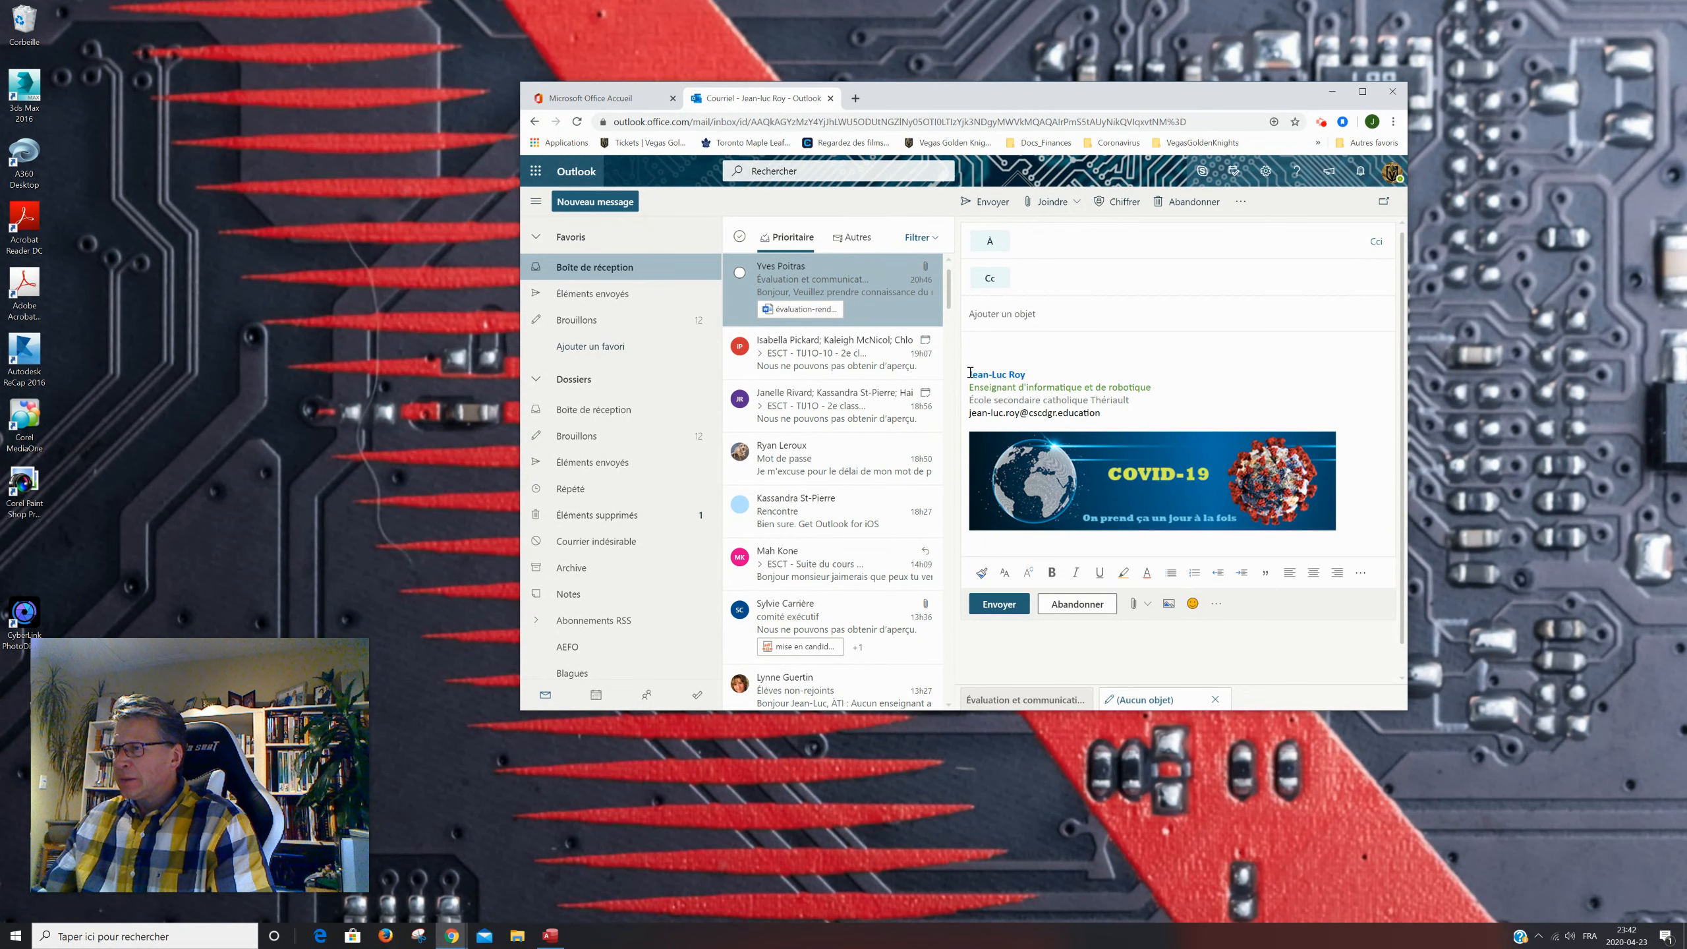
{"action": "left_click_drag", "start_coordinate": [969, 373], "coordinate": [1129, 414]}
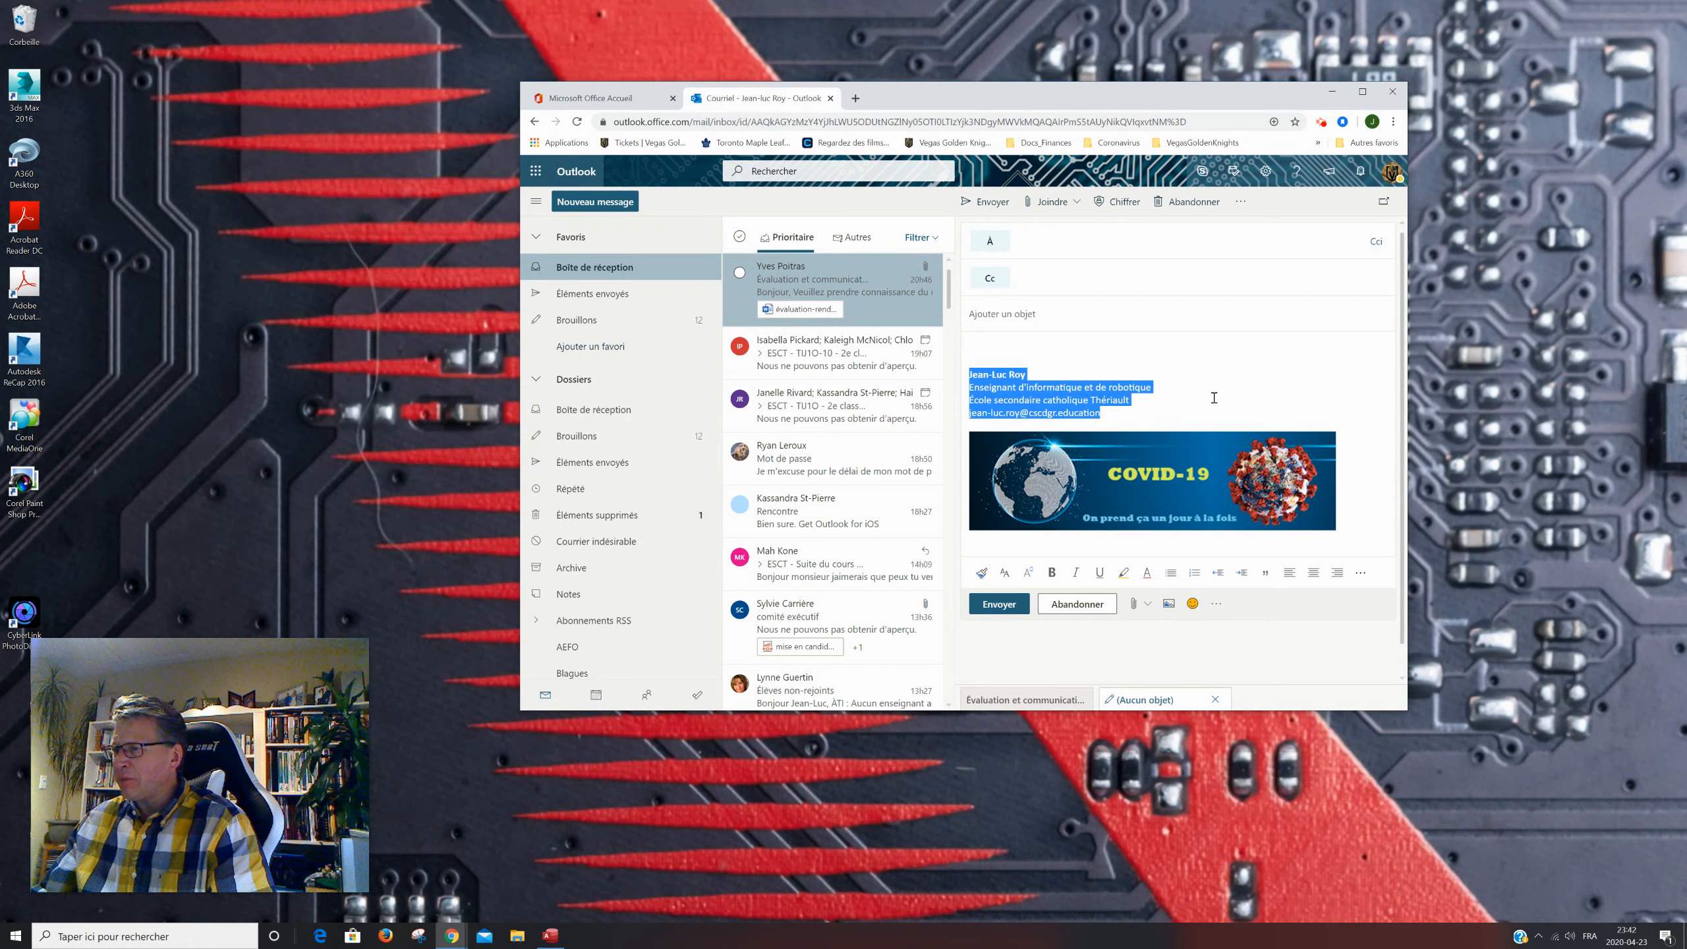
{"action": "left_click", "coordinate": [1234, 394]}
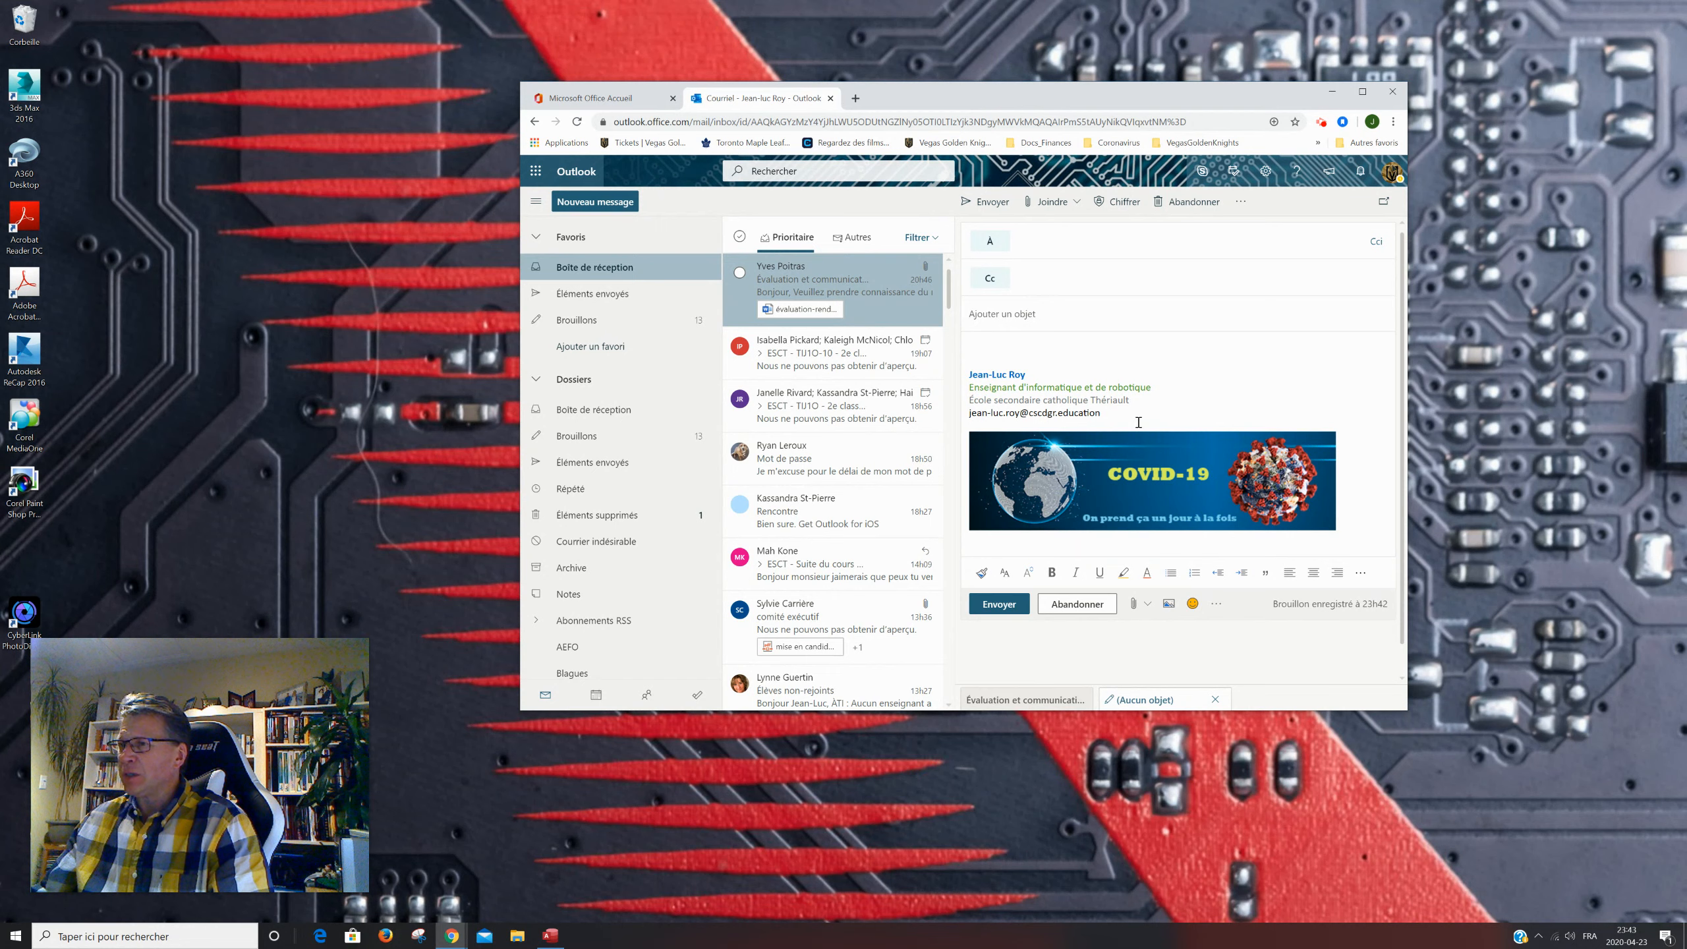
- Search Google for "golden knights" in a new browser tab and show the image results
{"action": "left_click", "coordinate": [855, 98]}
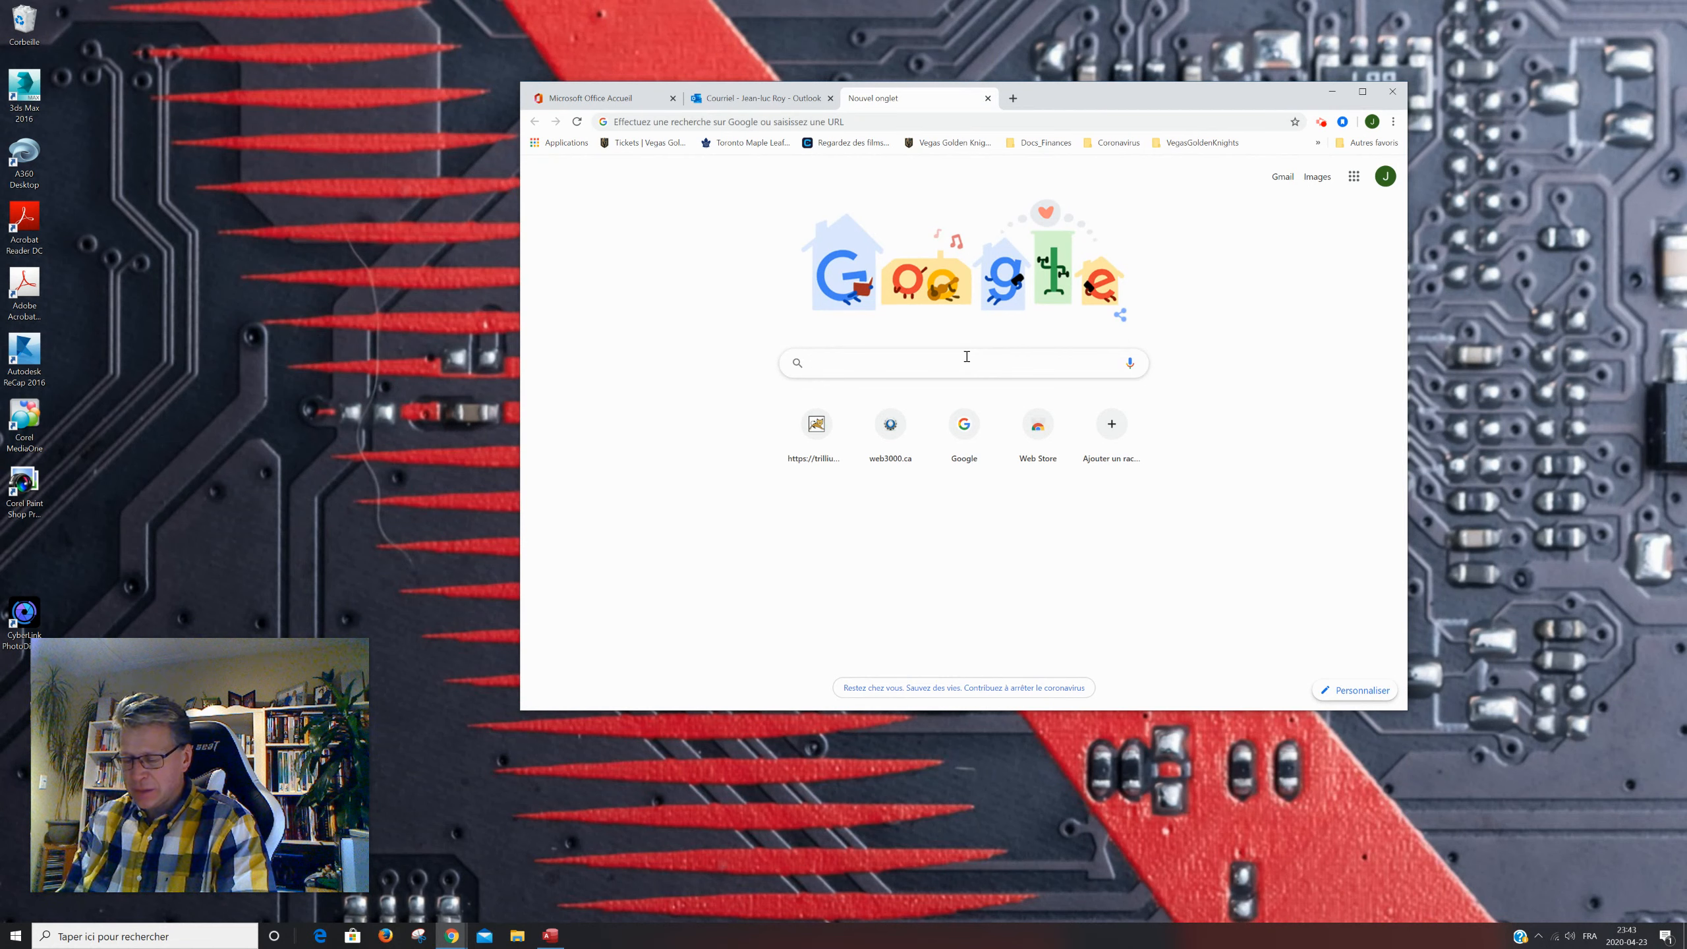
{"action": "type", "text": "Golden "}
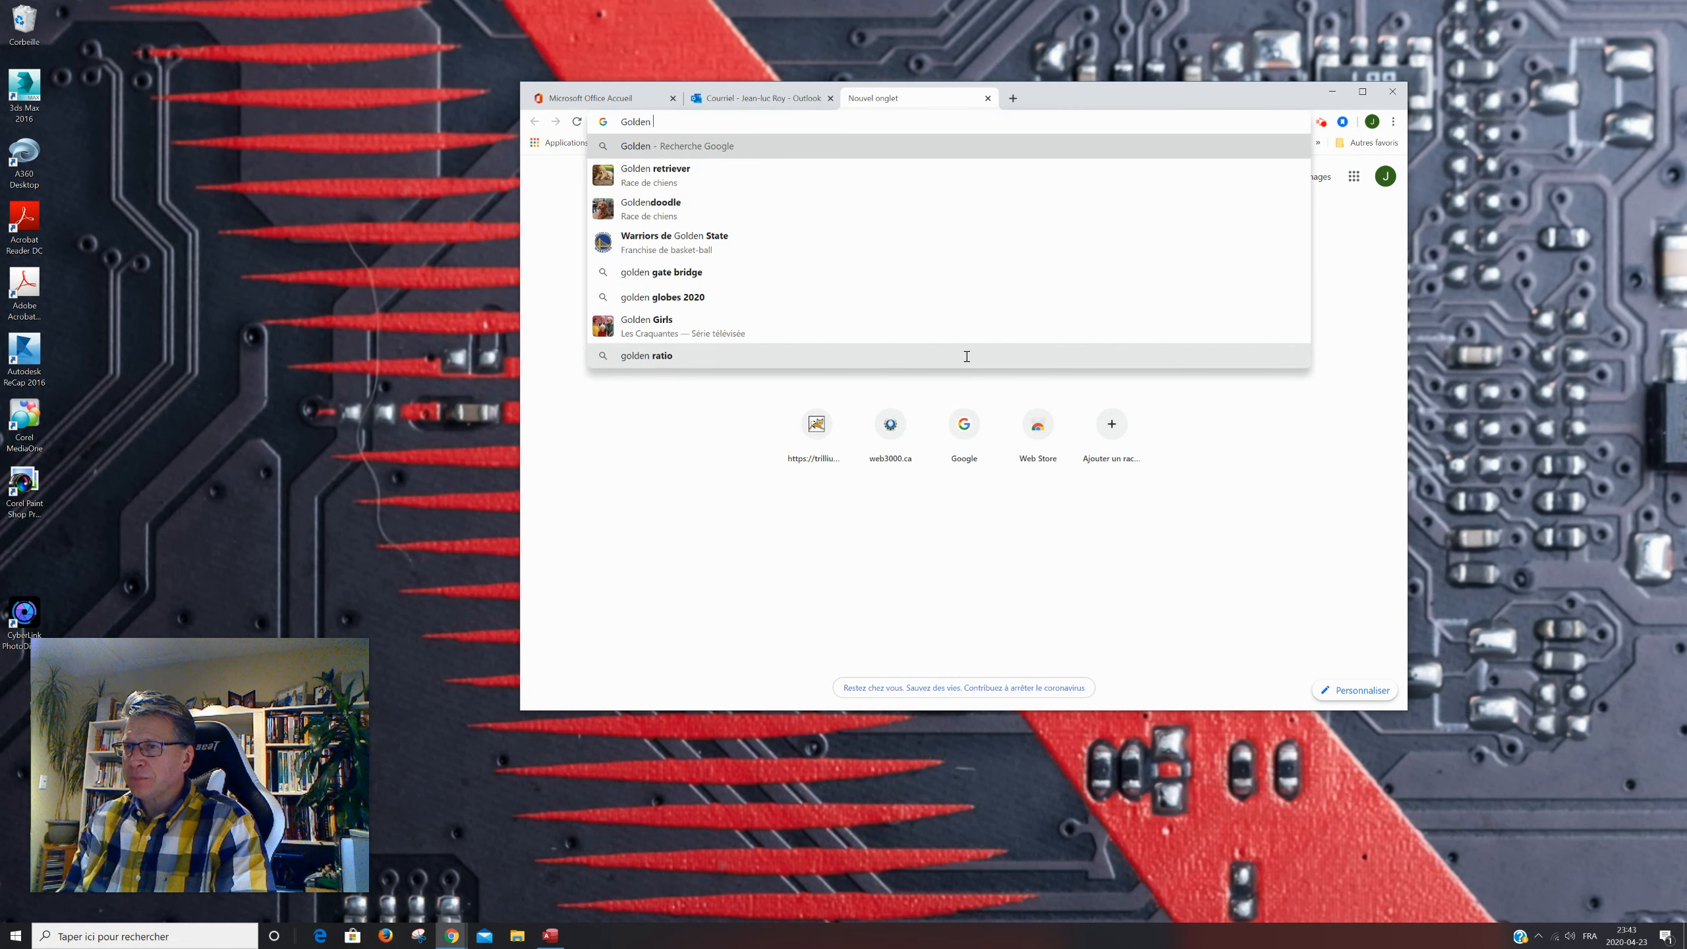
{"action": "type", "text": "knight"}
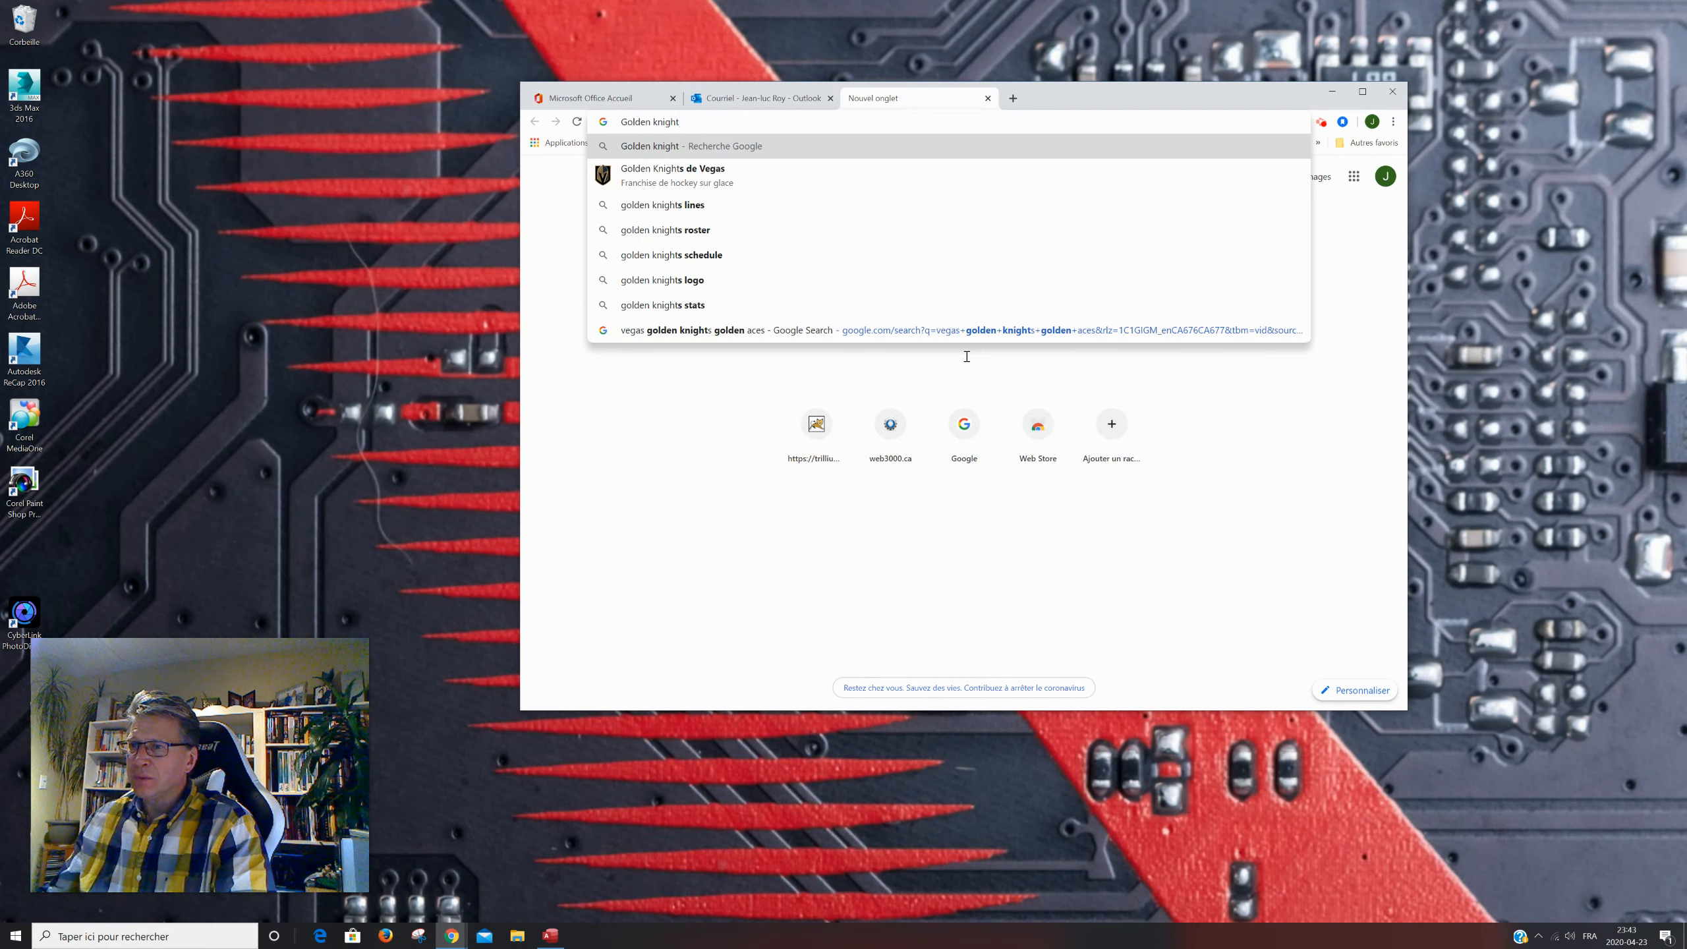
{"action": "left_click", "coordinate": [731, 174]}
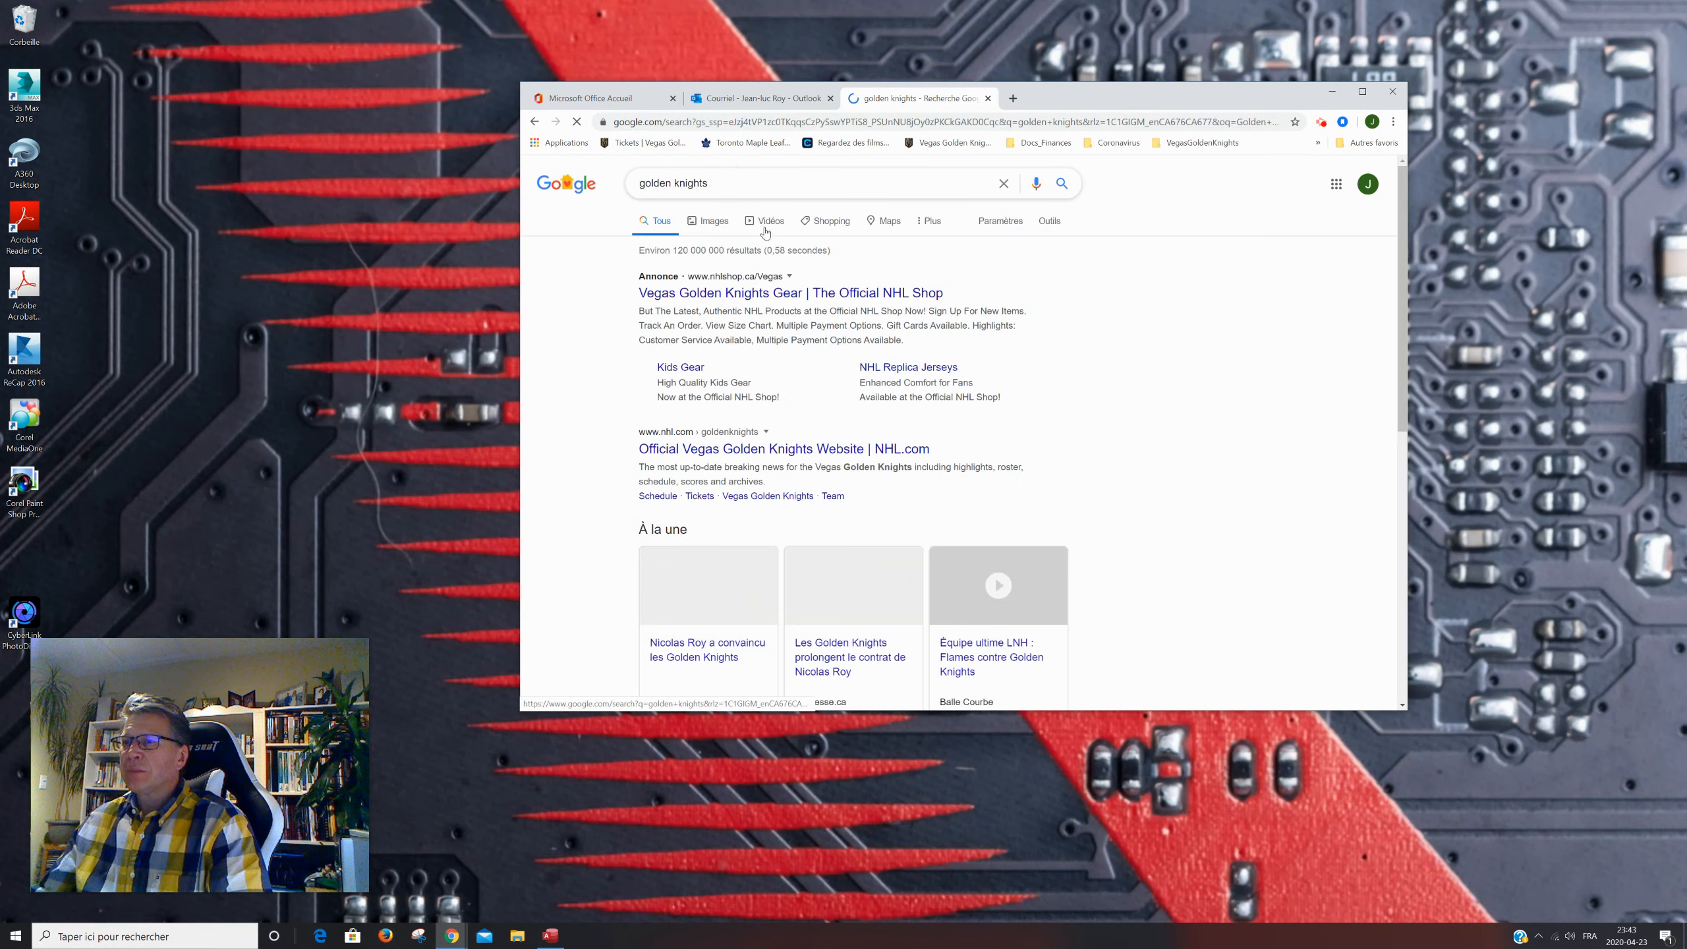
{"action": "left_click", "coordinate": [709, 224]}
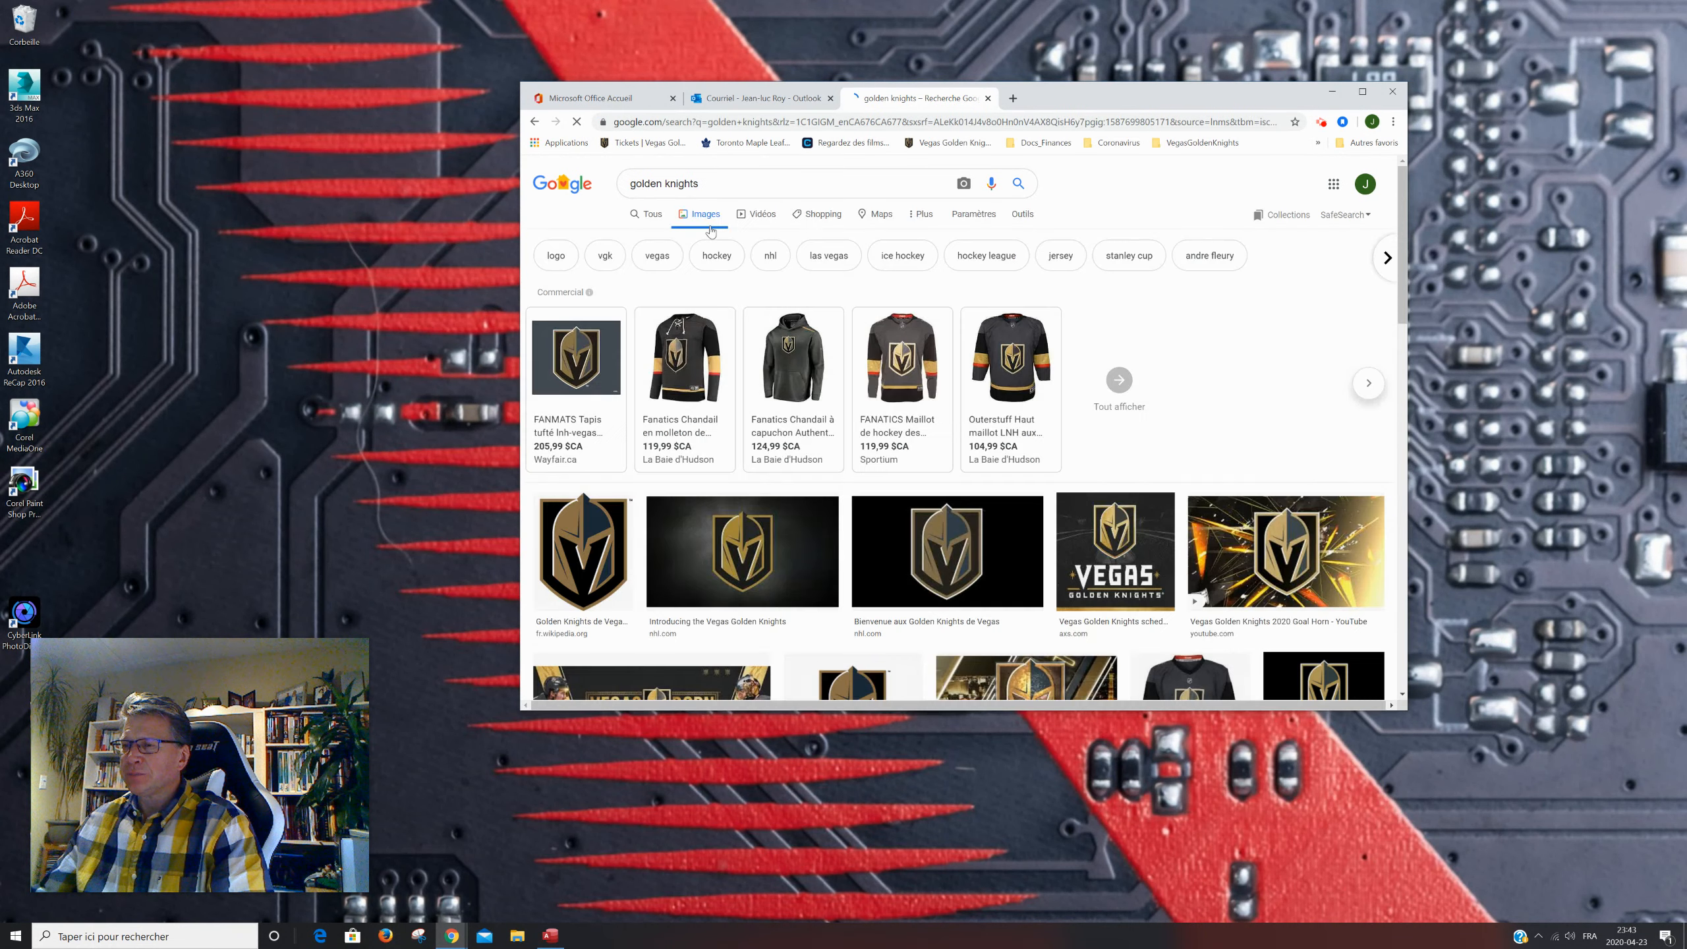
- Find the dark Vegas Golden Knights logo banner from axs.com among the image results and open its preview
{"action": "scroll", "coordinate": [1178, 360], "scroll_direction": "down", "scroll_amount": 2}
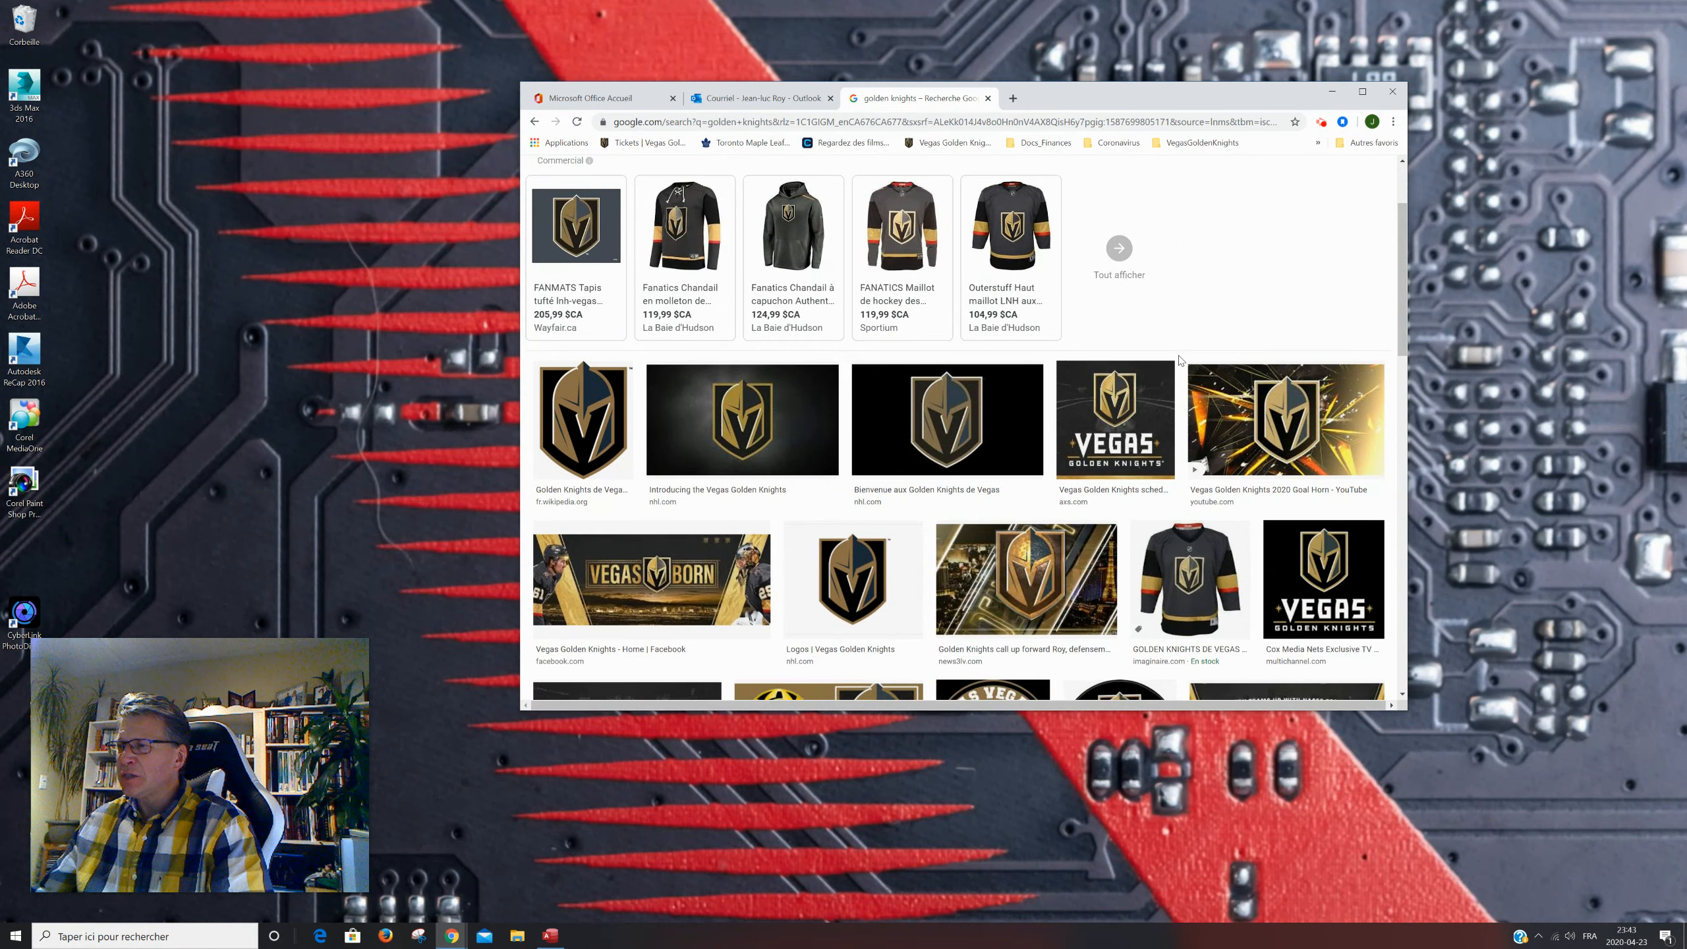
{"action": "scroll", "coordinate": [996, 366], "scroll_direction": "down", "scroll_amount": 3}
{"action": "scroll", "coordinate": [996, 365], "scroll_direction": "down", "scroll_amount": 1}
{"action": "scroll", "coordinate": [883, 439], "scroll_direction": "down", "scroll_amount": 1}
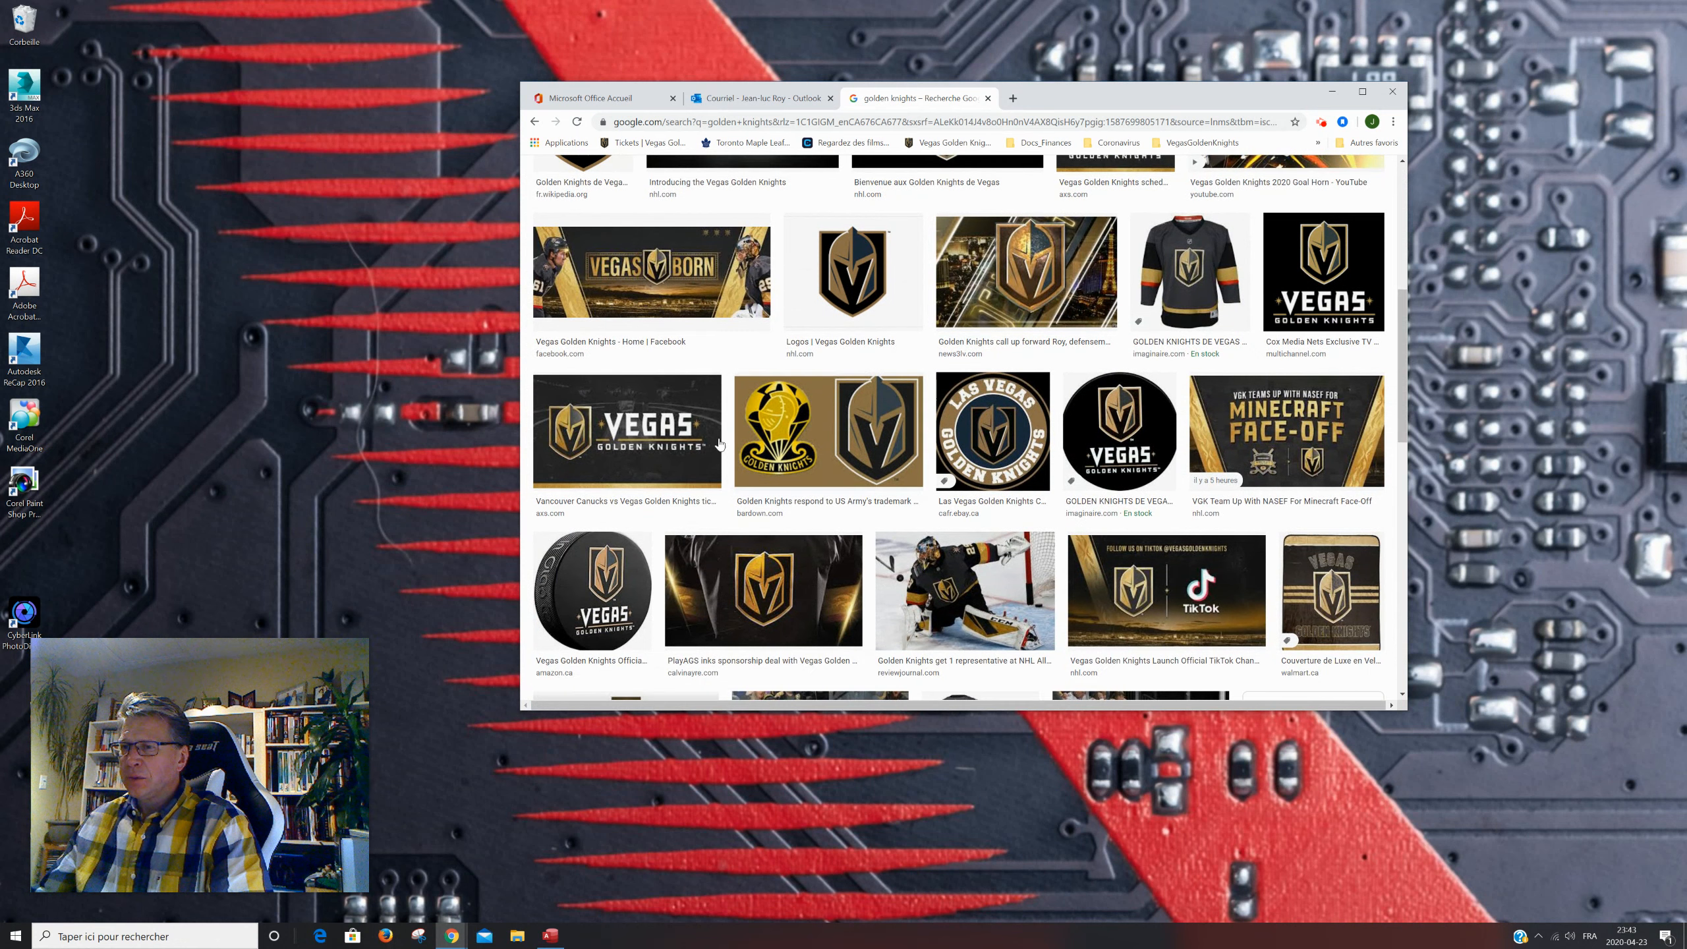
{"action": "scroll", "coordinate": [703, 444], "scroll_direction": "down", "scroll_amount": 1}
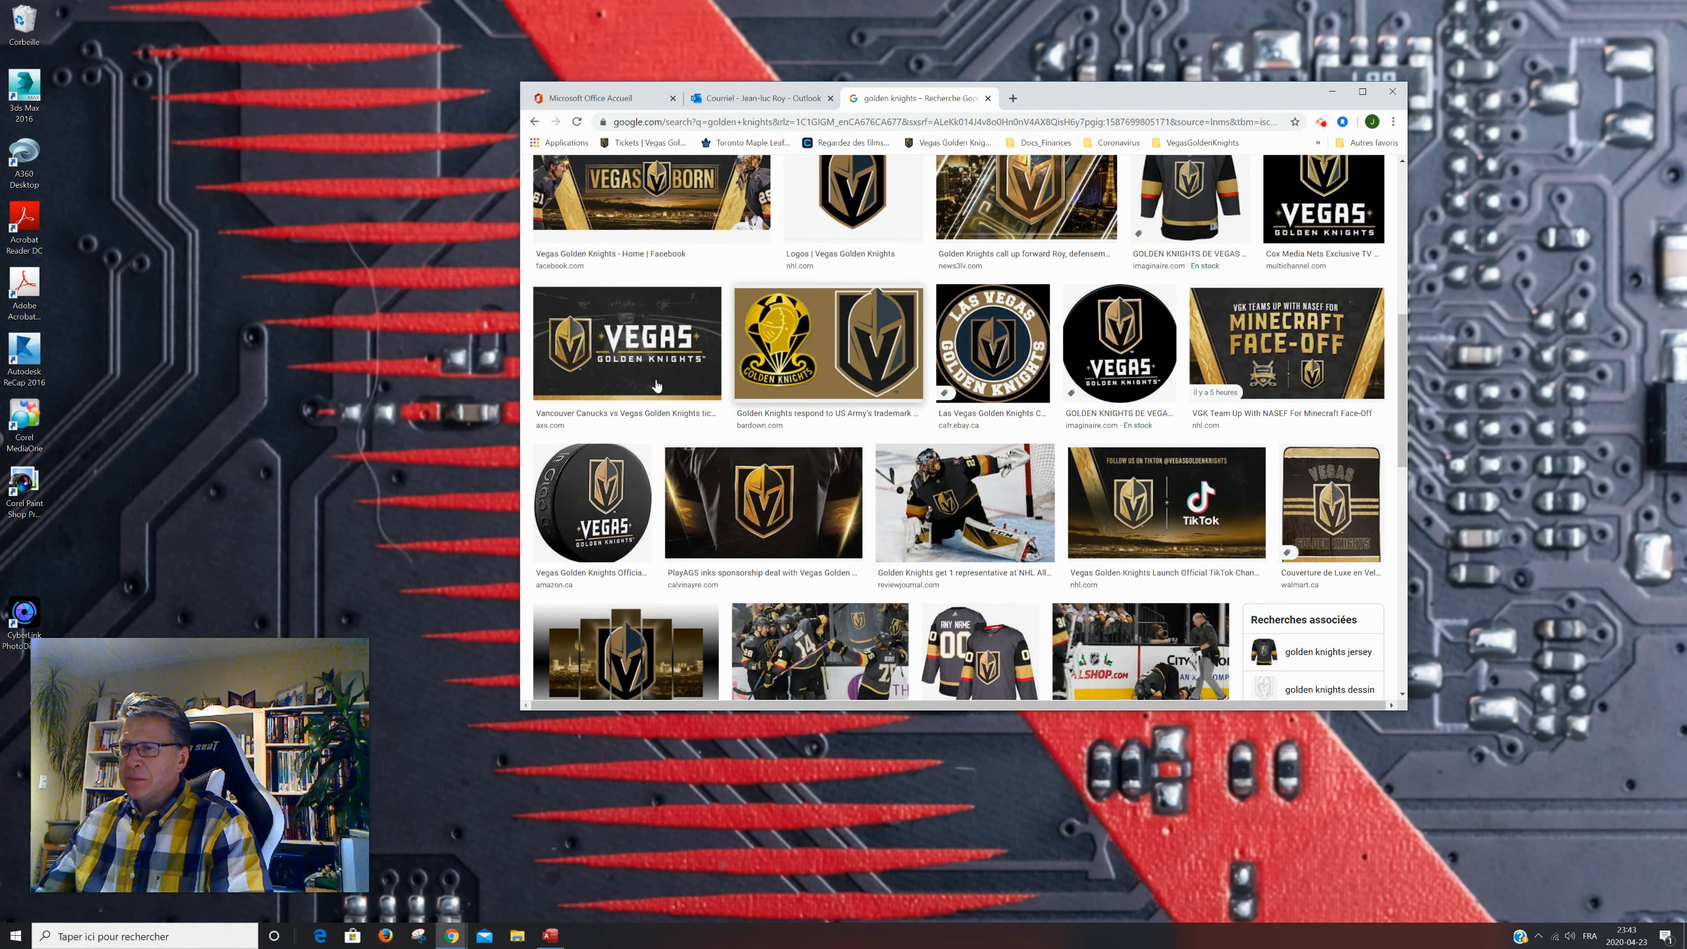
{"action": "left_click", "coordinate": [653, 384]}
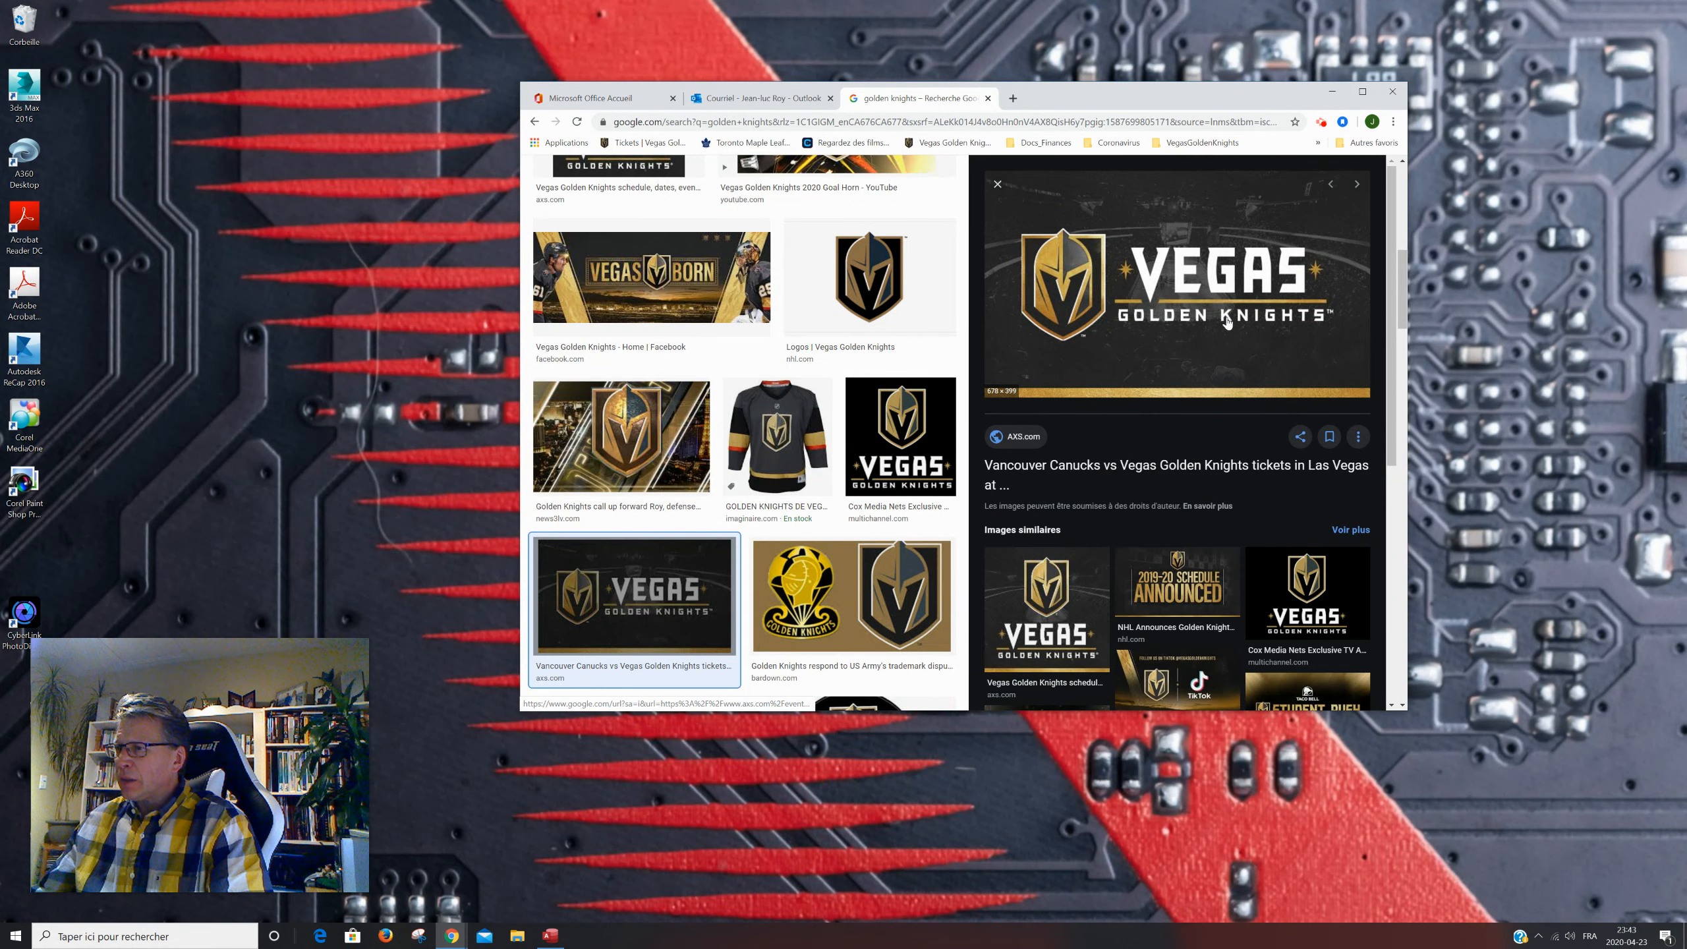
- Start saving the previewed banner image and choose the a_avril2020 folder on drive M: as the destination
{"action": "right_click", "coordinate": [1096, 336]}
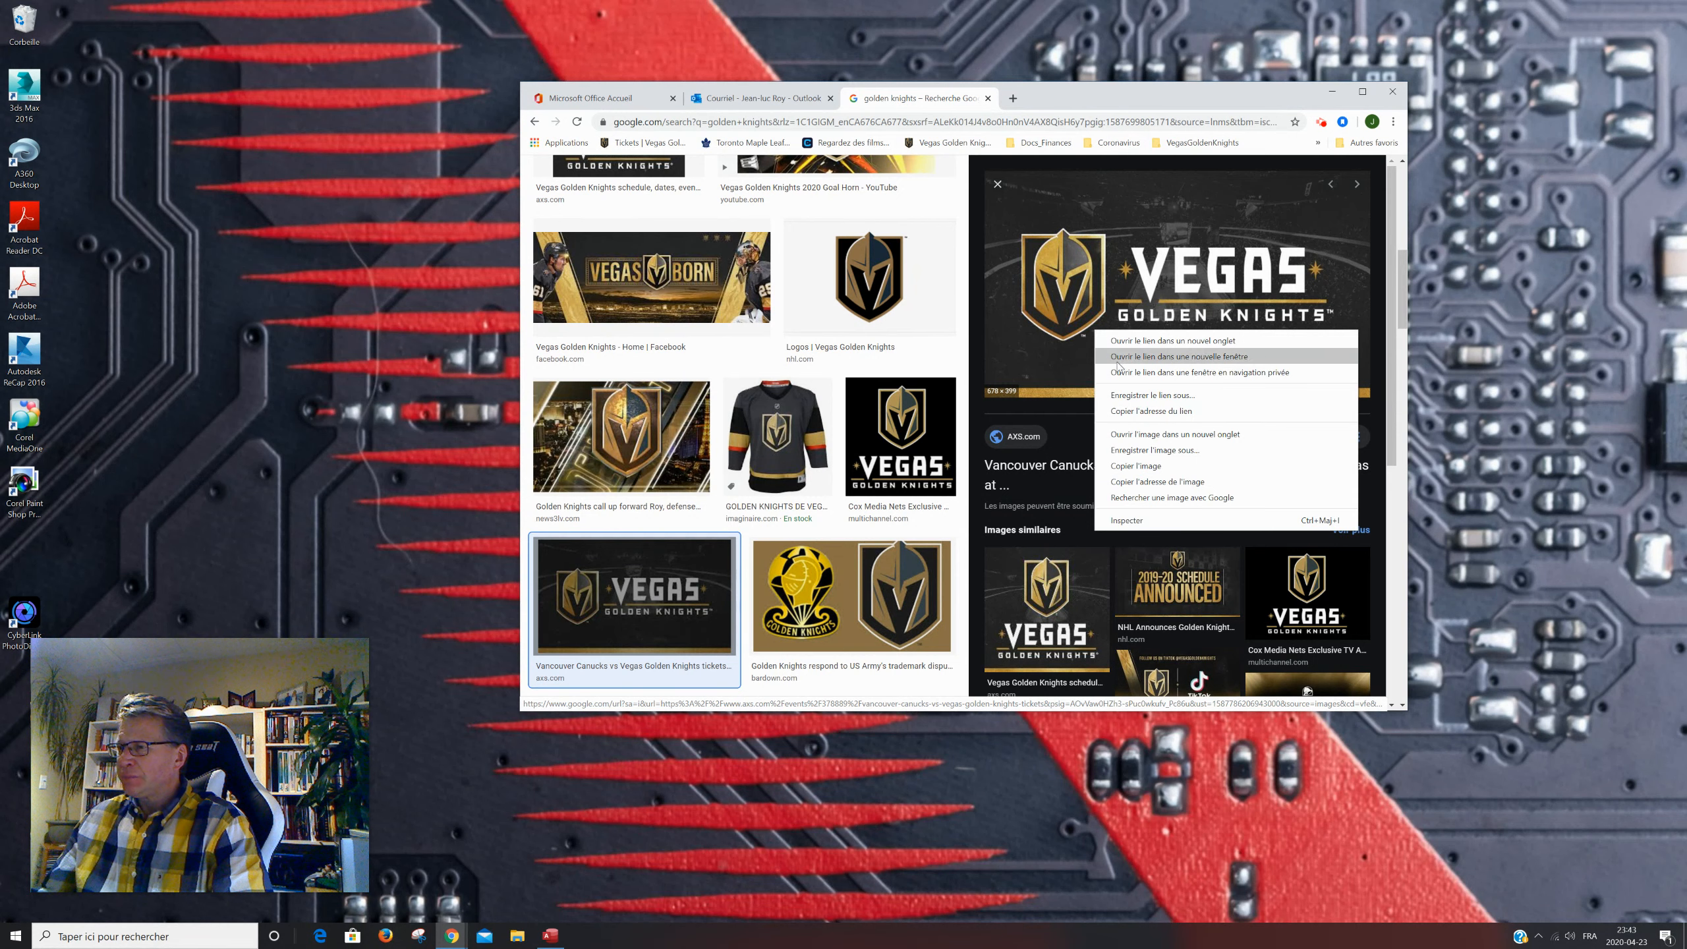
{"action": "left_click", "coordinate": [1168, 450]}
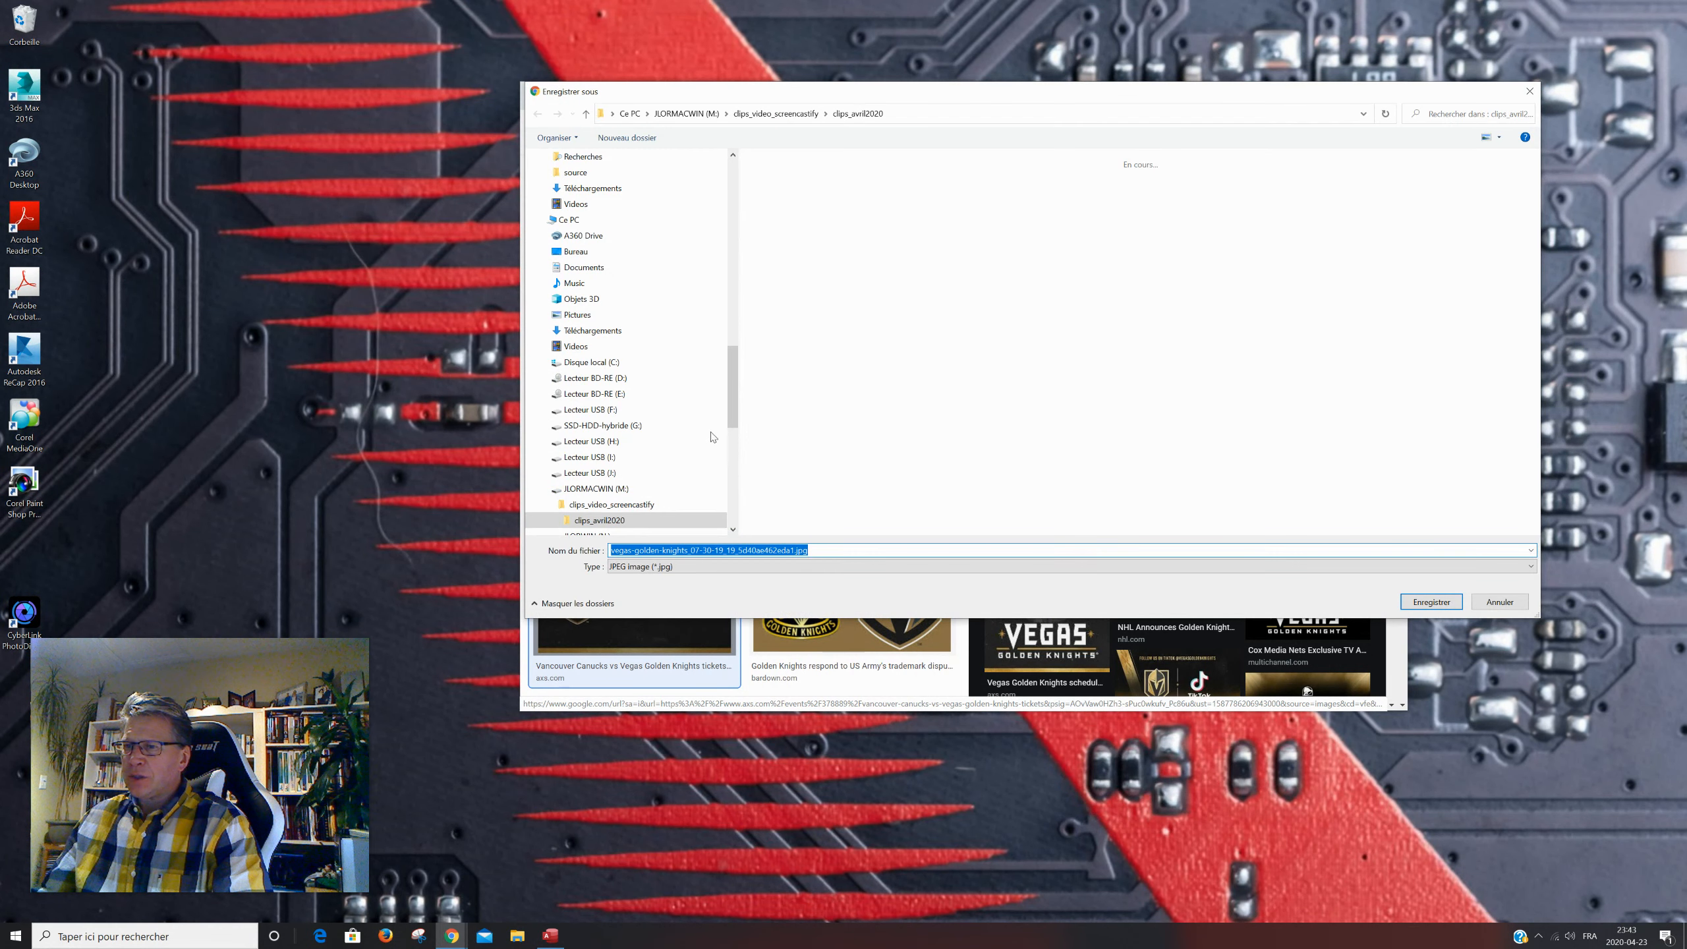
{"action": "left_click", "coordinate": [596, 489]}
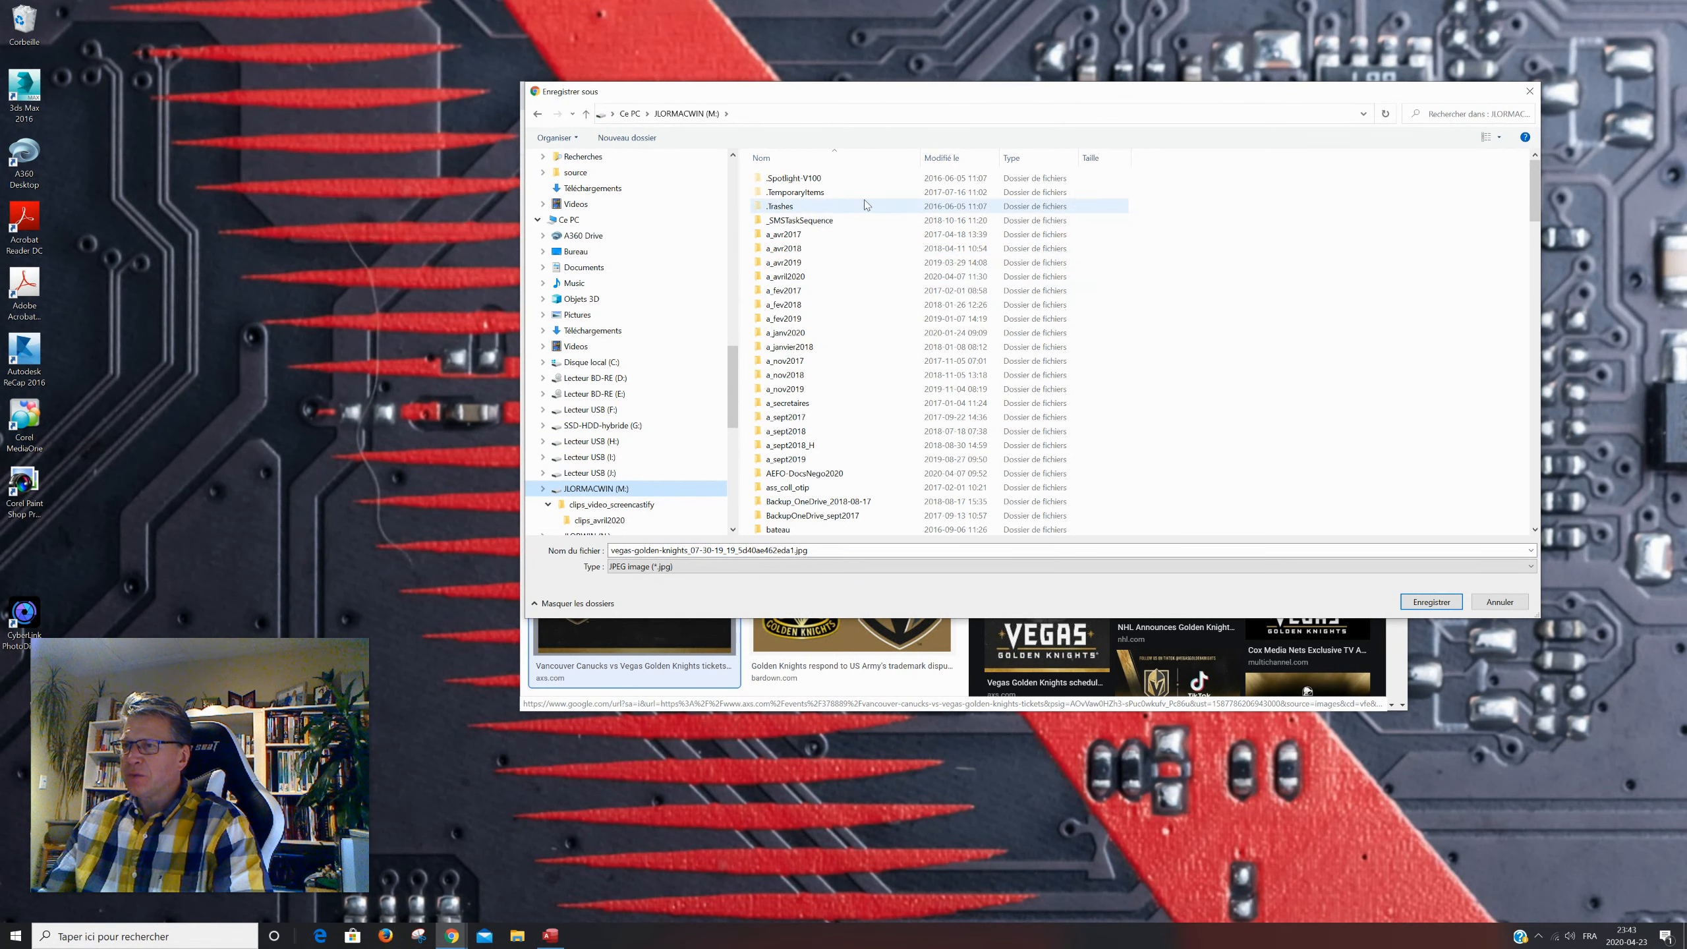
{"action": "double_click", "coordinate": [811, 278]}
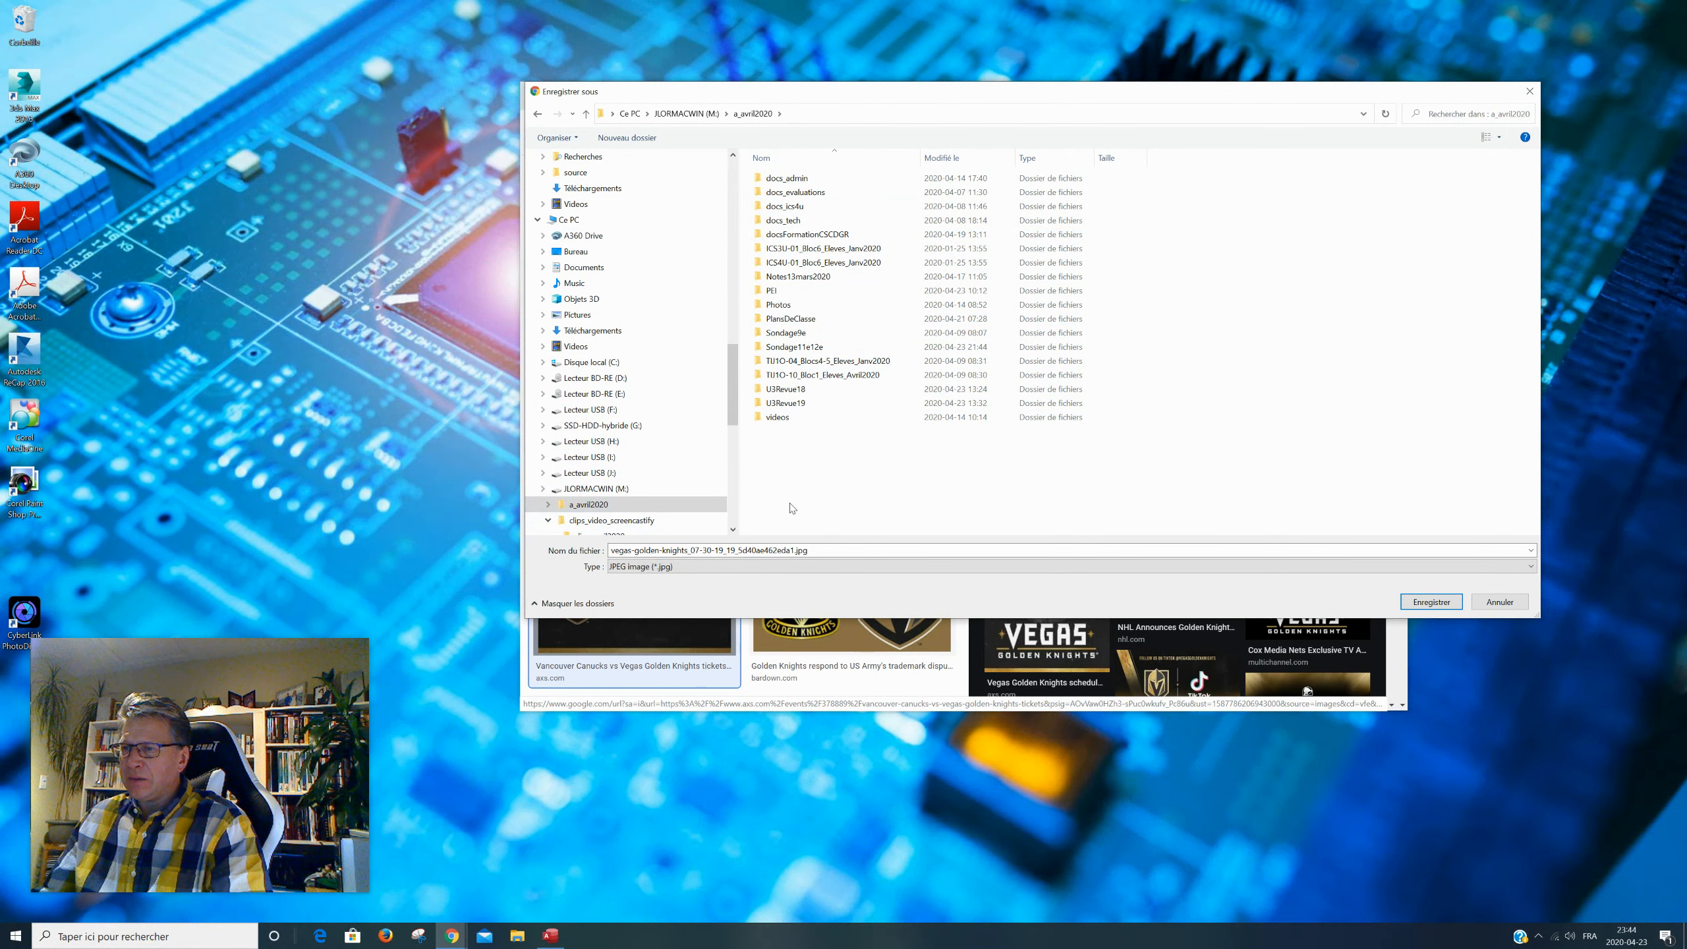
- Name the image file logoVGK1.jpg and save it
{"action": "left_click", "coordinate": [764, 551]}
{"action": "left_click", "coordinate": [774, 551]}
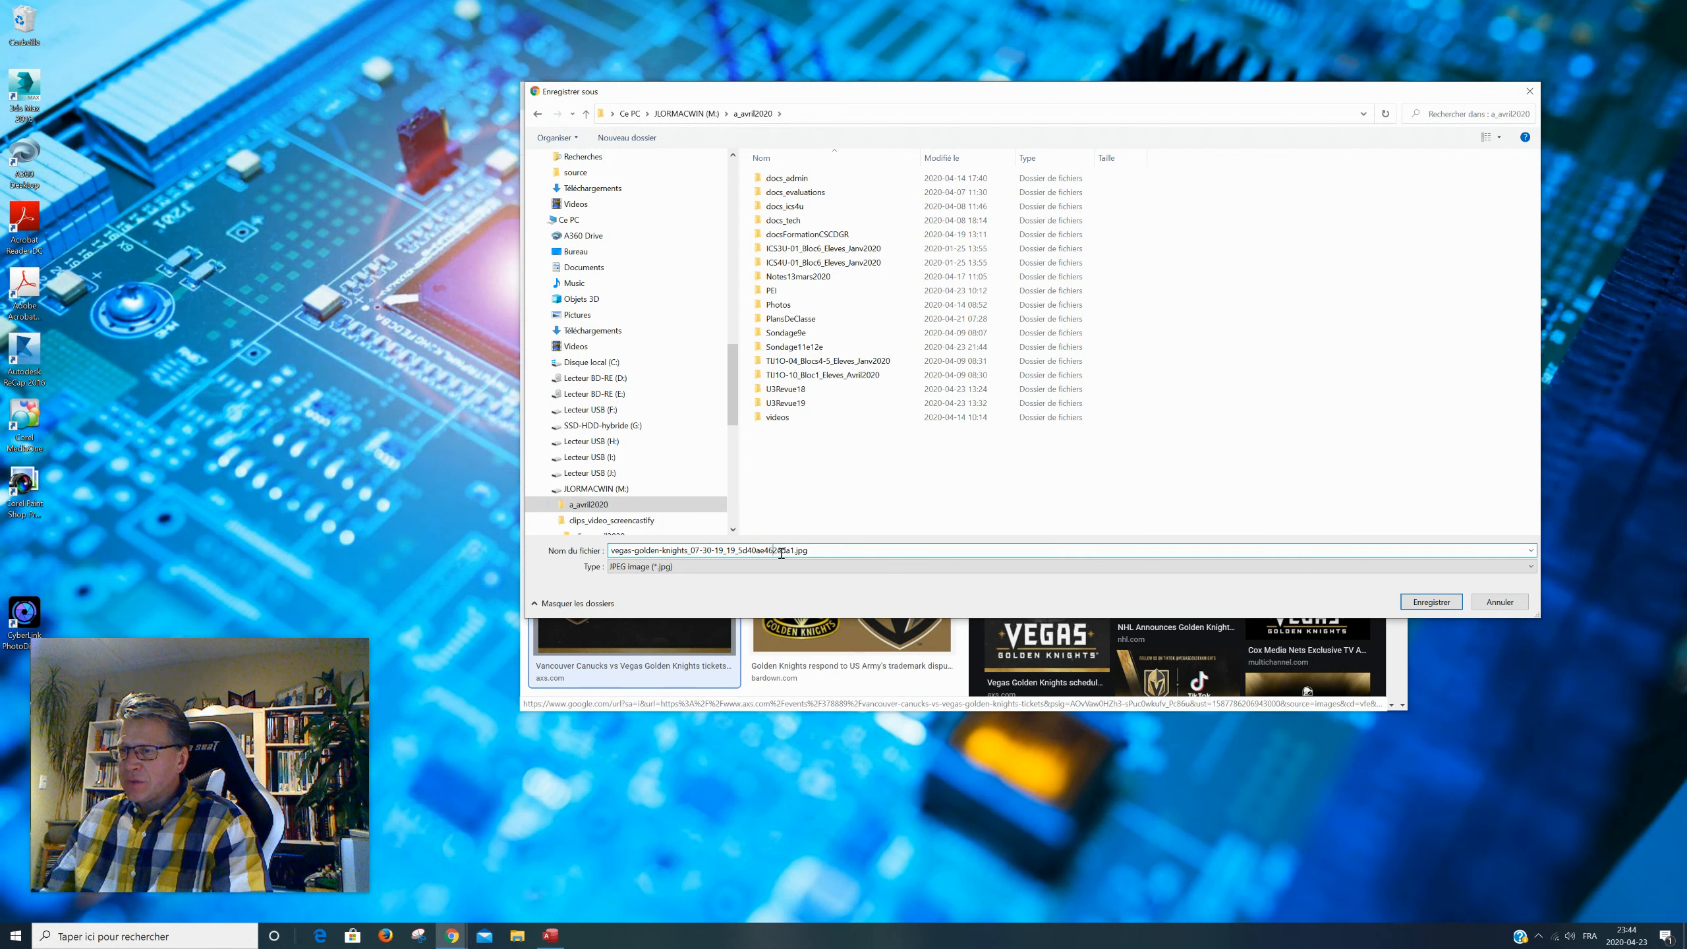
{"action": "left_click_drag", "start_coordinate": [792, 551], "coordinate": [397, 563]}
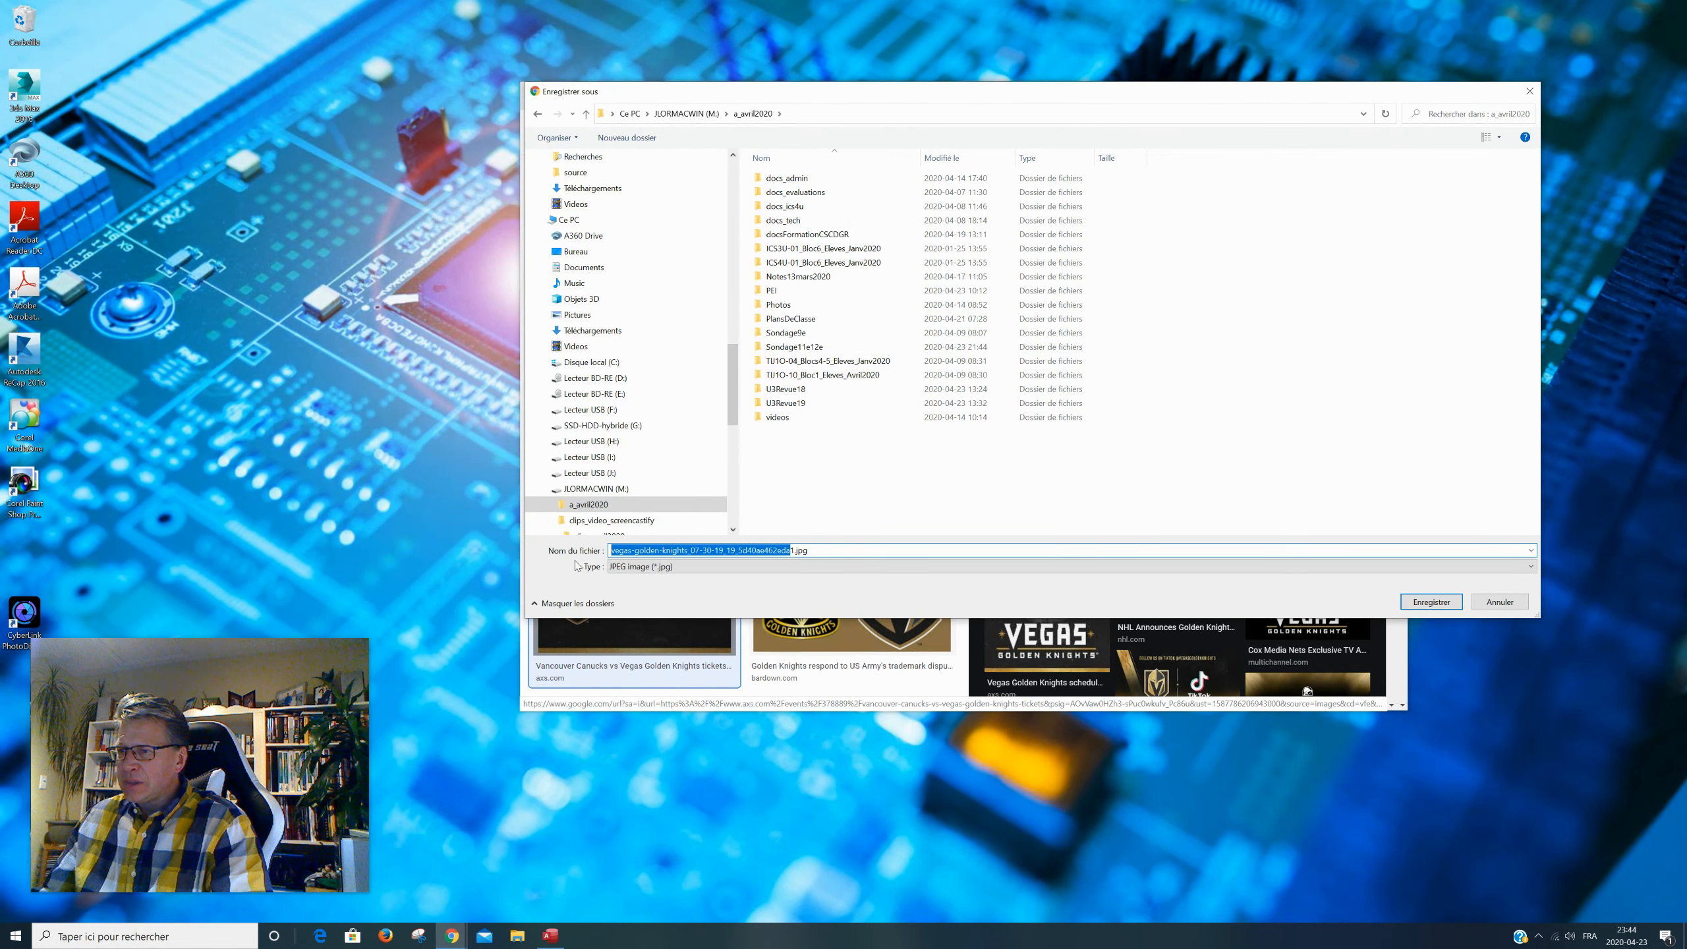
{"action": "key", "text": "BackSpace"}
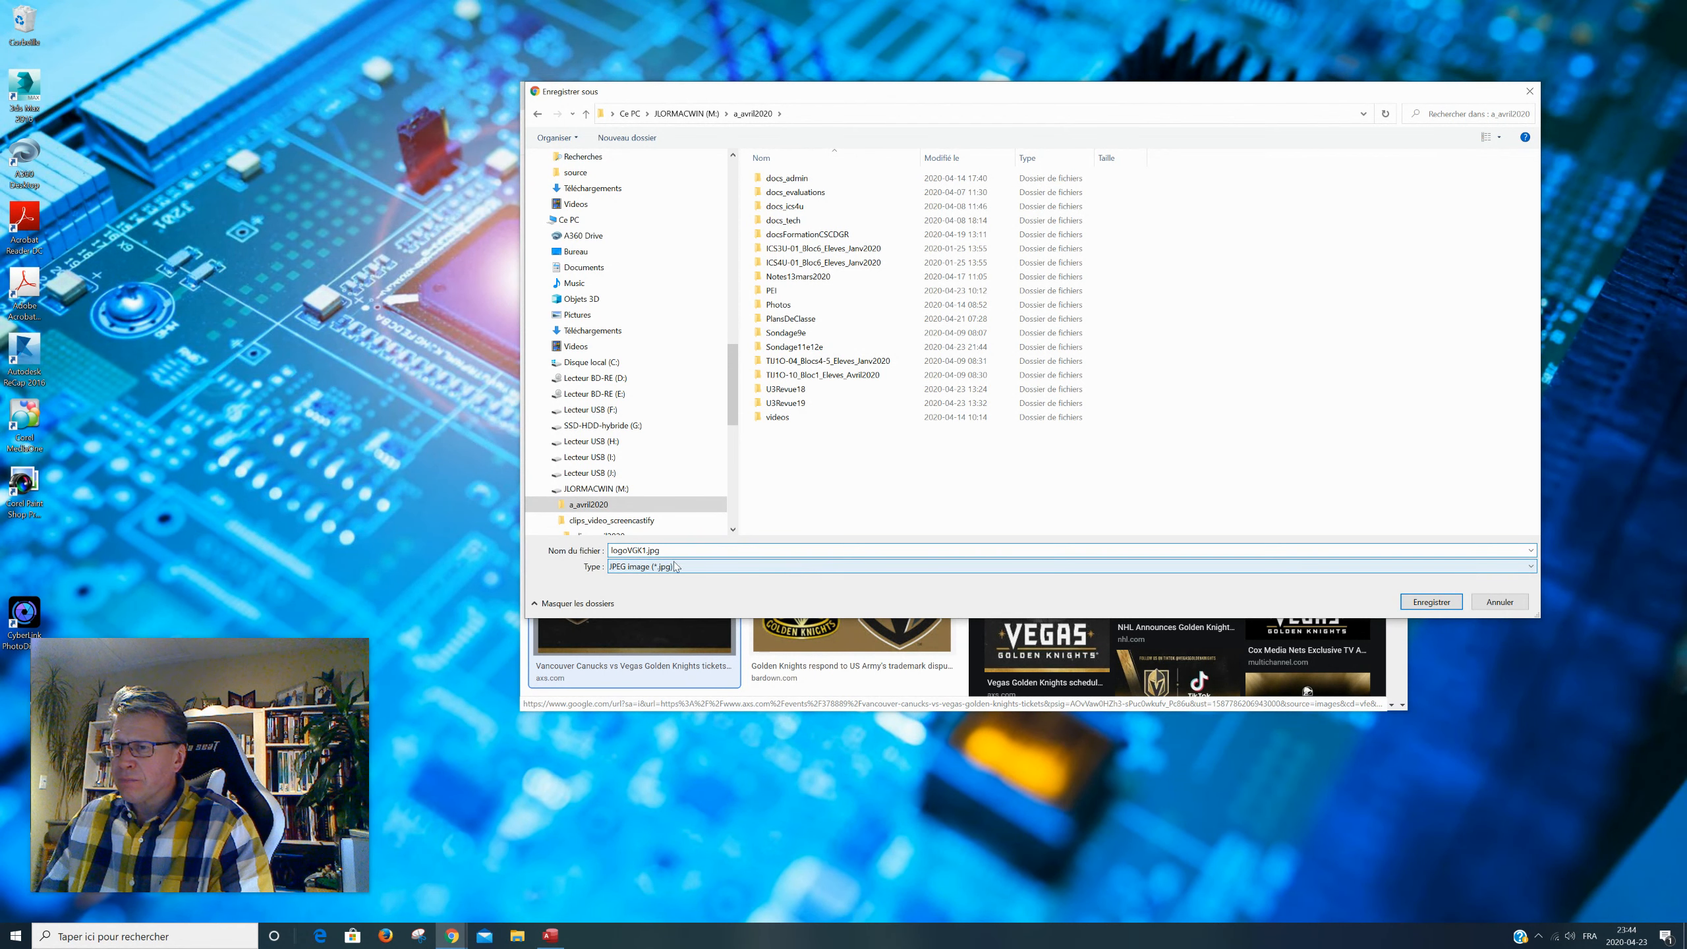
{"action": "left_click", "coordinate": [1410, 606]}
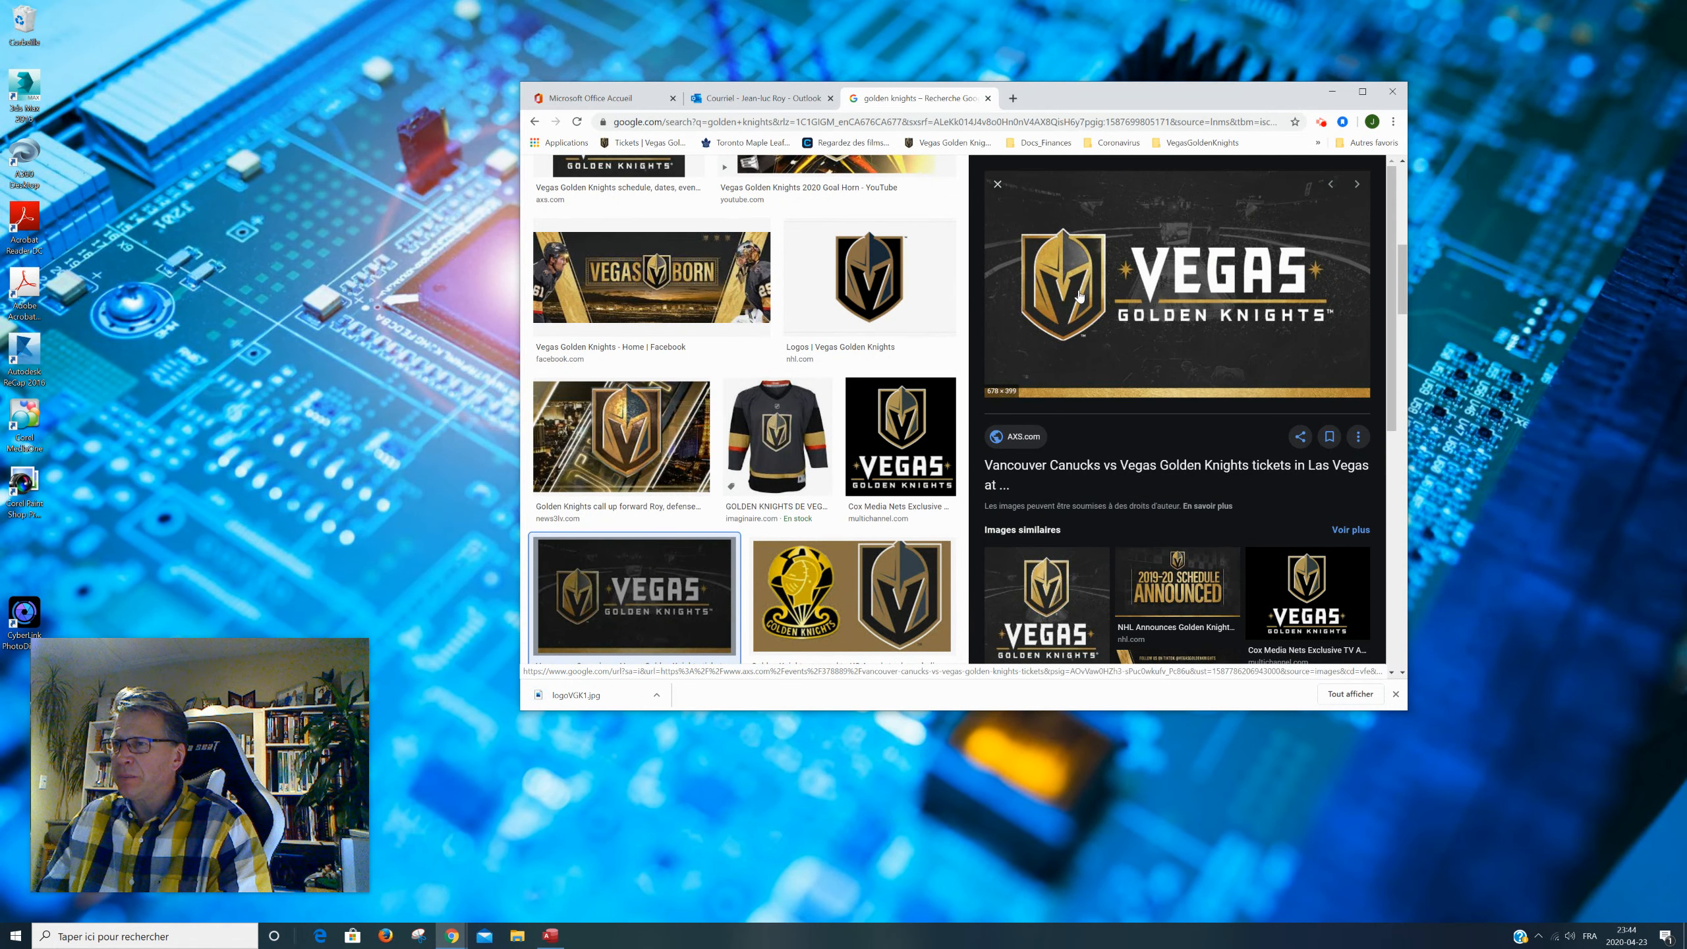
- Close the image search, switch to File Explorer and select logoVGK1.jpg in the a_avril2020 folder on drive M:
{"action": "left_click", "coordinate": [988, 98]}
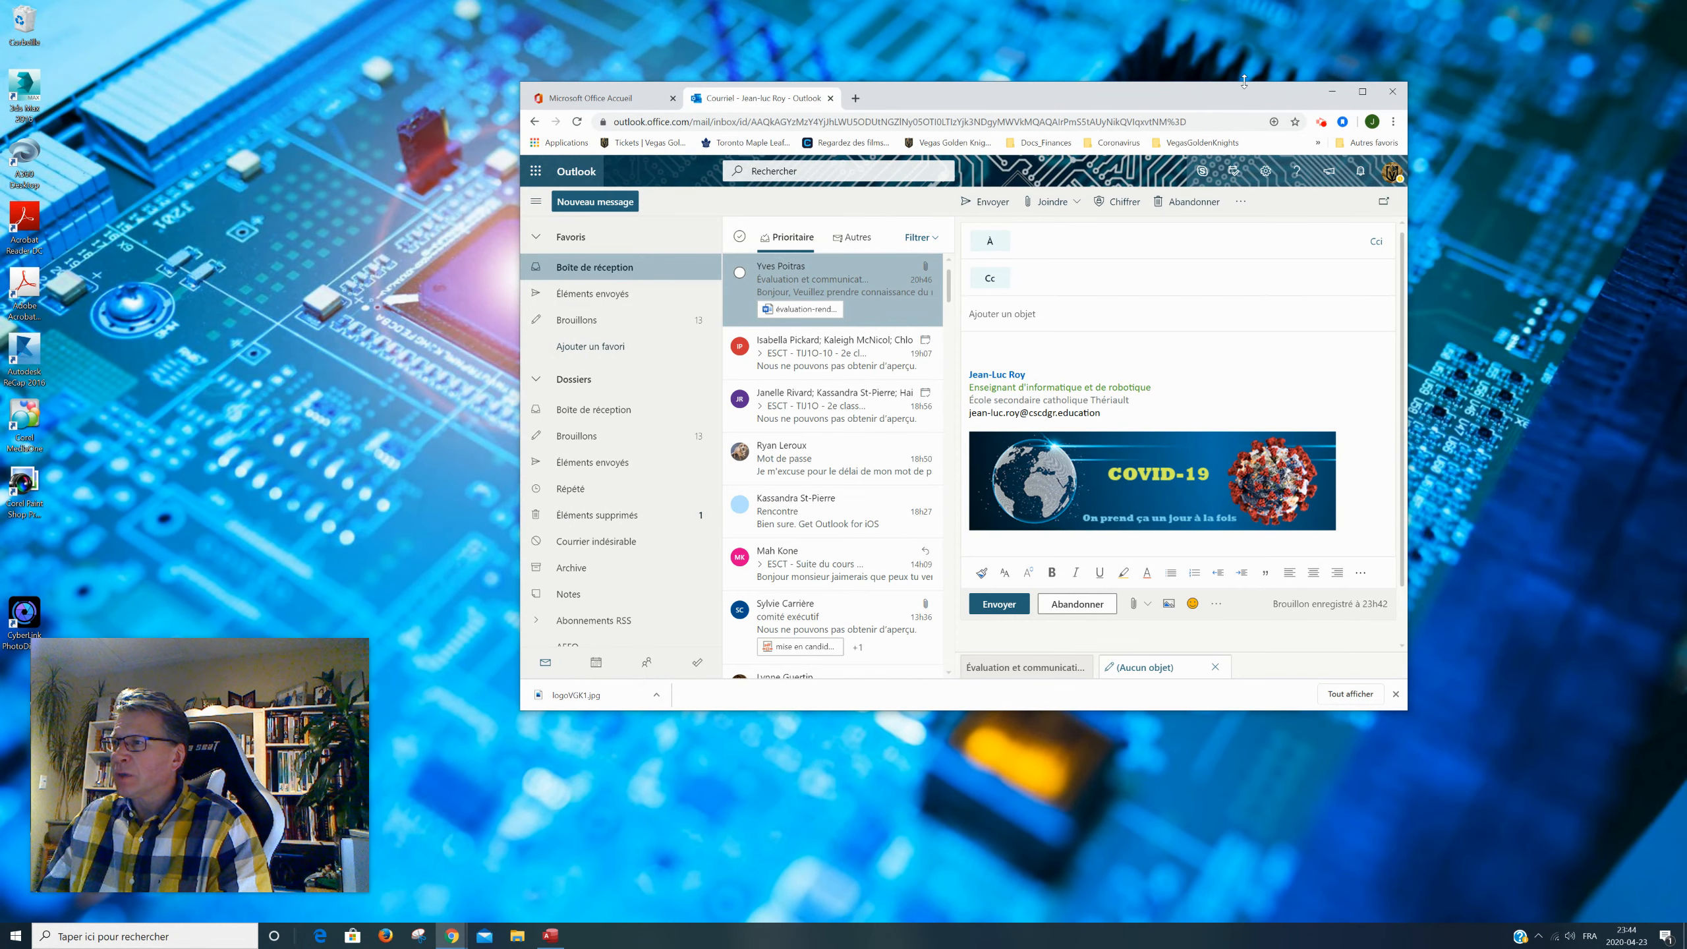
{"action": "left_click", "coordinate": [1332, 91]}
{"action": "mouse_move", "coordinate": [343, 849]}
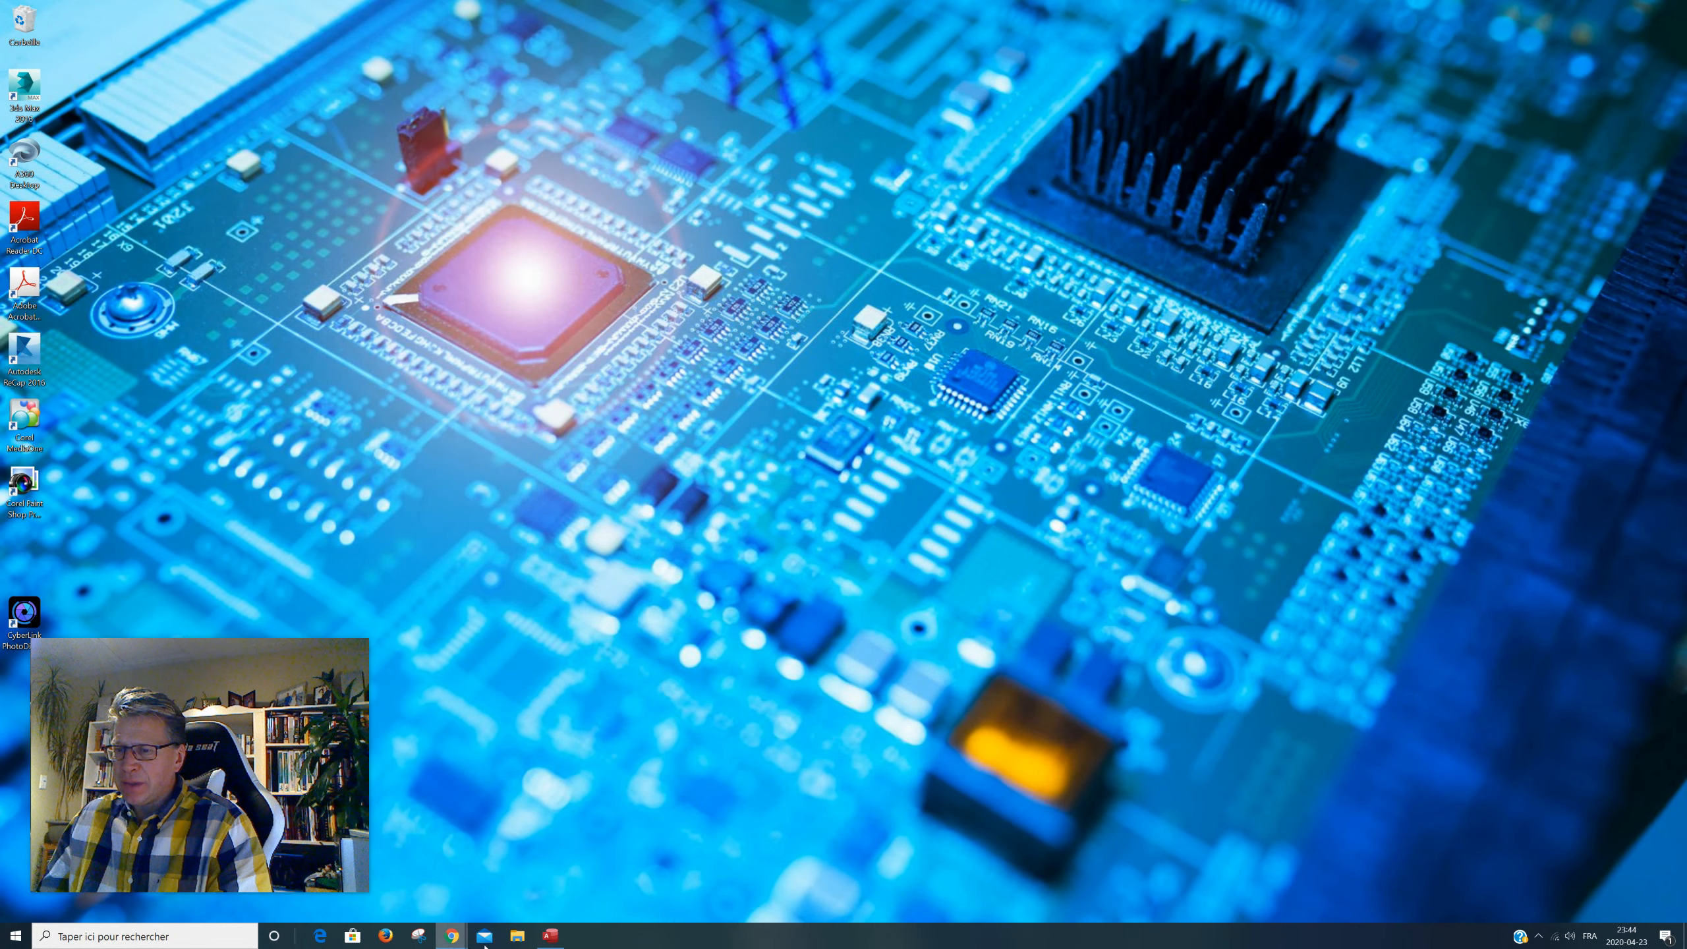
{"action": "left_click", "coordinate": [516, 937]}
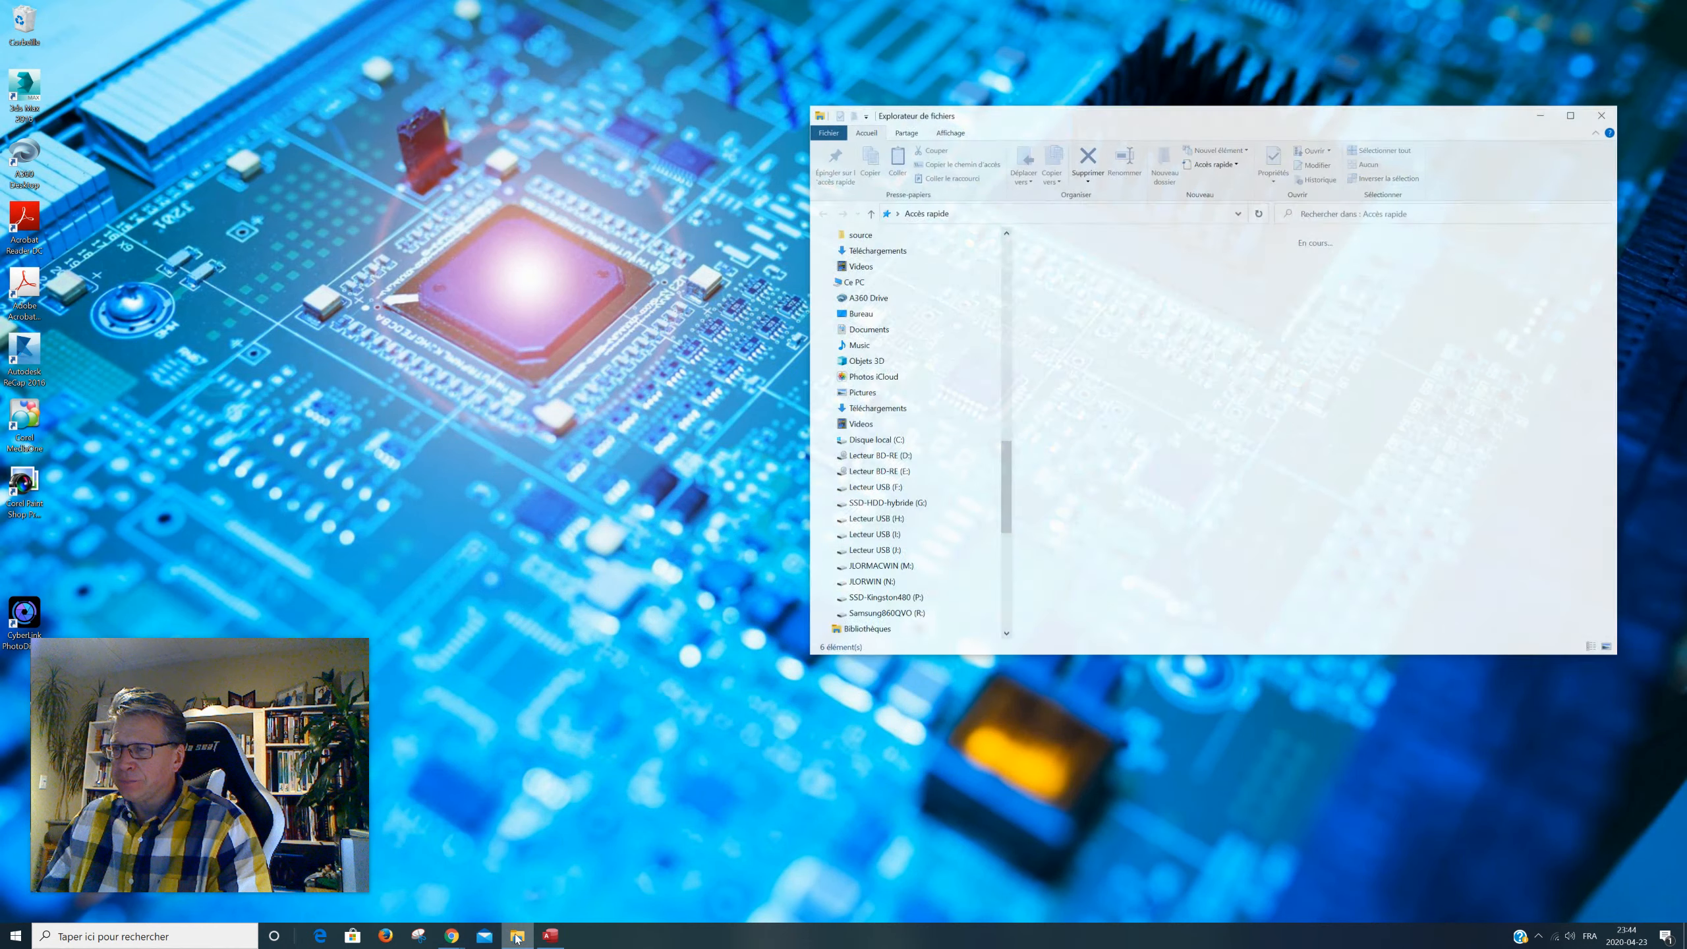
{"action": "left_click", "coordinate": [881, 566]}
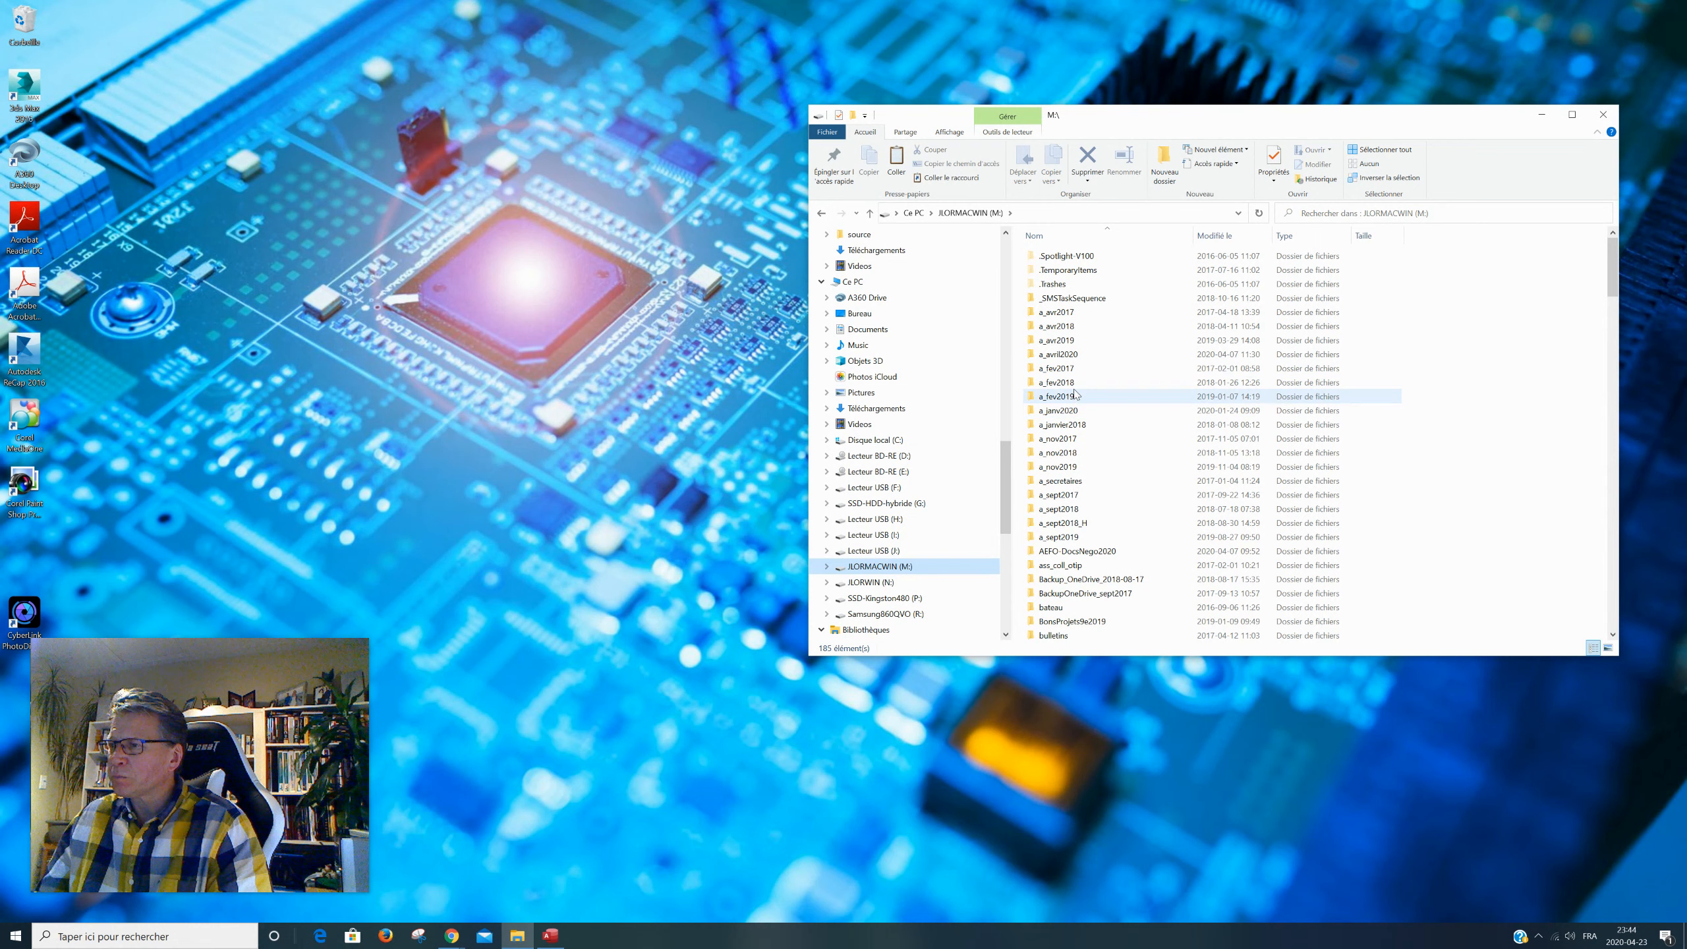
{"action": "double_click", "coordinate": [1079, 355]}
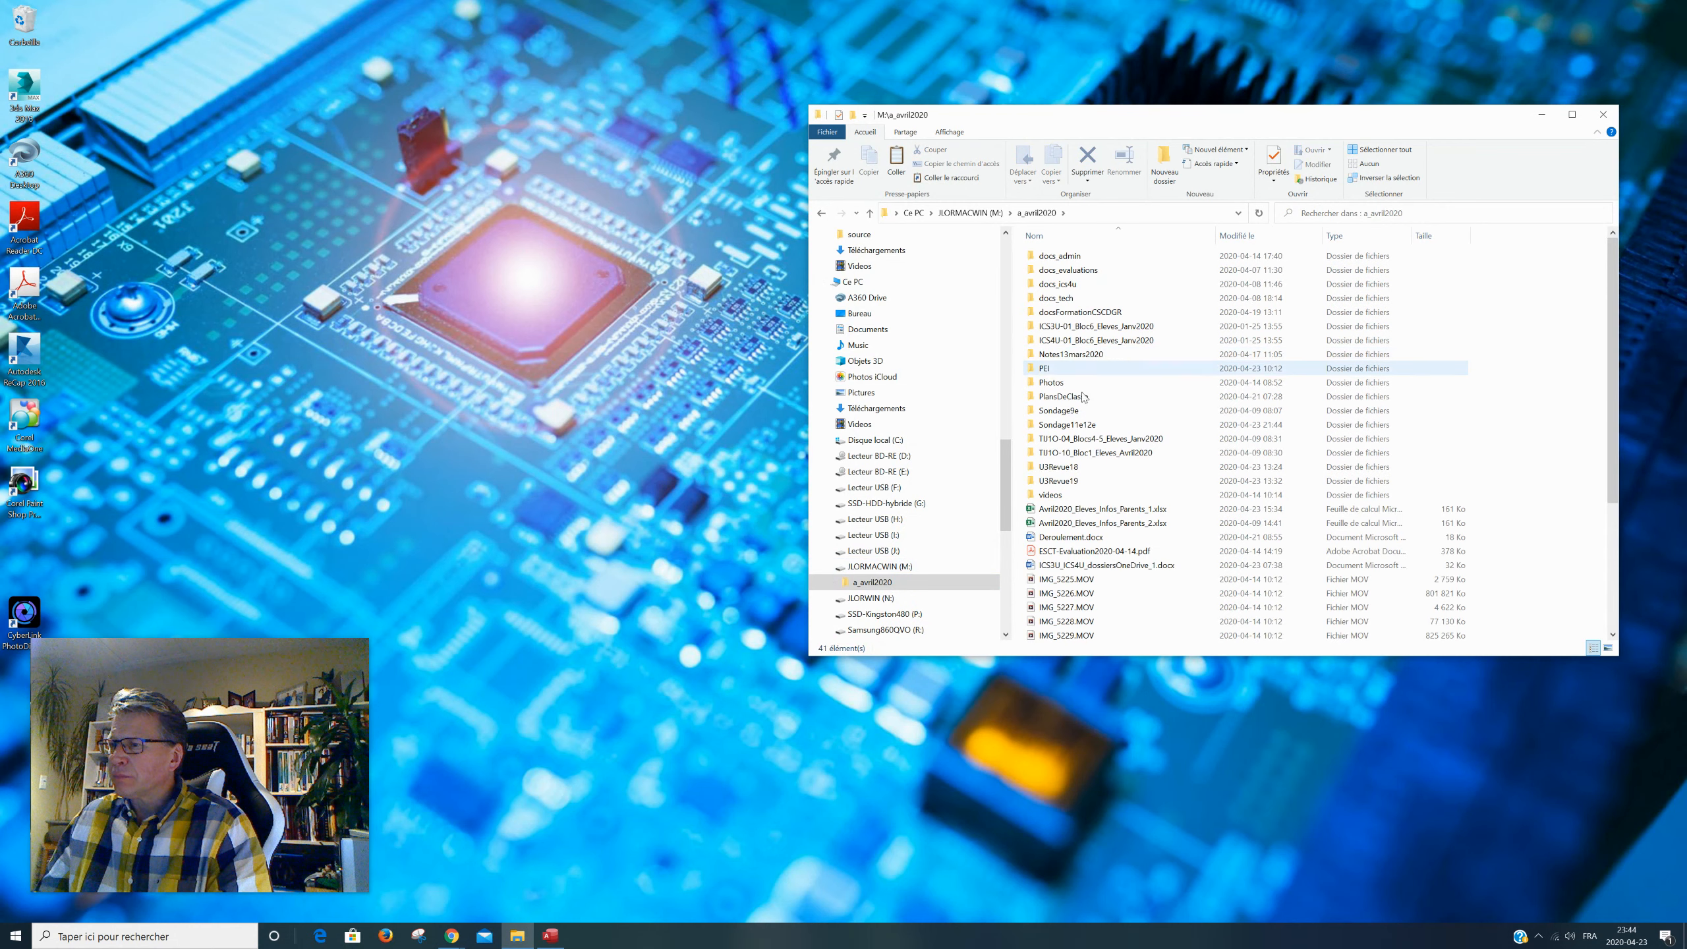
{"action": "scroll", "coordinate": [1129, 578], "scroll_direction": "down", "scroll_amount": 3}
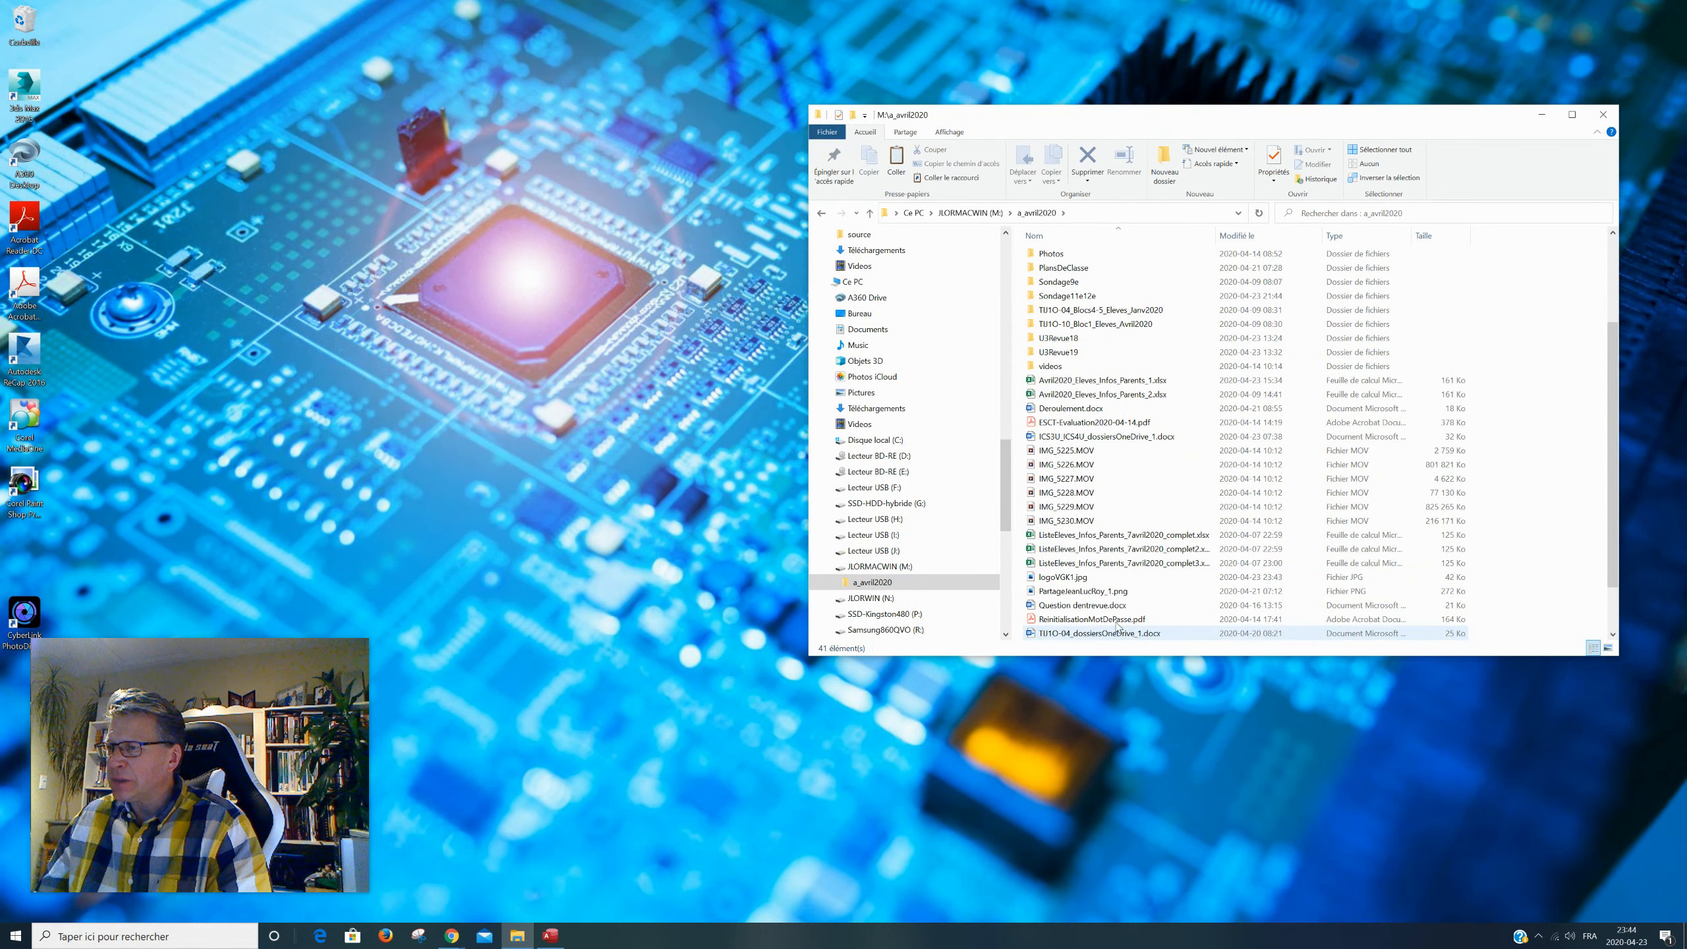
{"action": "left_click", "coordinate": [1056, 580]}
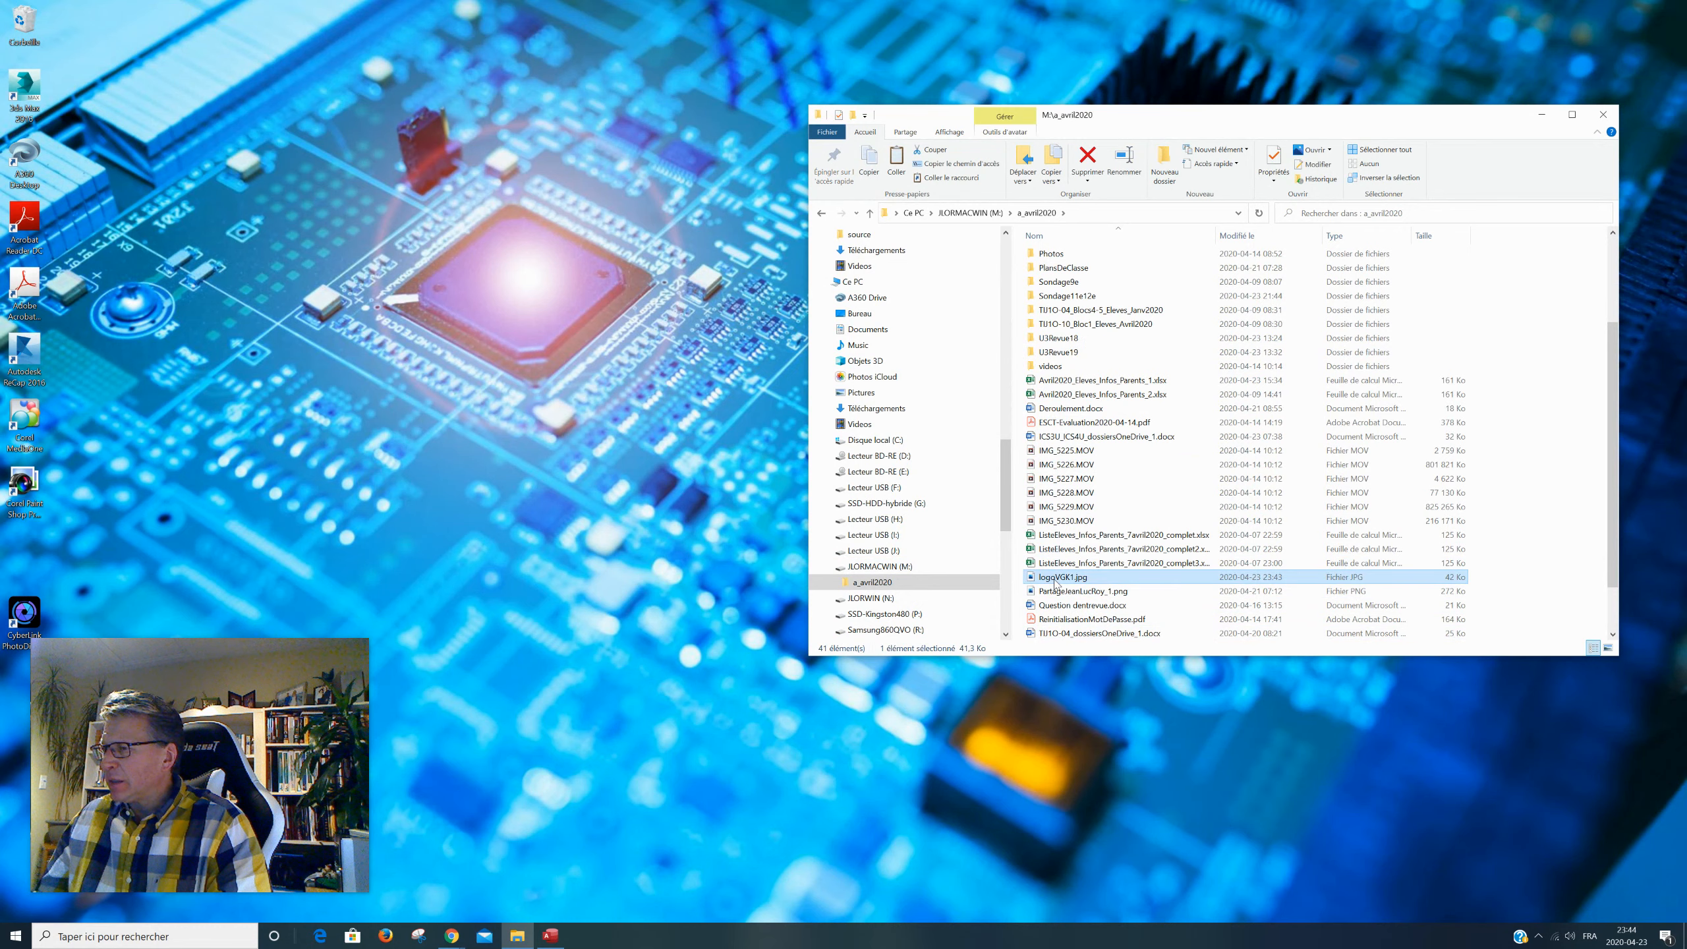
- Try the large icons layout for the folder's files and return to the details layout
{"action": "left_click_drag", "start_coordinate": [1052, 115], "coordinate": [719, 111]}
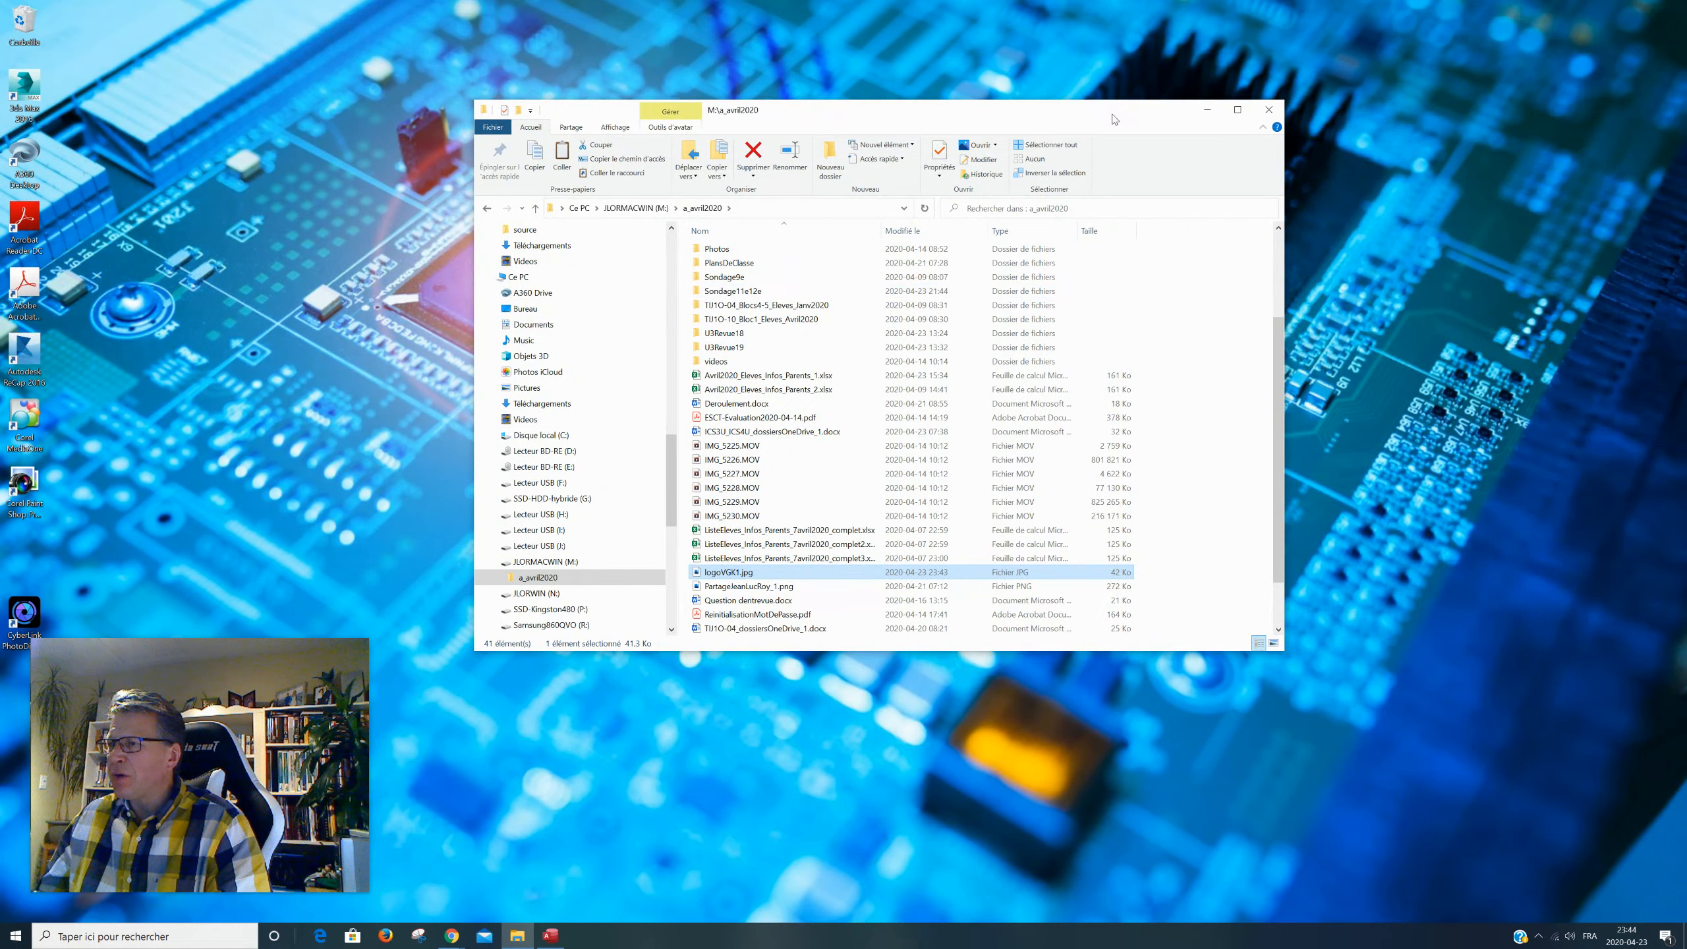
{"action": "left_click", "coordinate": [614, 127]}
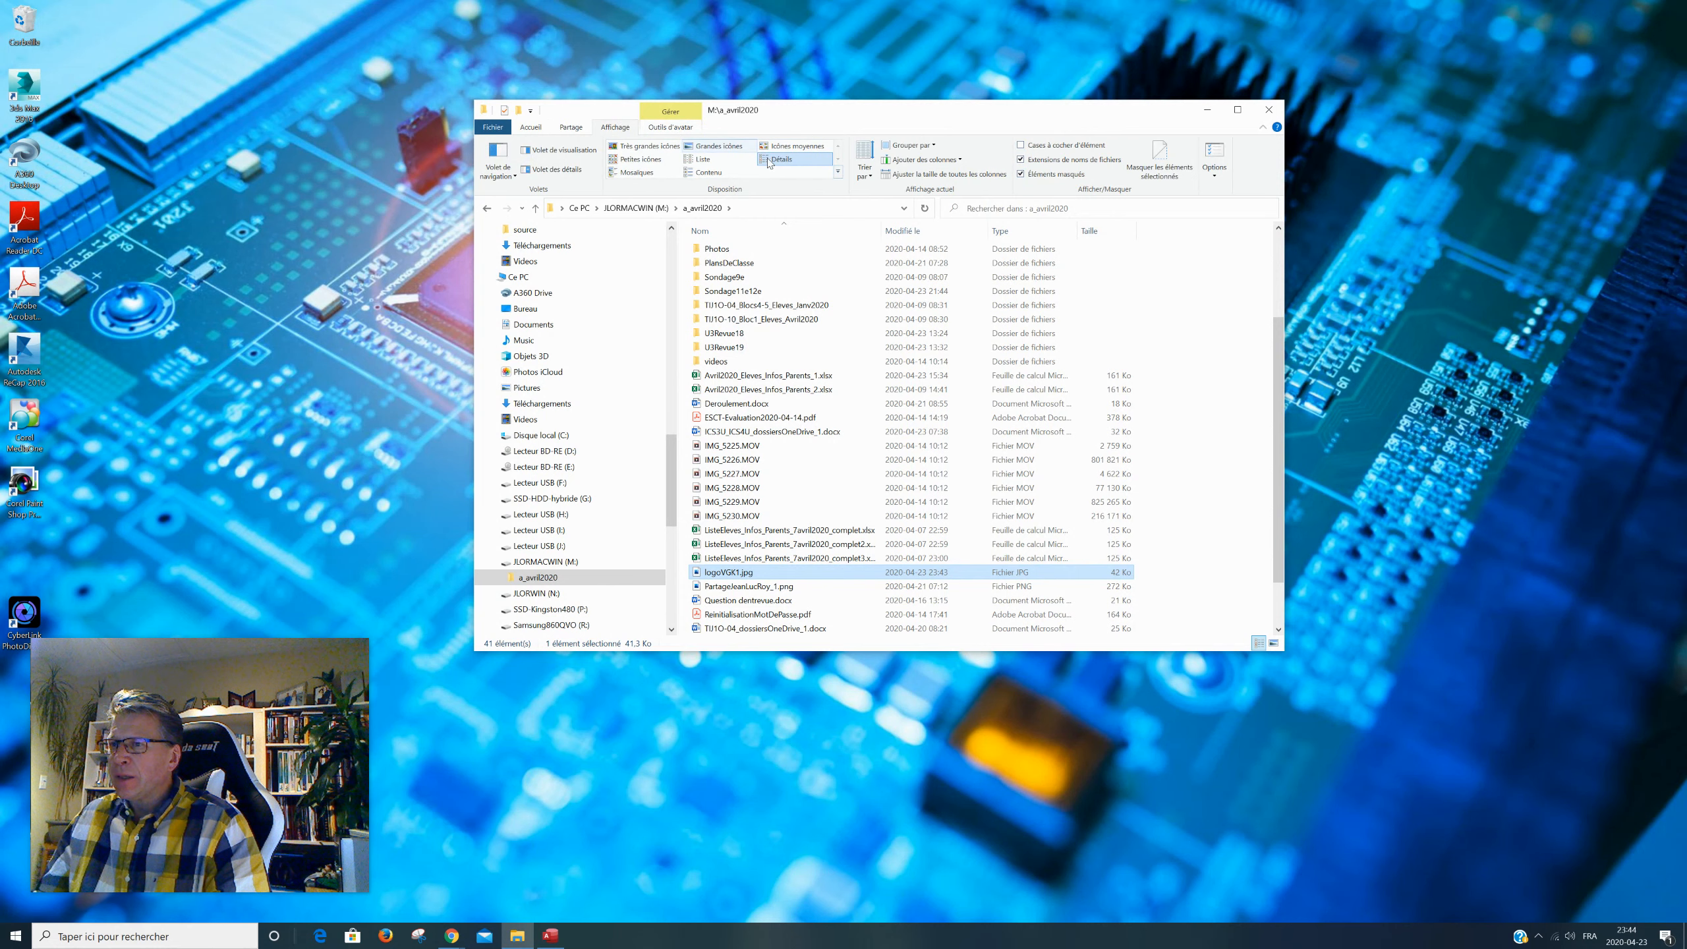
{"action": "left_click", "coordinate": [719, 145]}
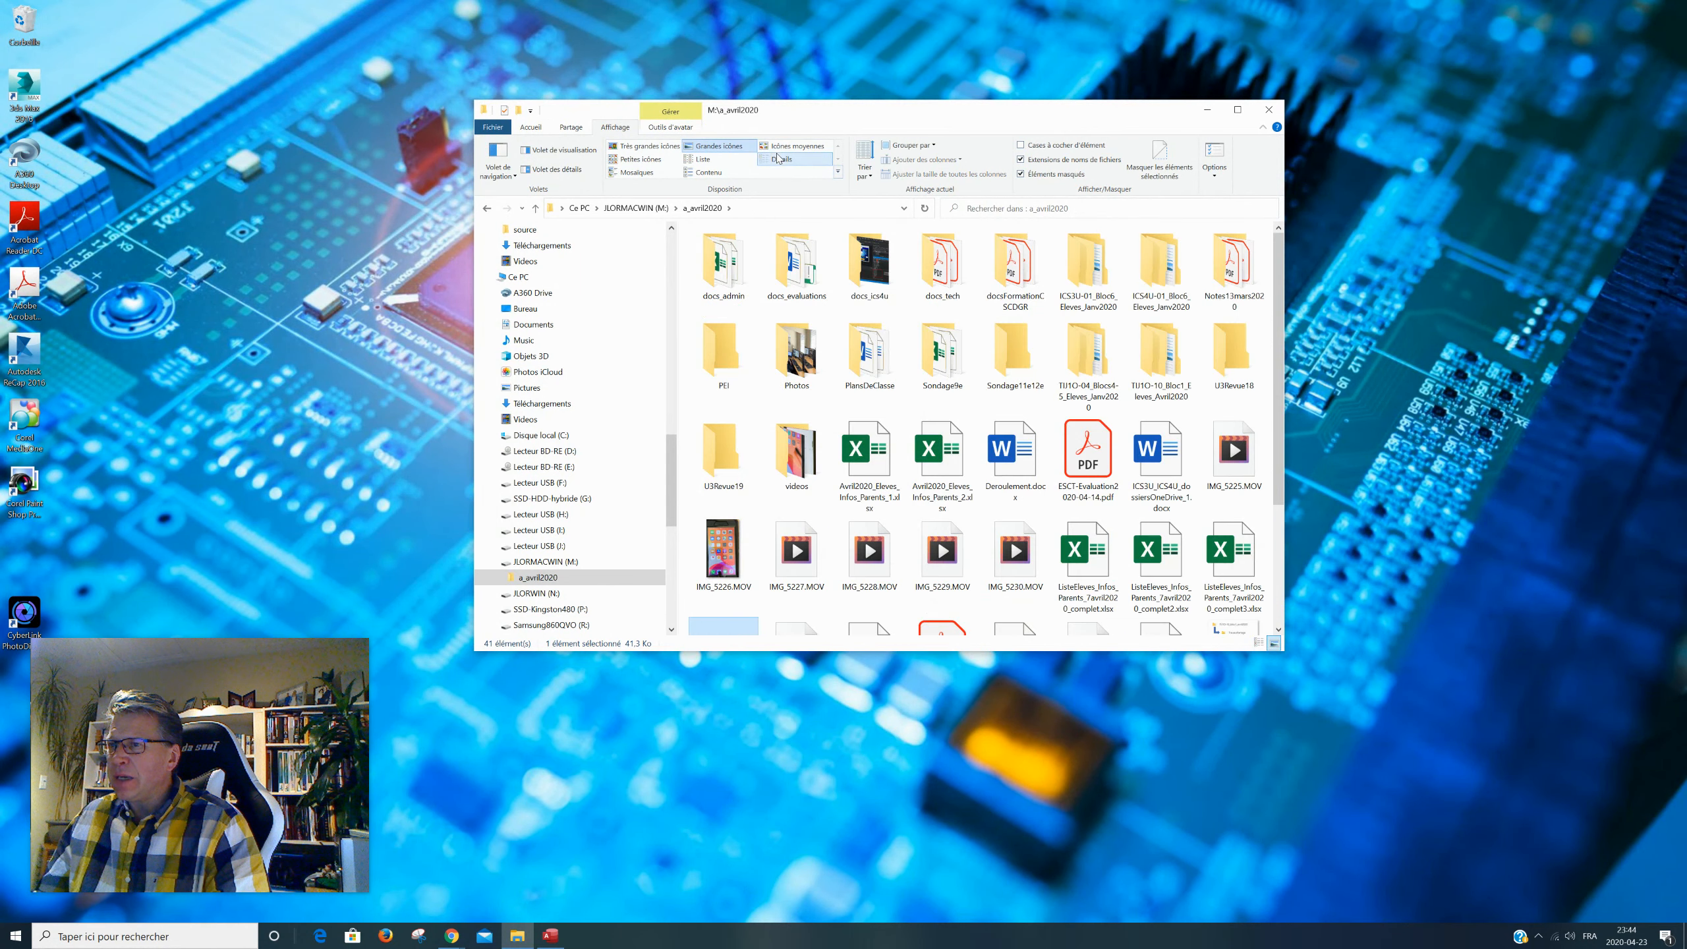
{"action": "left_click", "coordinate": [778, 158]}
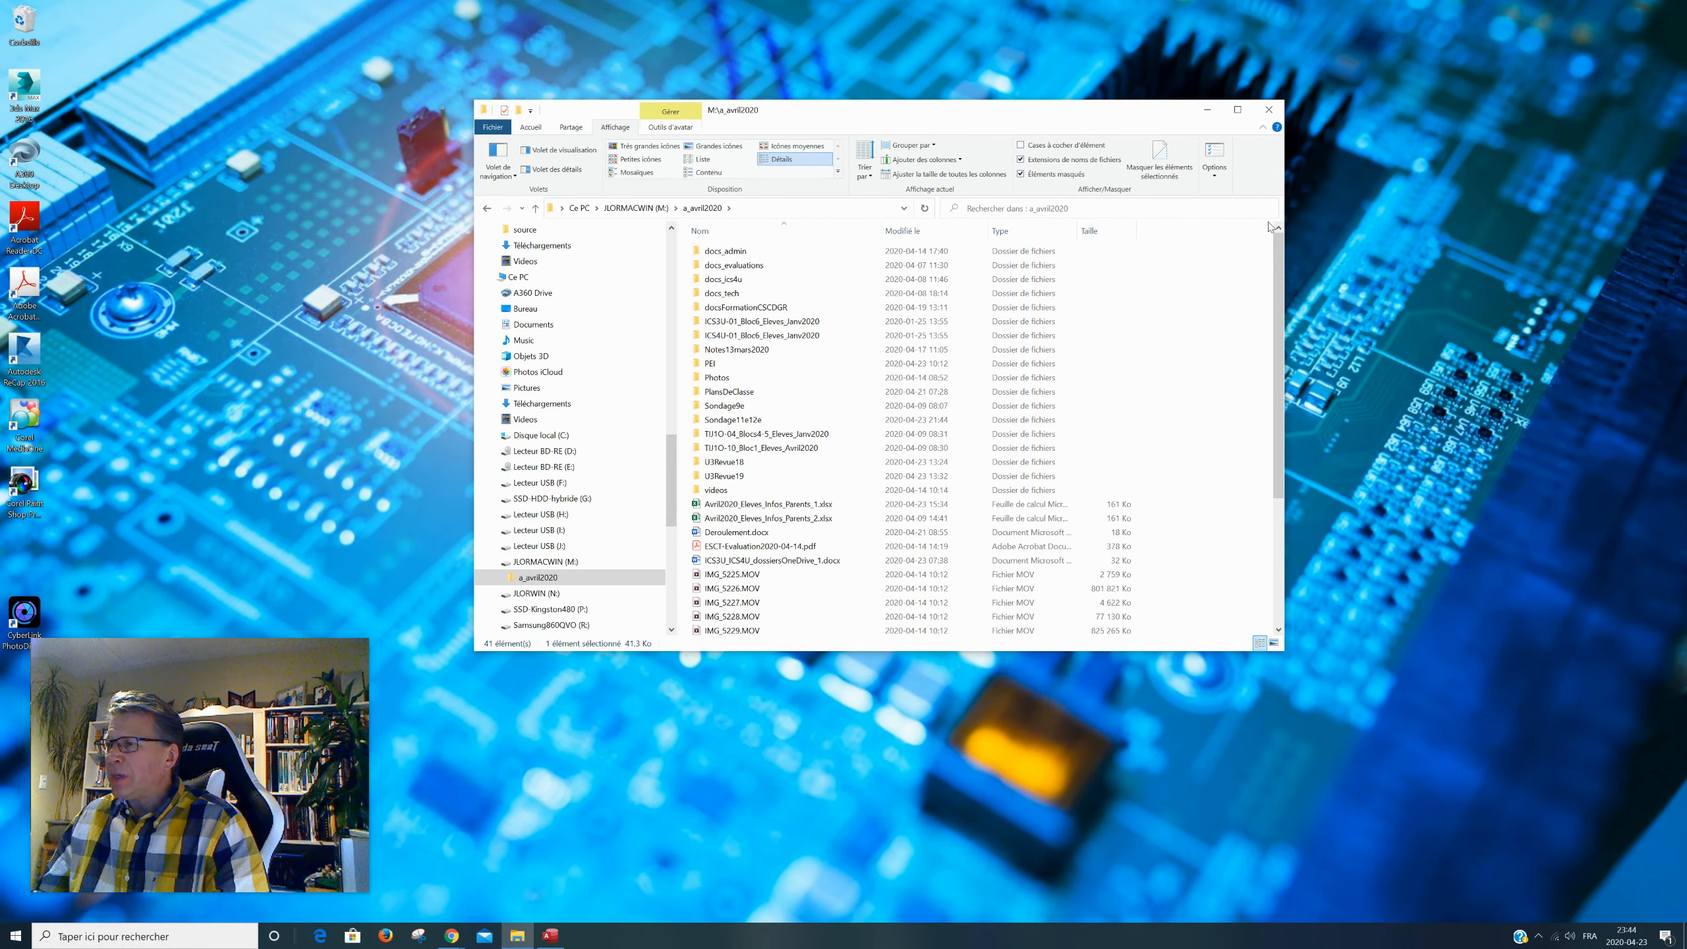
- Widen the File Explorer window and add the Dimensions column to the file details
{"action": "left_click_drag", "start_coordinate": [1285, 259], "coordinate": [1514, 260]}
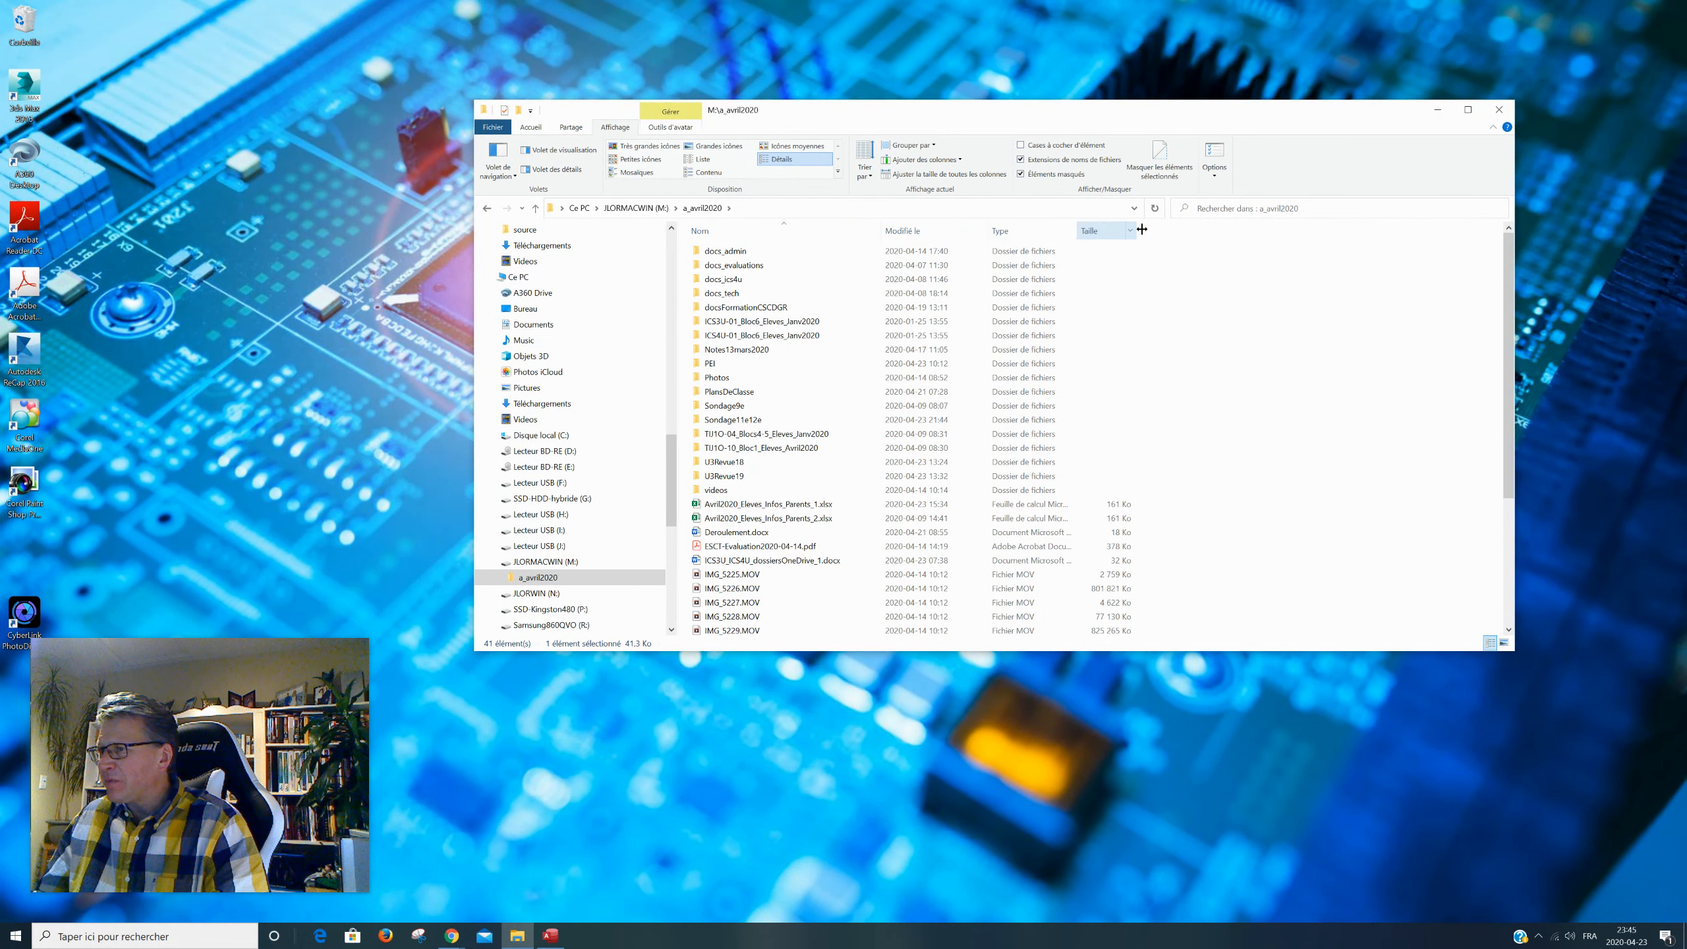
{"action": "right_click", "coordinate": [1188, 235]}
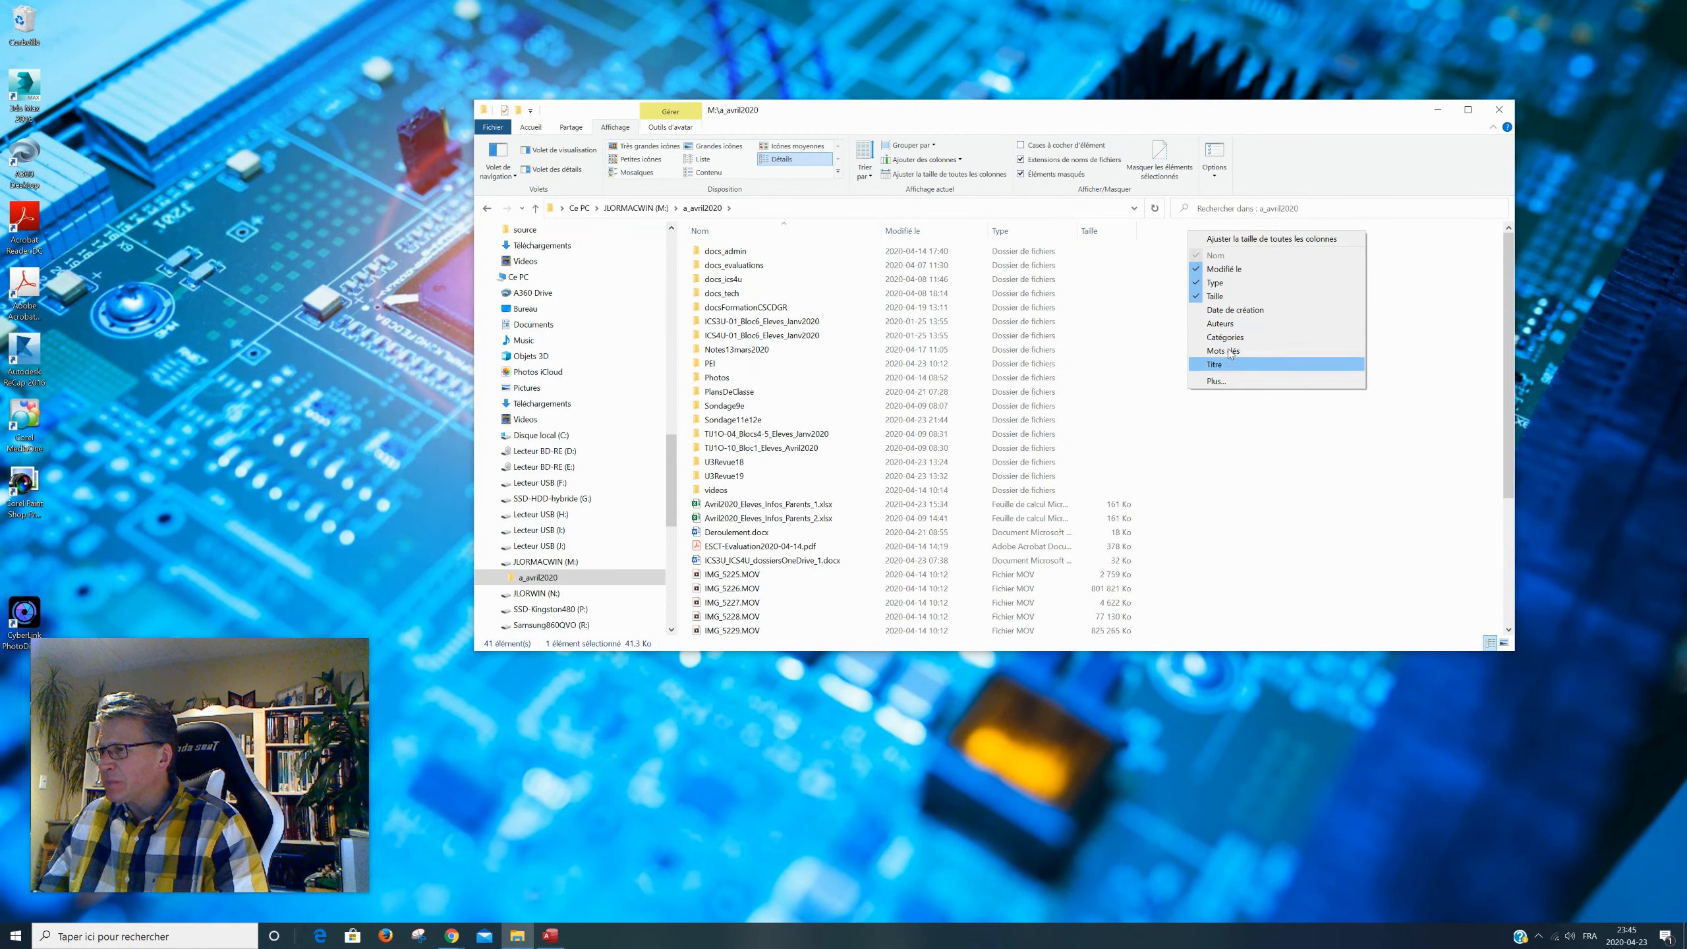
{"action": "left_click", "coordinate": [1231, 383]}
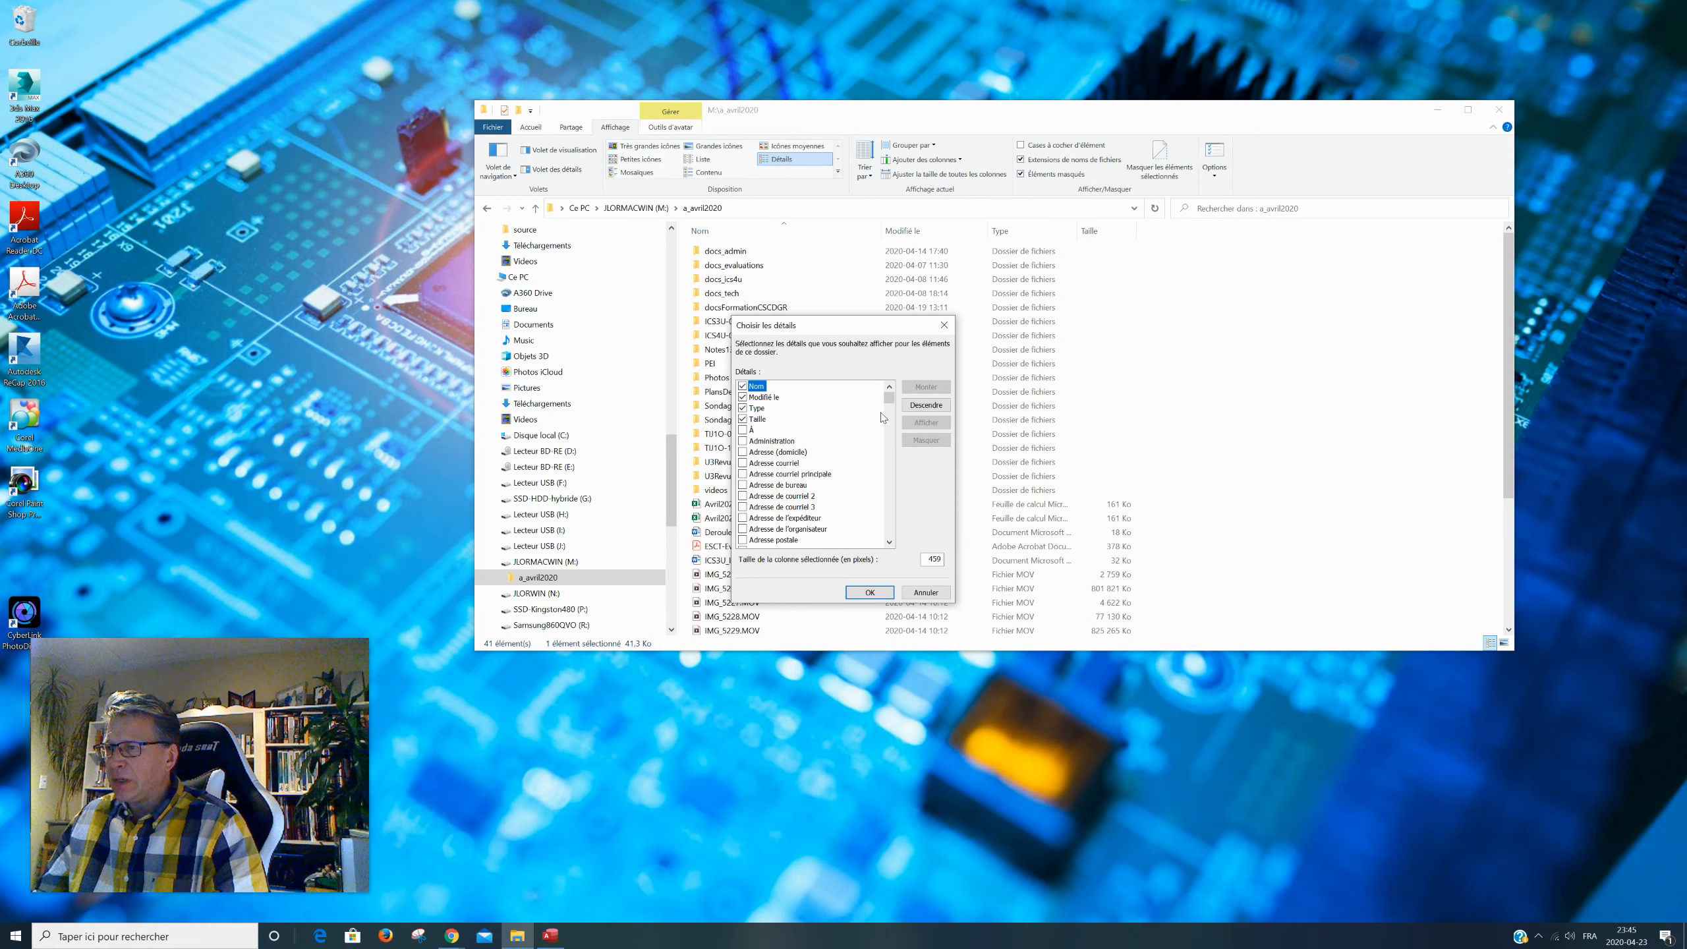
{"action": "left_click_drag", "start_coordinate": [889, 399], "coordinate": [896, 452]}
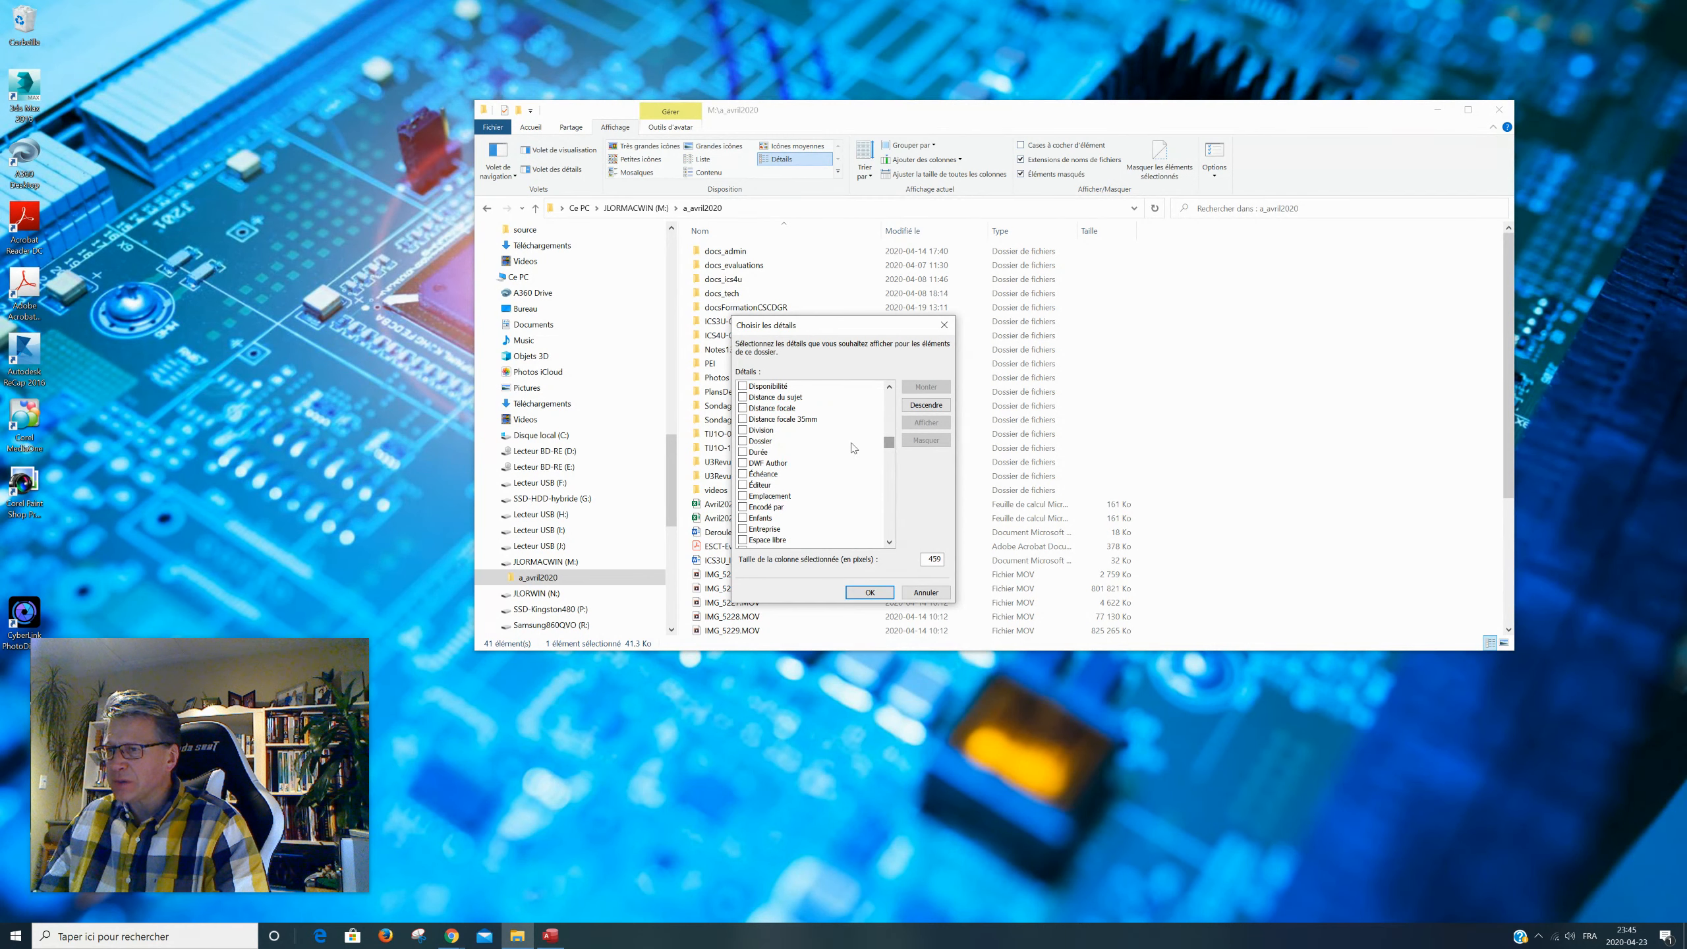
{"action": "scroll", "coordinate": [795, 495], "scroll_direction": "up", "scroll_amount": 1}
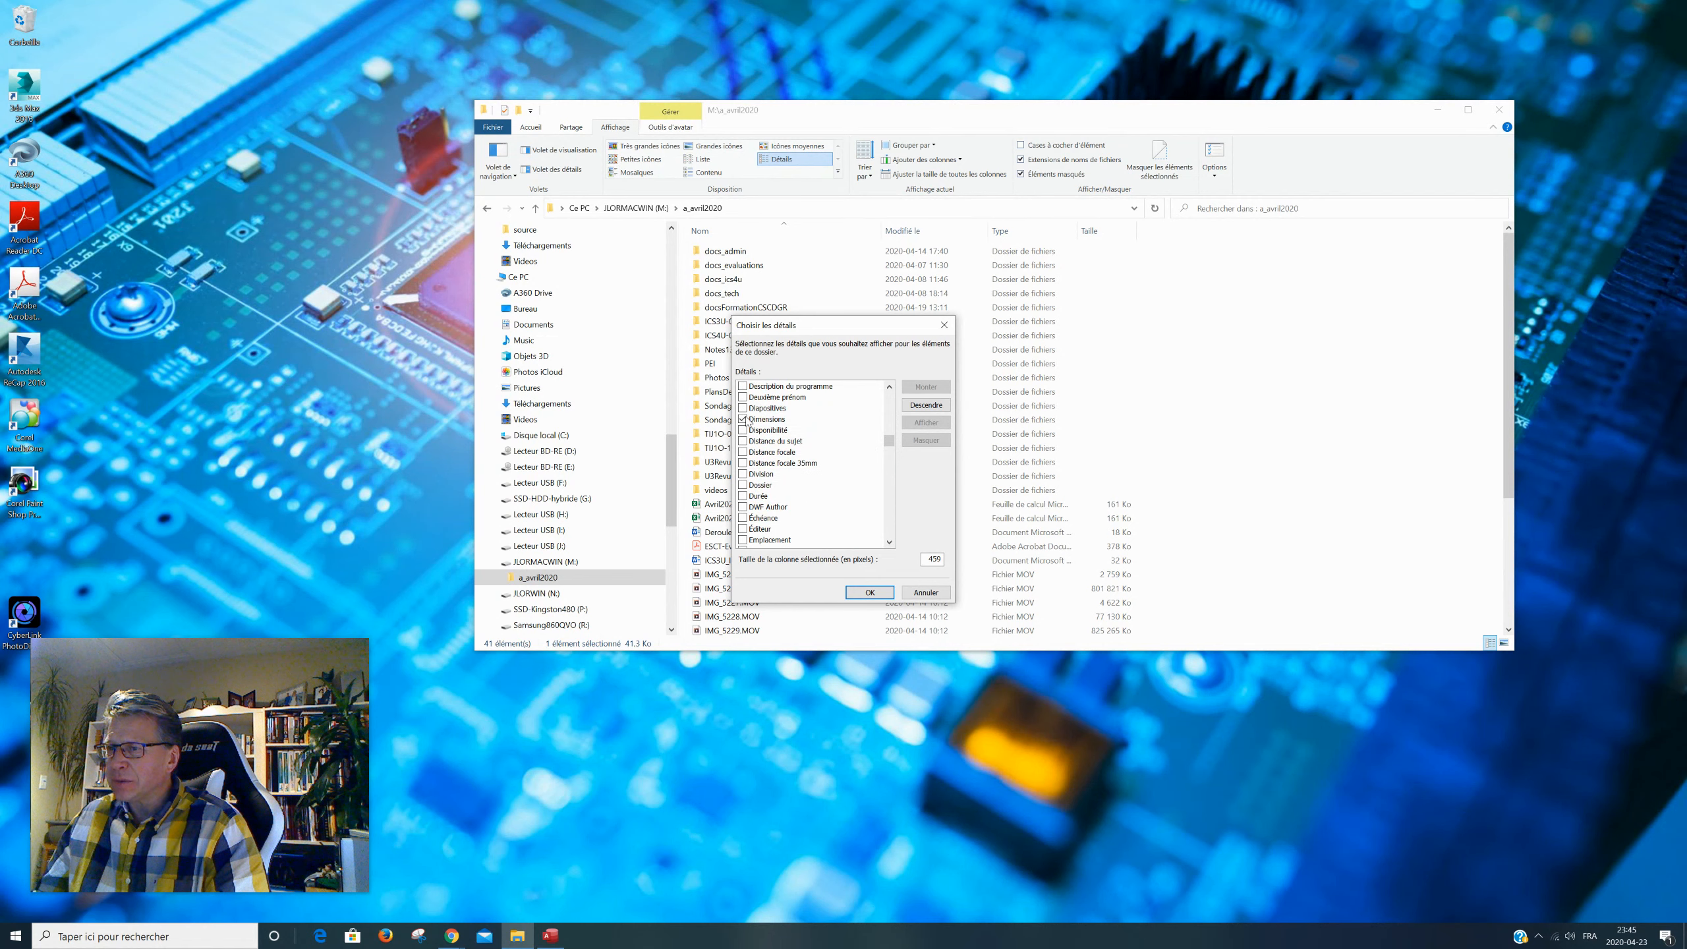
{"action": "left_click", "coordinate": [869, 591]}
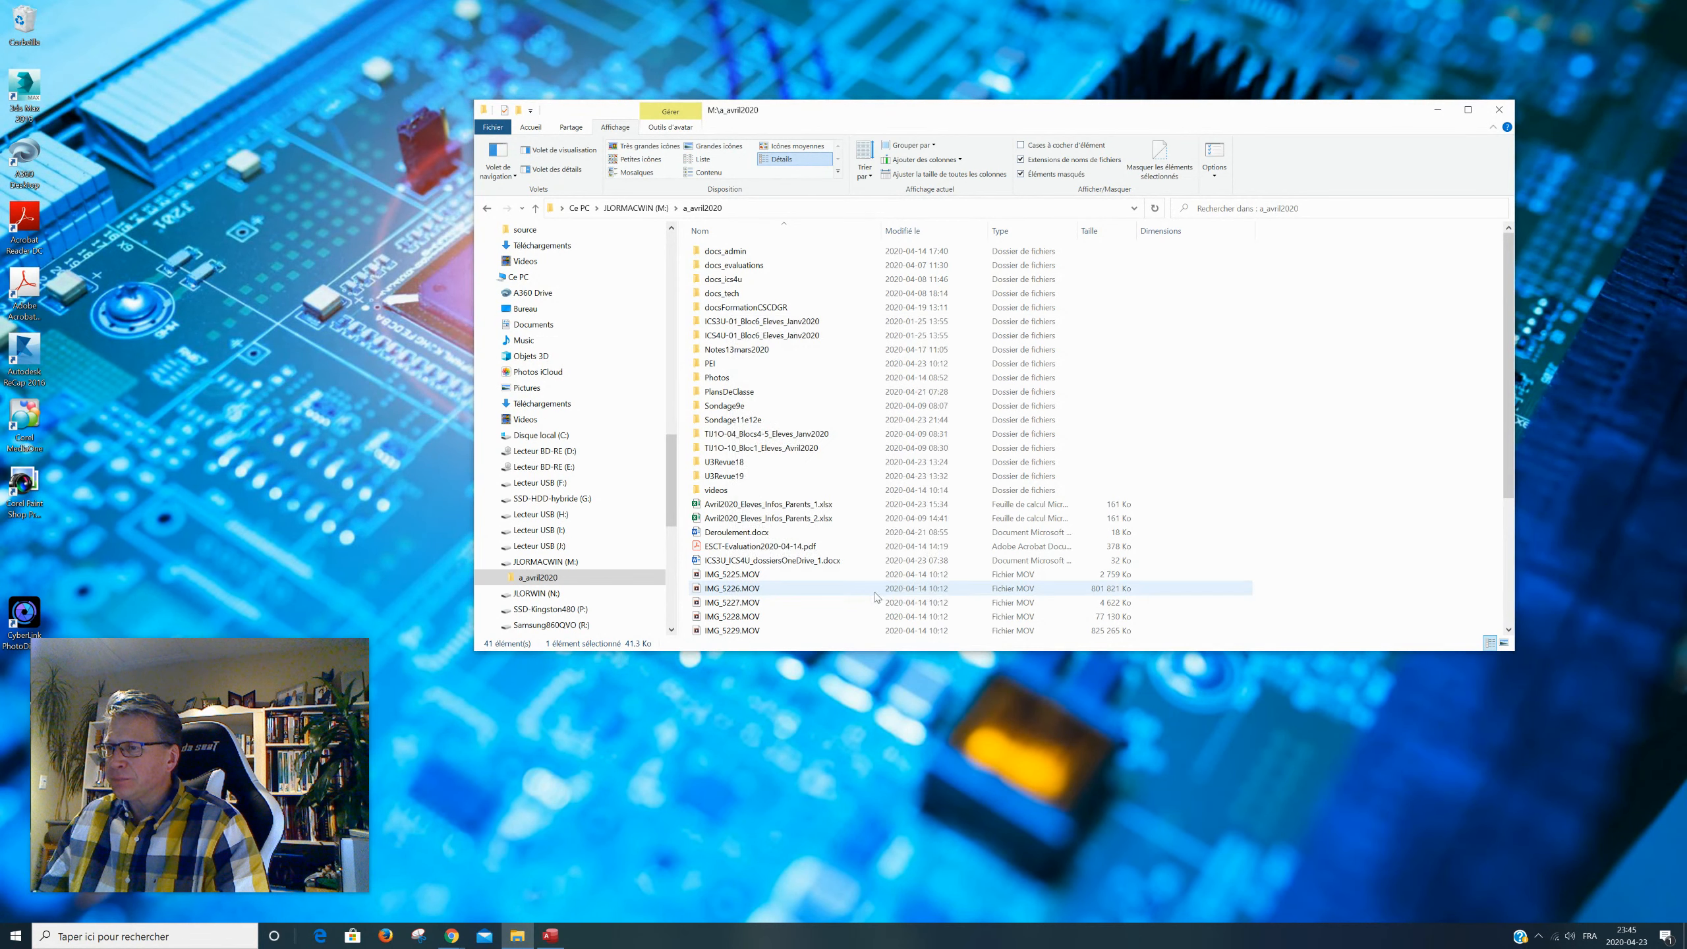
- Check the dimensions of logoVGK1.jpg in the file list and open the image with Paint 3D
{"action": "scroll", "coordinate": [1175, 279], "scroll_direction": "down", "scroll_amount": 1}
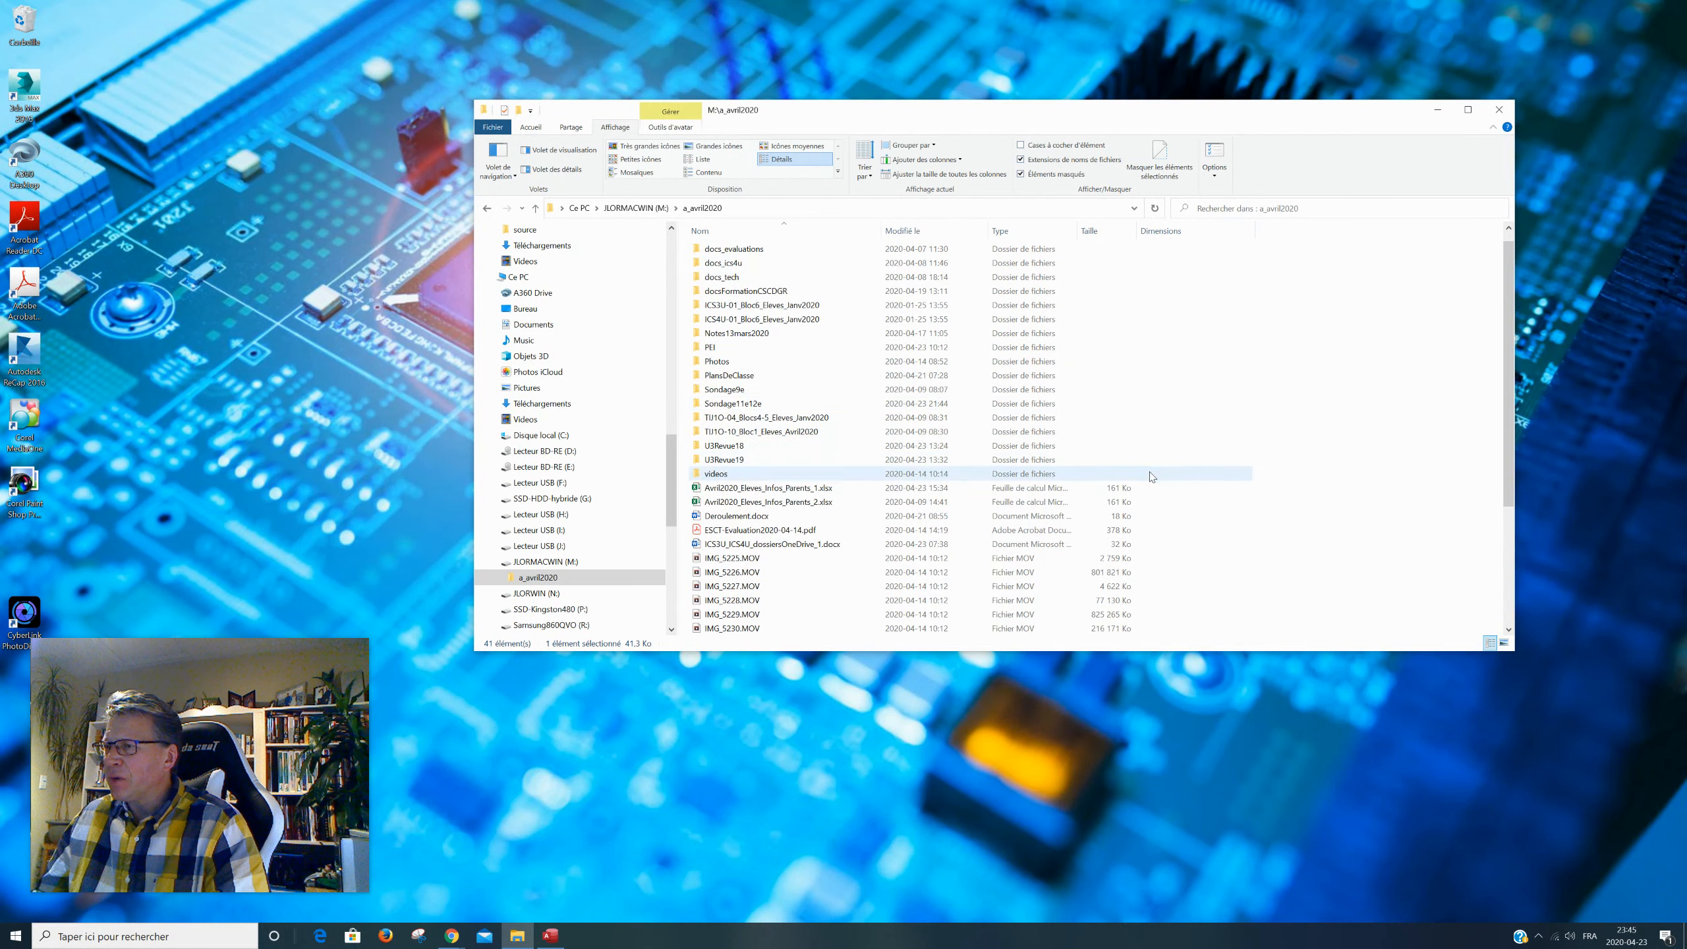
{"action": "scroll", "coordinate": [1152, 558], "scroll_direction": "down", "scroll_amount": 3}
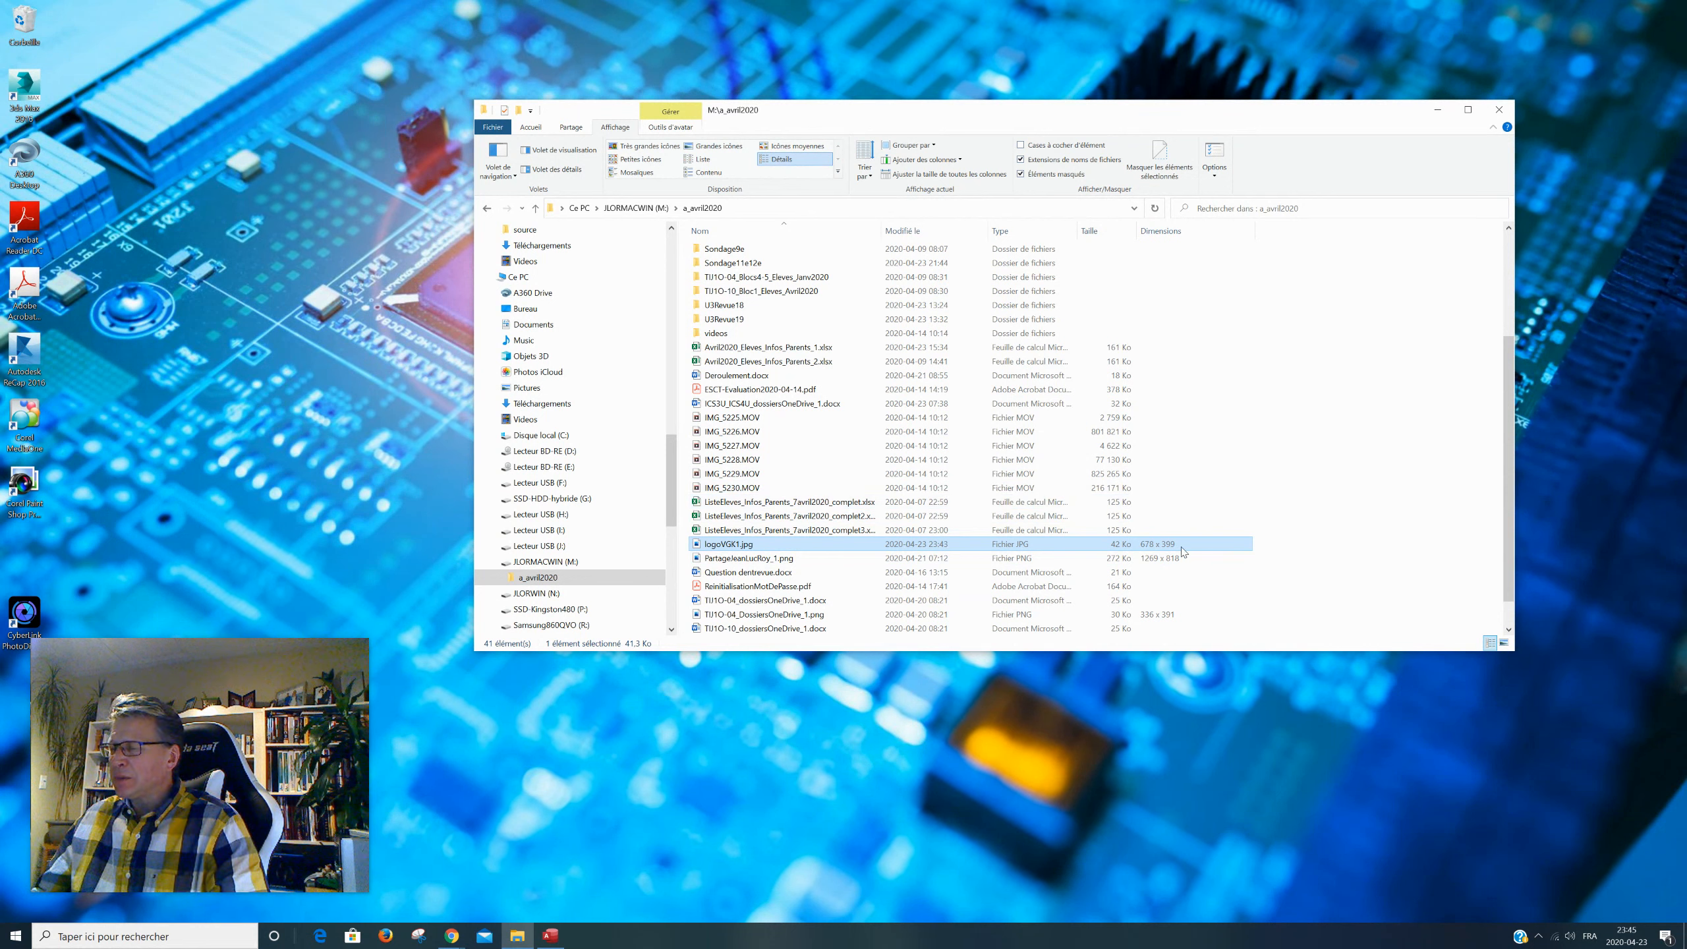
{"action": "right_click", "coordinate": [735, 546]}
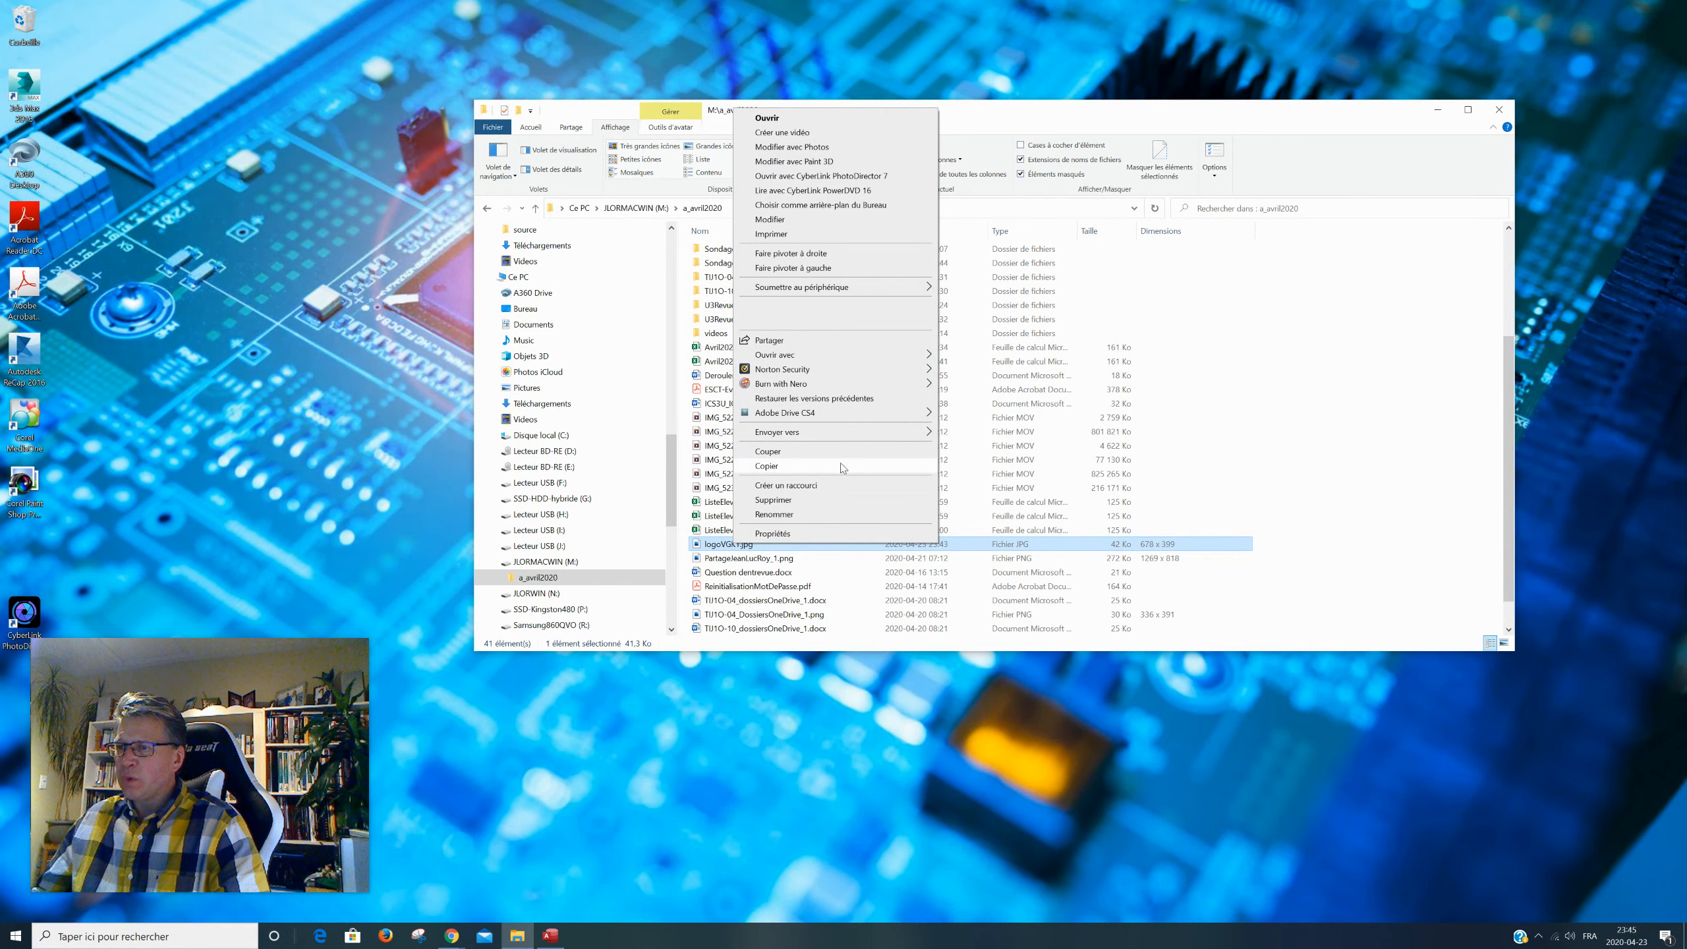
{"action": "mouse_move", "coordinate": [828, 357]}
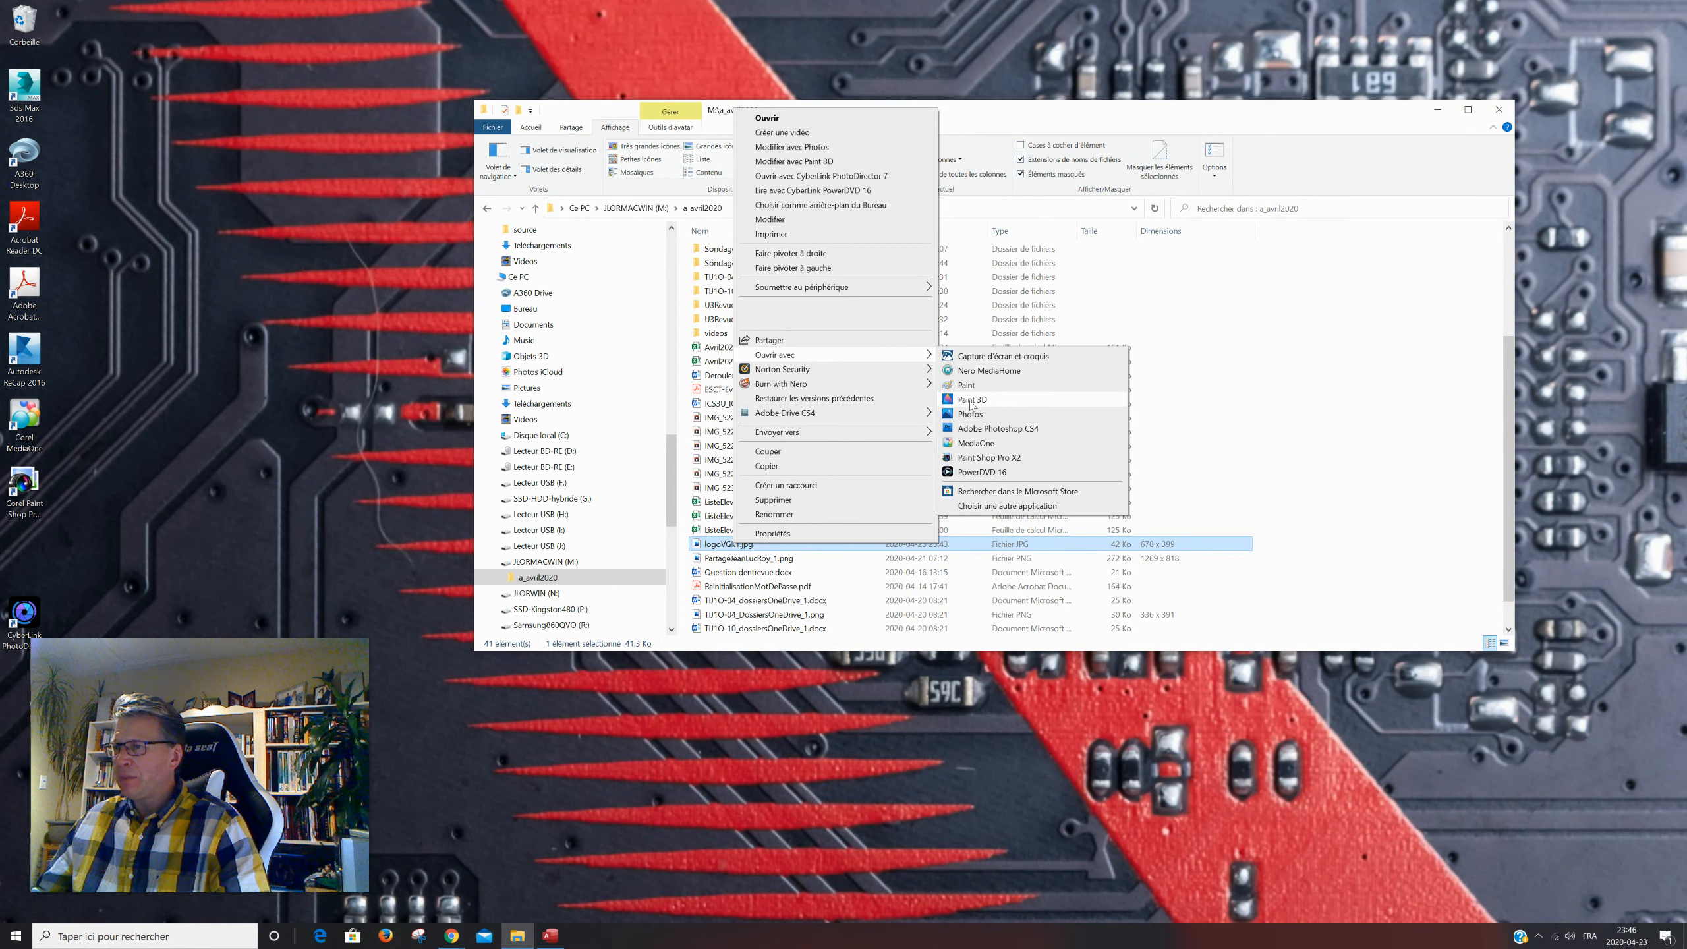
{"action": "left_click", "coordinate": [971, 400]}
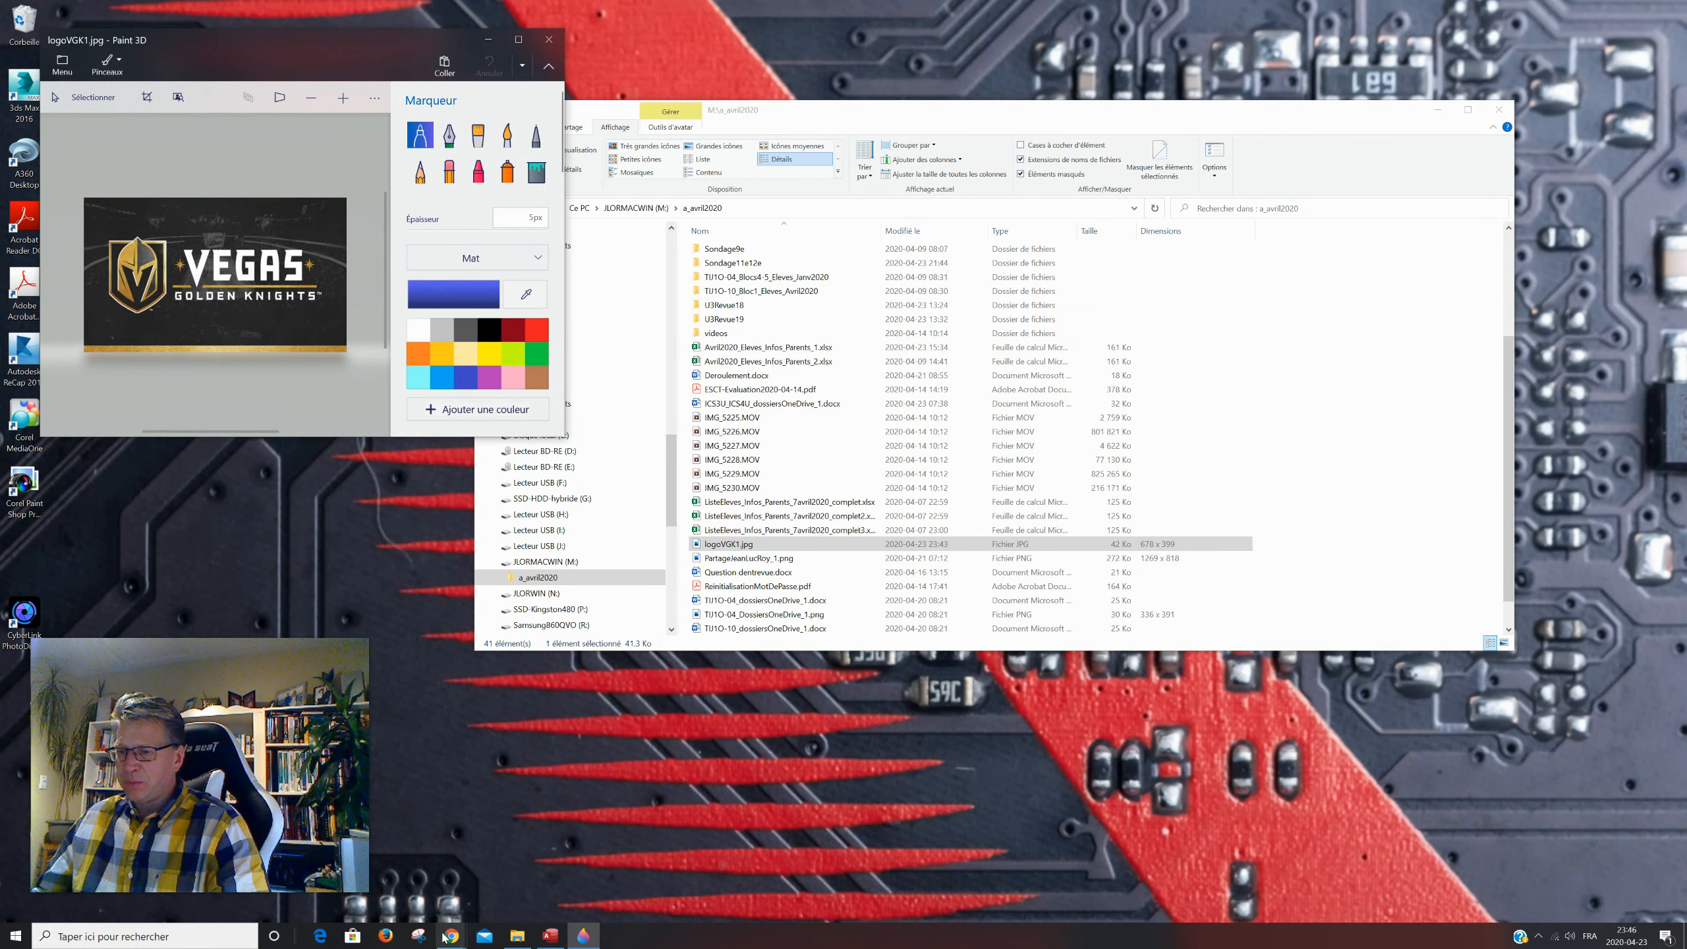
- Switch to Chrome's new tab window, reposition it beside the logo image and search Google for "paint 3D"
{"action": "mouse_move", "coordinate": [459, 933]}
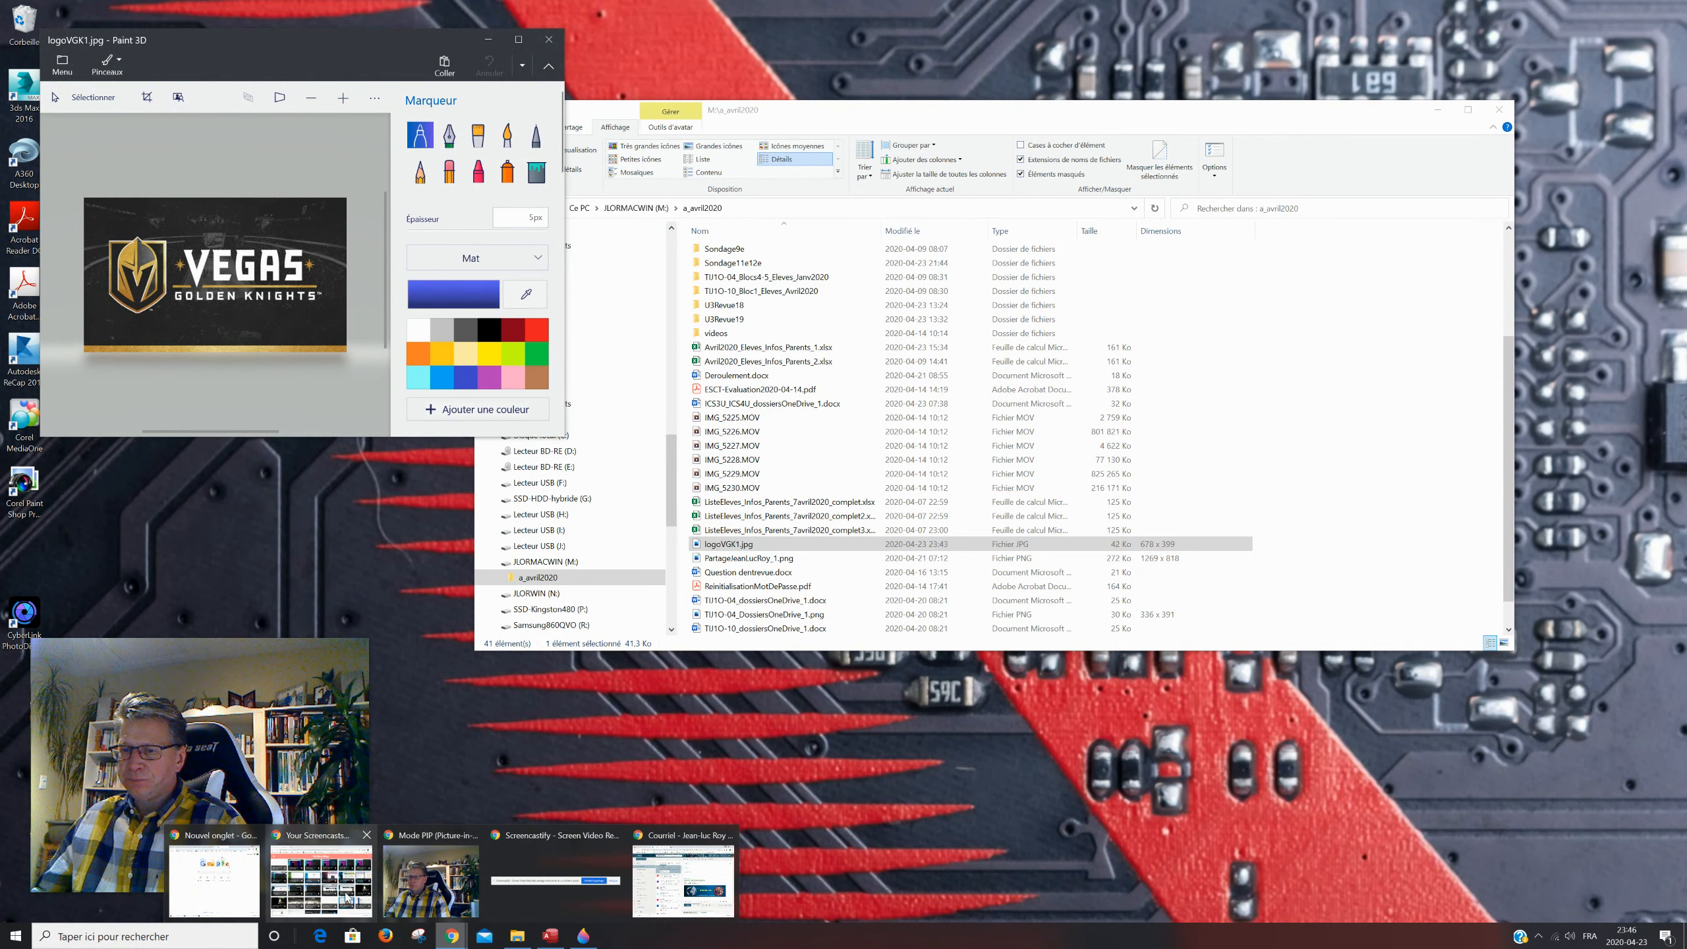
{"action": "left_click", "coordinate": [214, 878]}
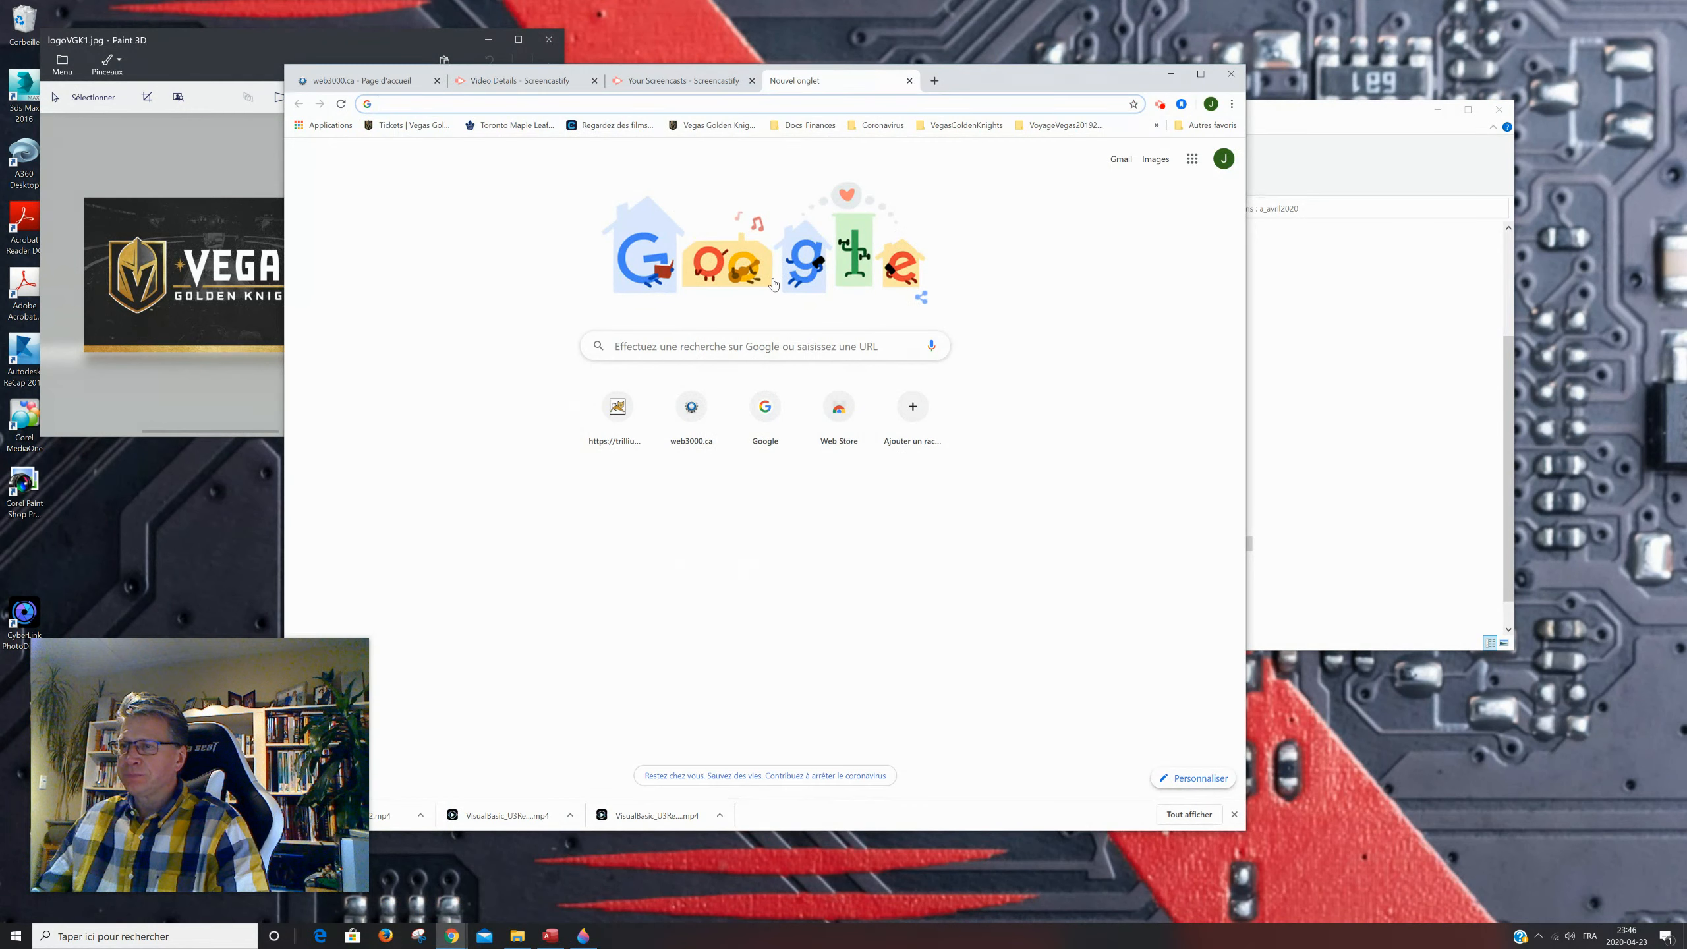
{"action": "left_click_drag", "start_coordinate": [920, 89], "coordinate": [1037, 100]}
{"action": "left_click", "coordinate": [848, 358]}
{"action": "type", "text": "paint"}
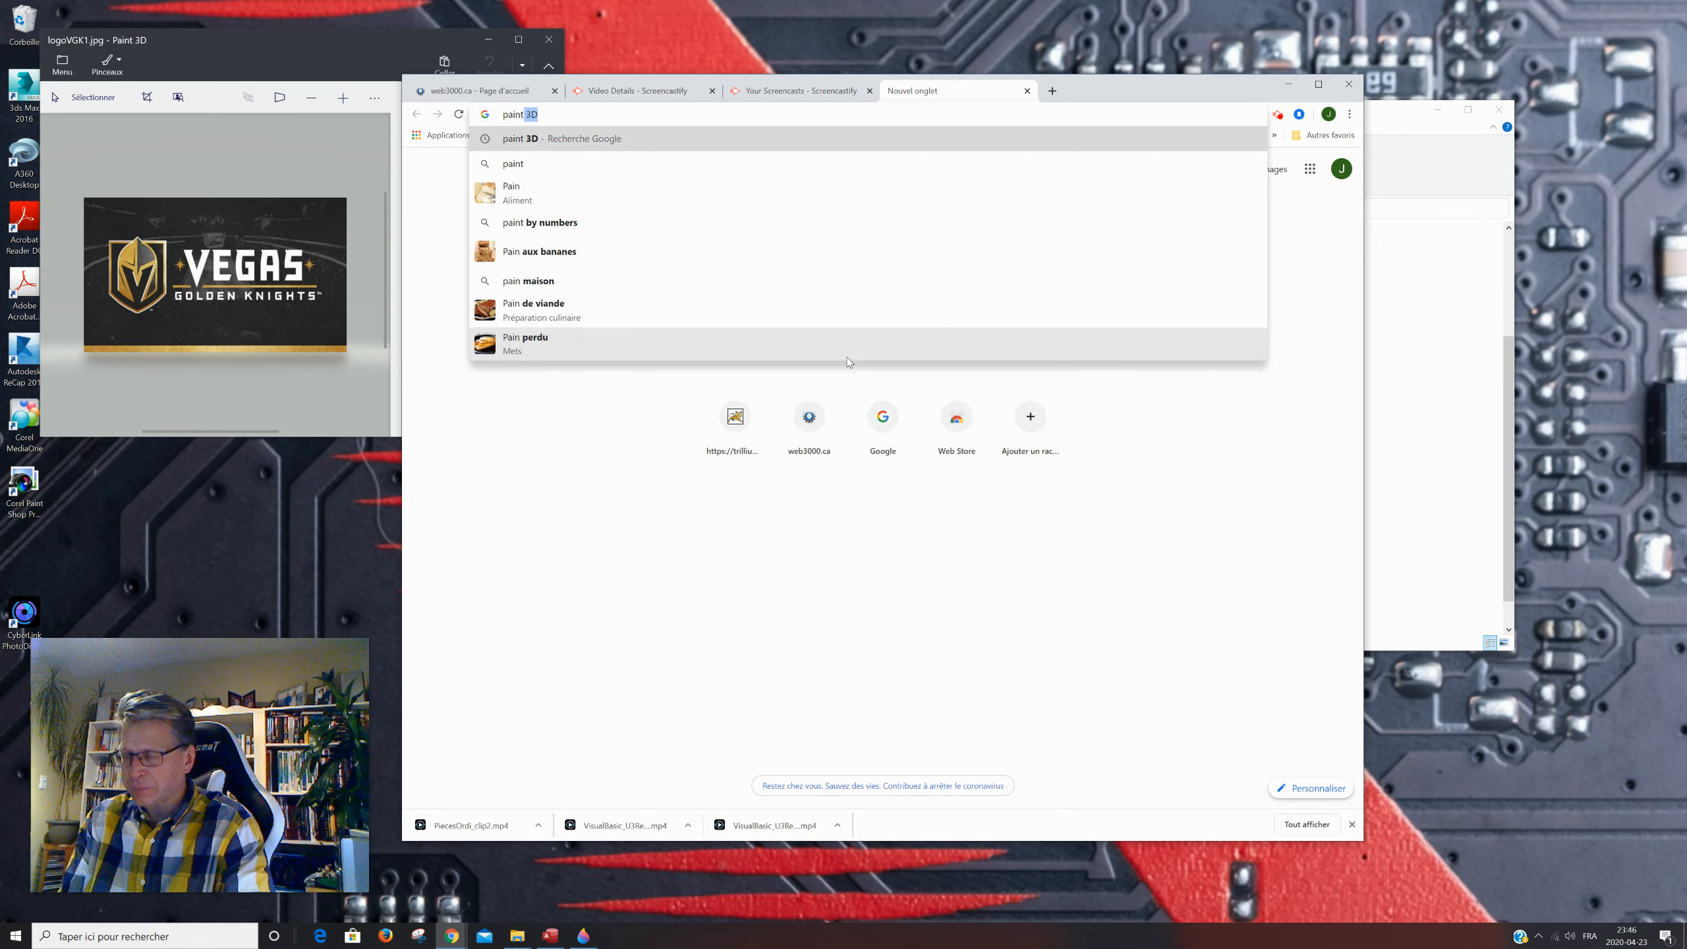
{"action": "type", "text": " 3D"}
{"action": "key", "text": "Return"}
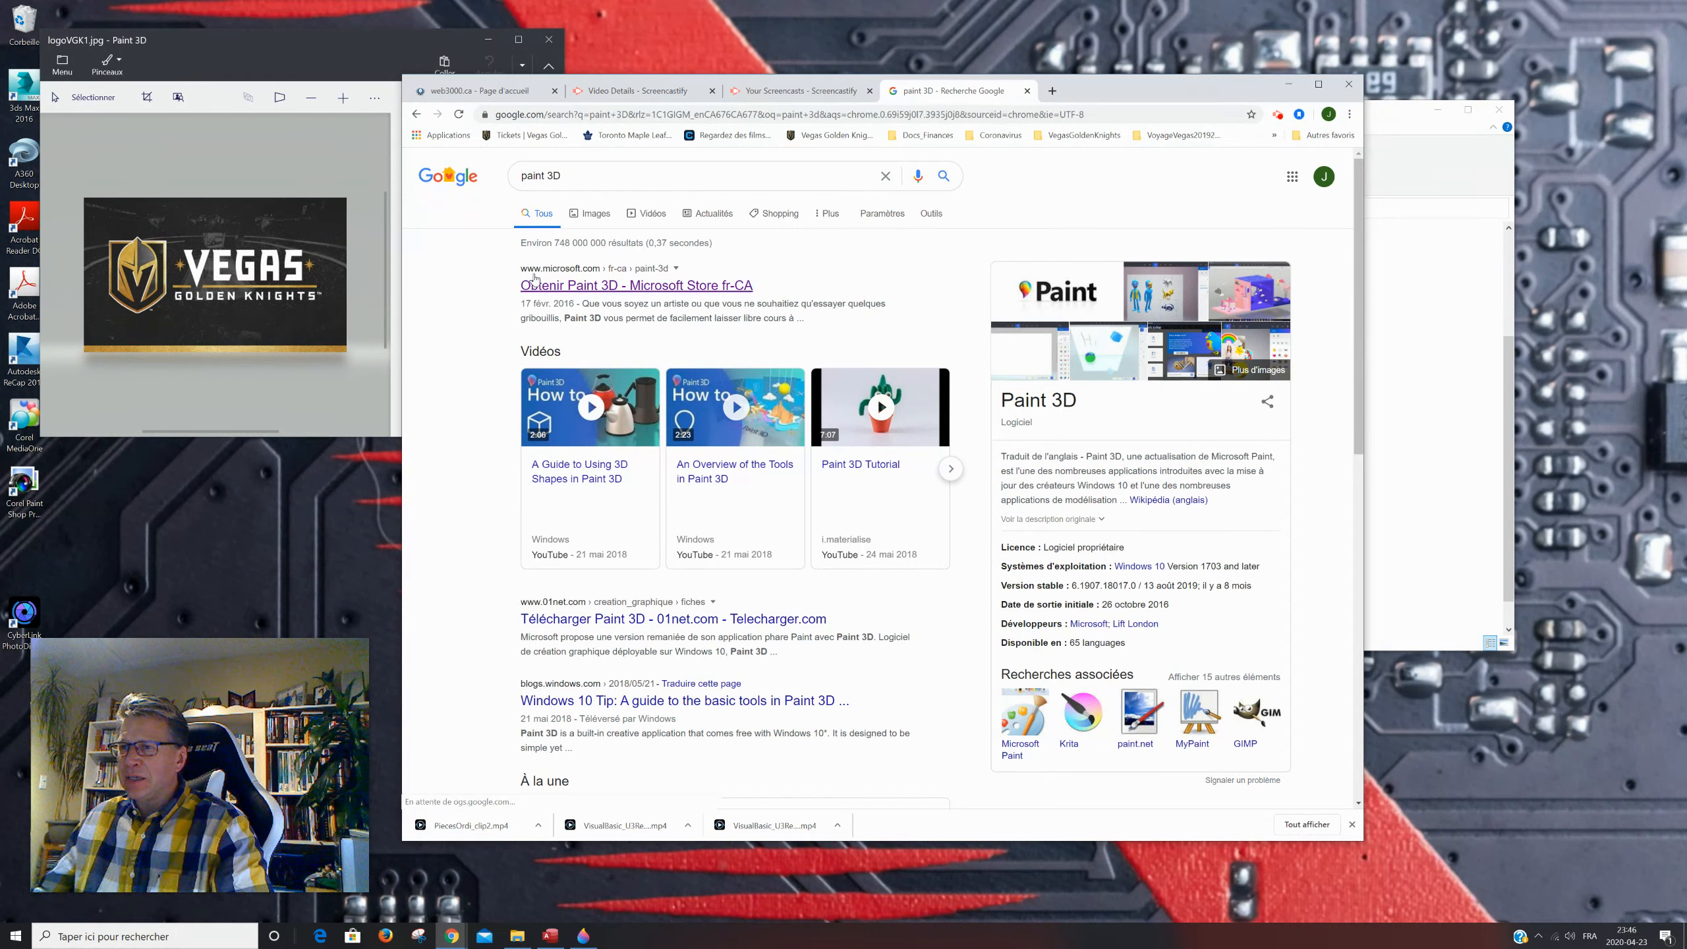
- Open the Microsoft Store page for Paint 3D from the results and examine its system requirements
{"action": "left_click", "coordinate": [591, 291]}
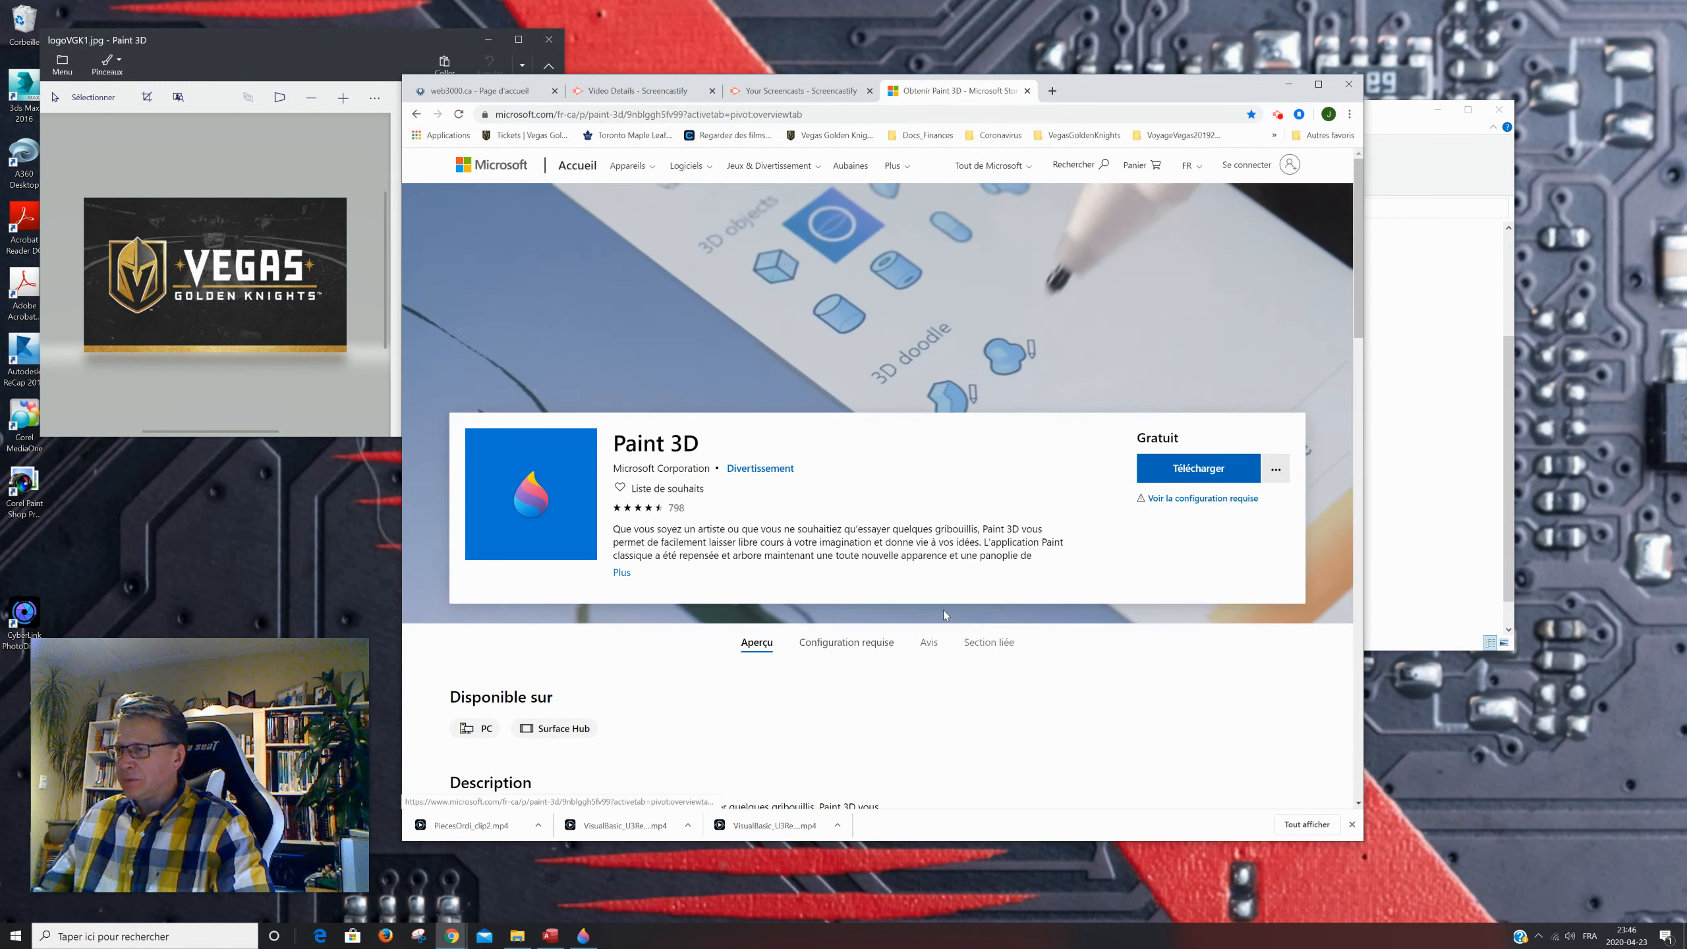
{"action": "left_click", "coordinate": [1204, 495]}
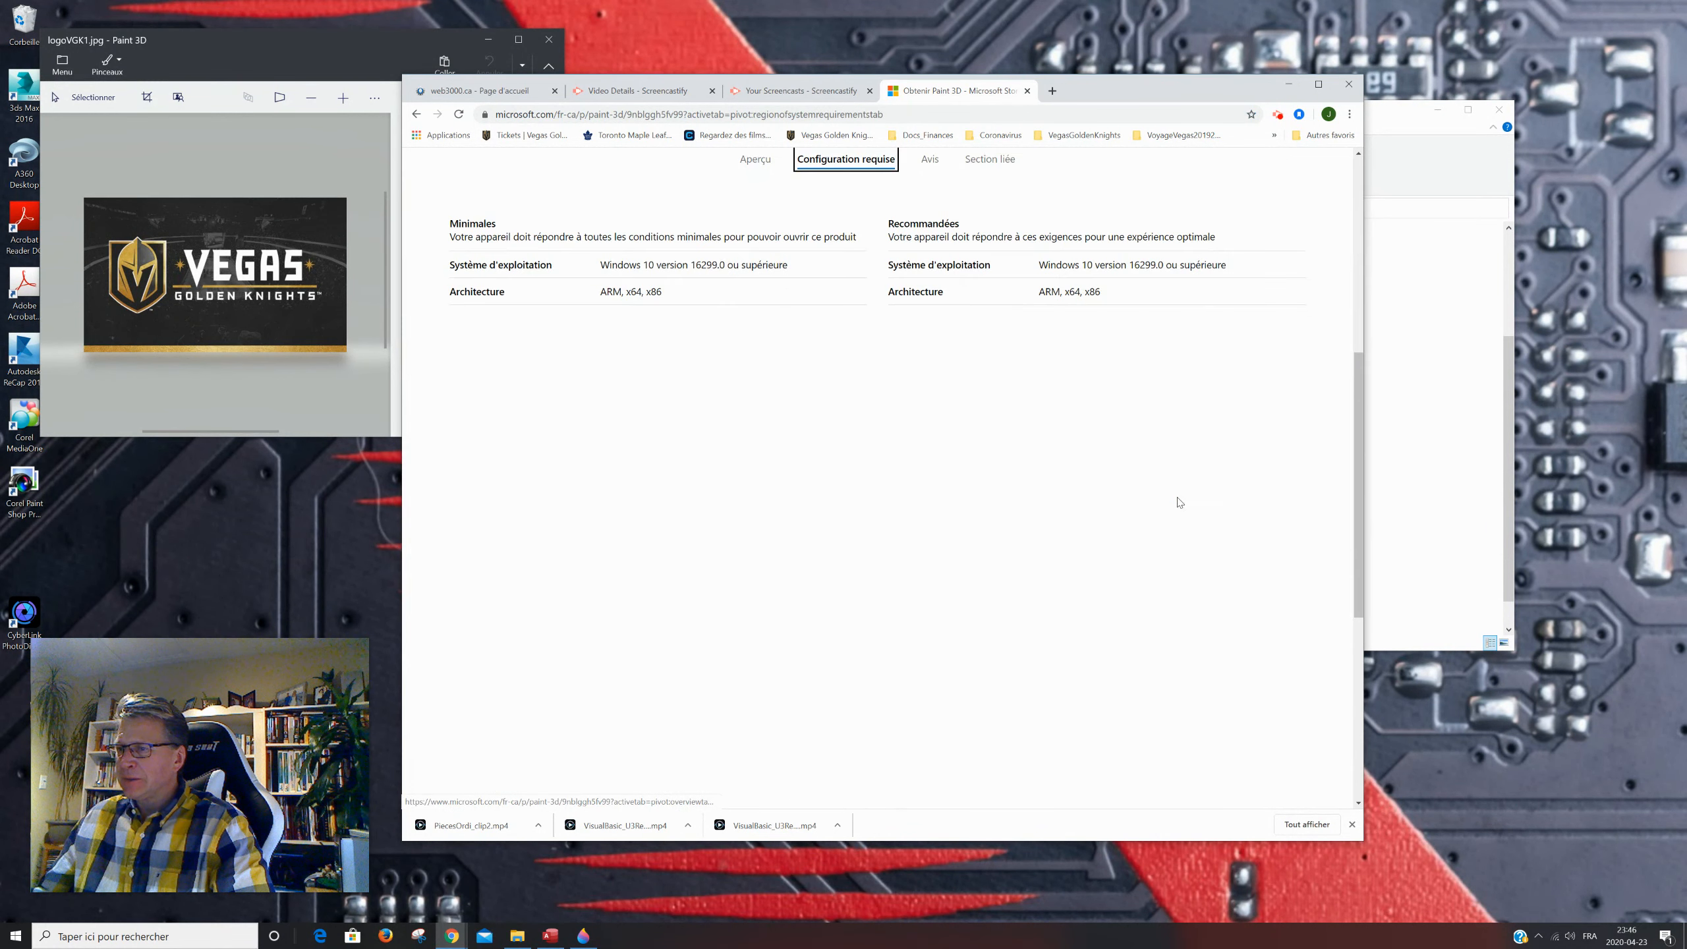
{"action": "scroll", "coordinate": [728, 319], "scroll_direction": "up", "scroll_amount": 2}
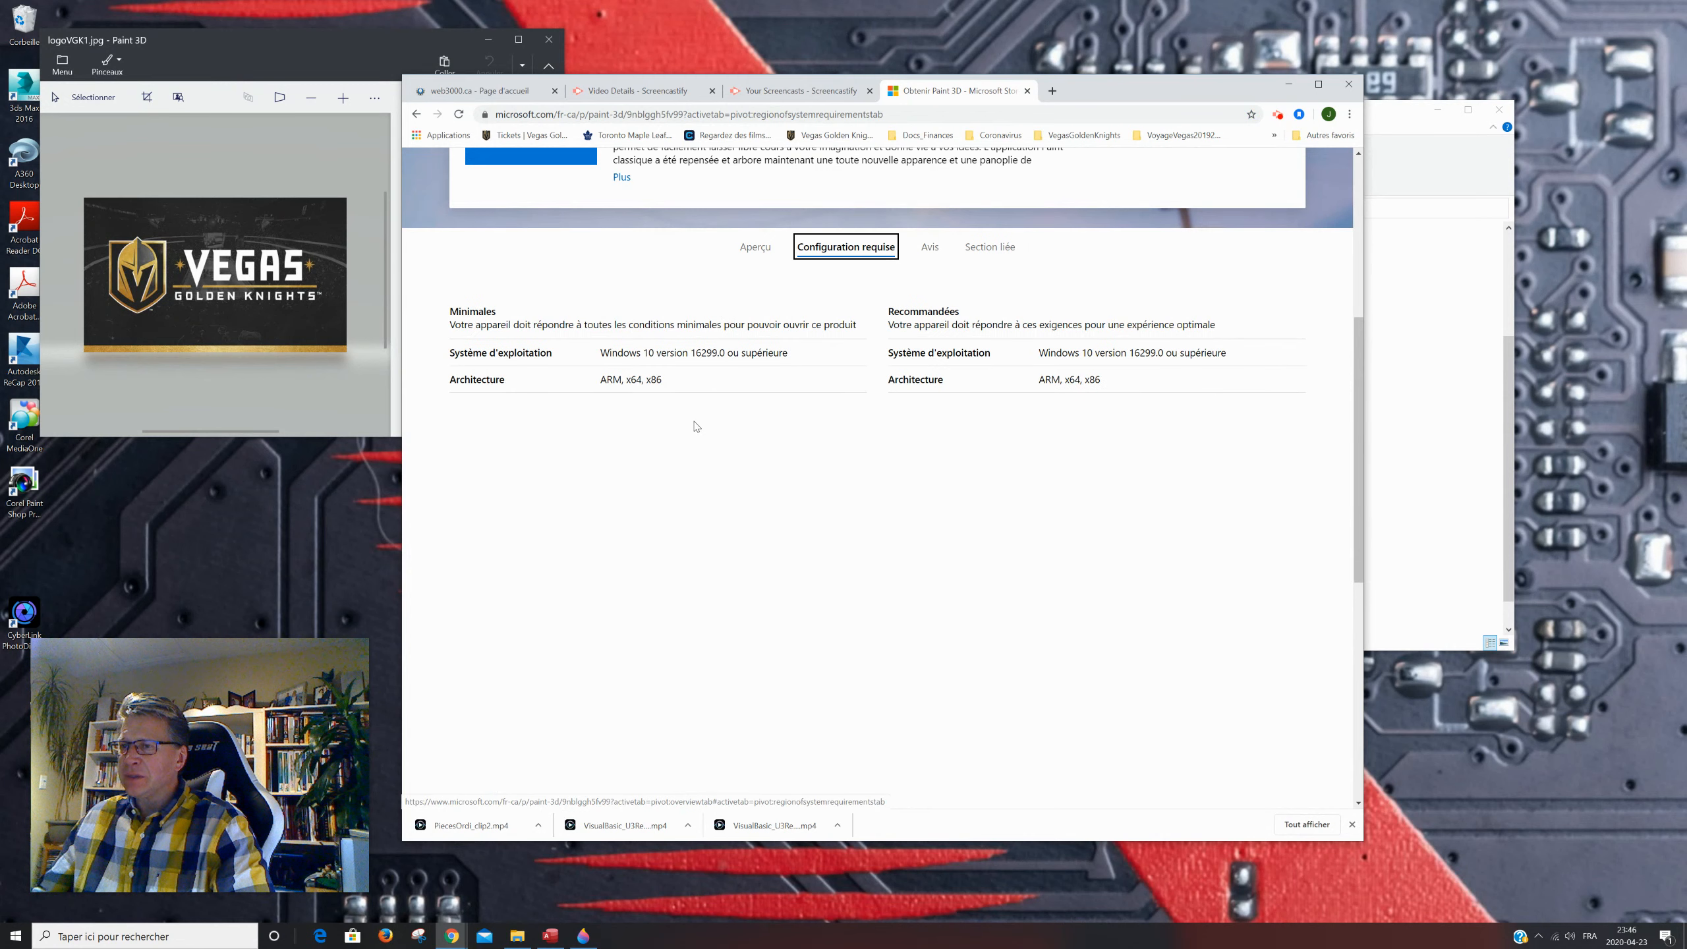
{"action": "scroll", "coordinate": [696, 425], "scroll_direction": "up", "scroll_amount": 1}
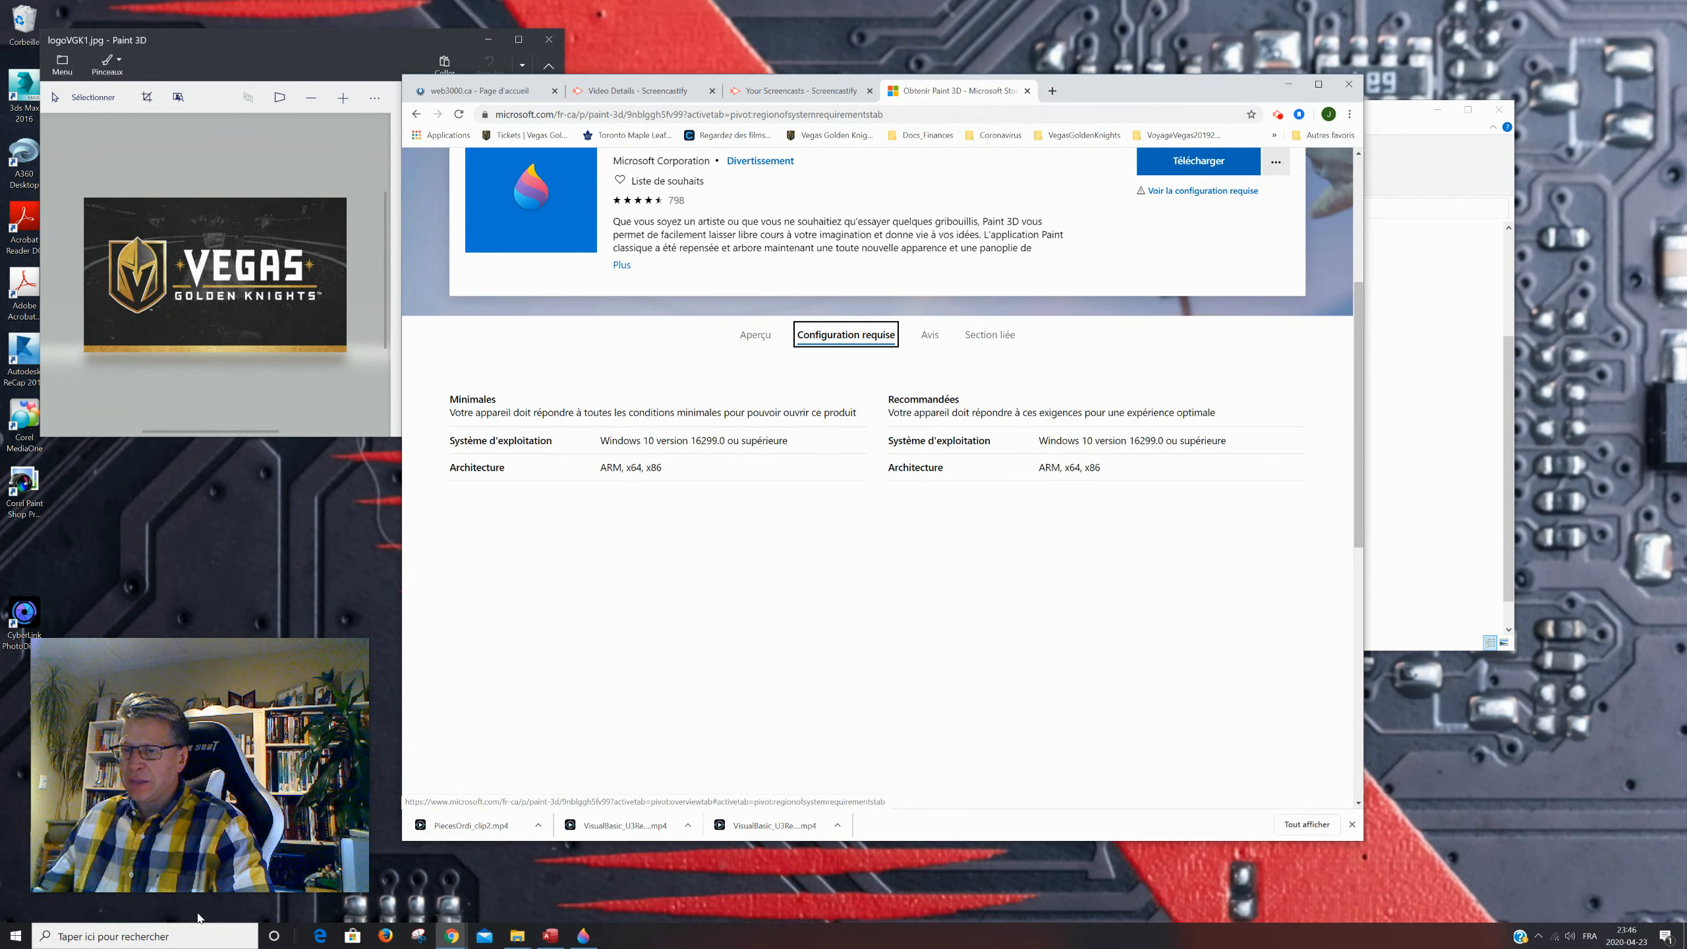
- Switch to Windows Settings and open the À propos page of the Système settings
{"action": "left_click", "coordinate": [15, 942]}
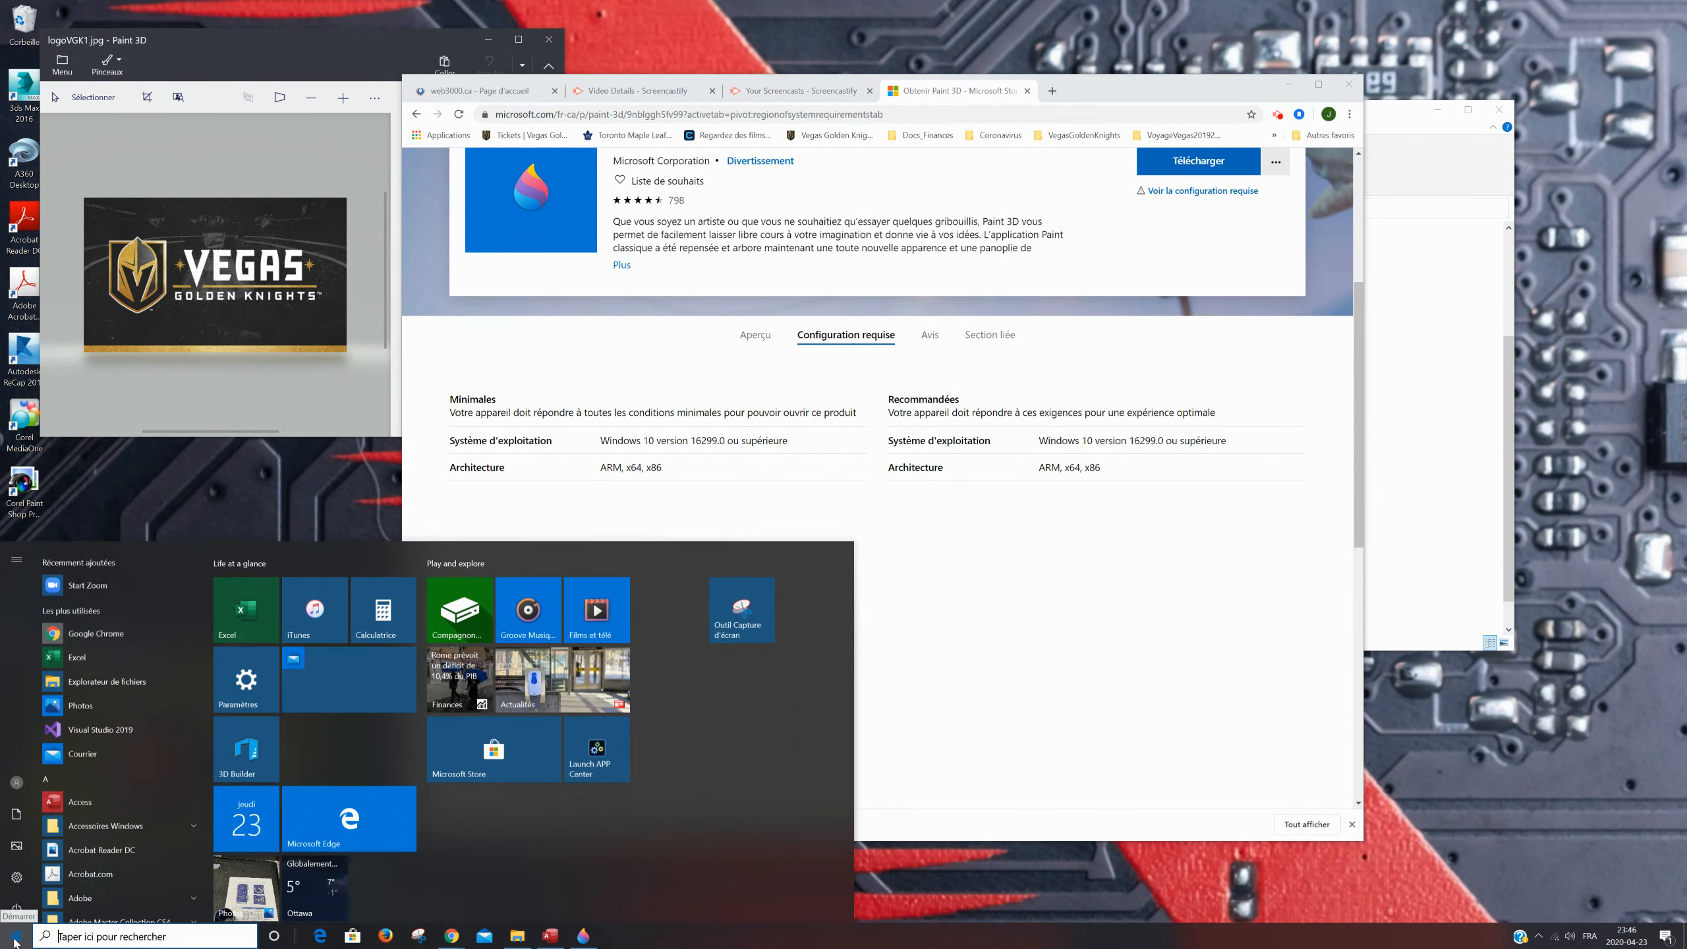
{"action": "left_click", "coordinate": [18, 875]}
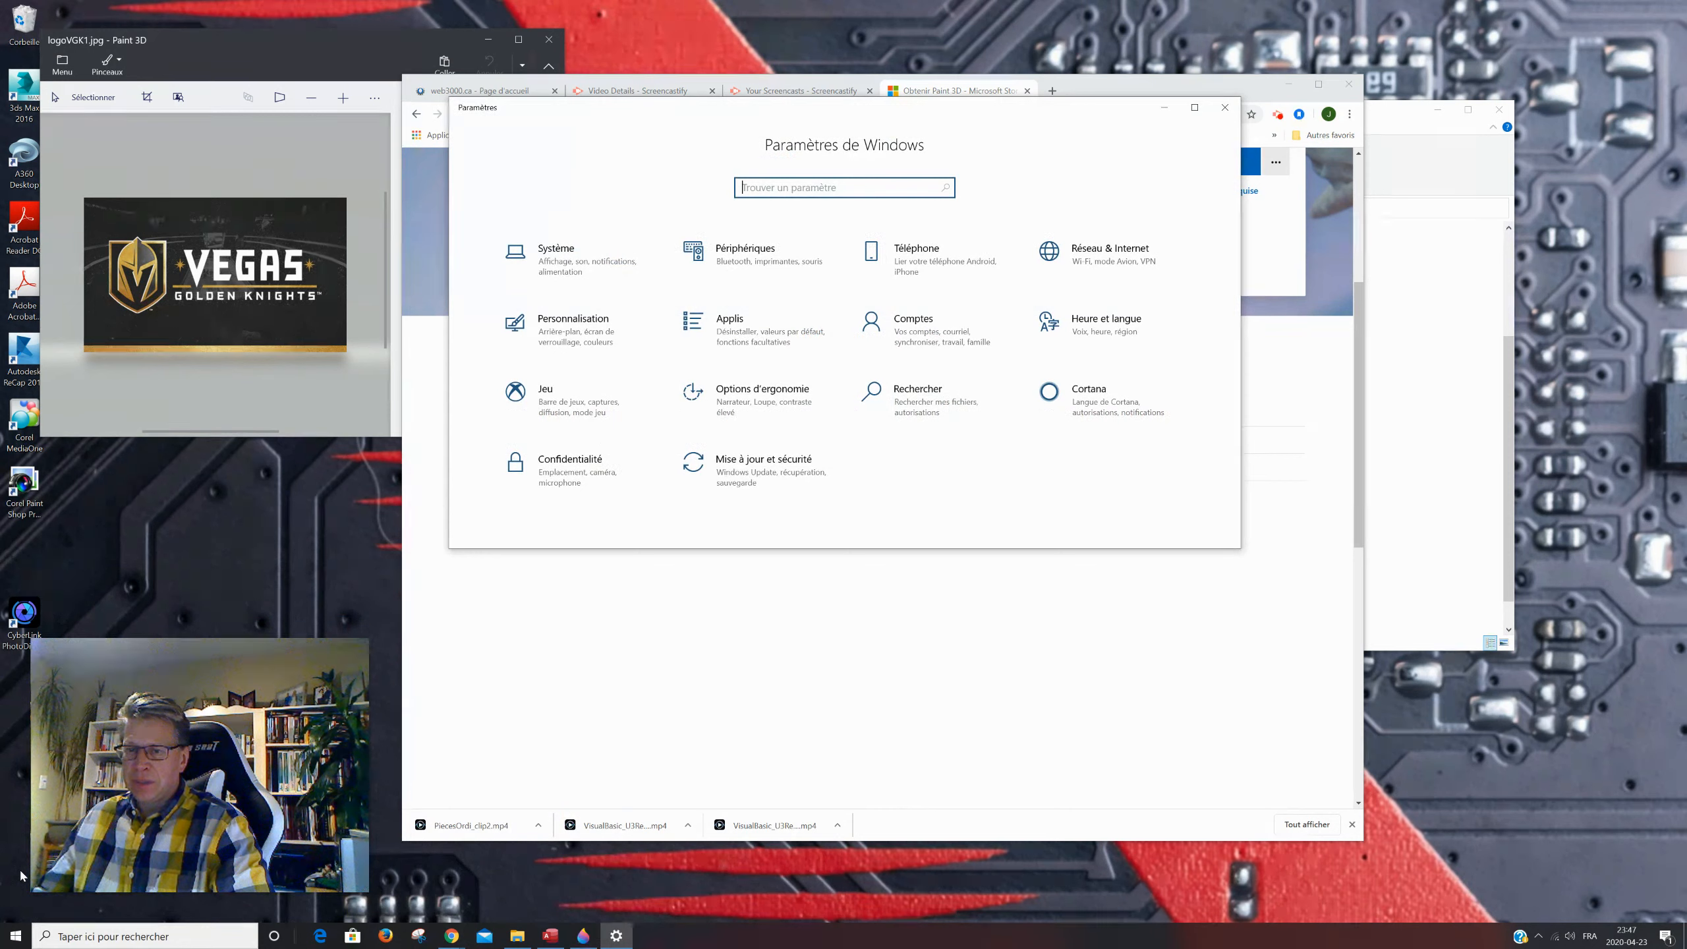
{"action": "left_click", "coordinate": [563, 275]}
{"action": "scroll", "coordinate": [524, 466], "scroll_direction": "down", "scroll_amount": 5}
{"action": "left_click", "coordinate": [513, 529]}
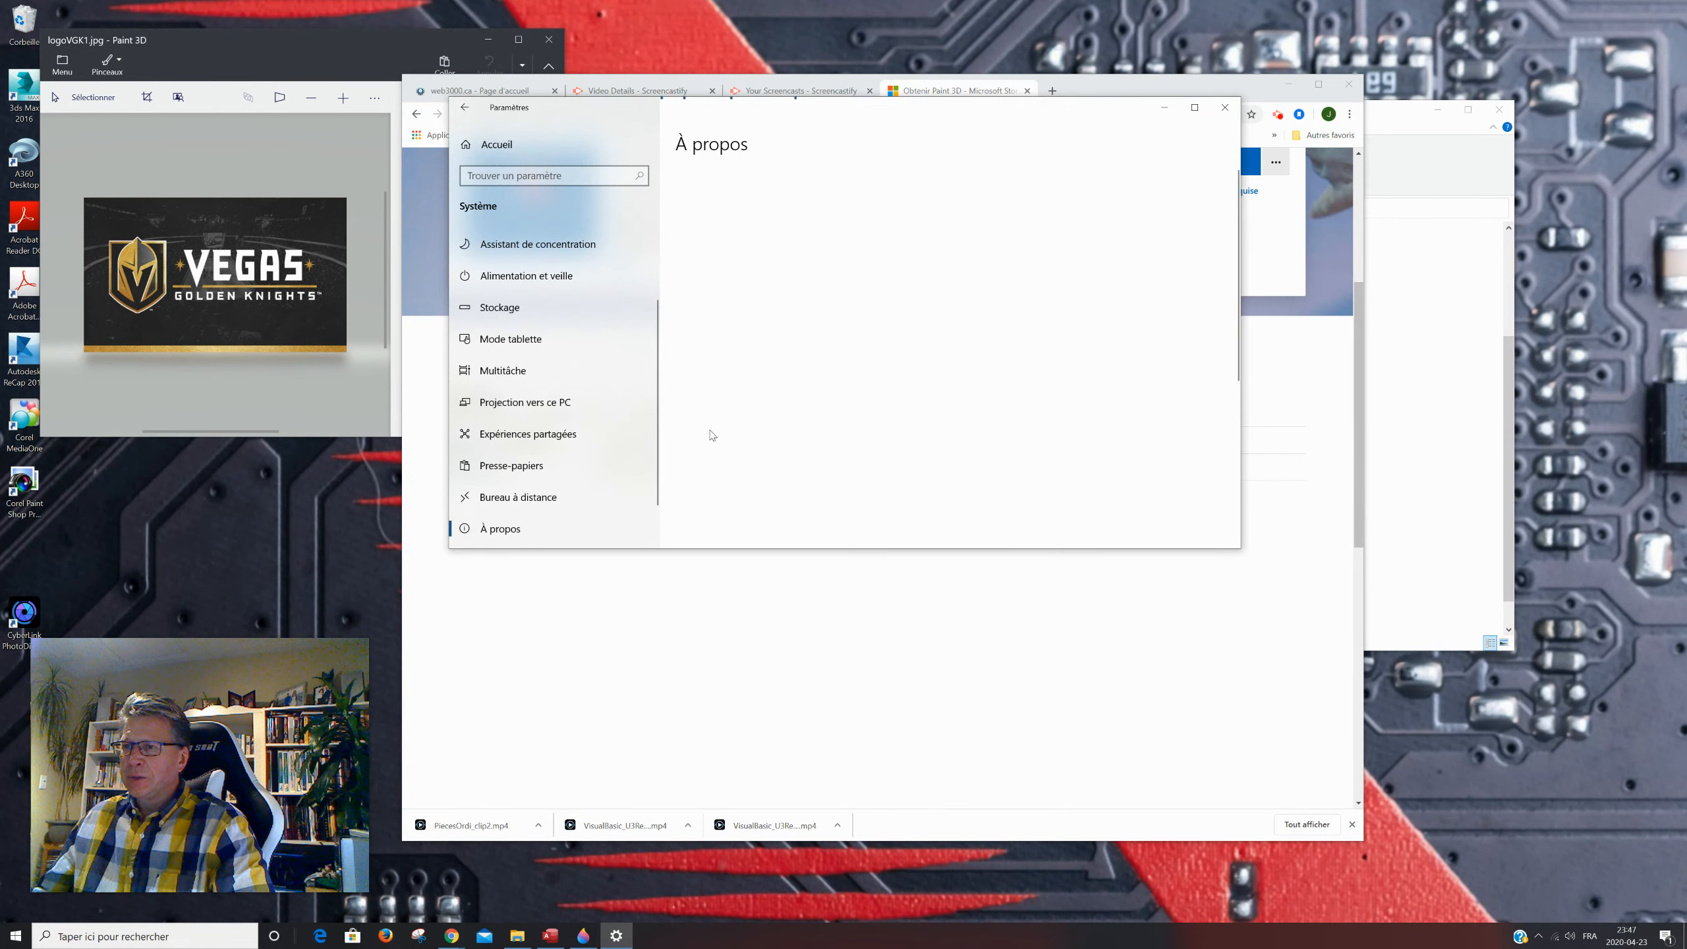
- Examine the computer's device and Windows specifications, including system type and version, and close Settings
{"action": "scroll", "coordinate": [740, 428], "scroll_direction": "down", "scroll_amount": 3}
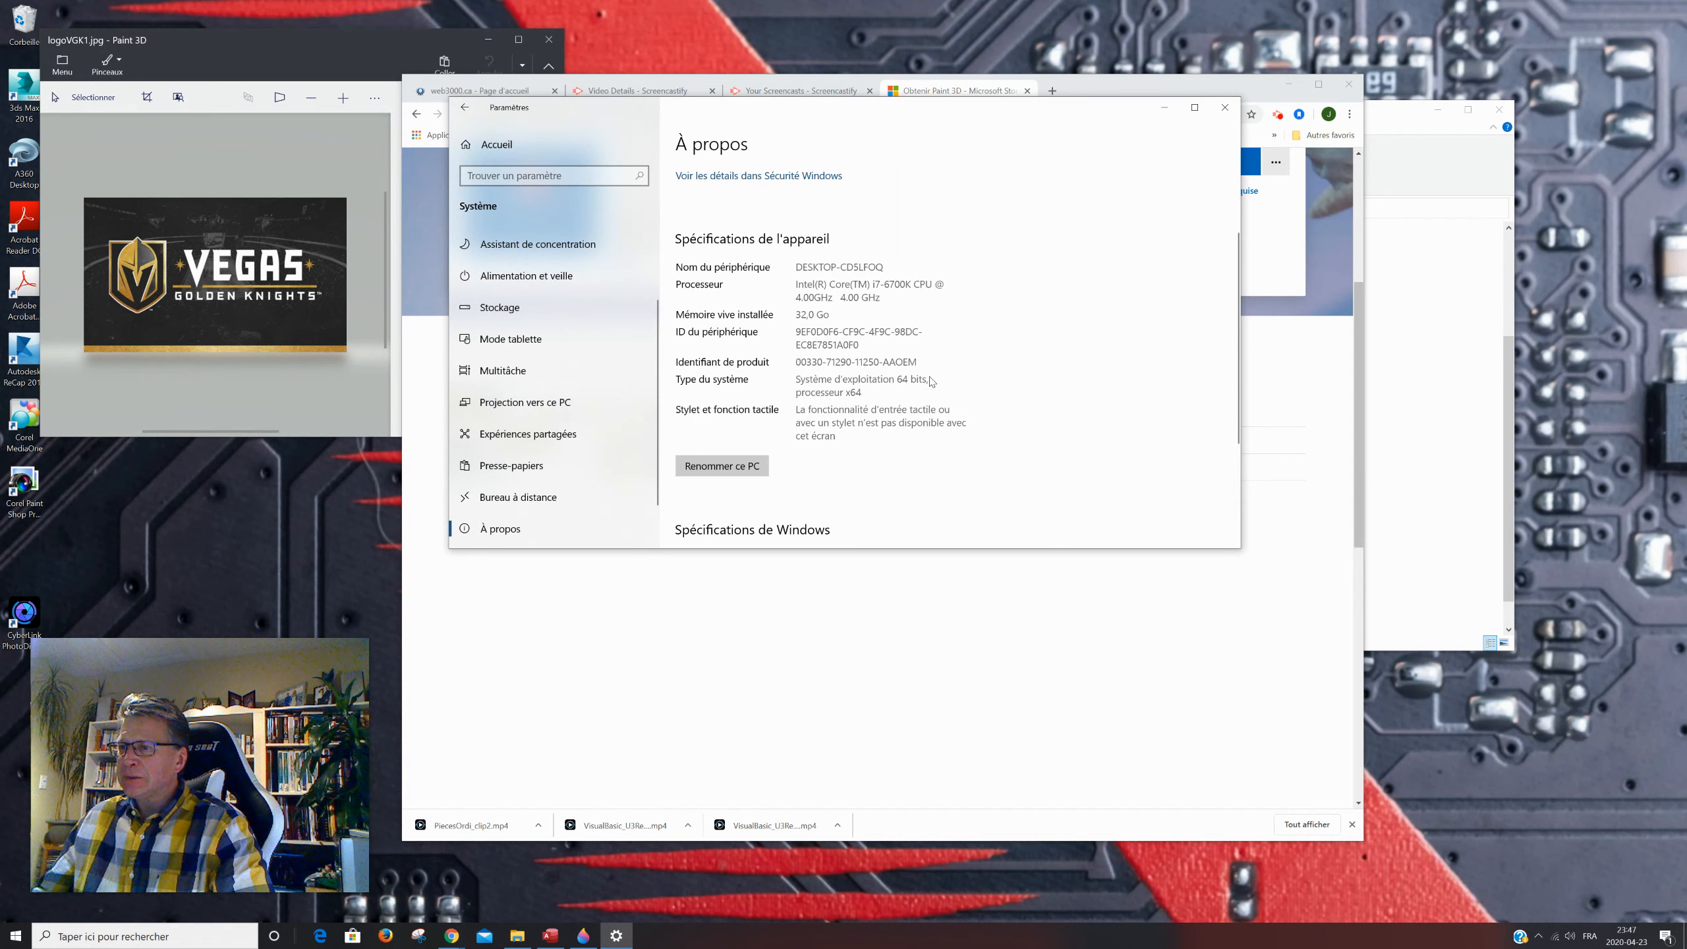
{"action": "scroll", "coordinate": [809, 460], "scroll_direction": "down", "scroll_amount": 2}
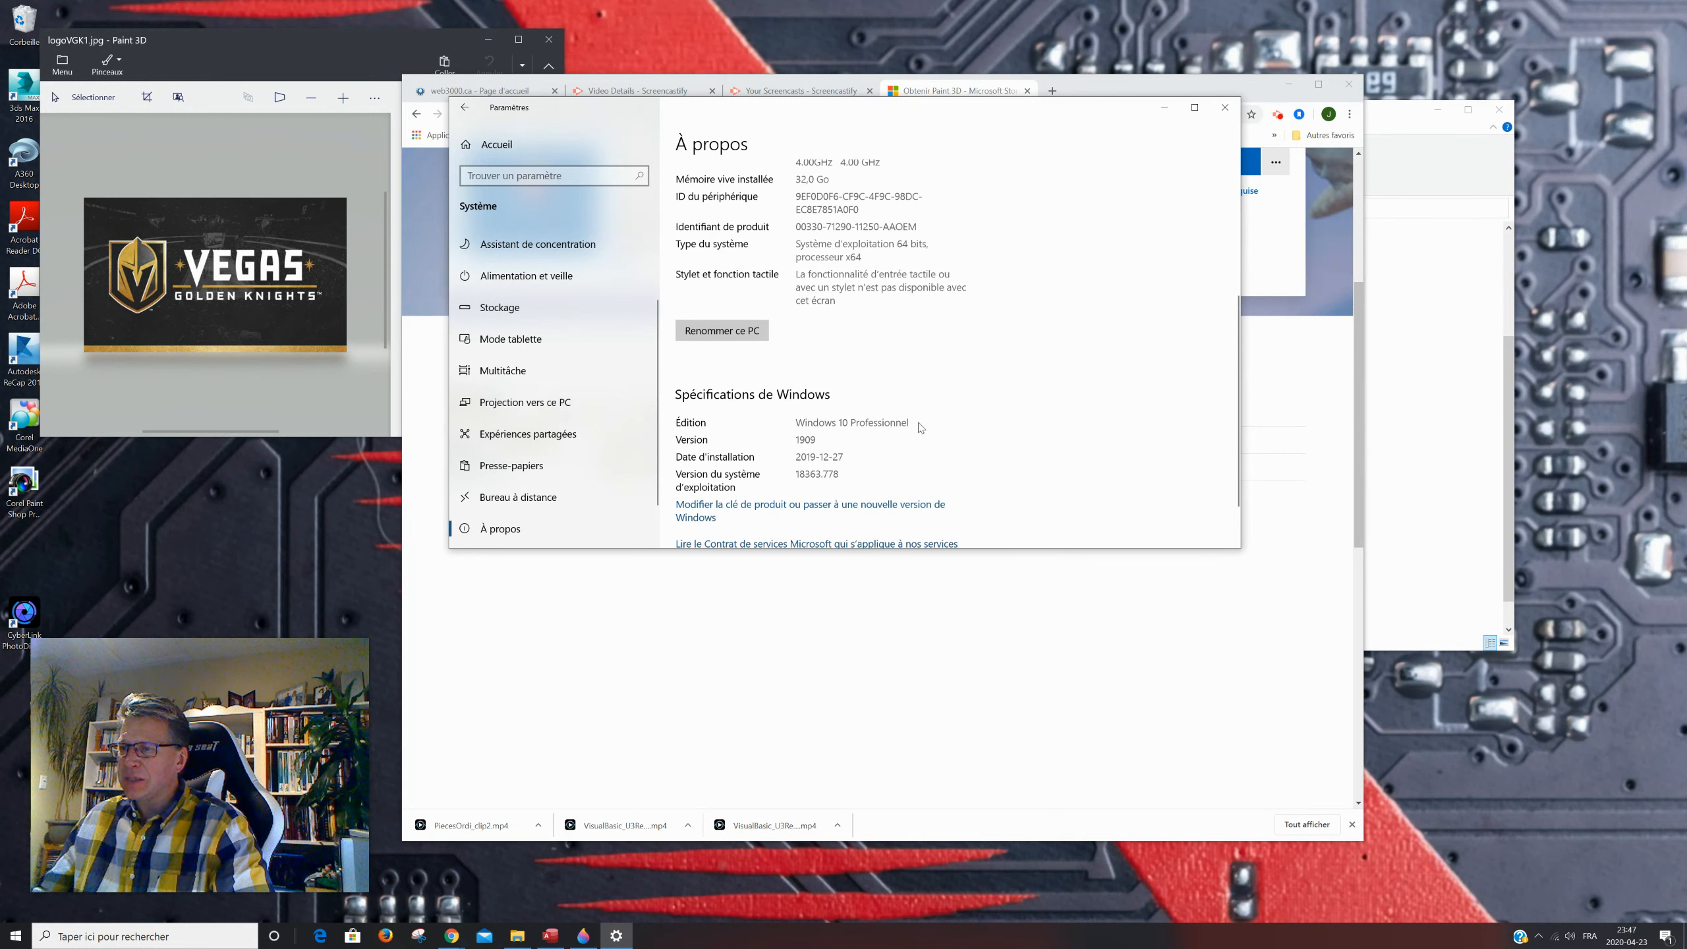
{"action": "scroll", "coordinate": [935, 426], "scroll_direction": "up", "scroll_amount": 1}
{"action": "scroll", "coordinate": [935, 425], "scroll_direction": "up", "scroll_amount": 2}
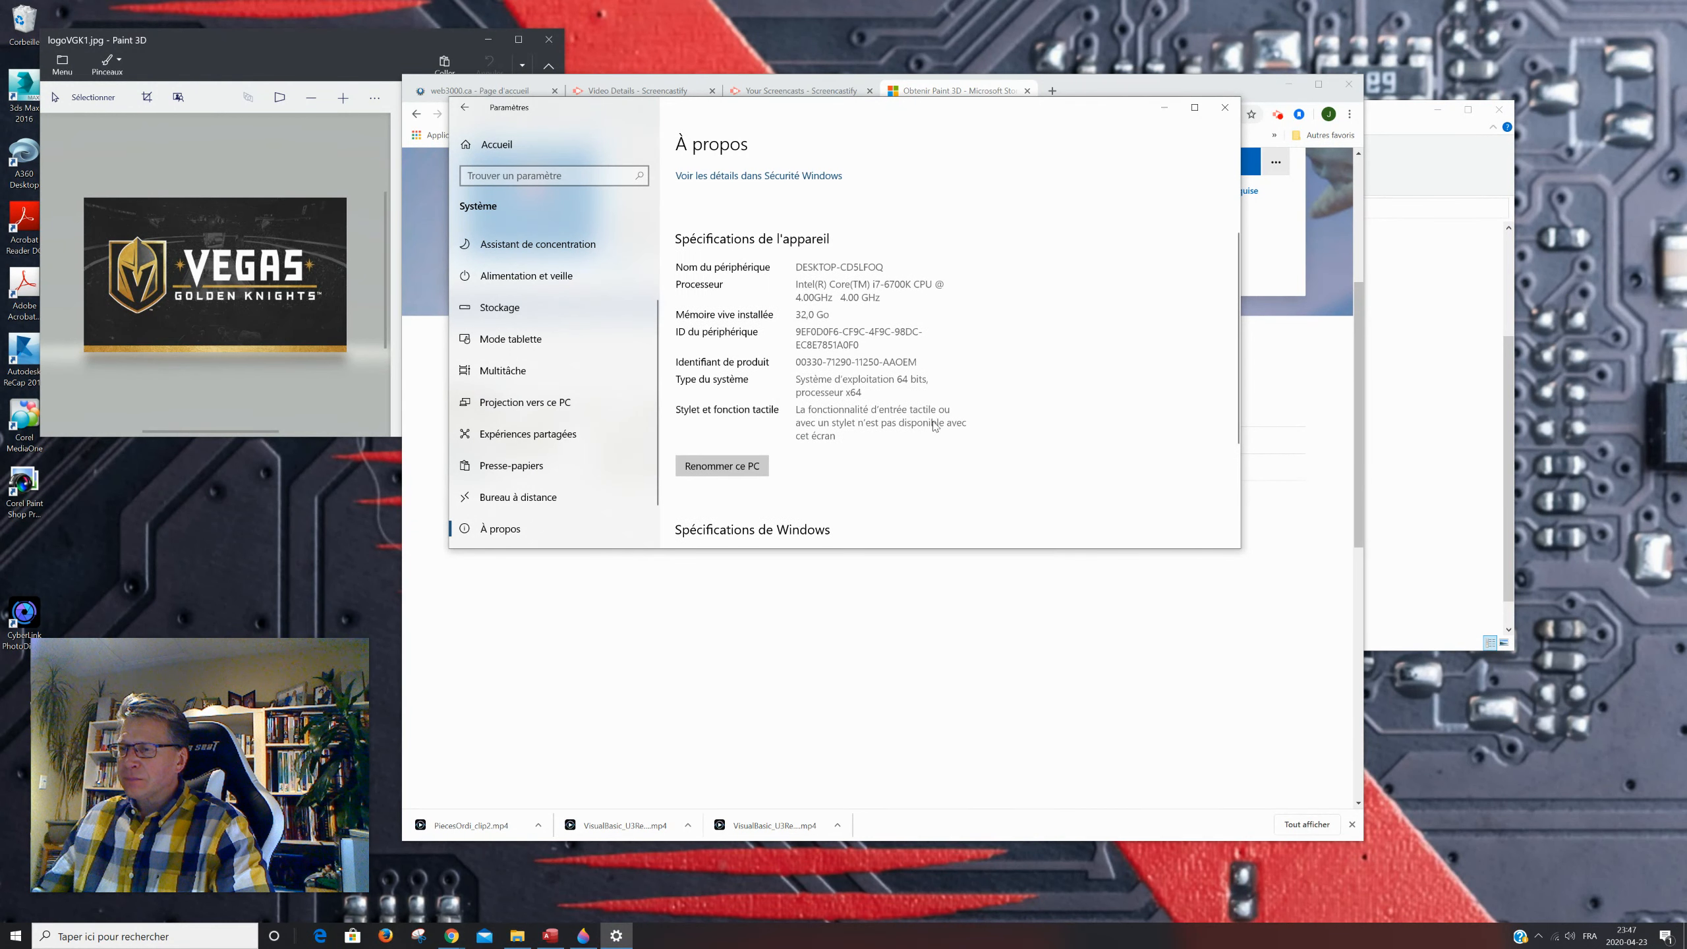
{"action": "scroll", "coordinate": [910, 327], "scroll_direction": "down", "scroll_amount": 2}
{"action": "scroll", "coordinate": [910, 327], "scroll_direction": "up", "scroll_amount": 2}
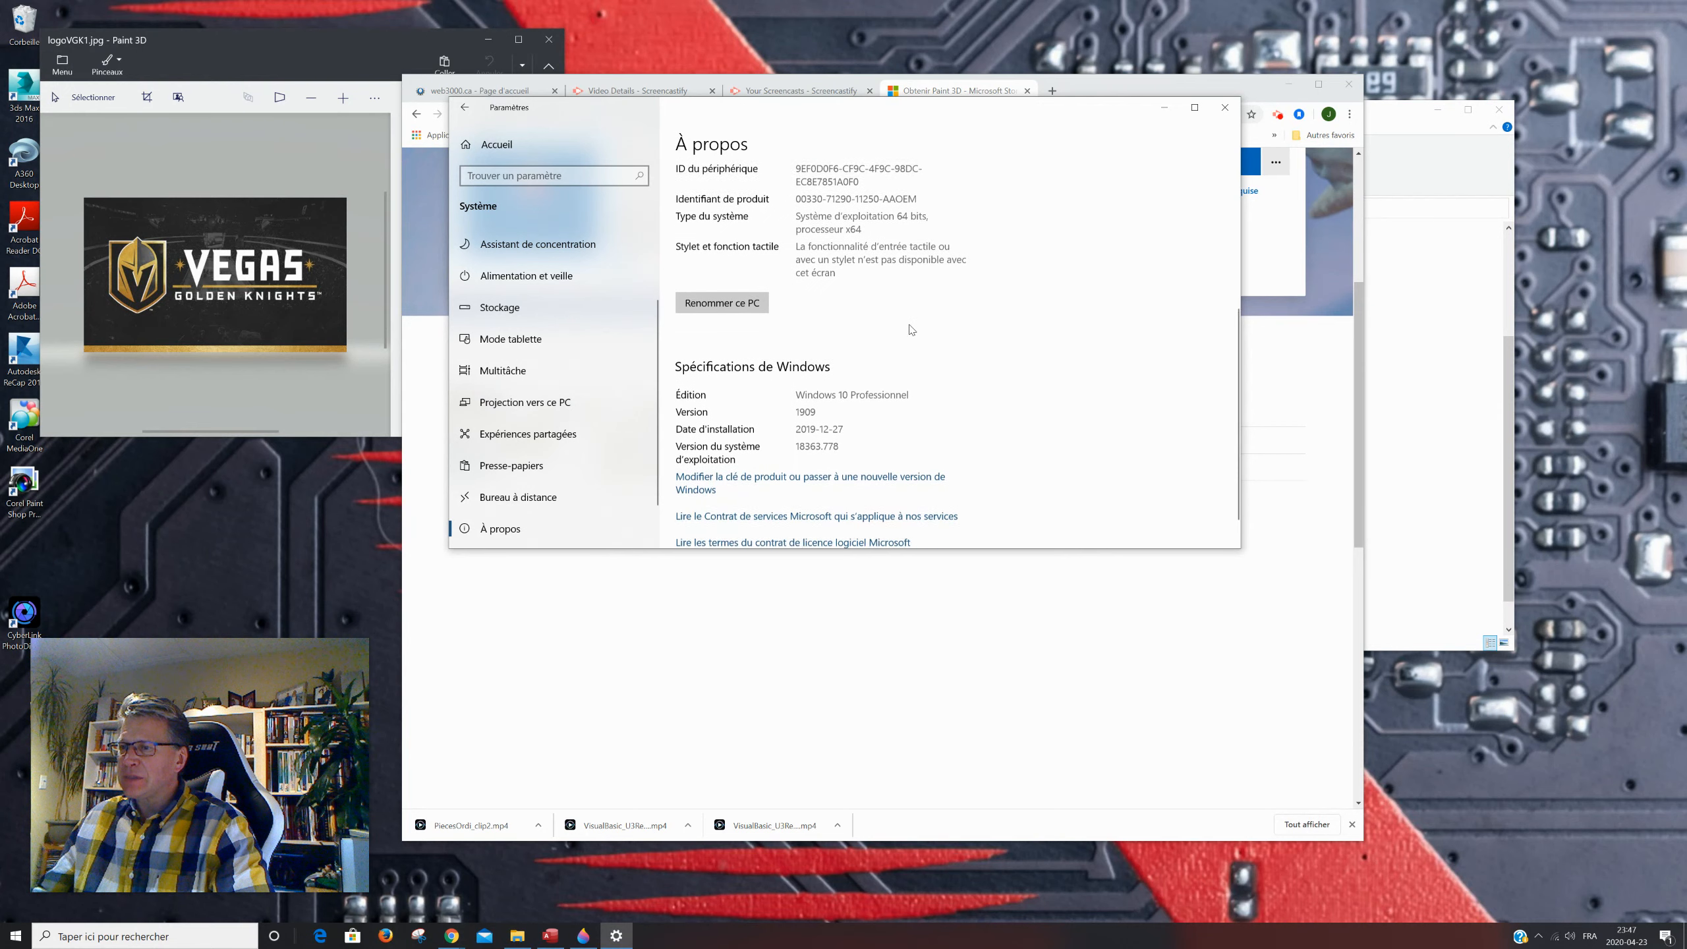
{"action": "left_click", "coordinate": [1226, 106]}
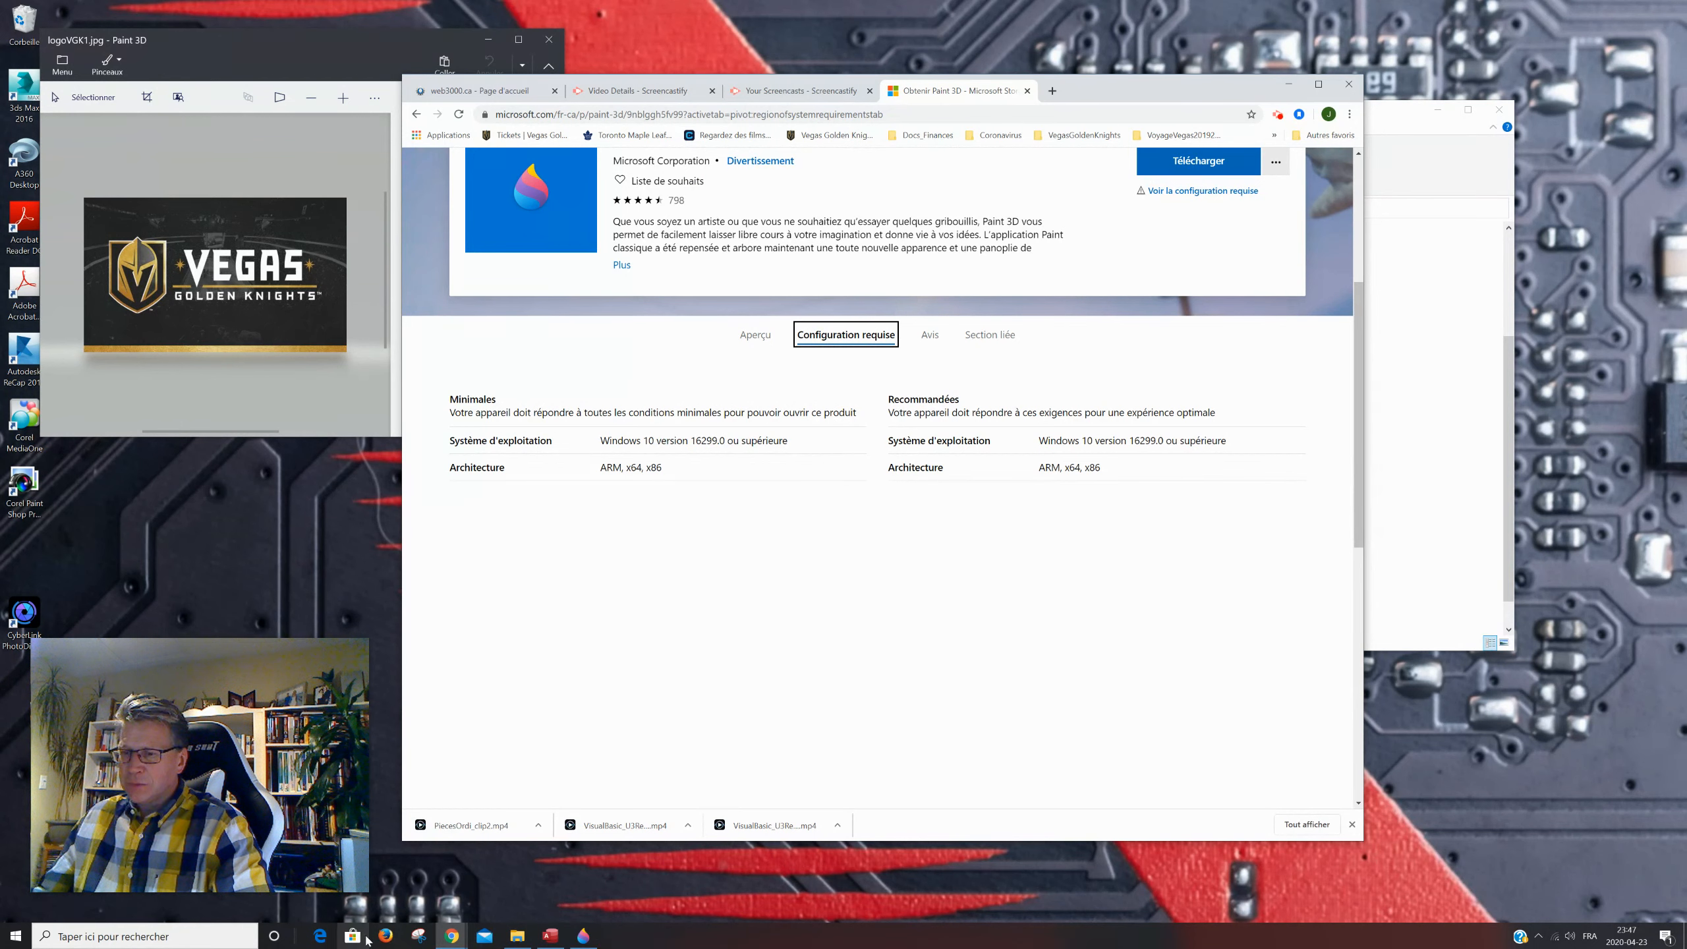
- Reopen the À propos page in the Système settings, review the Windows edition and version, and close Settings again
{"action": "left_click", "coordinate": [15, 936]}
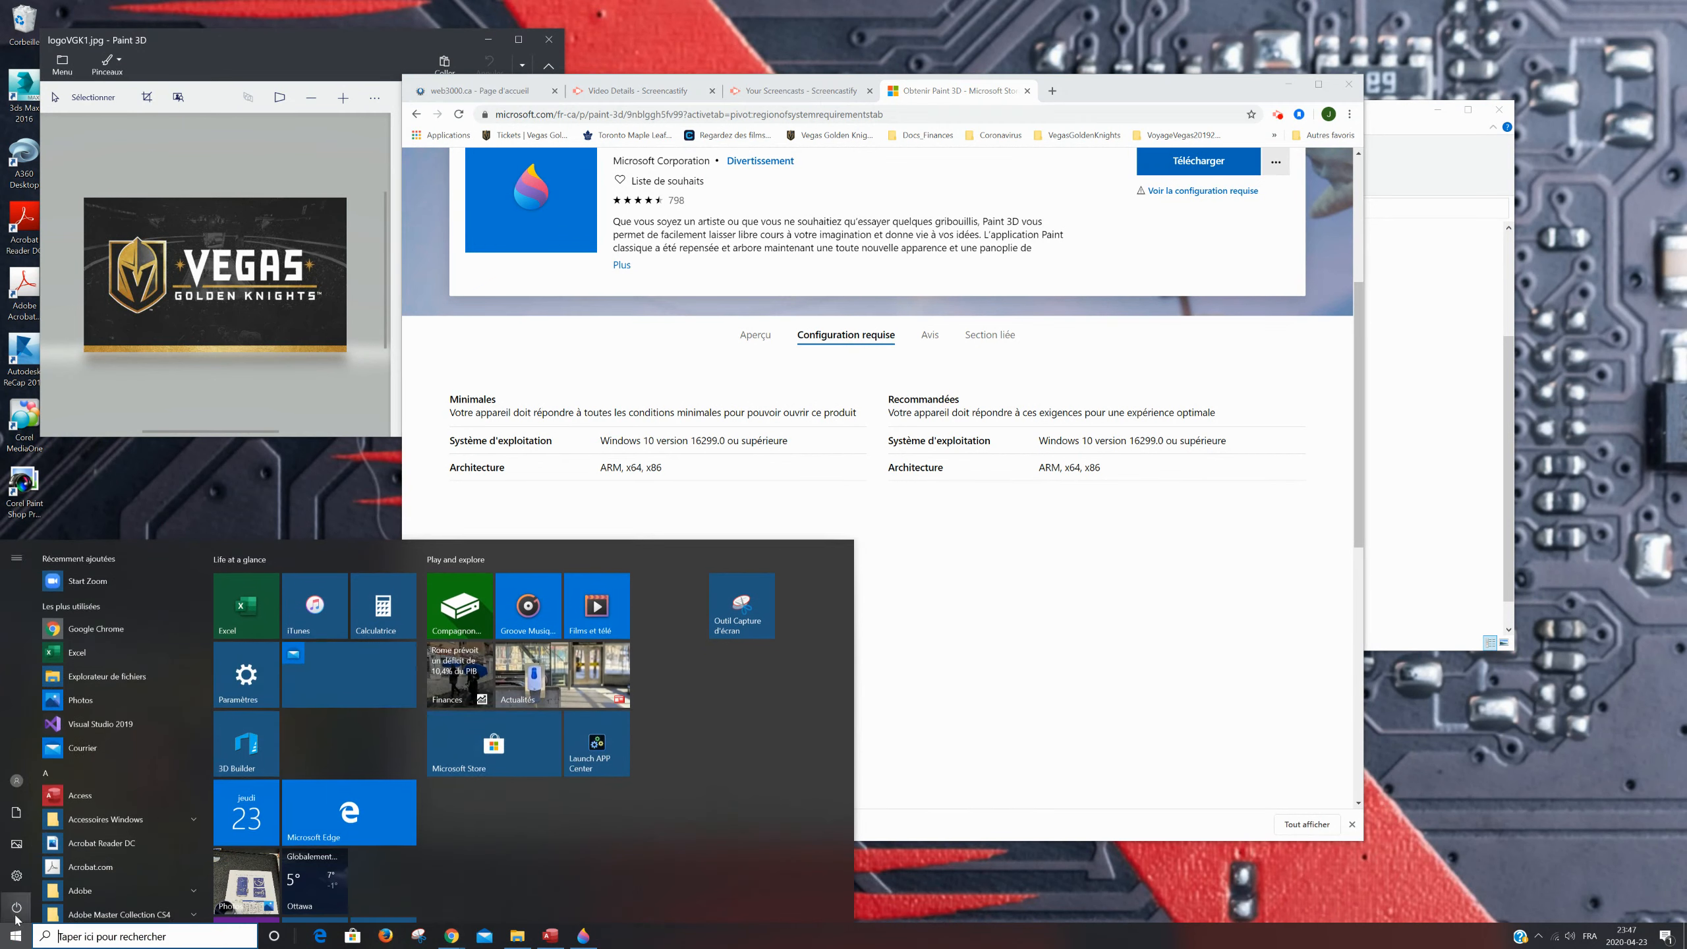
{"action": "left_click", "coordinate": [16, 875]}
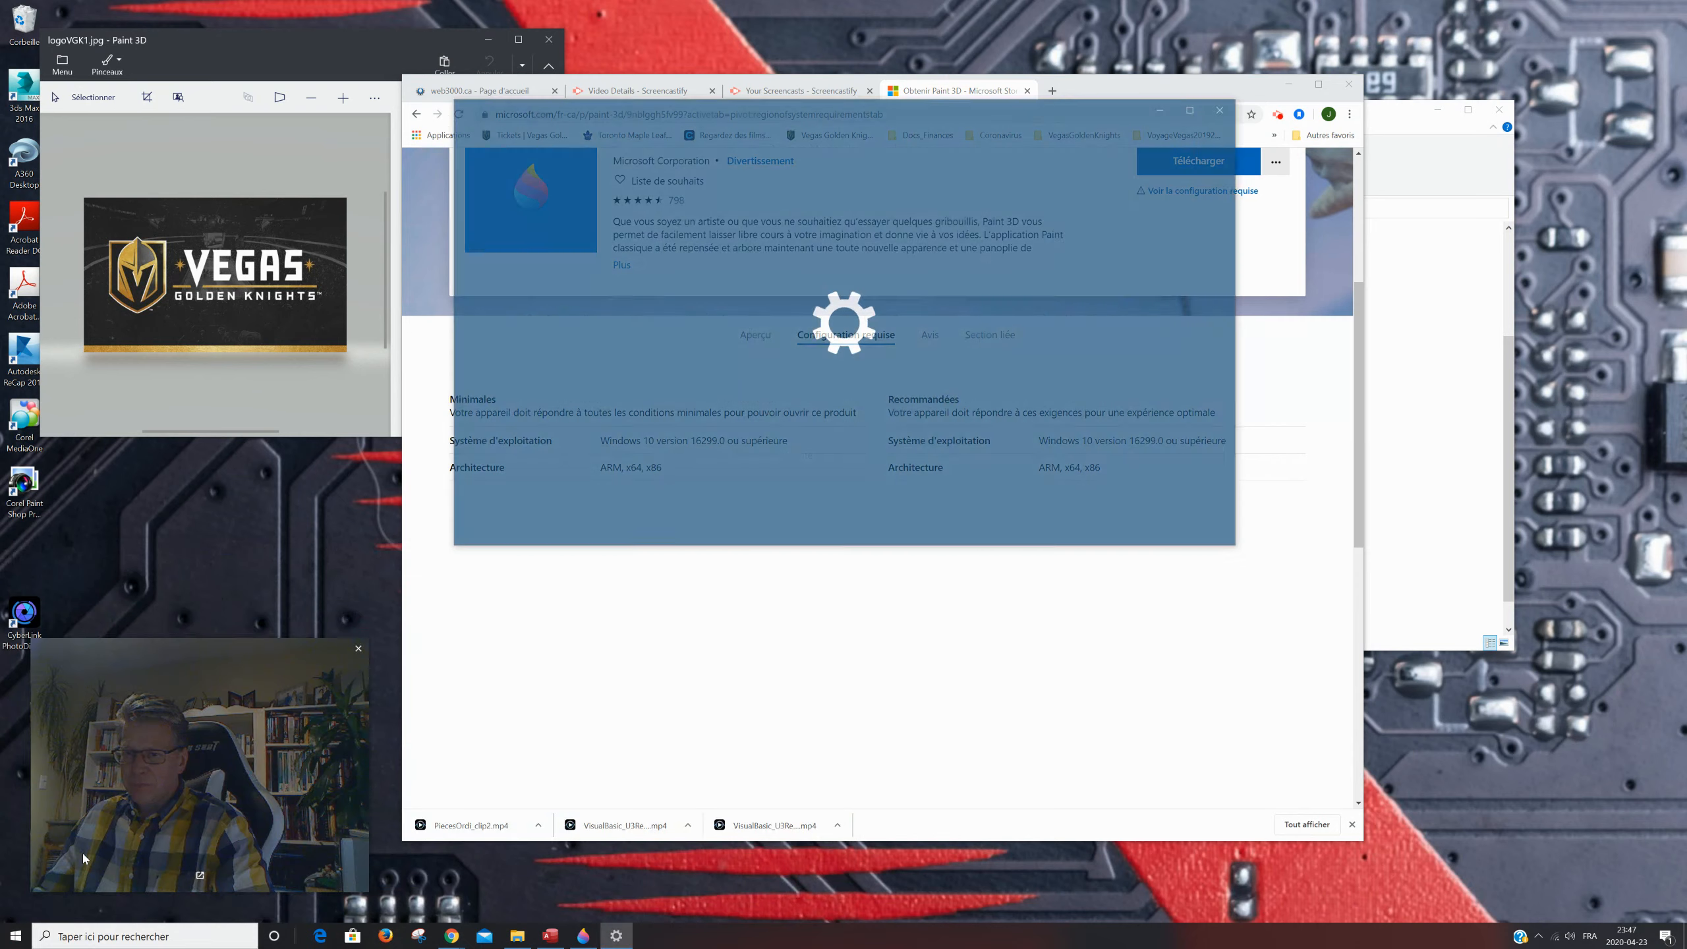
{"action": "left_click", "coordinate": [531, 262]}
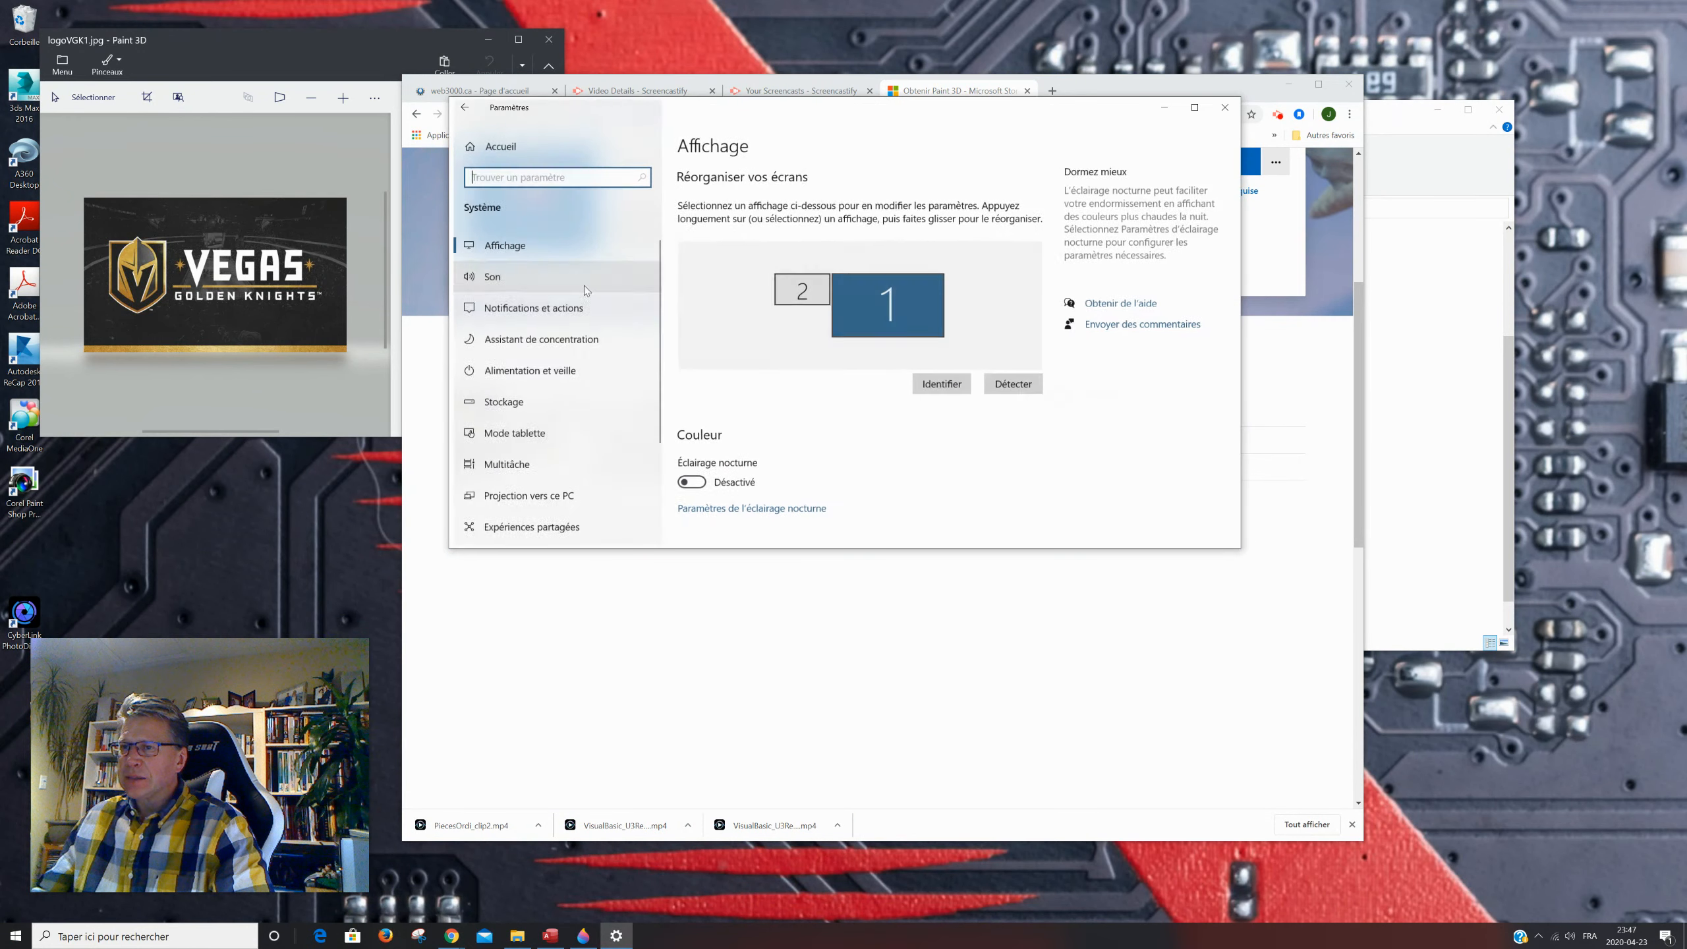
{"action": "scroll", "coordinate": [543, 501], "scroll_direction": "down", "scroll_amount": 3}
{"action": "left_click", "coordinate": [551, 477]}
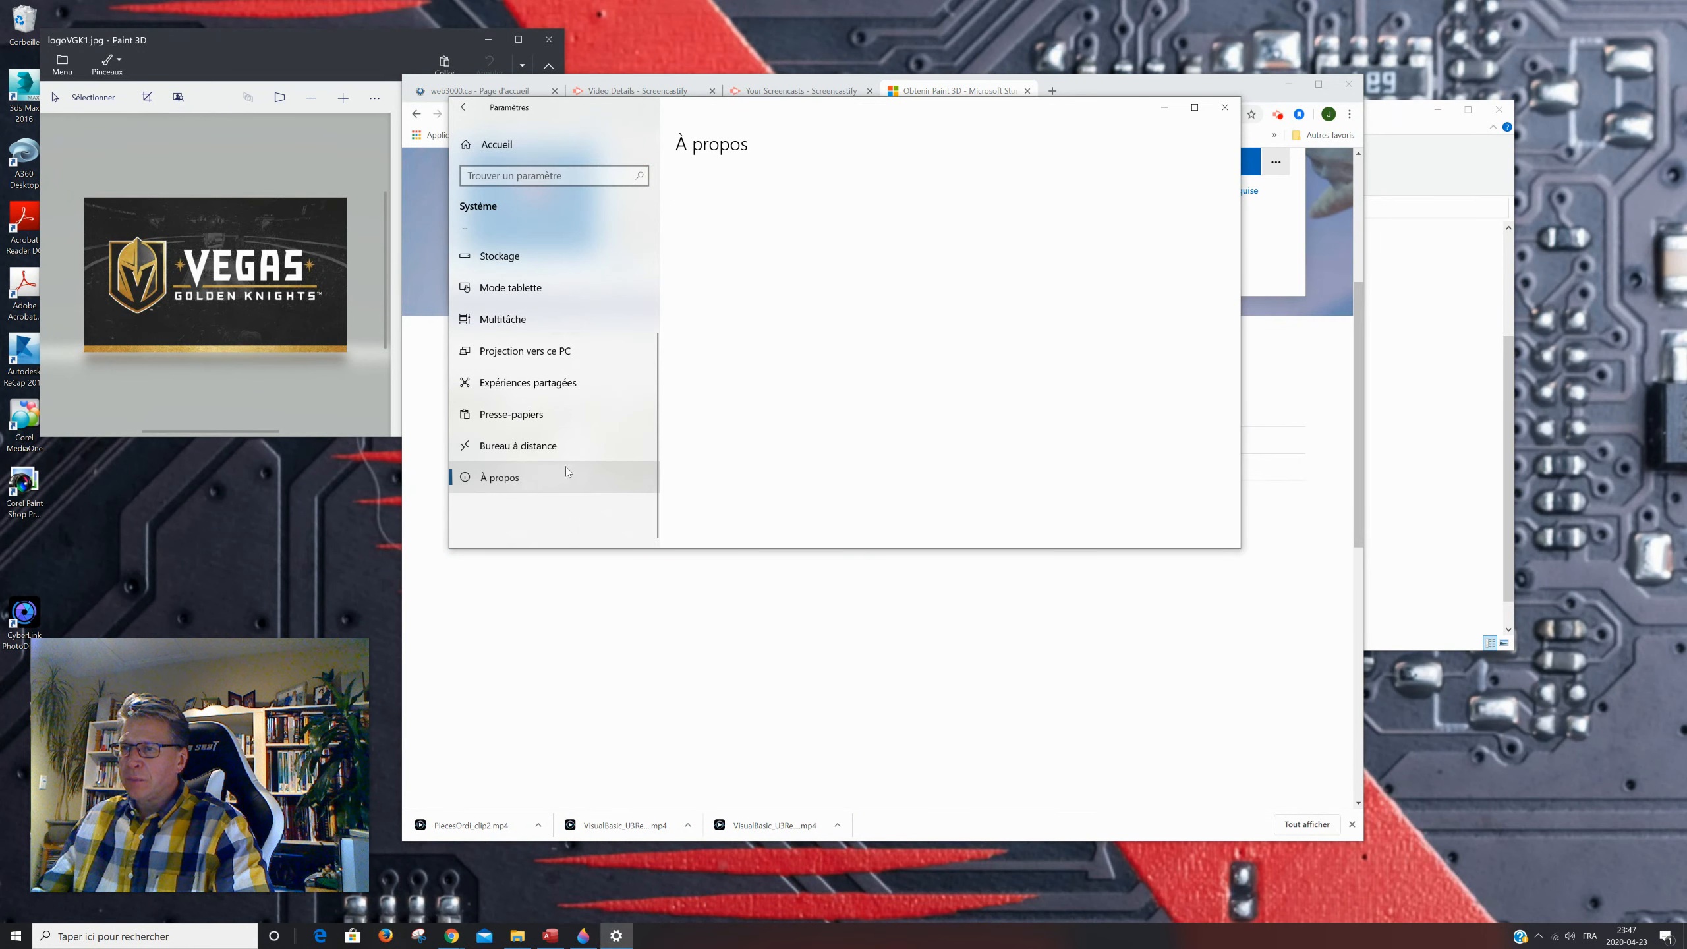
{"action": "scroll", "coordinate": [828, 442], "scroll_direction": "down", "scroll_amount": 4}
{"action": "scroll", "coordinate": [828, 428], "scroll_direction": "up", "scroll_amount": 1}
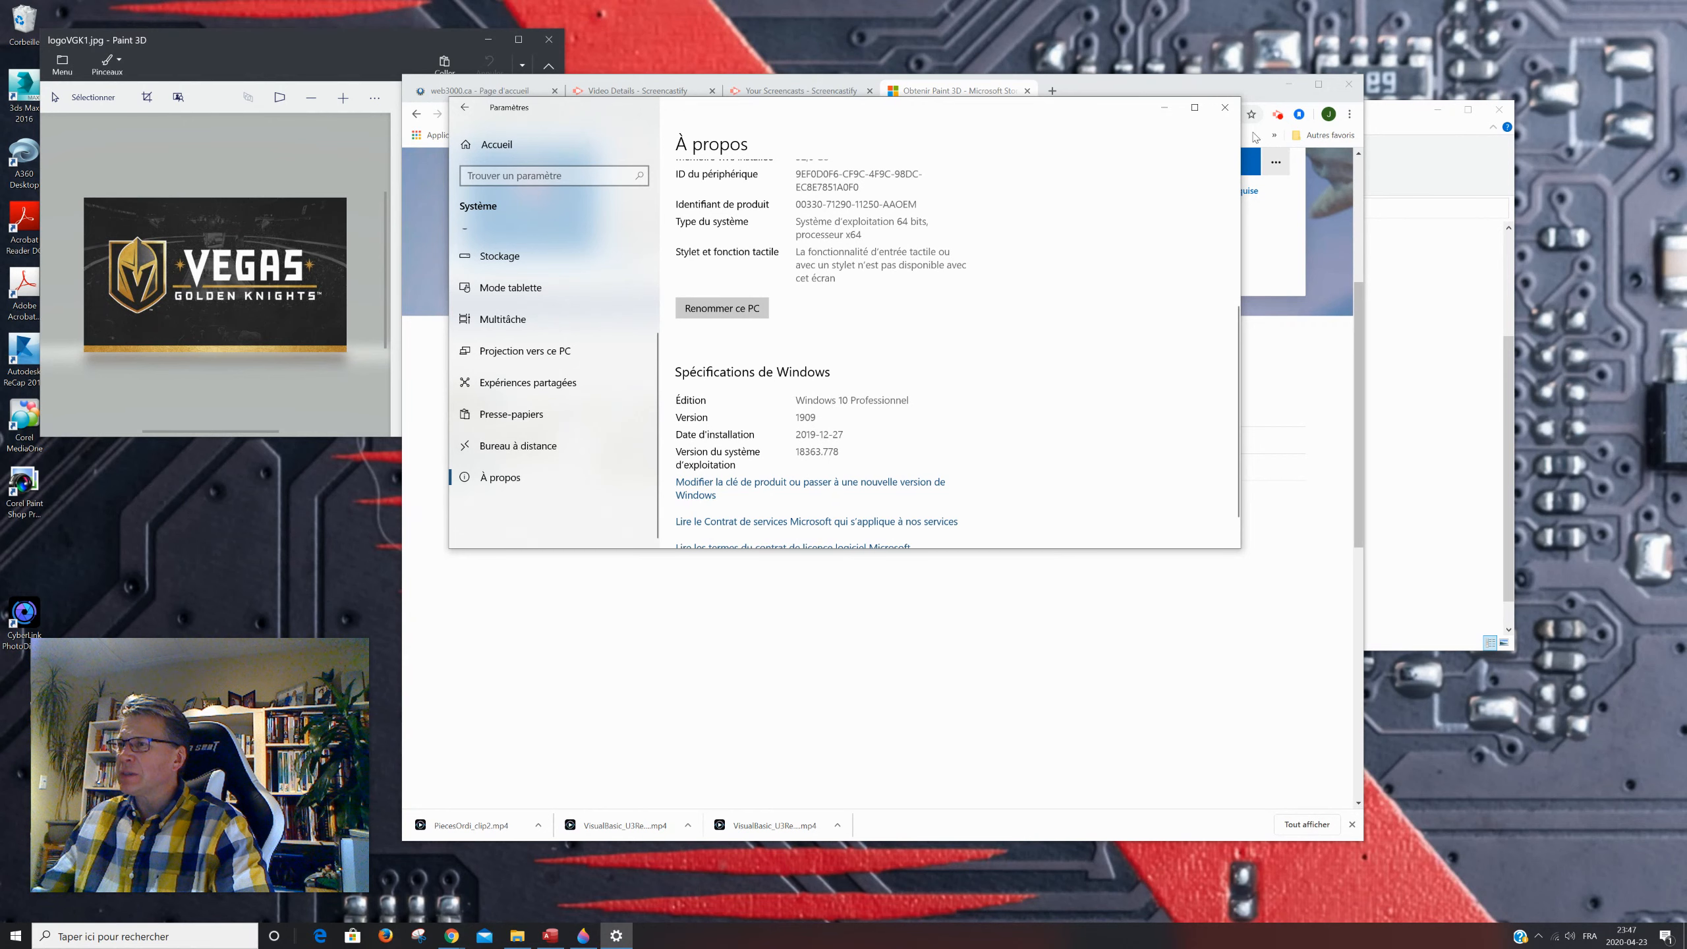
{"action": "left_click", "coordinate": [1226, 108]}
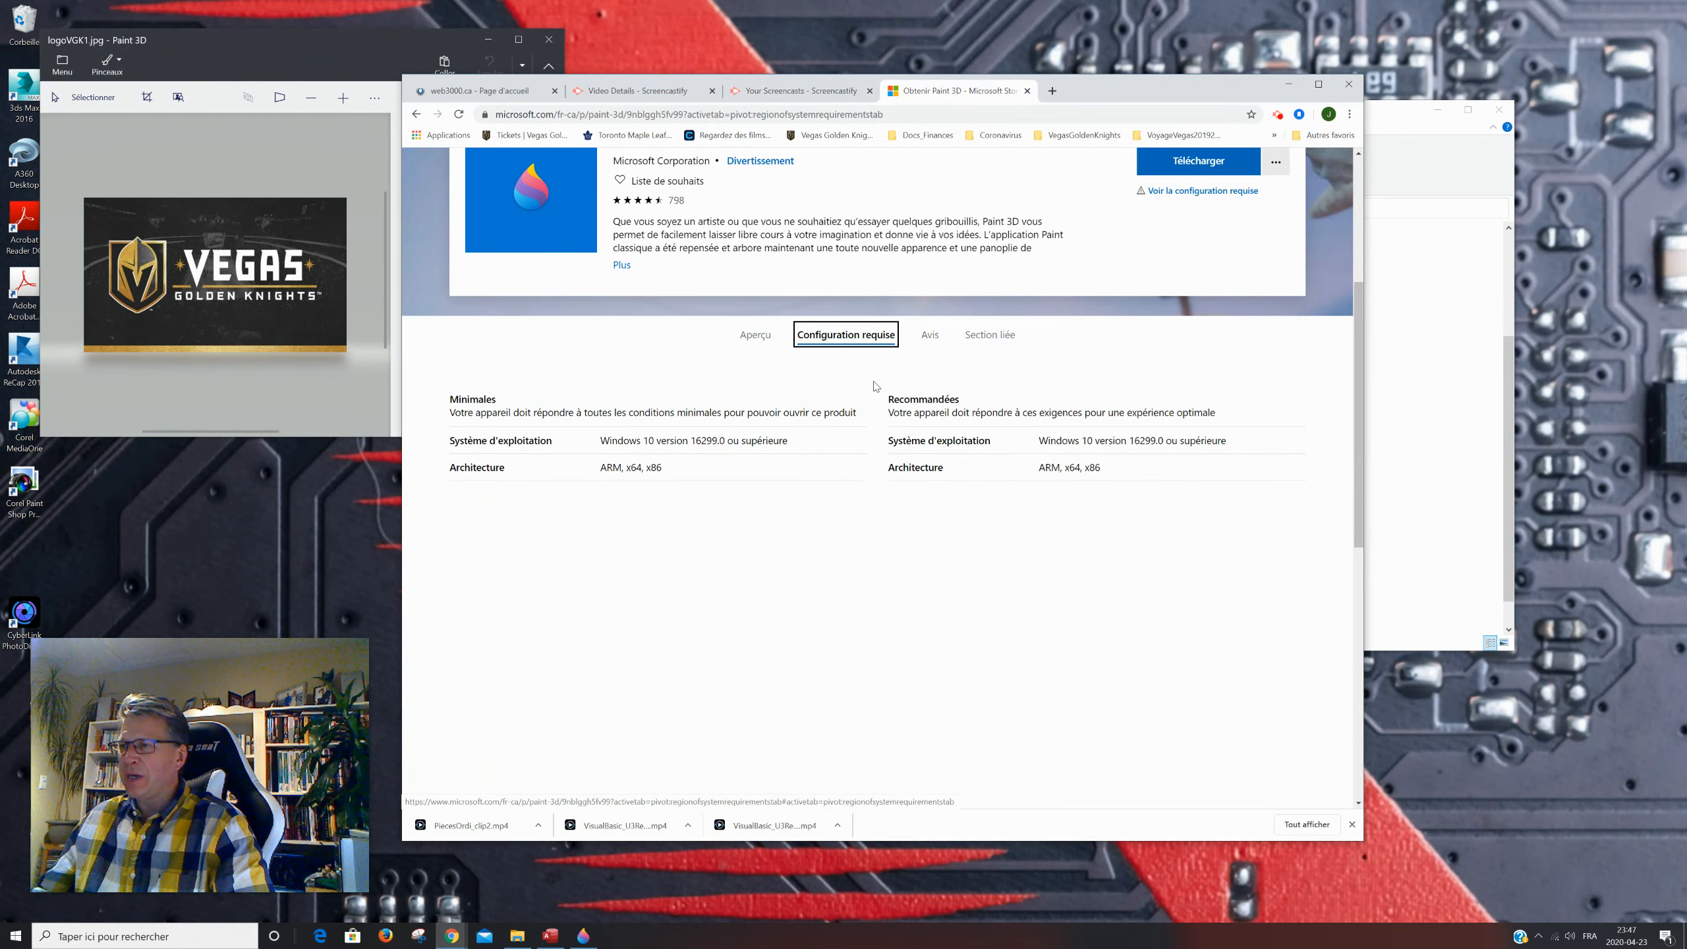
- Close the Paint 3D store page and return to the first page open in the browser
{"action": "scroll", "coordinate": [883, 431], "scroll_direction": "up", "scroll_amount": 1}
{"action": "scroll", "coordinate": [883, 431], "scroll_direction": "up", "scroll_amount": 3}
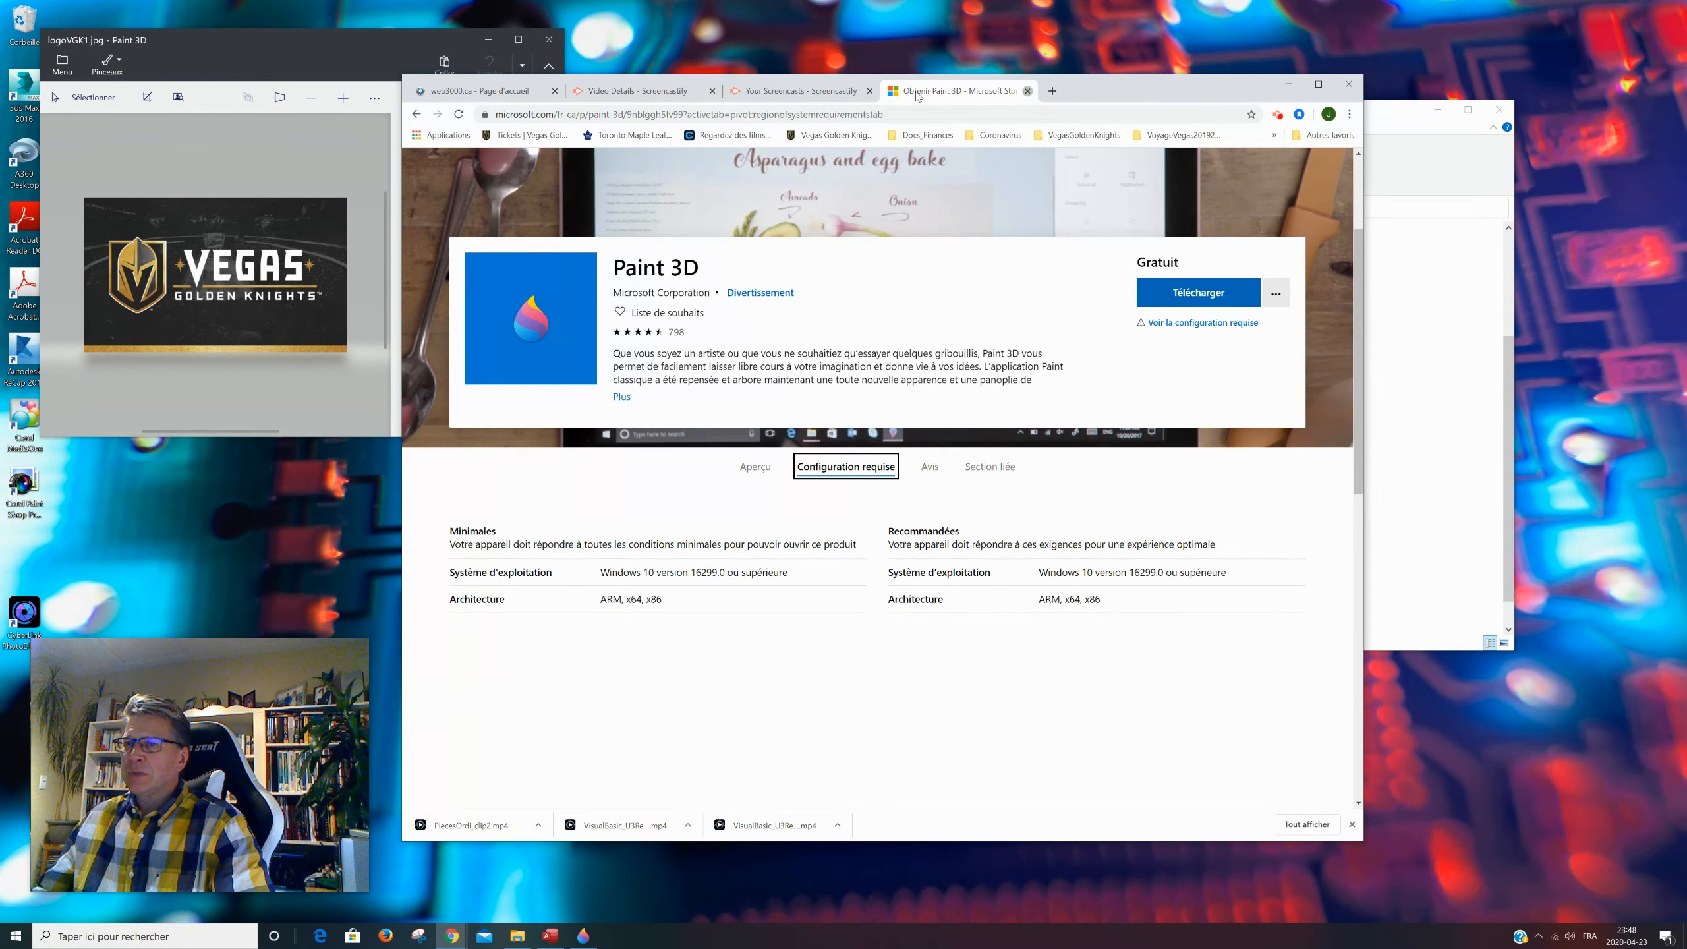
{"action": "left_click", "coordinate": [1027, 90]}
{"action": "left_click_drag", "start_coordinate": [962, 81], "coordinate": [1022, 100]}
{"action": "left_click", "coordinate": [546, 106]}
- Switch to Paint 3D, place its window over File Explorer and minimize the browser
{"action": "left_click", "coordinate": [354, 51]}
{"action": "mouse_move", "coordinate": [326, 45]}
{"action": "left_mouse_down"}
{"action": "mouse_move", "coordinate": [590, 114]}
{"action": "mouse_move", "coordinate": [743, 254]}
{"action": "left_mouse_up"}
{"action": "left_click", "coordinate": [1350, 101]}
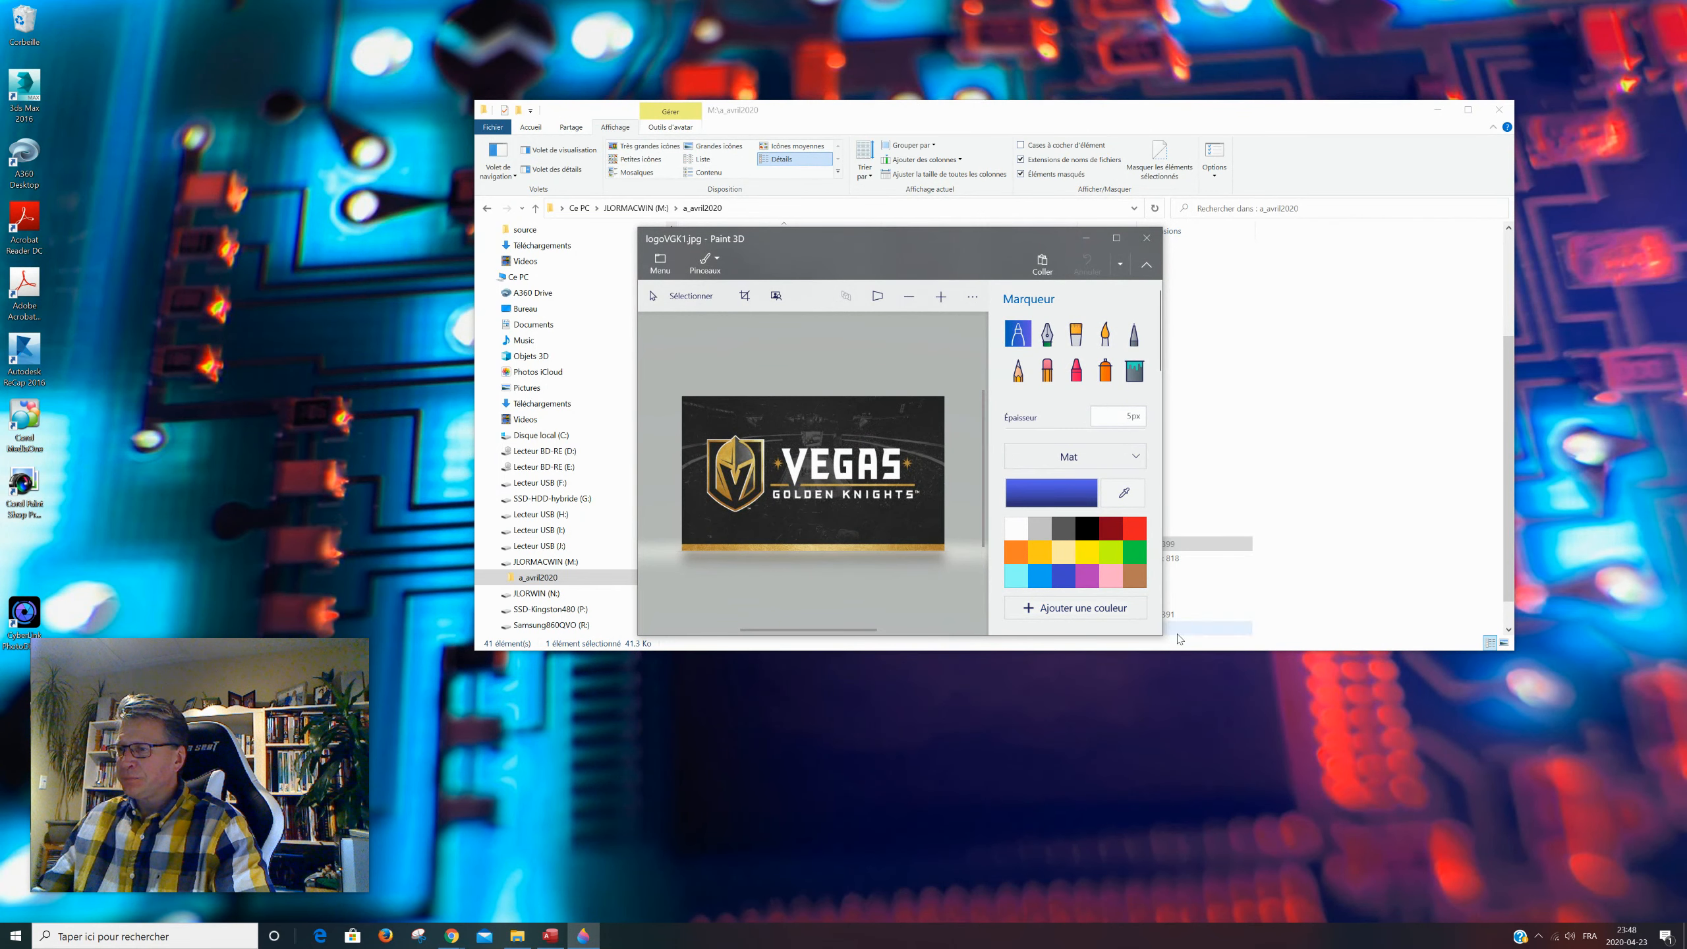
- Close Paint 3D and reopen logoVGK1.jpg from the a_avril2020 folder with Paint 3D
{"action": "left_click_drag", "start_coordinate": [1162, 635], "coordinate": [1239, 713]}
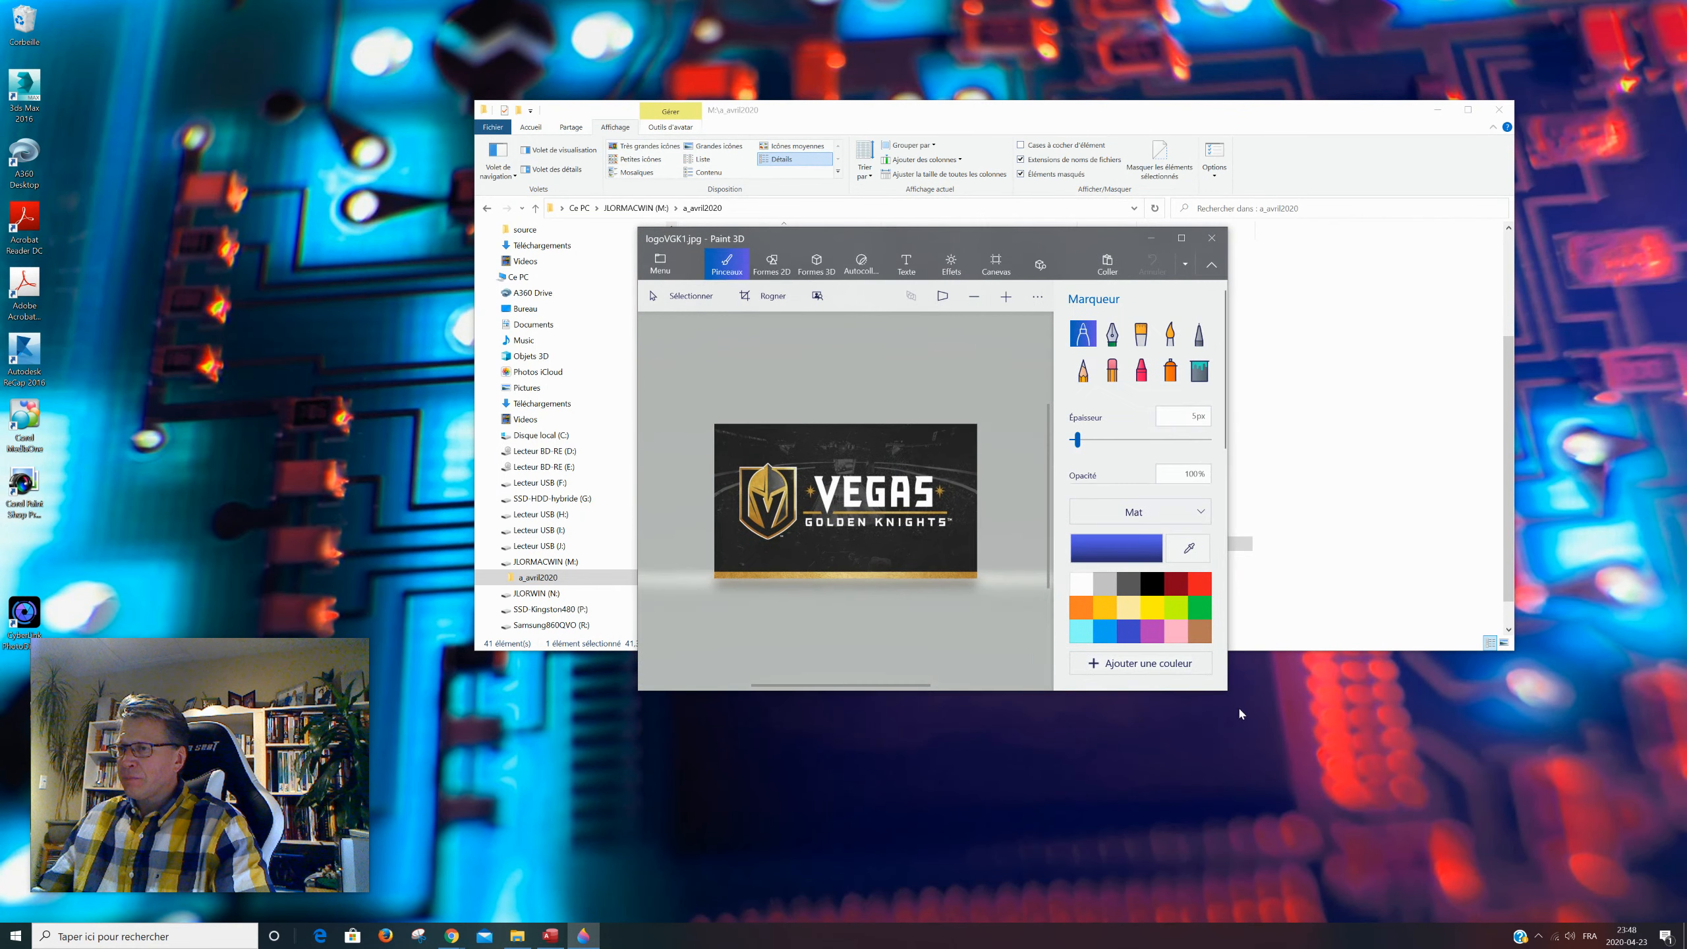
{"action": "left_click", "coordinate": [1211, 237]}
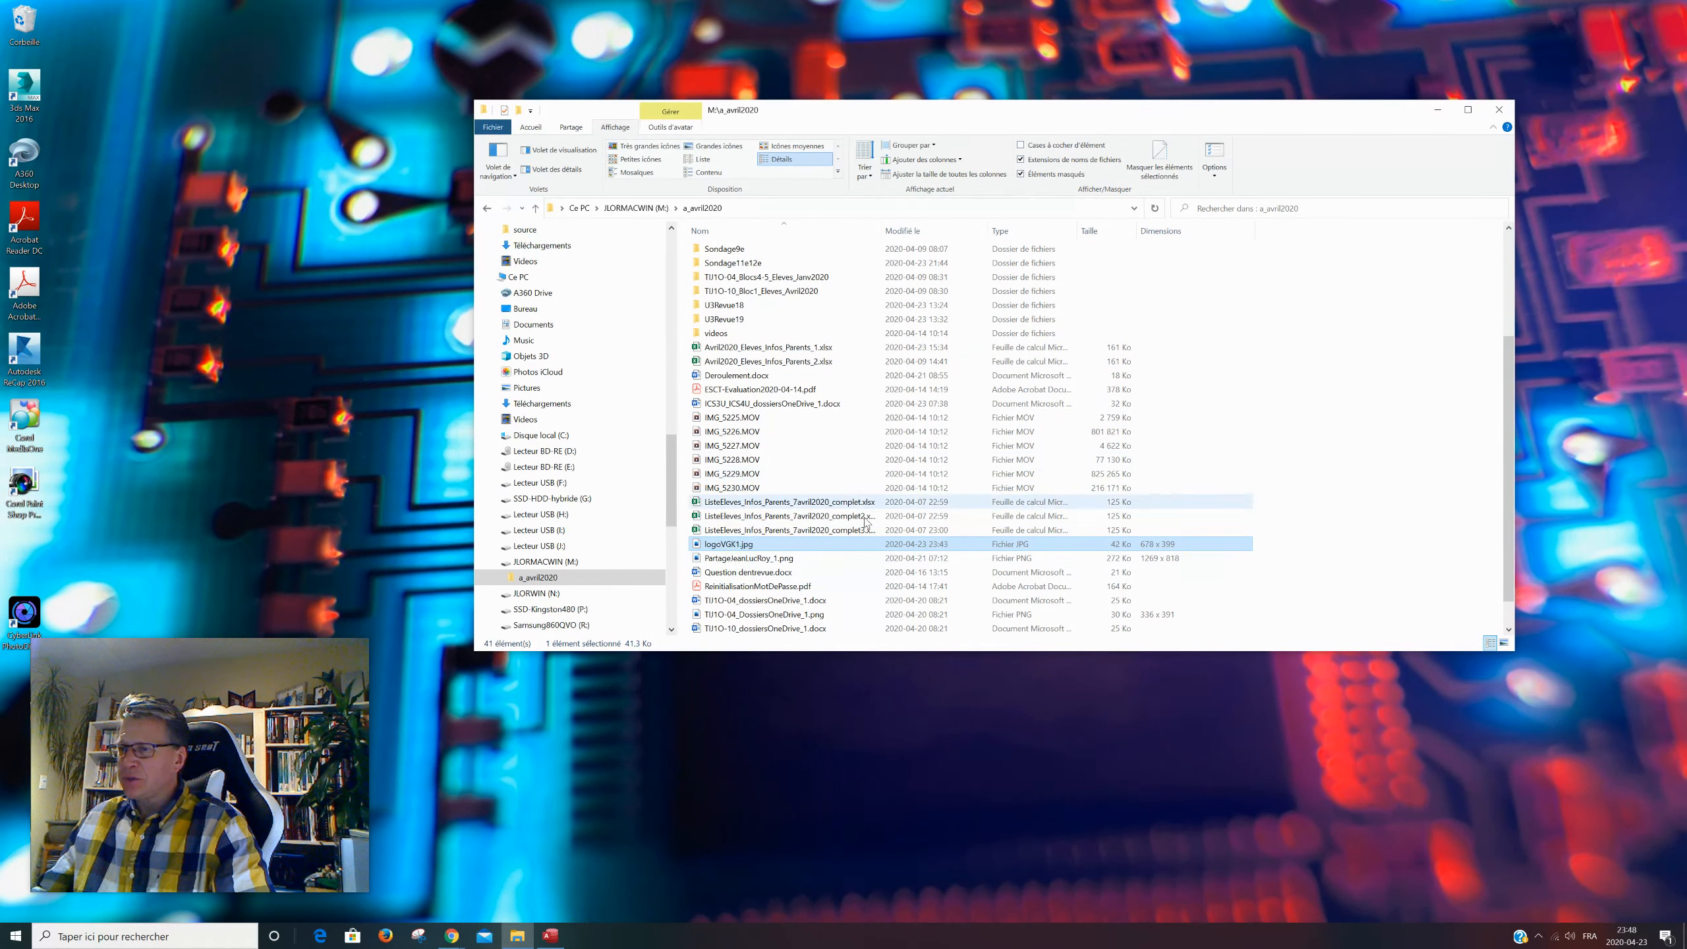
{"action": "right_click", "coordinate": [733, 545]}
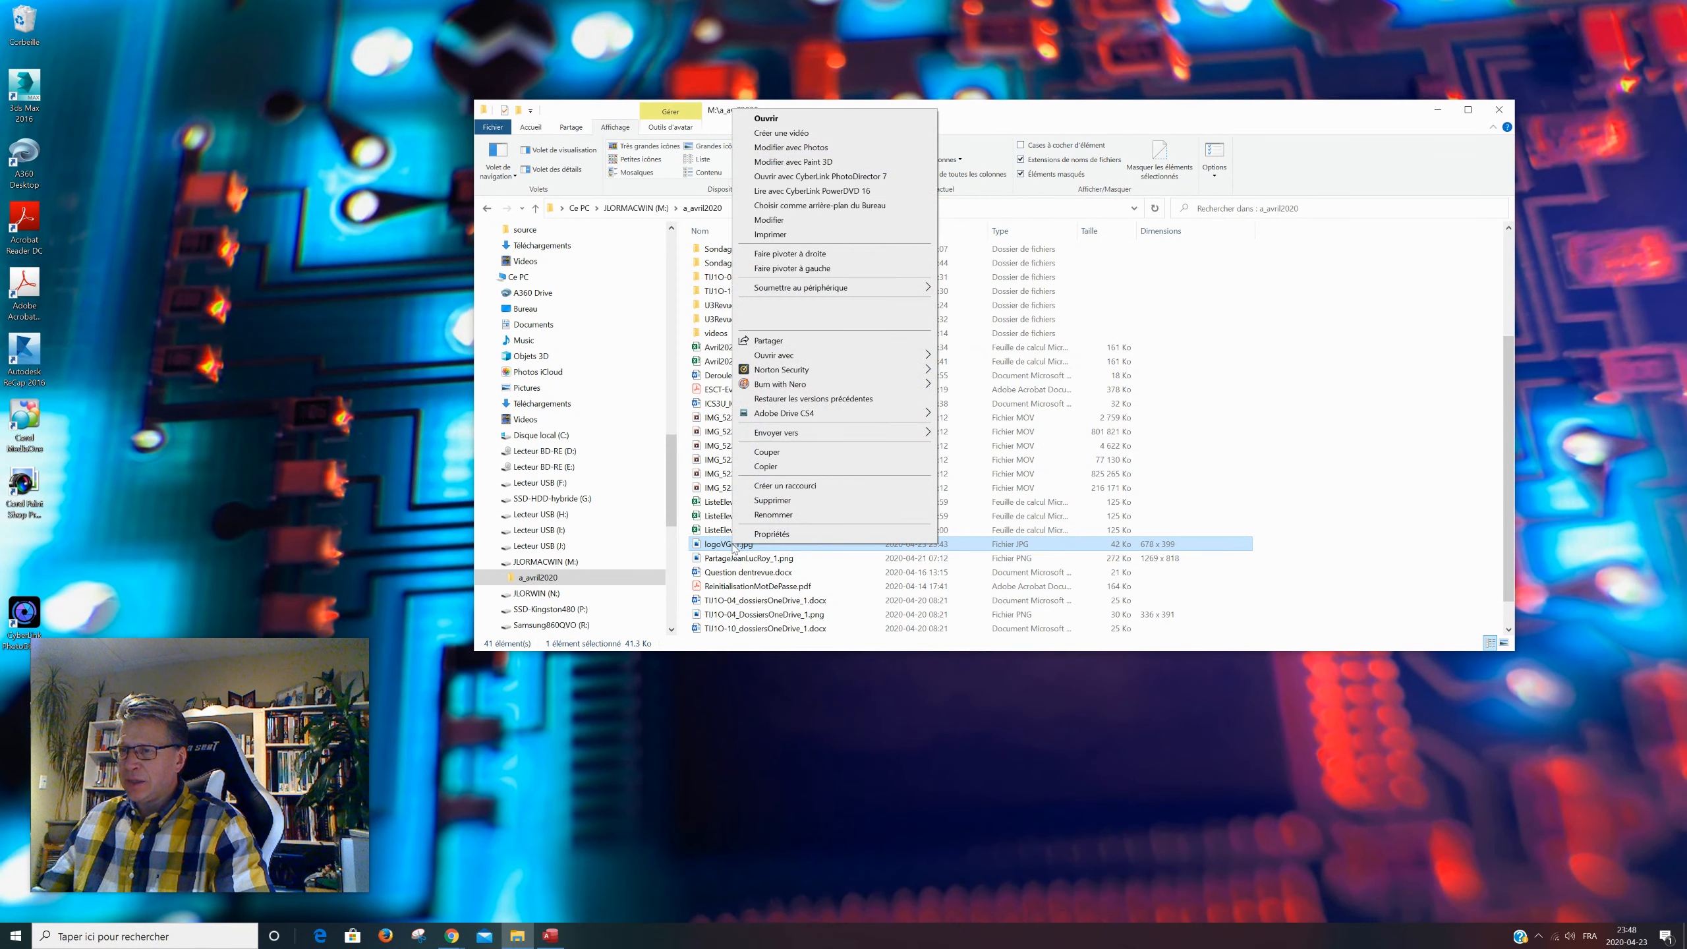
{"action": "mouse_move", "coordinate": [825, 354]}
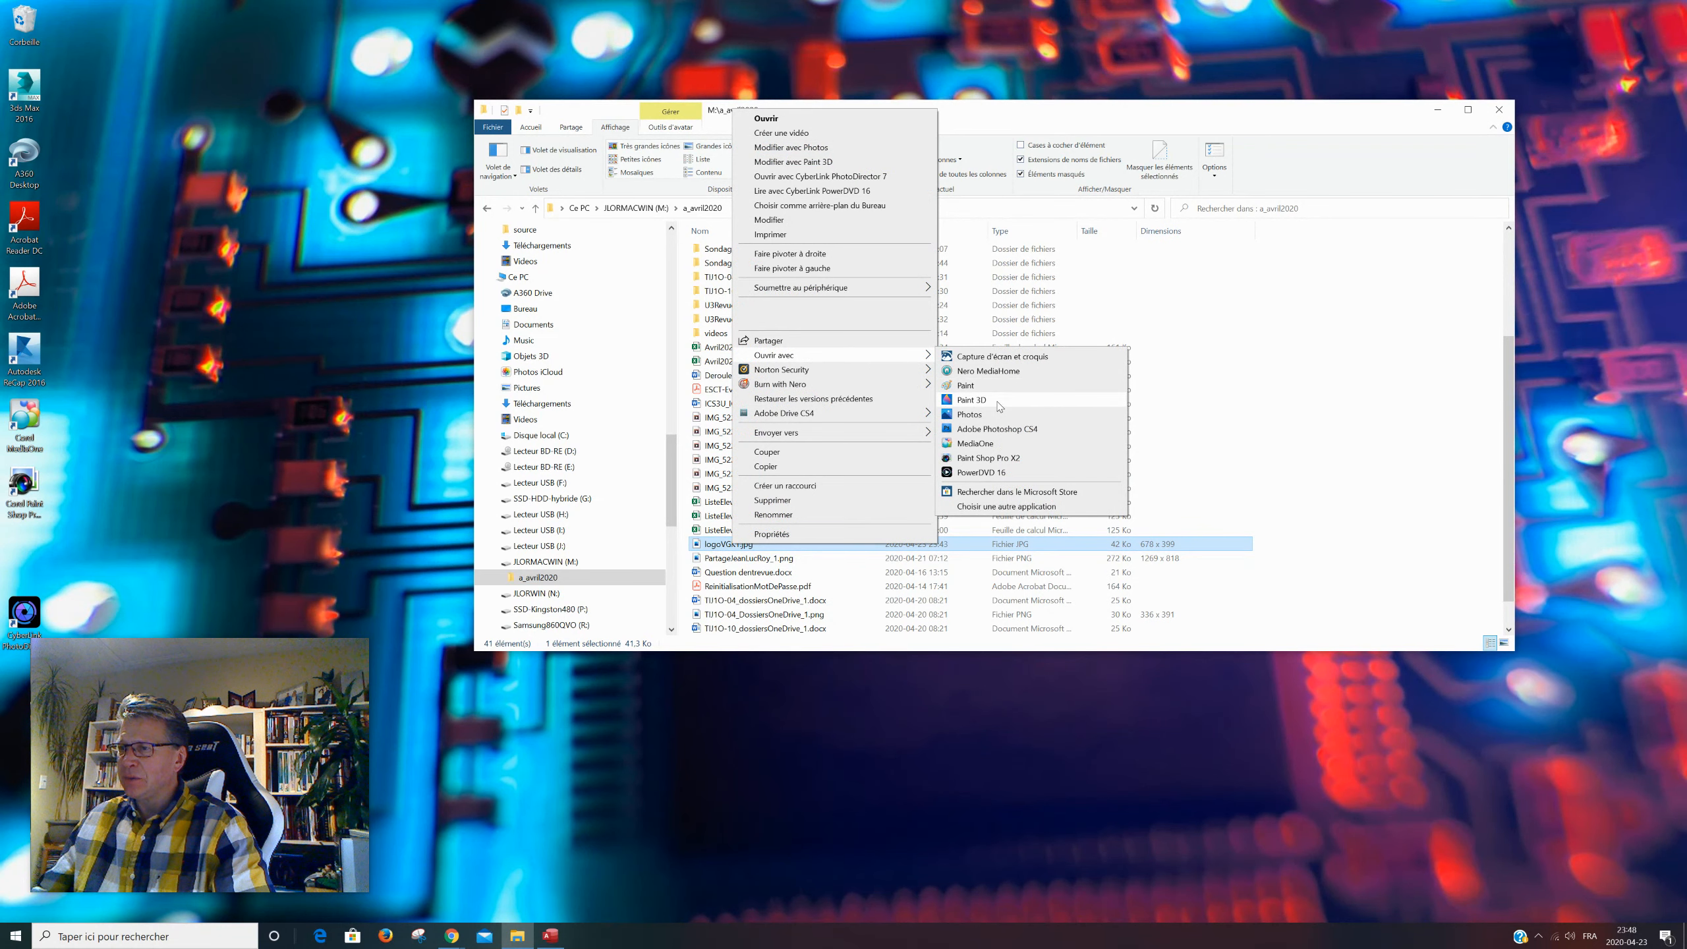
{"action": "left_click", "coordinate": [971, 399]}
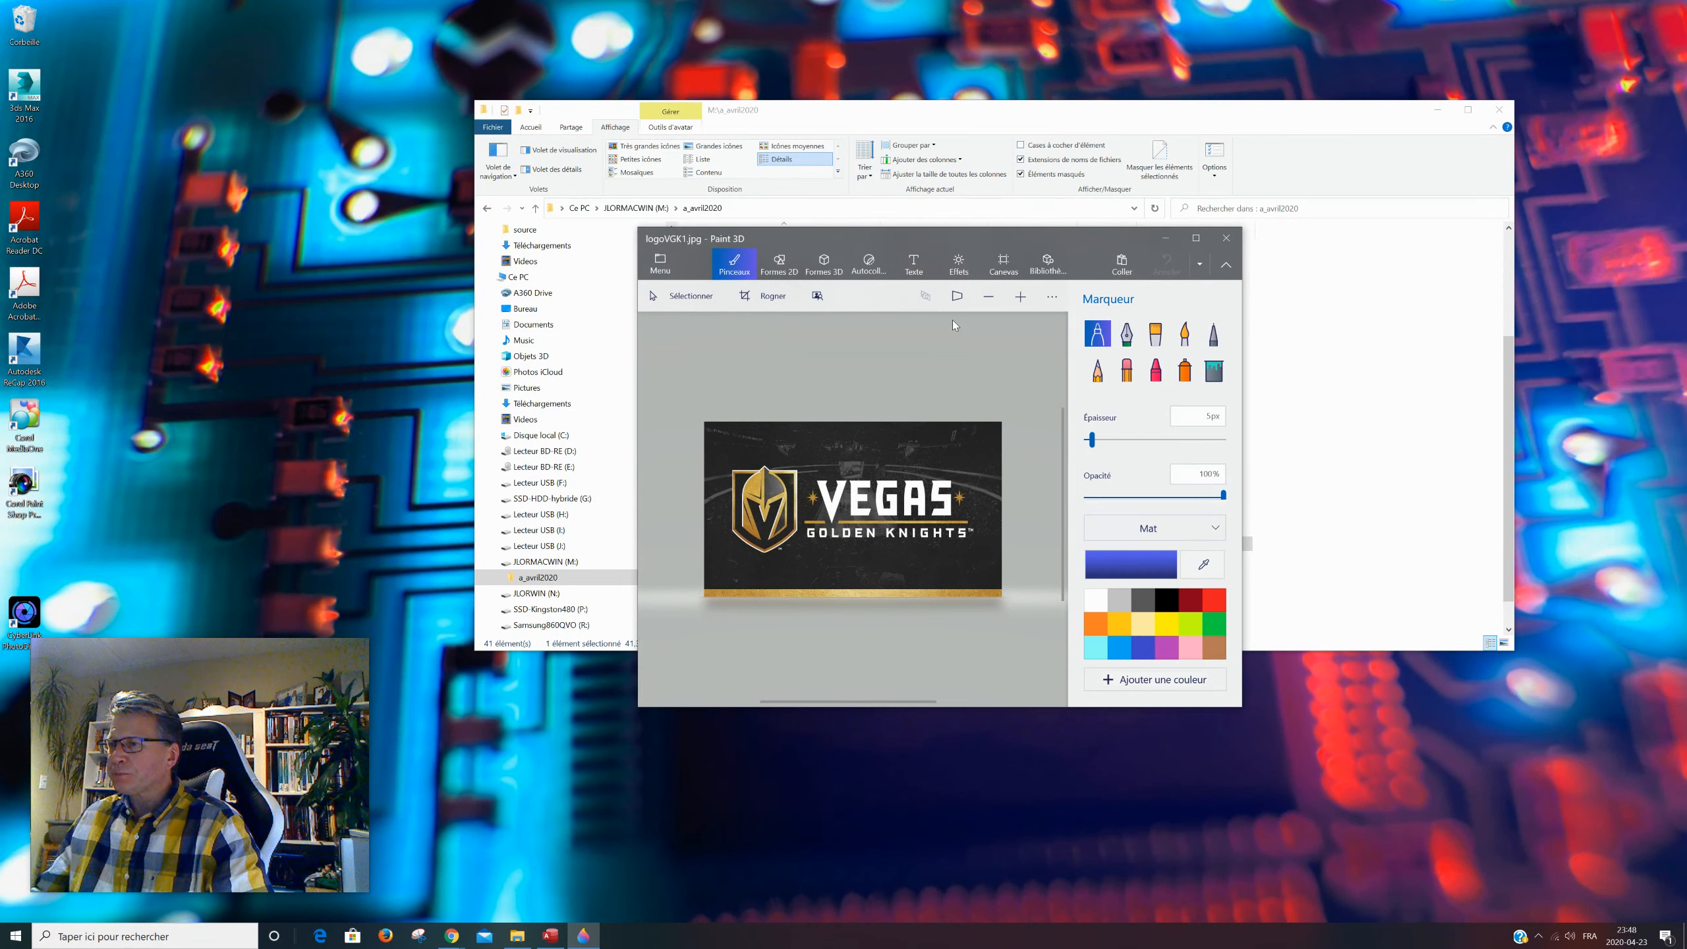
- Resize the logo's canvas to a height of 150 px, keeping the proportions and scaling the image with the canvas
{"action": "left_click", "coordinate": [995, 275]}
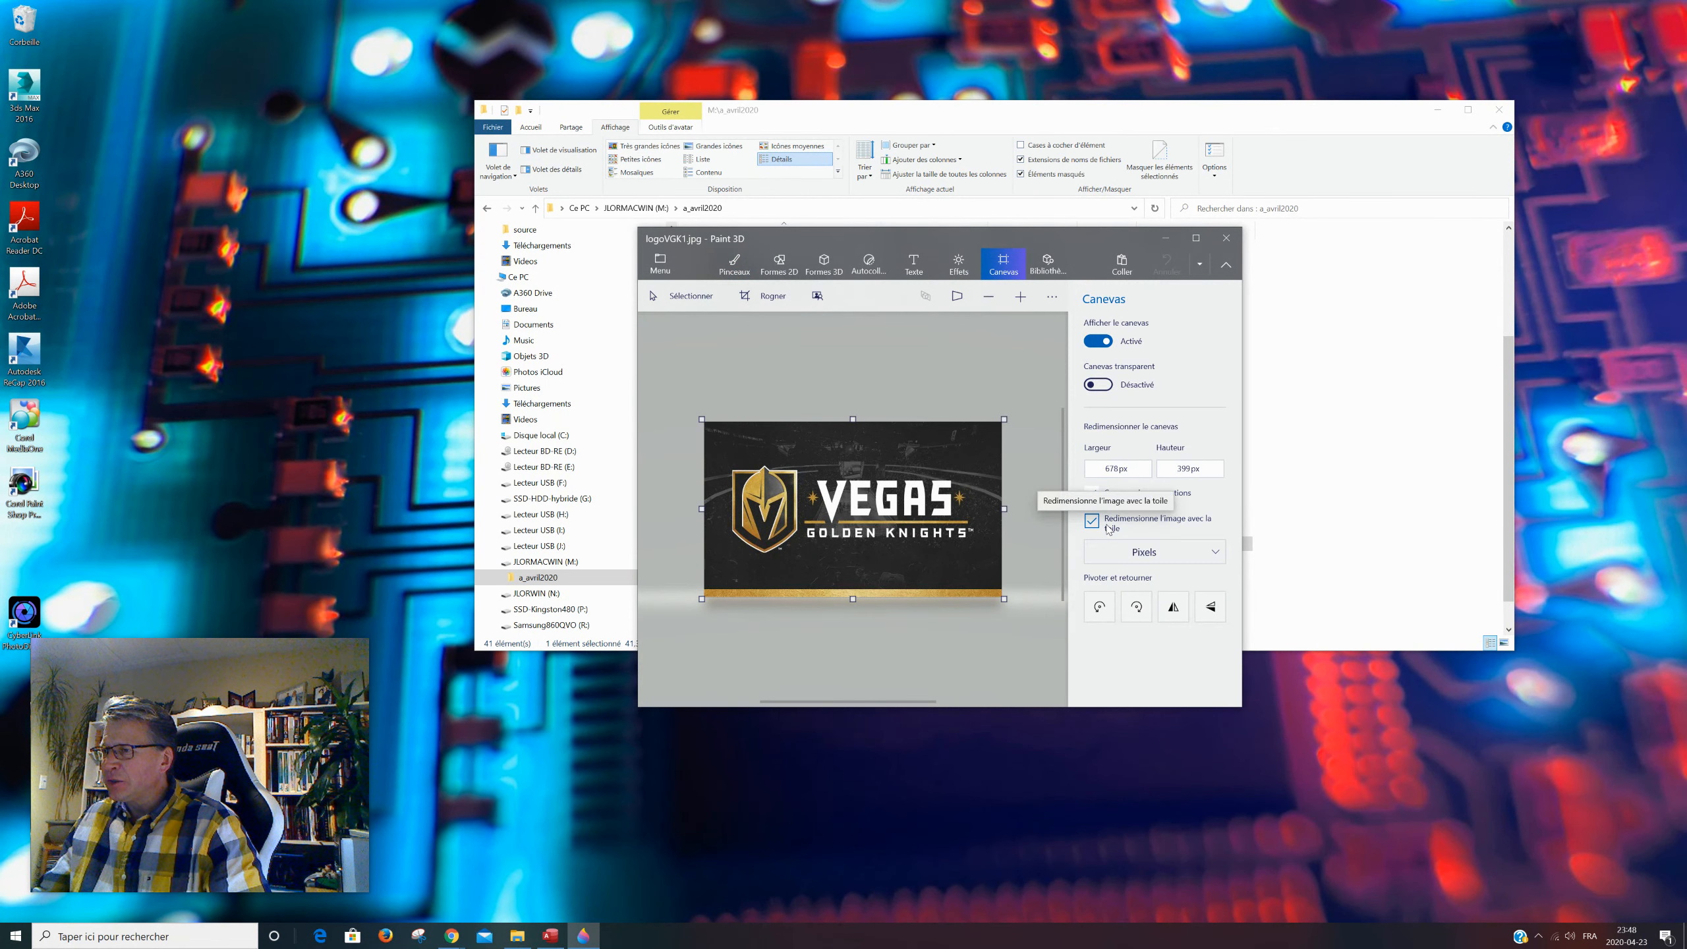
{"action": "double_click", "coordinate": [1181, 468]}
{"action": "type", "text": "150"}
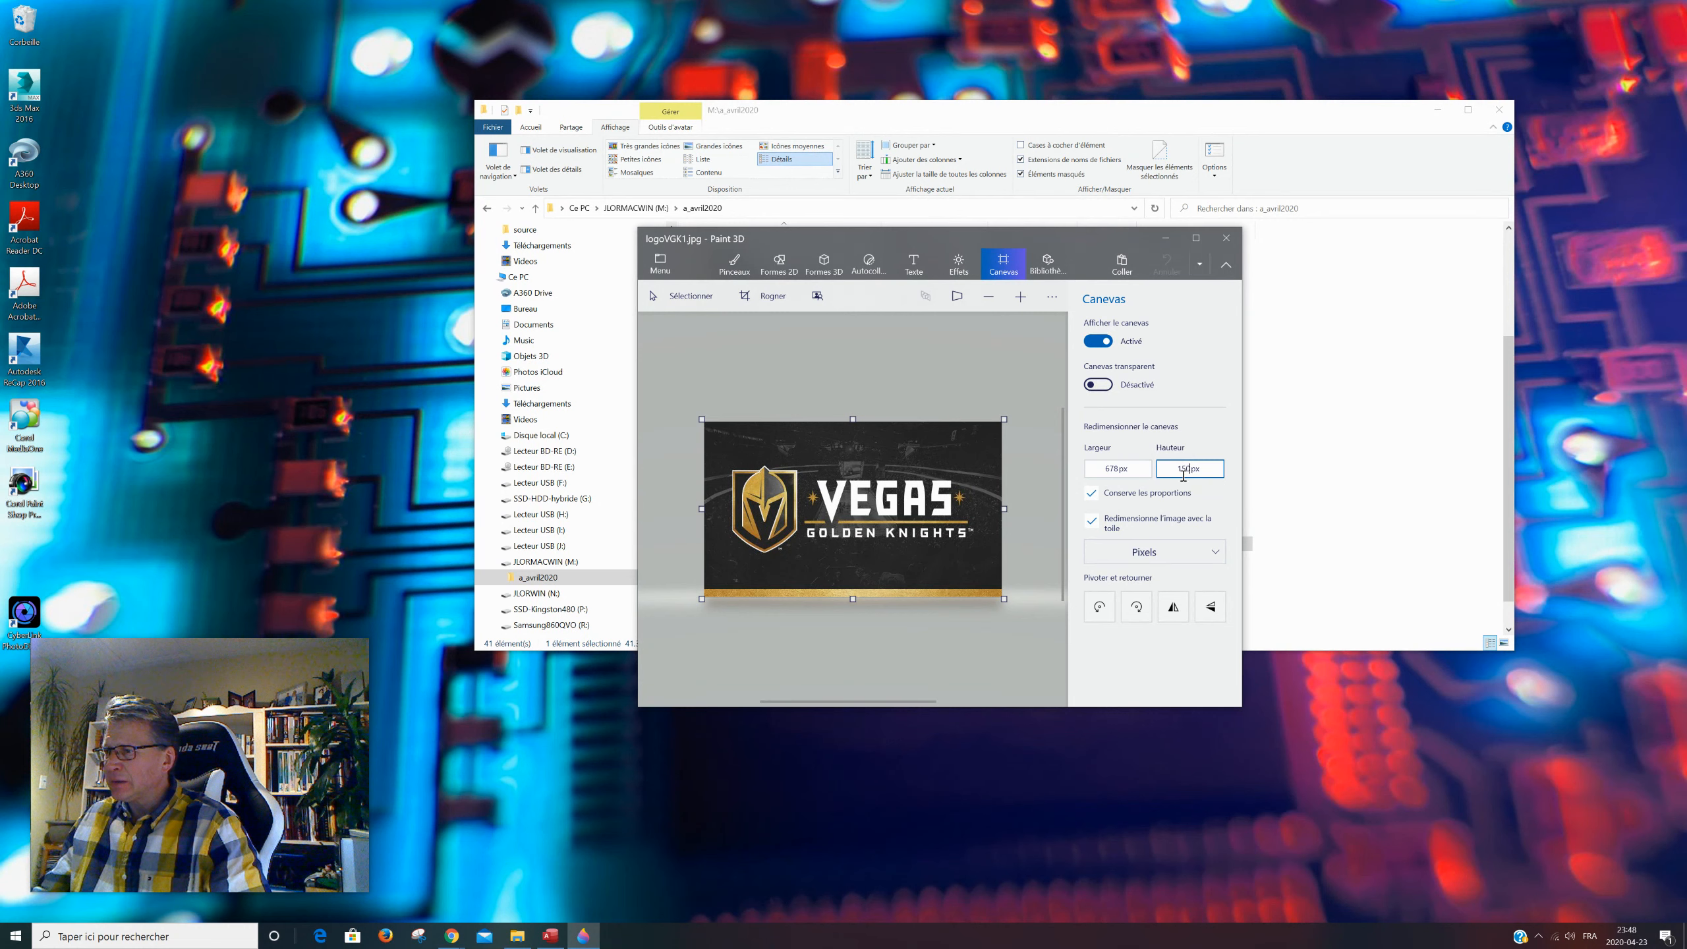
{"action": "left_click", "coordinate": [1145, 470]}
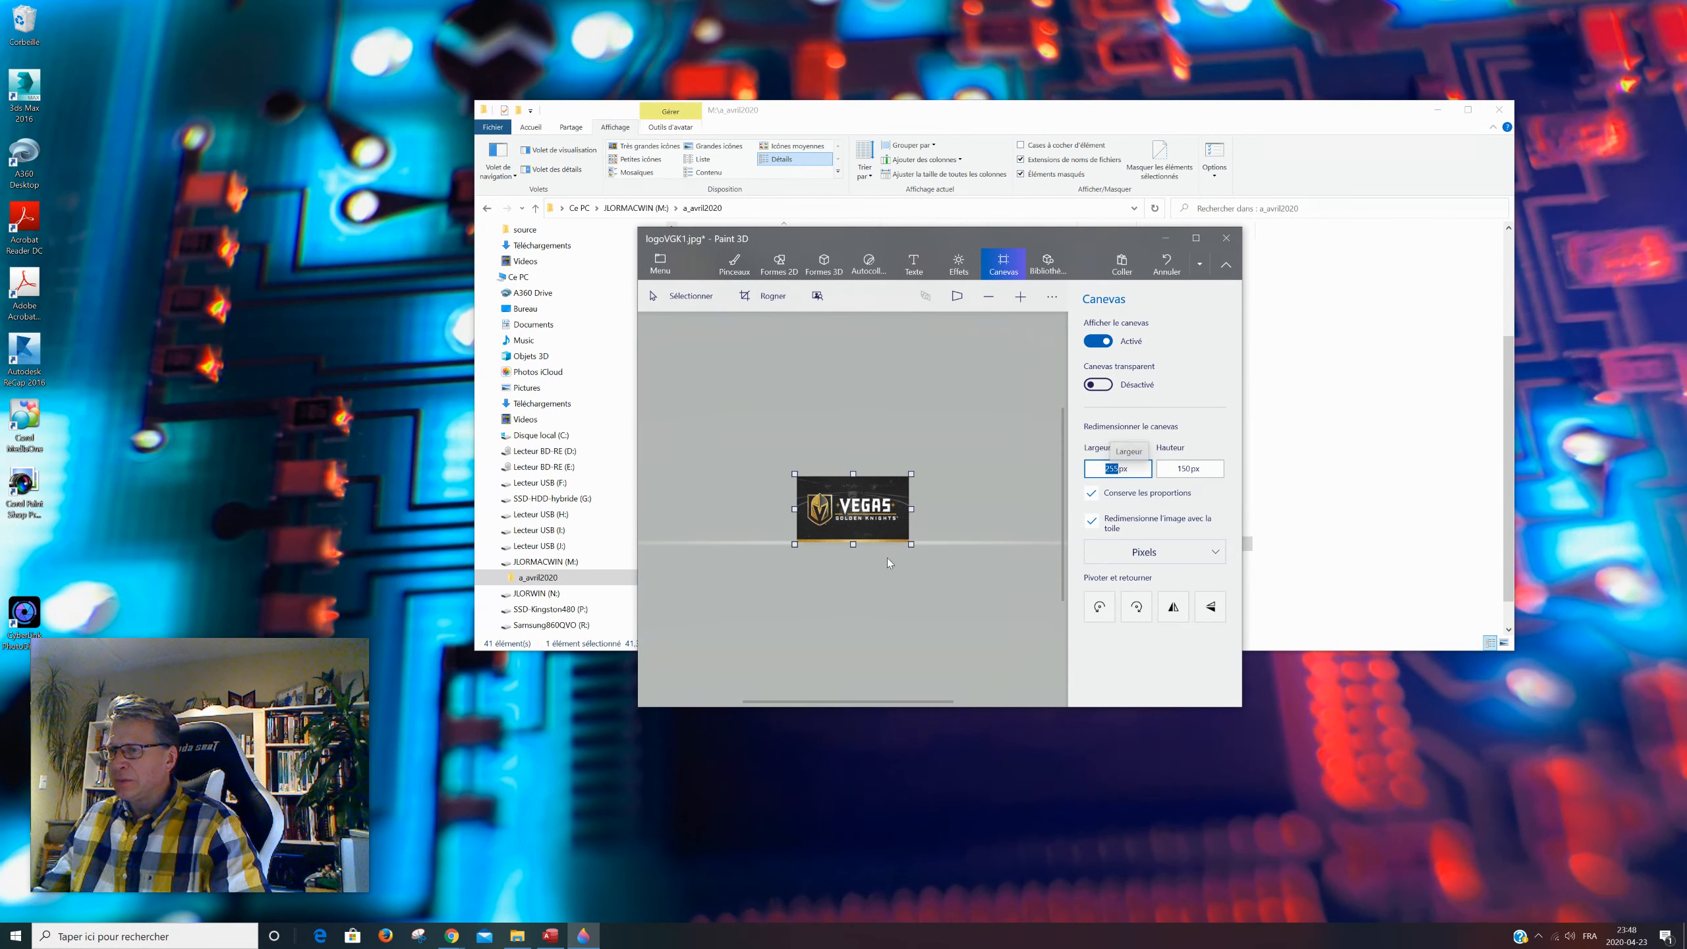
- Save the resized logo under its existing file name, close Paint 3D and deselect the file in the folder
{"action": "left_click", "coordinate": [665, 271]}
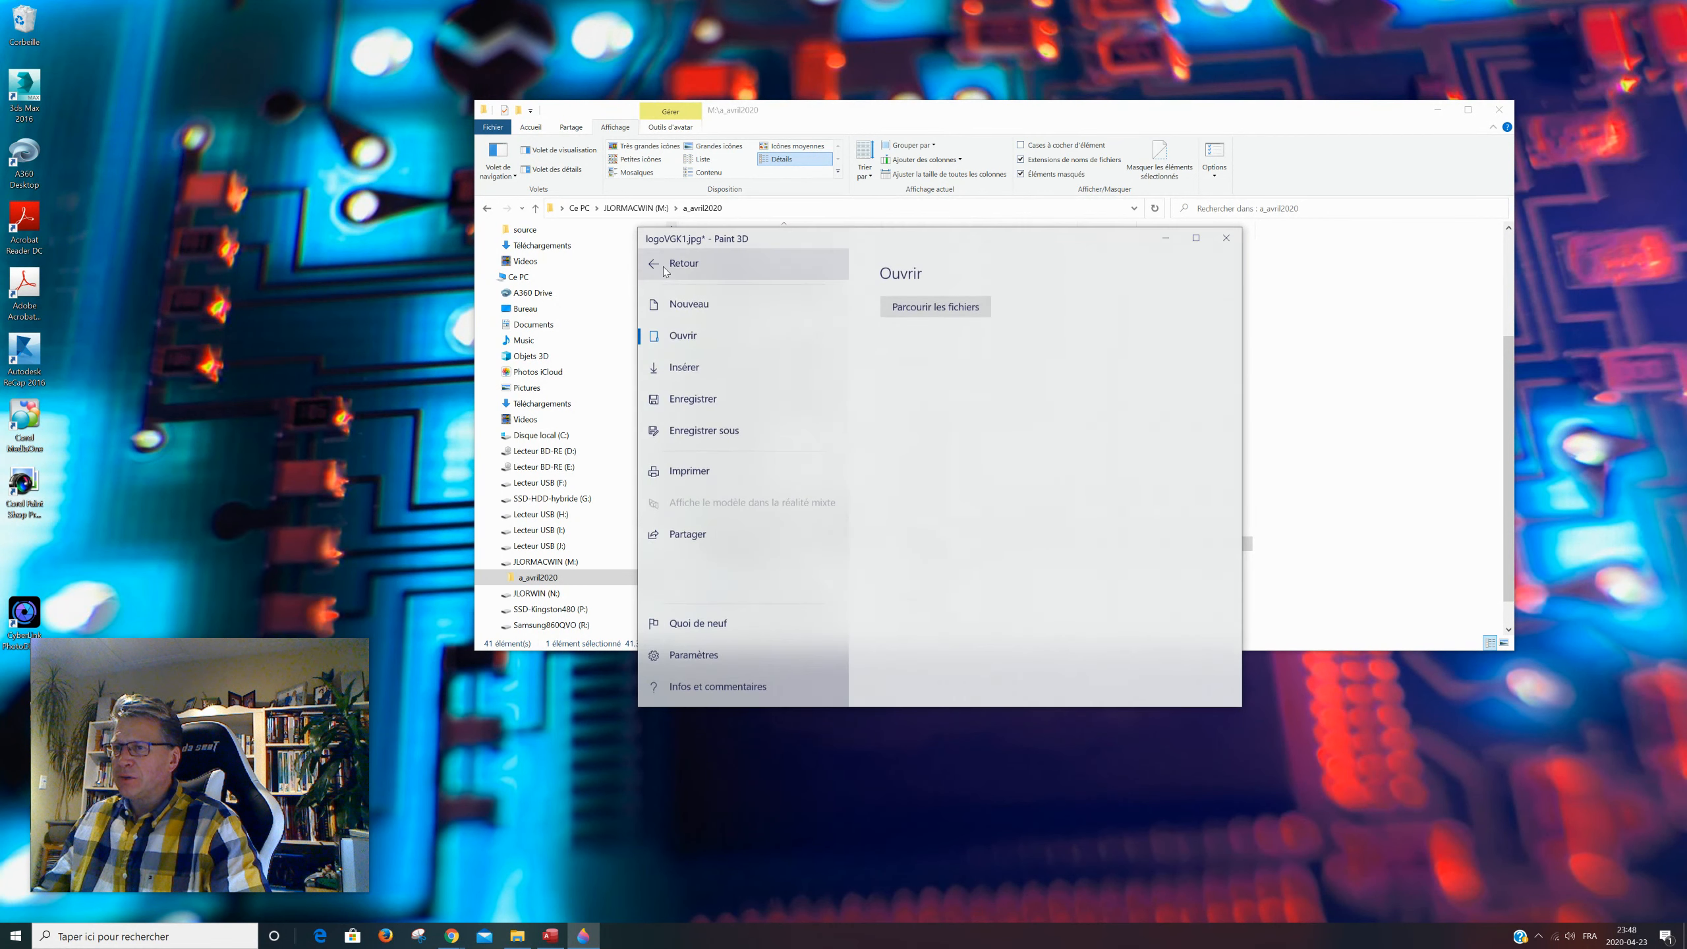
{"action": "left_click", "coordinate": [677, 405]}
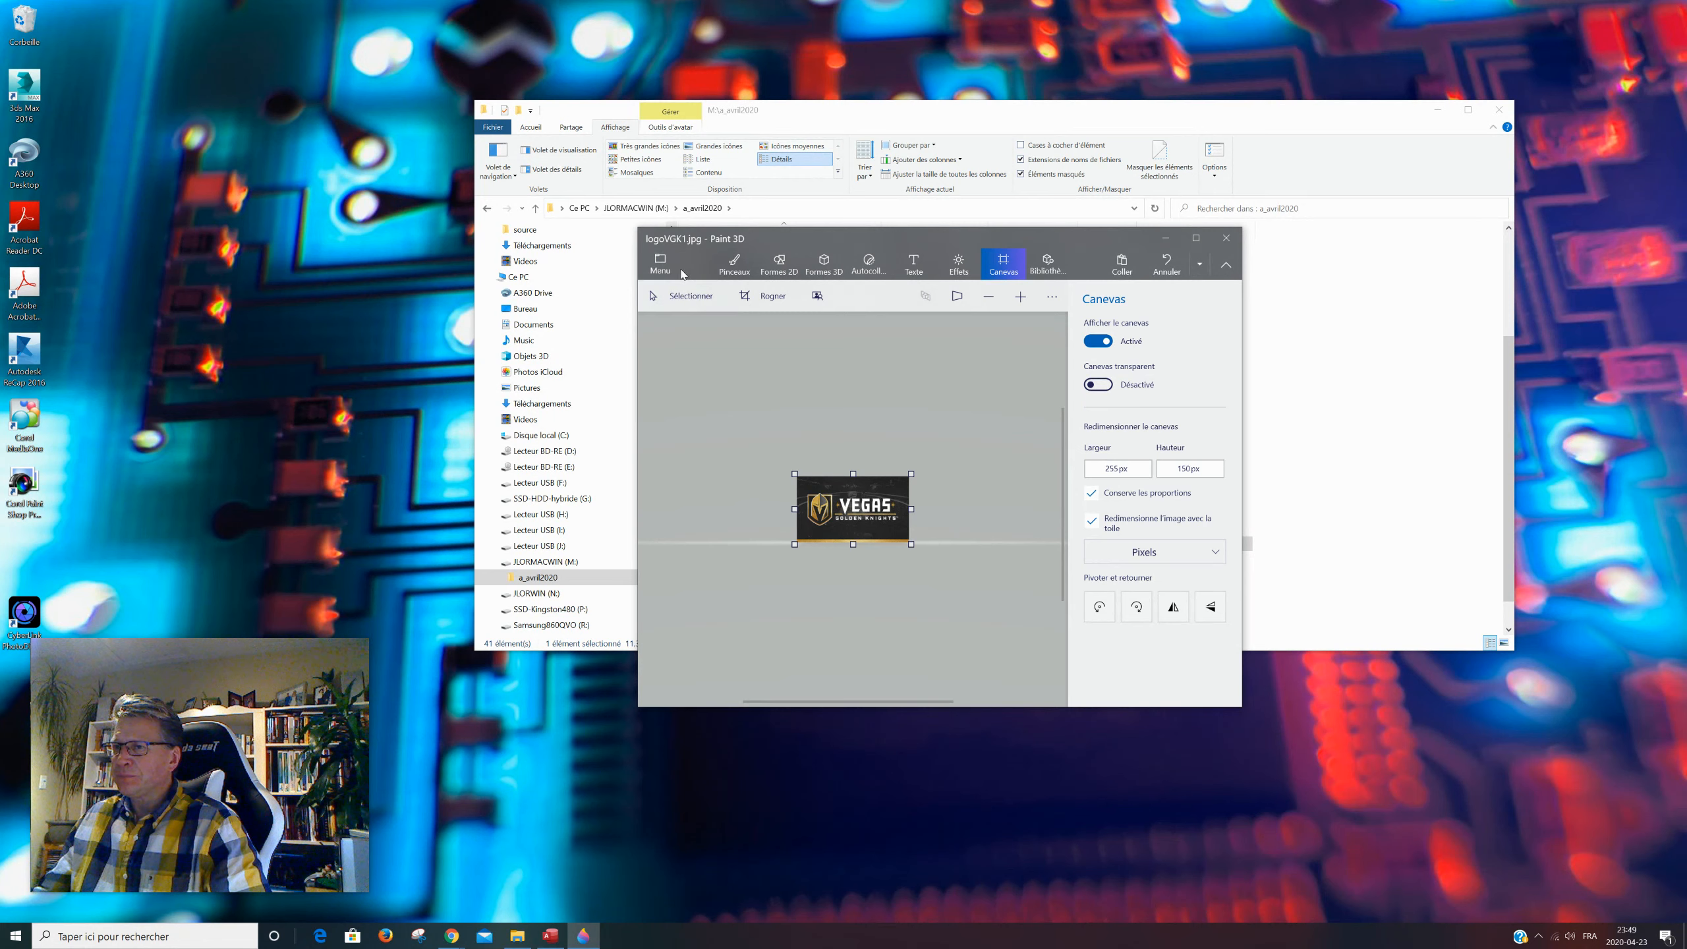
{"action": "left_click", "coordinate": [1226, 238]}
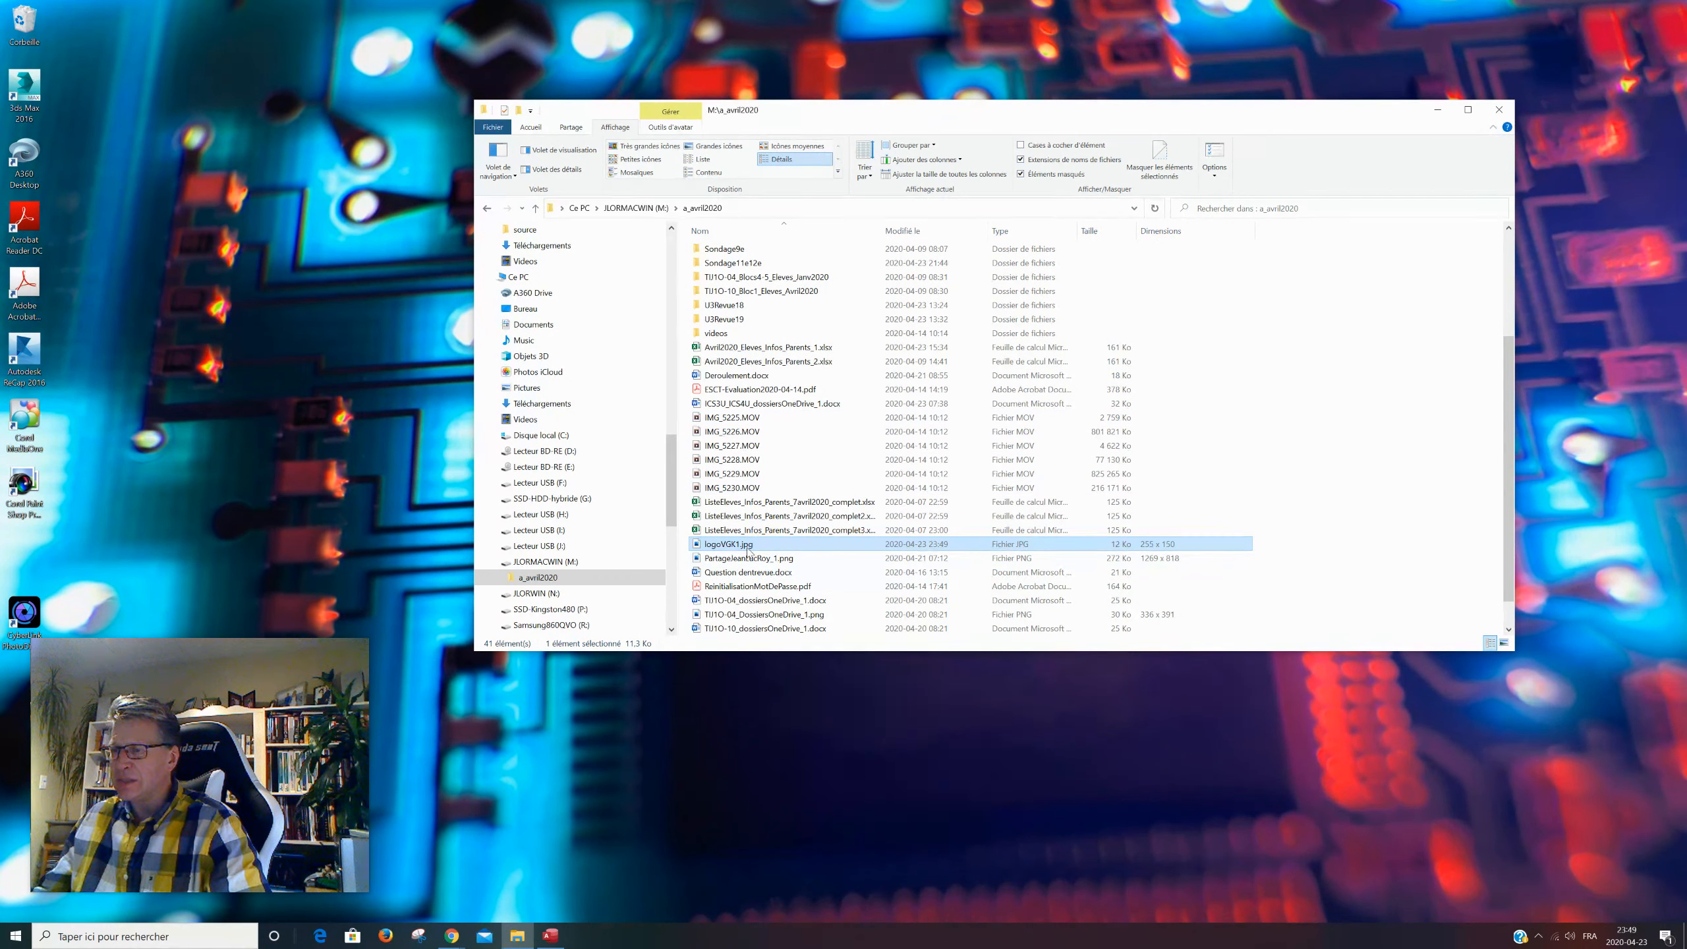
{"action": "left_click", "coordinate": [1340, 364]}
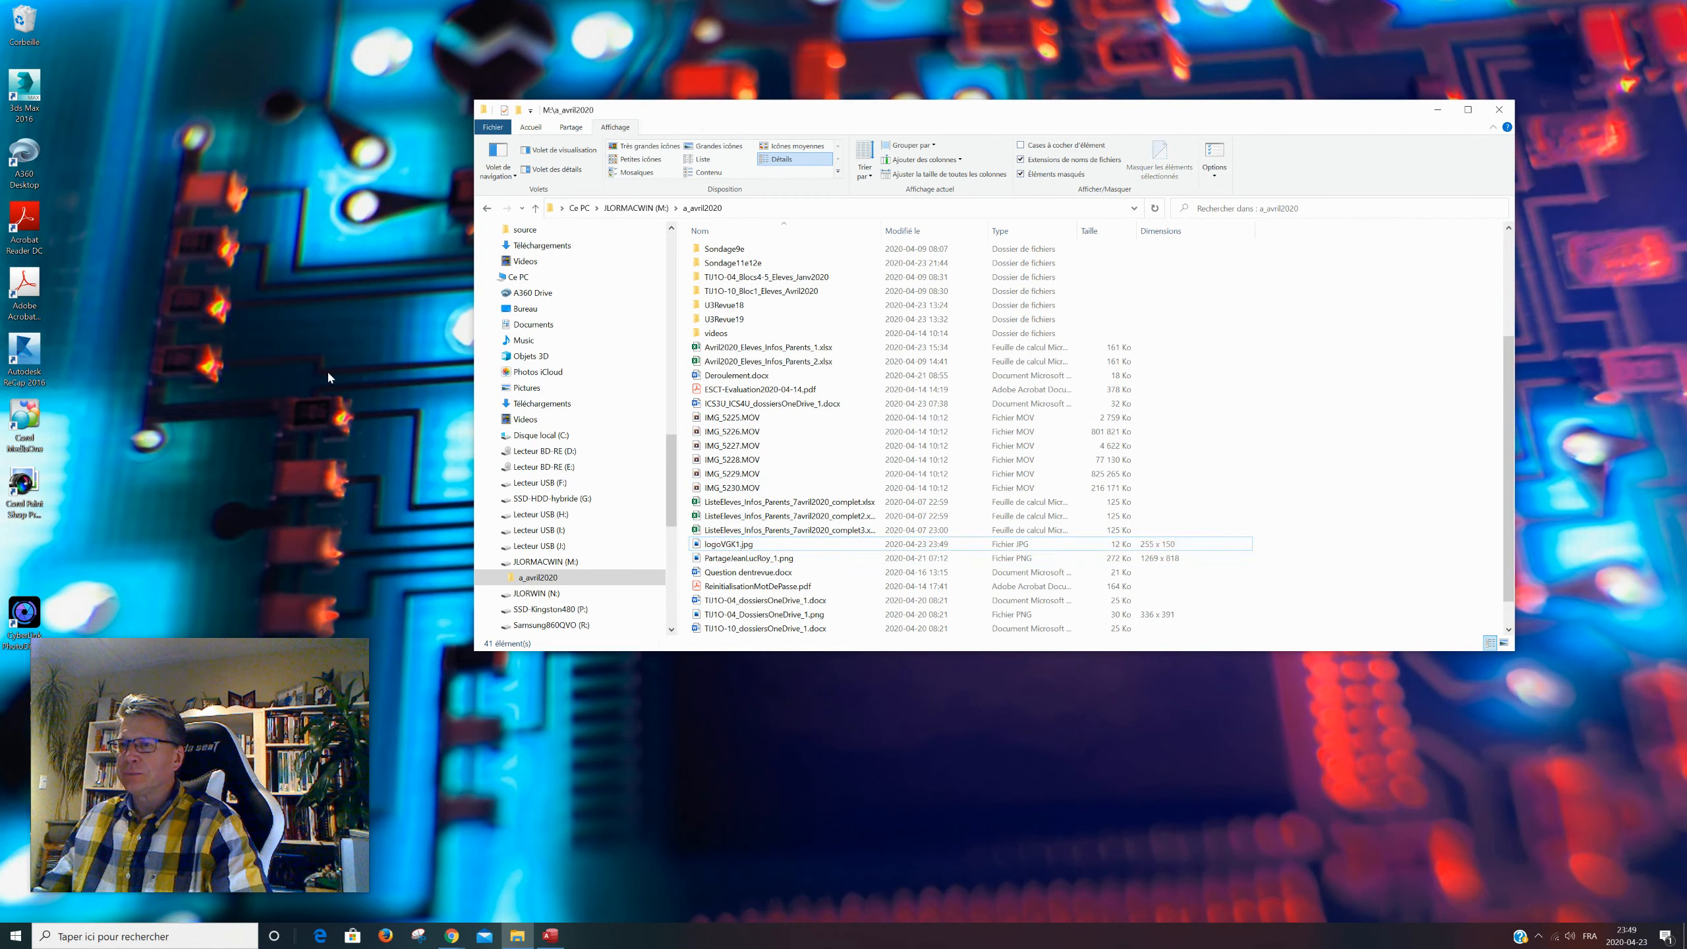
- Switch to the Outlook window in Chrome and start a new message
{"action": "left_click", "coordinate": [459, 943]}
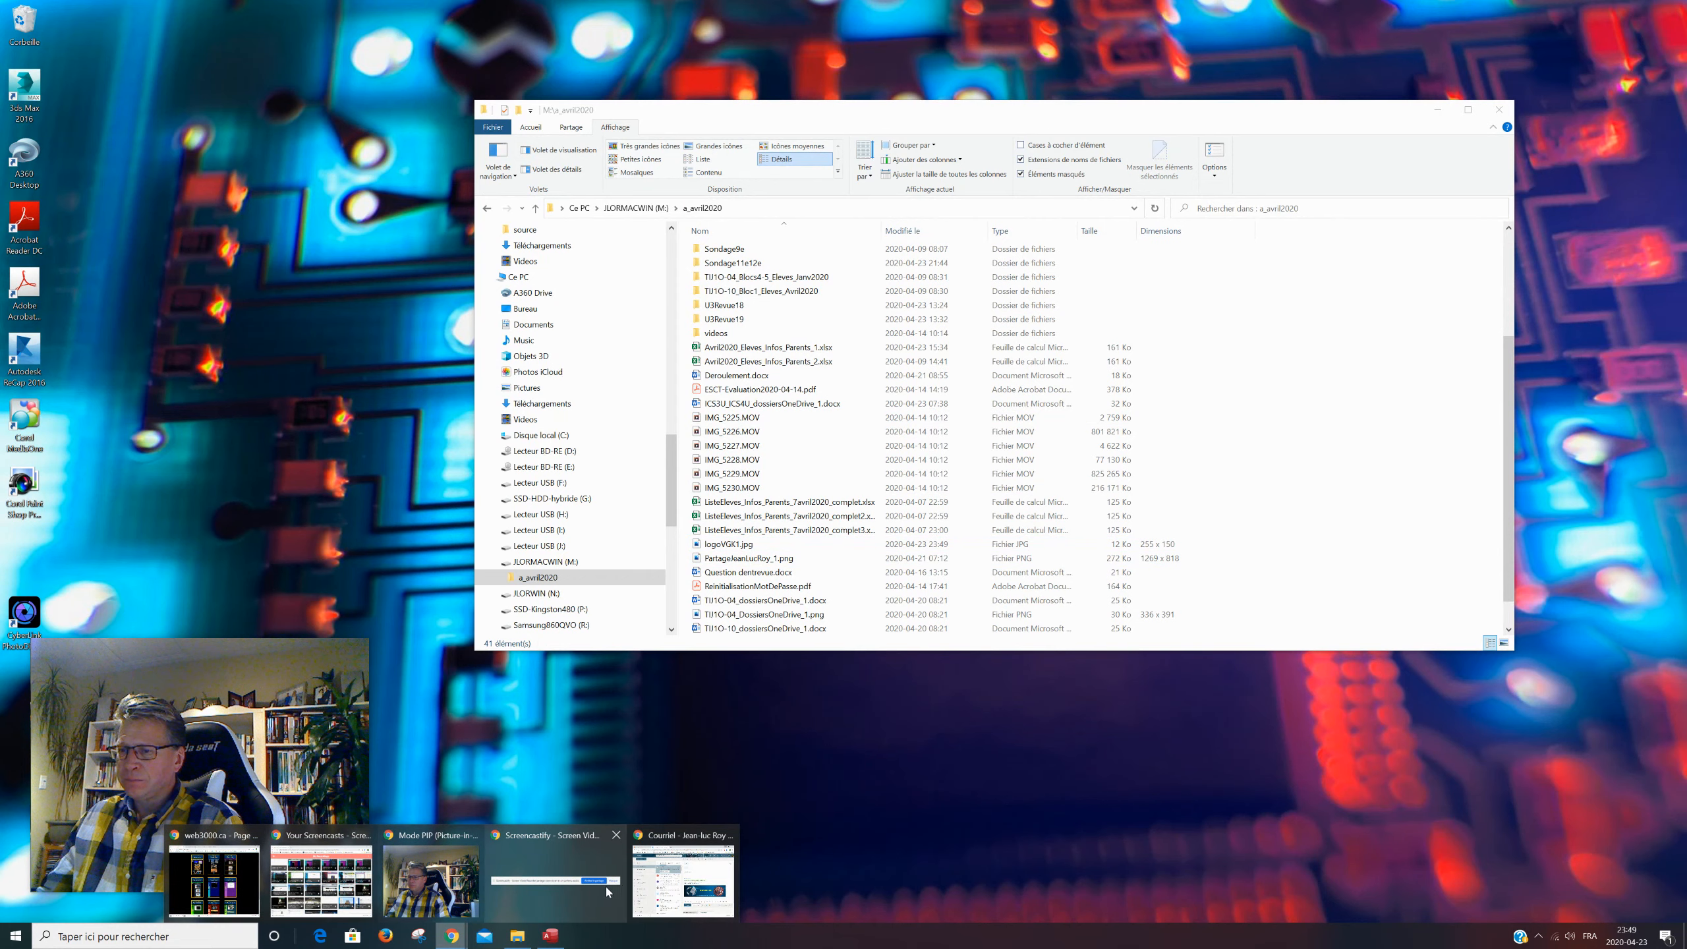
{"action": "left_click", "coordinate": [655, 834]}
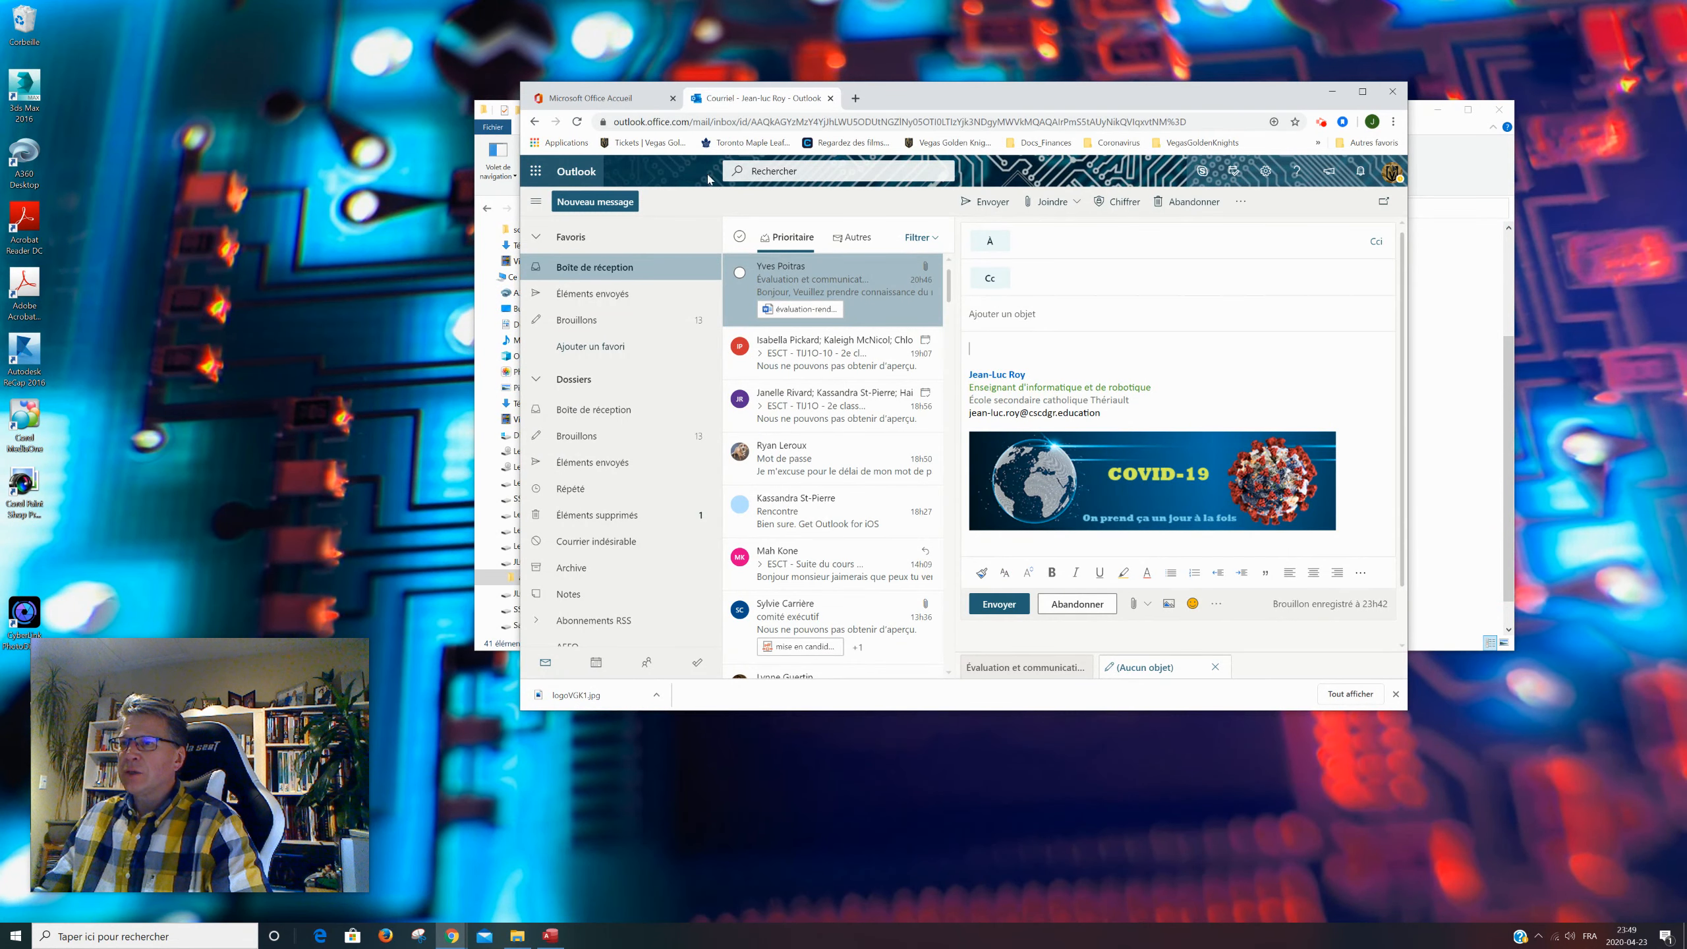
{"action": "left_click", "coordinate": [585, 202]}
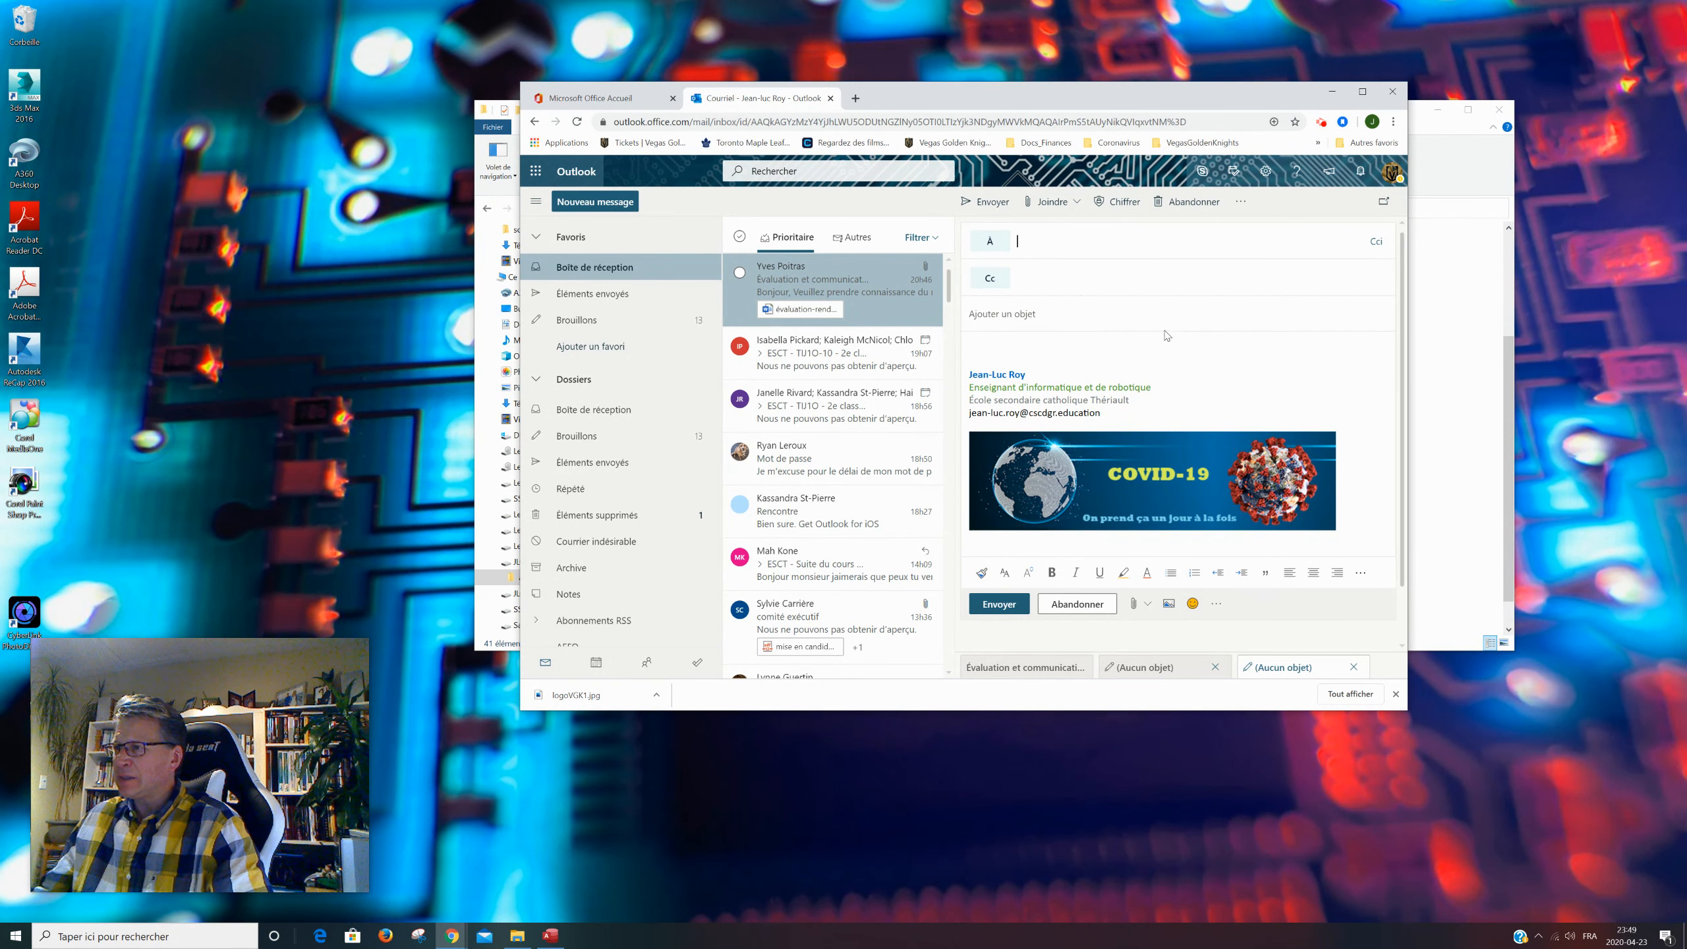
- Open the full Outlook settings at the mail section Composer et répondre
{"action": "left_click", "coordinate": [1389, 173]}
{"action": "left_click", "coordinate": [1264, 173]}
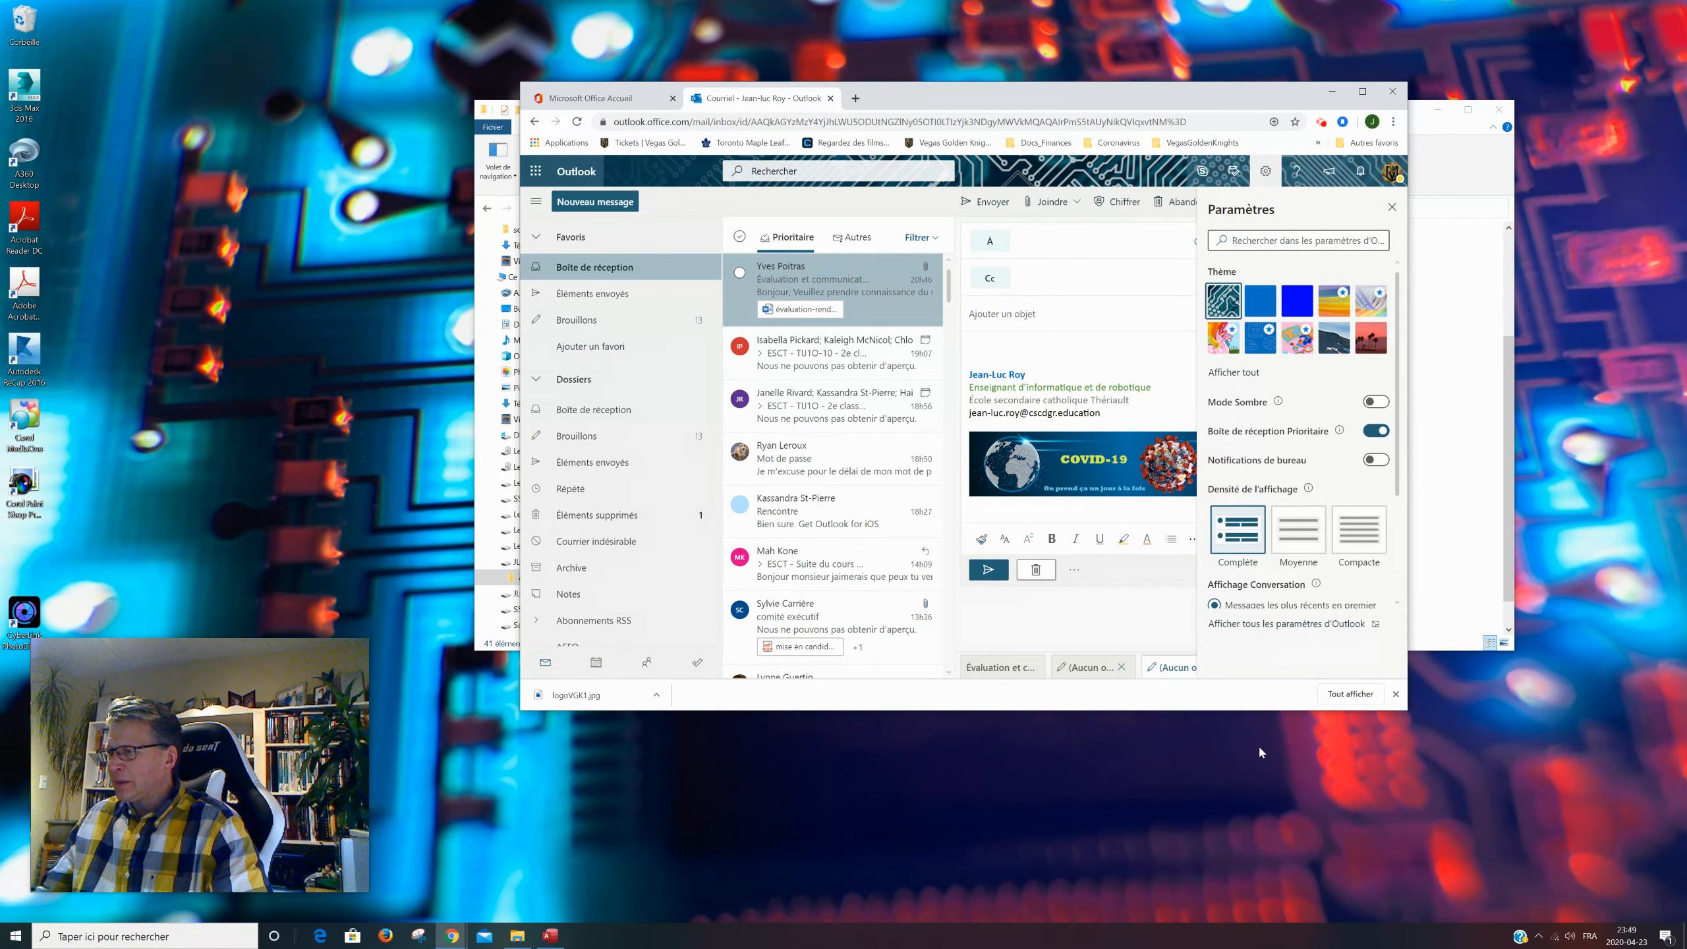
{"action": "left_click", "coordinate": [1295, 624]}
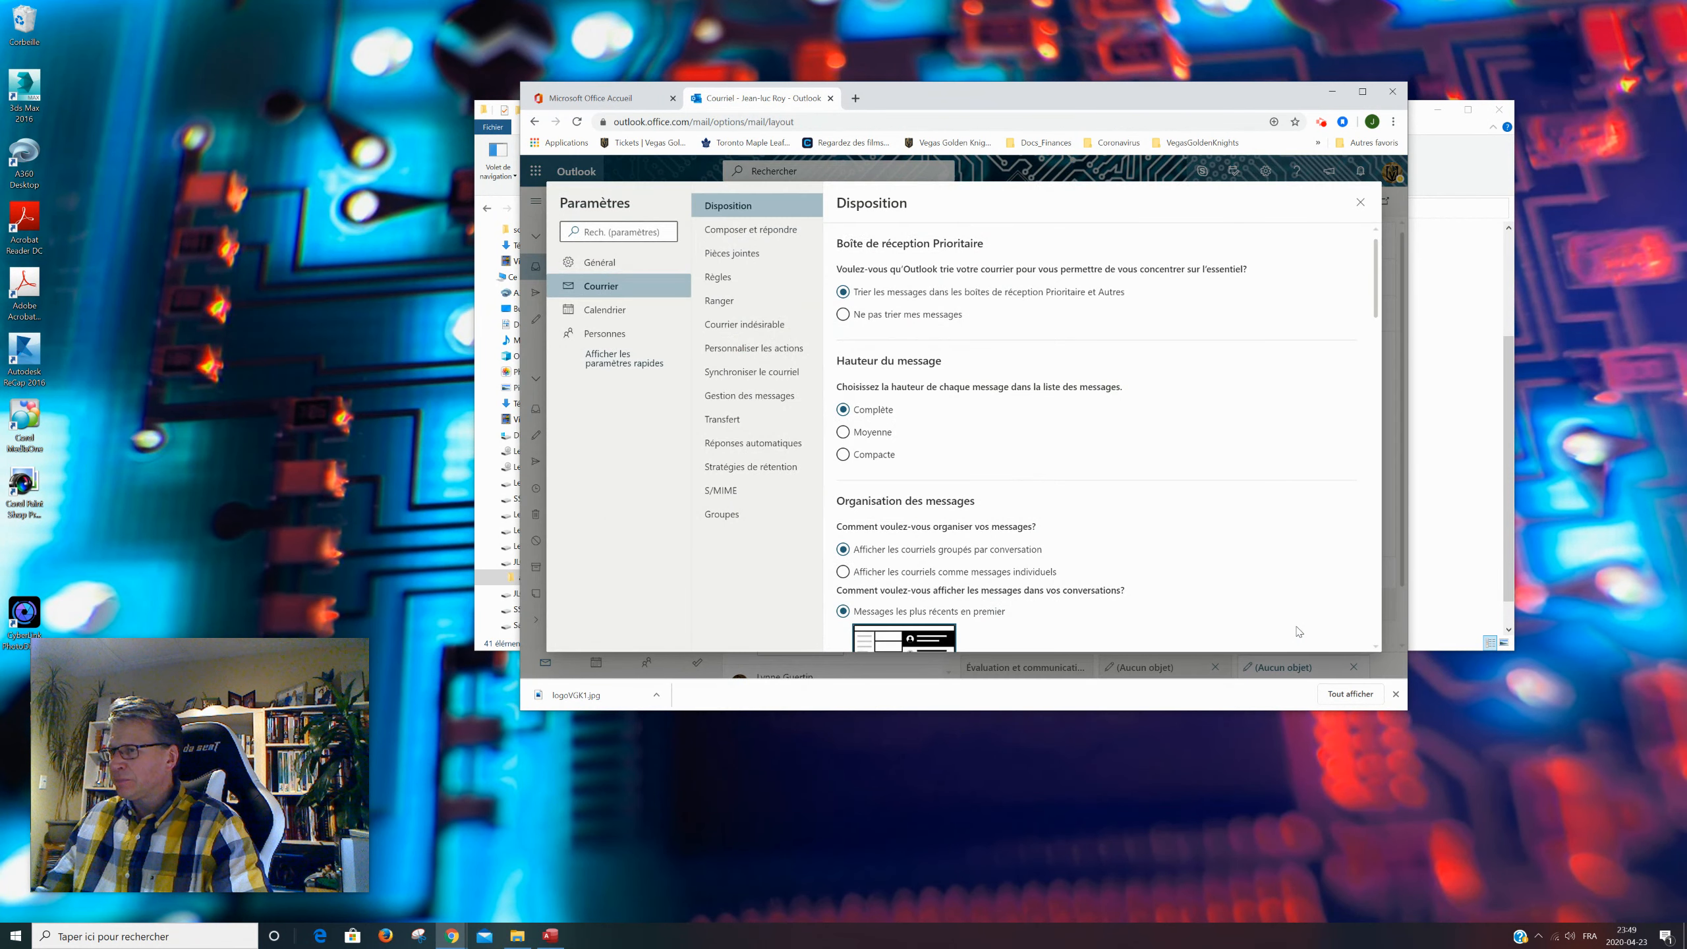
{"action": "left_click", "coordinate": [756, 234]}
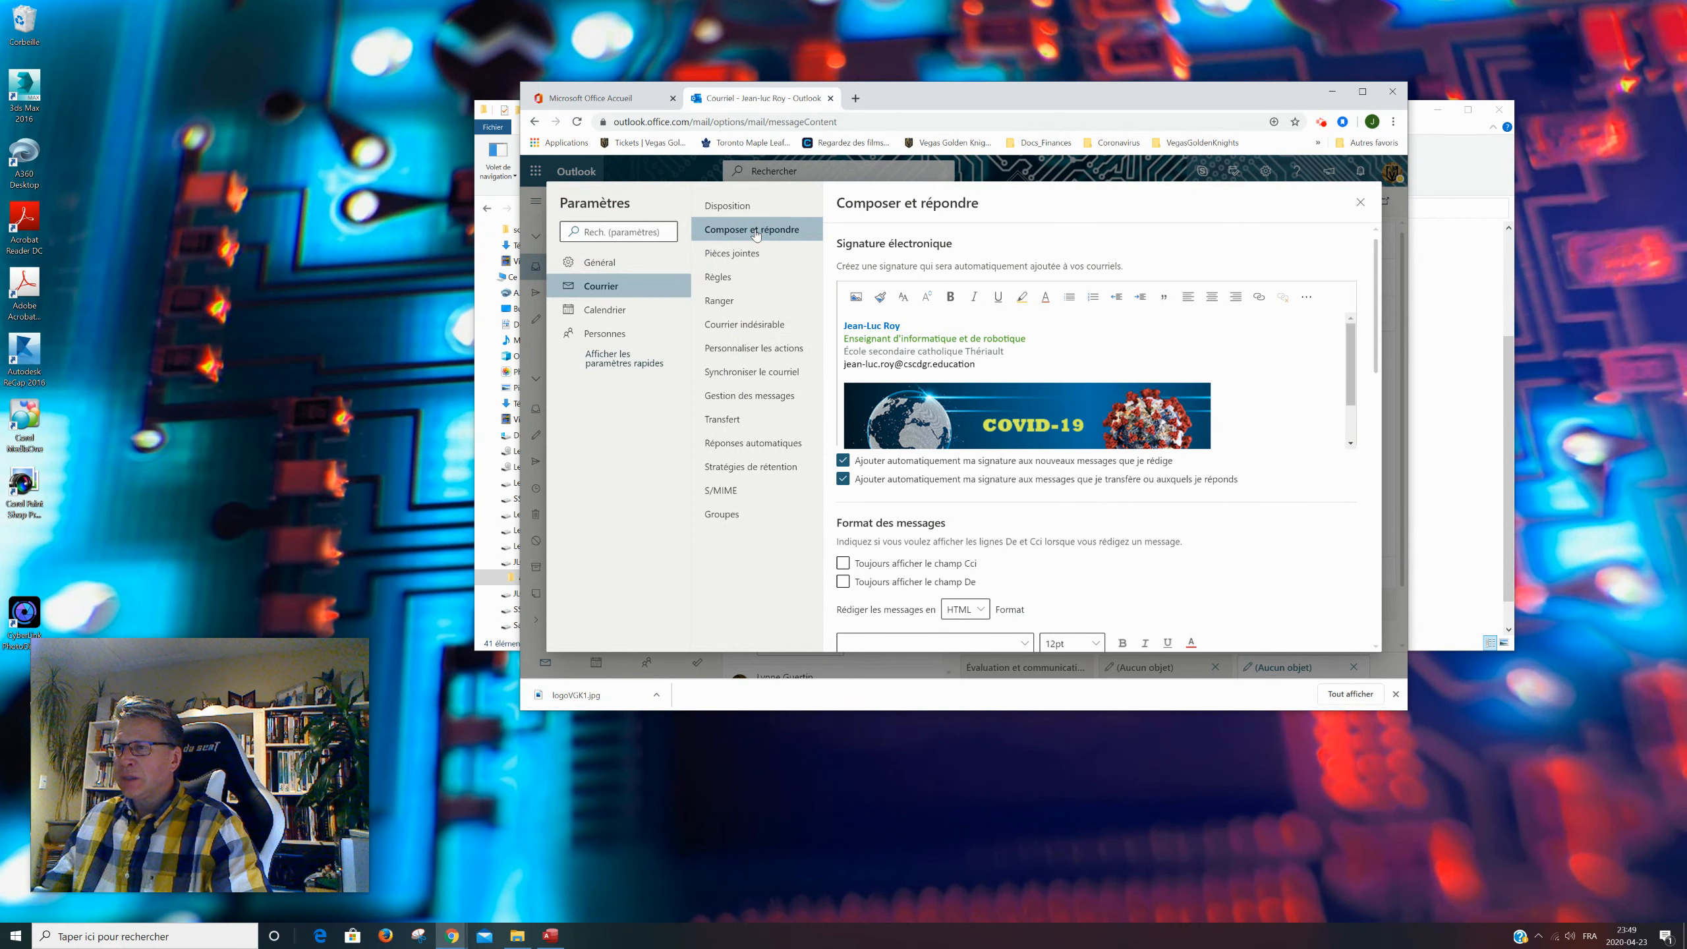
- Select the COVID-19 banner image in the electronic signature editor and look over the signature around it
{"action": "left_click", "coordinate": [1135, 436]}
{"action": "scroll", "coordinate": [1133, 338], "scroll_direction": "down", "scroll_amount": 1}
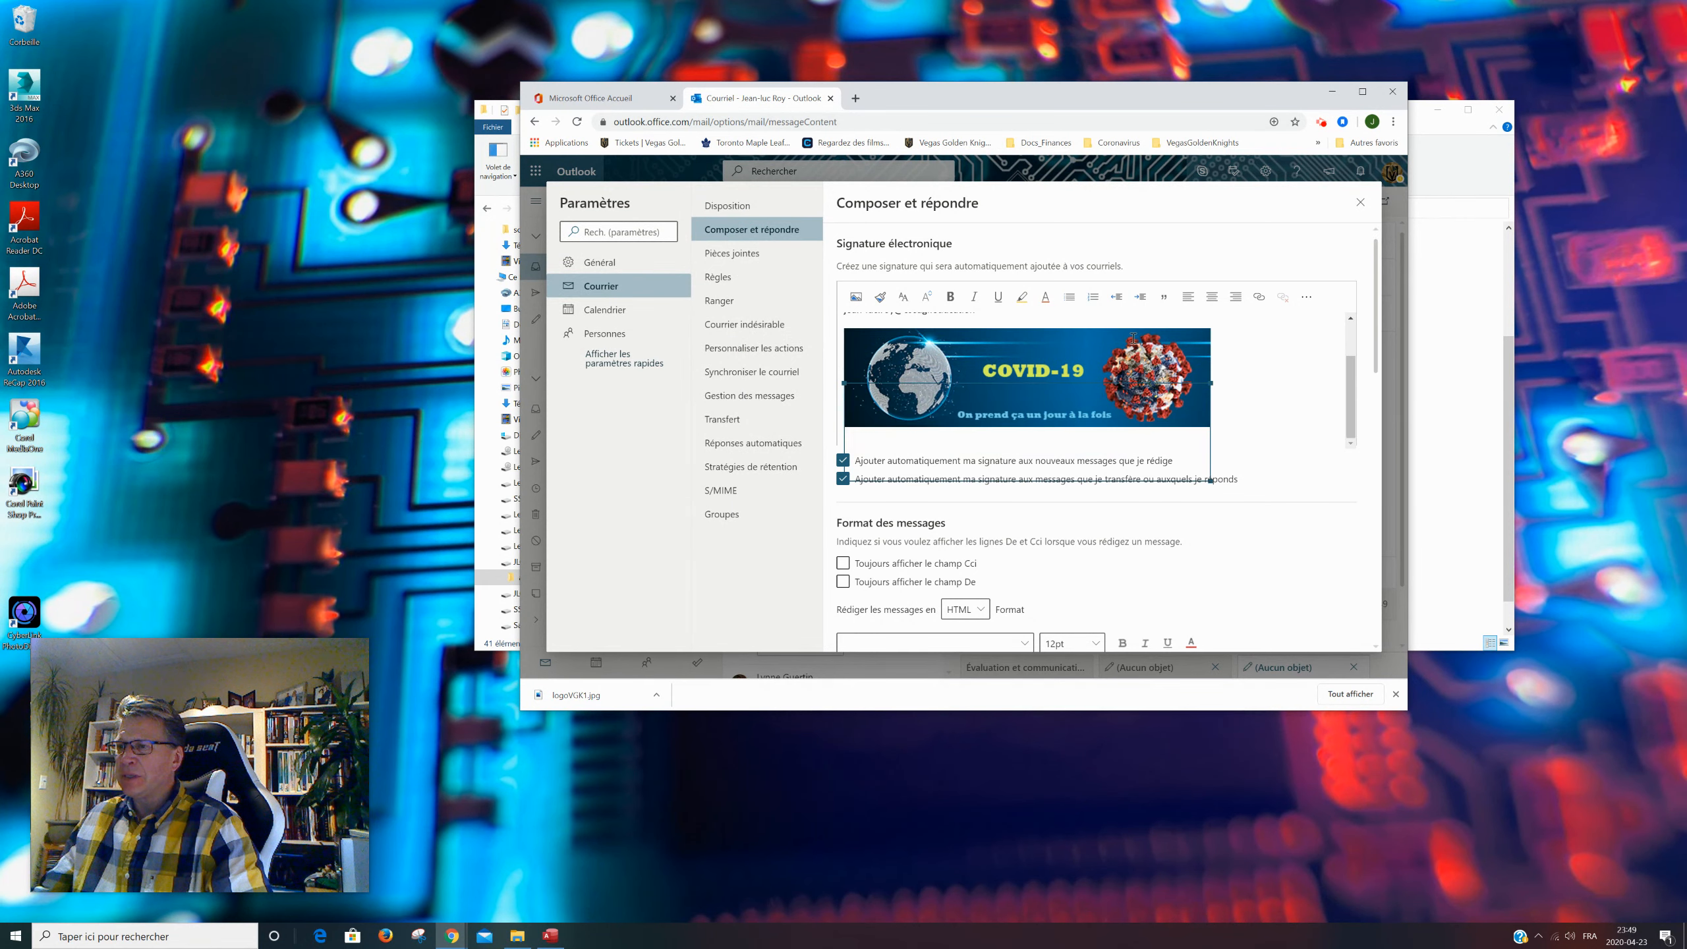
{"action": "left_click", "coordinate": [1124, 368]}
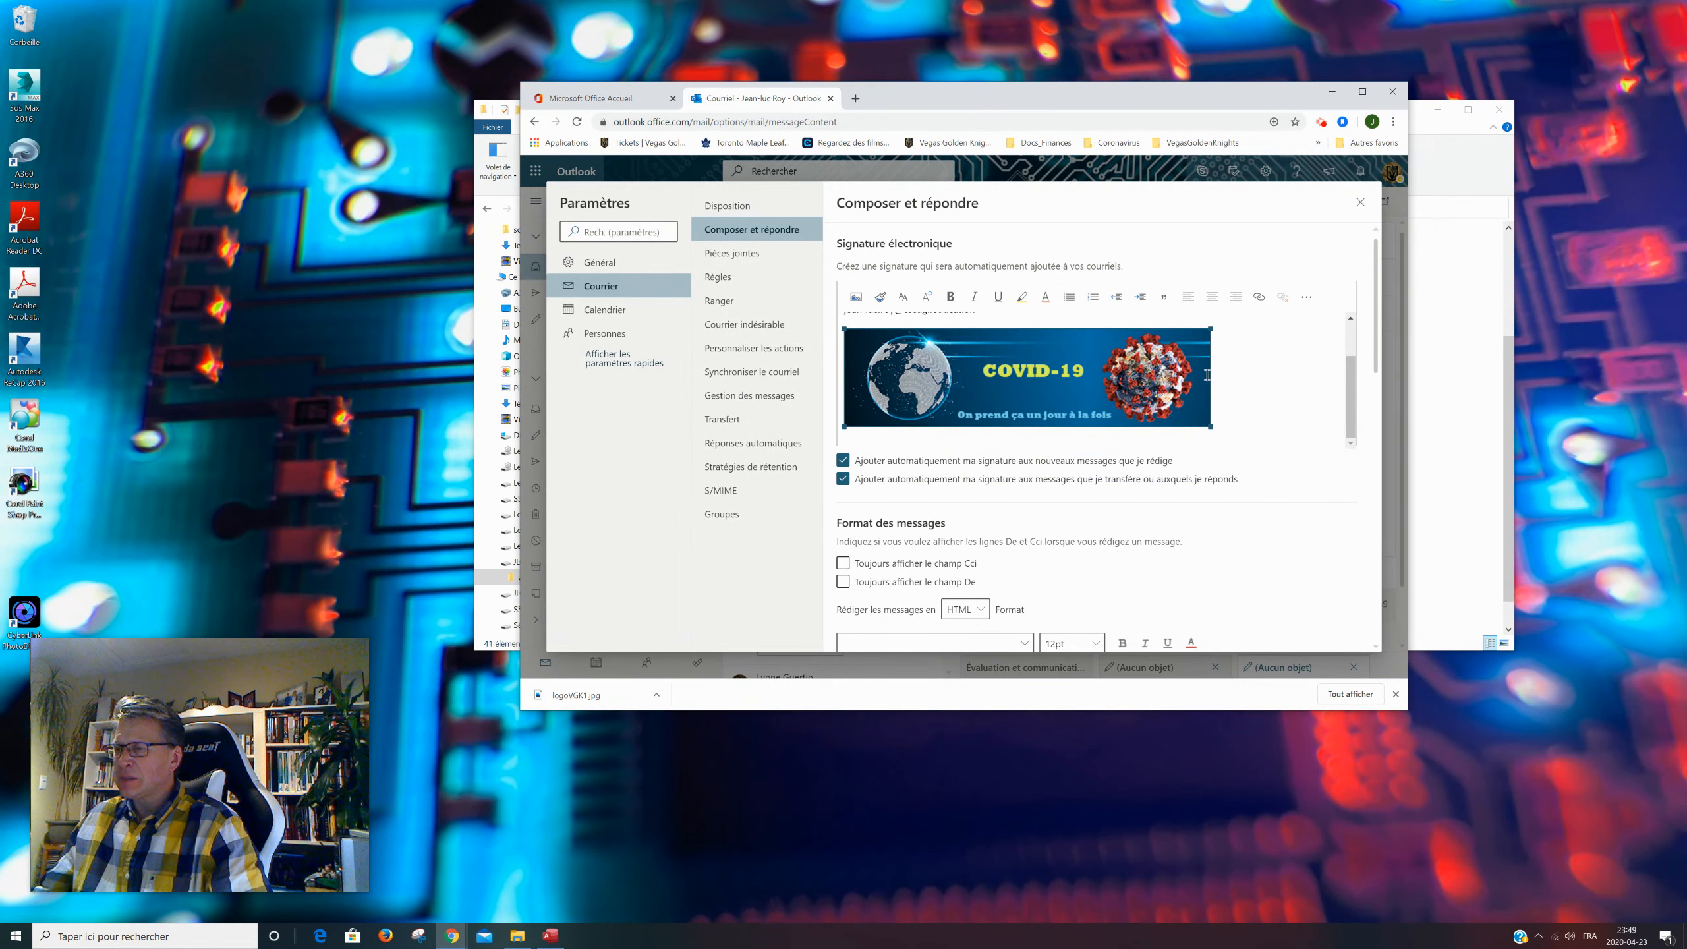
{"action": "scroll", "coordinate": [1206, 375], "scroll_direction": "up", "scroll_amount": 1}
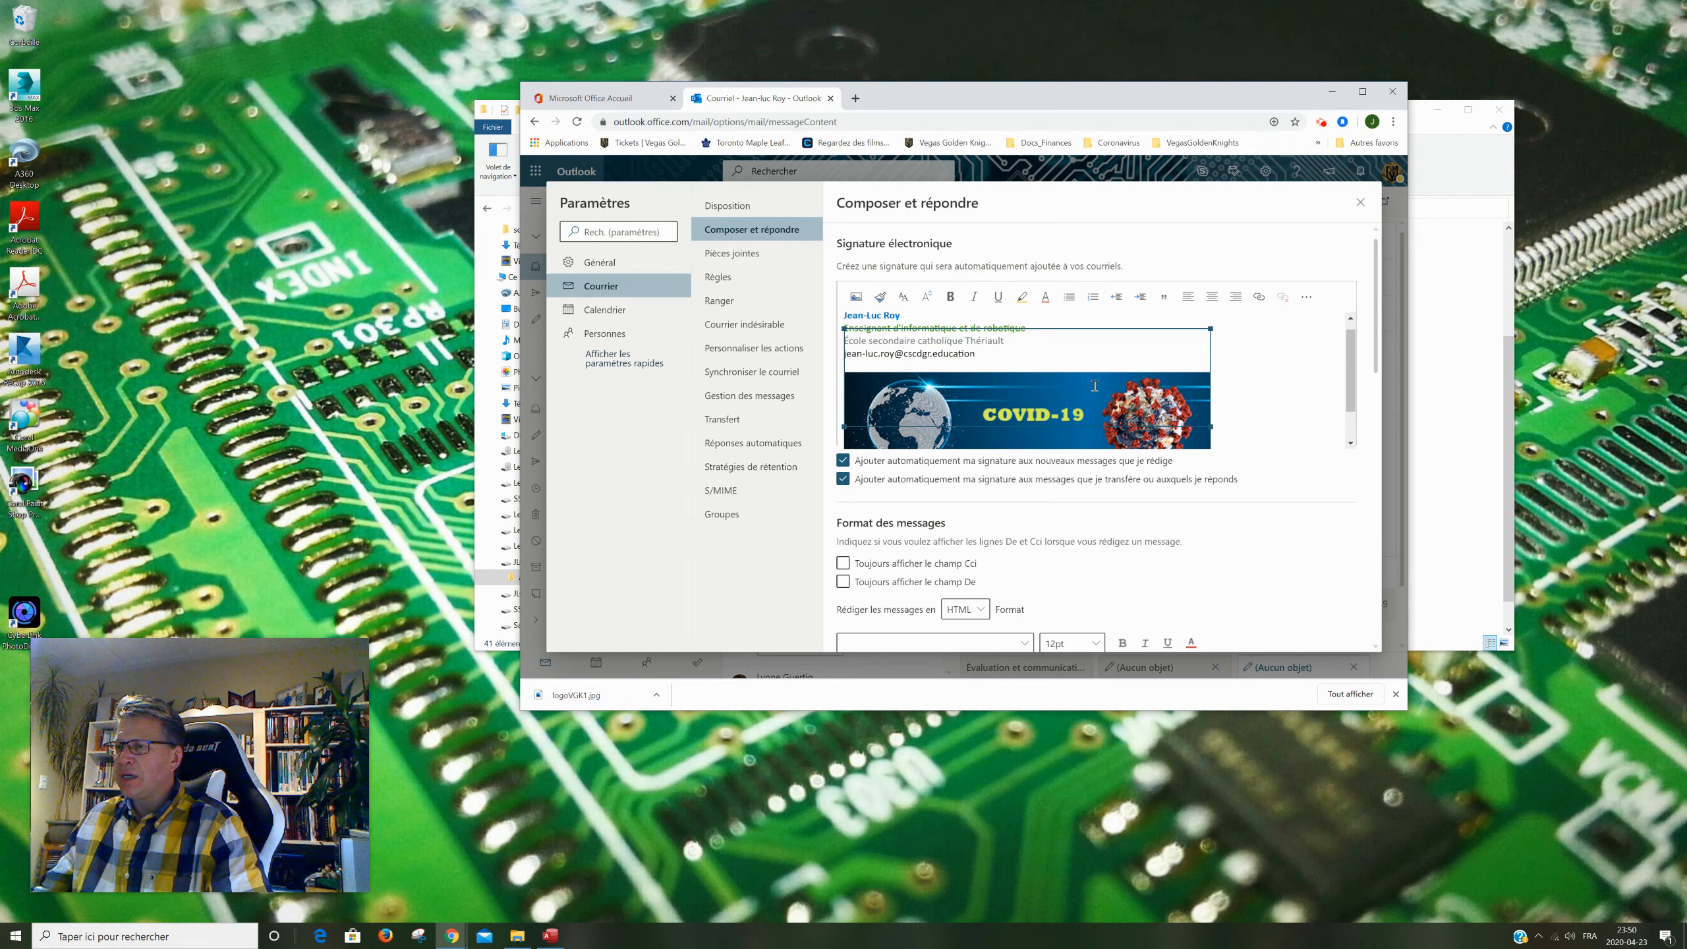
{"action": "scroll", "coordinate": [1060, 406], "scroll_direction": "up", "scroll_amount": 1}
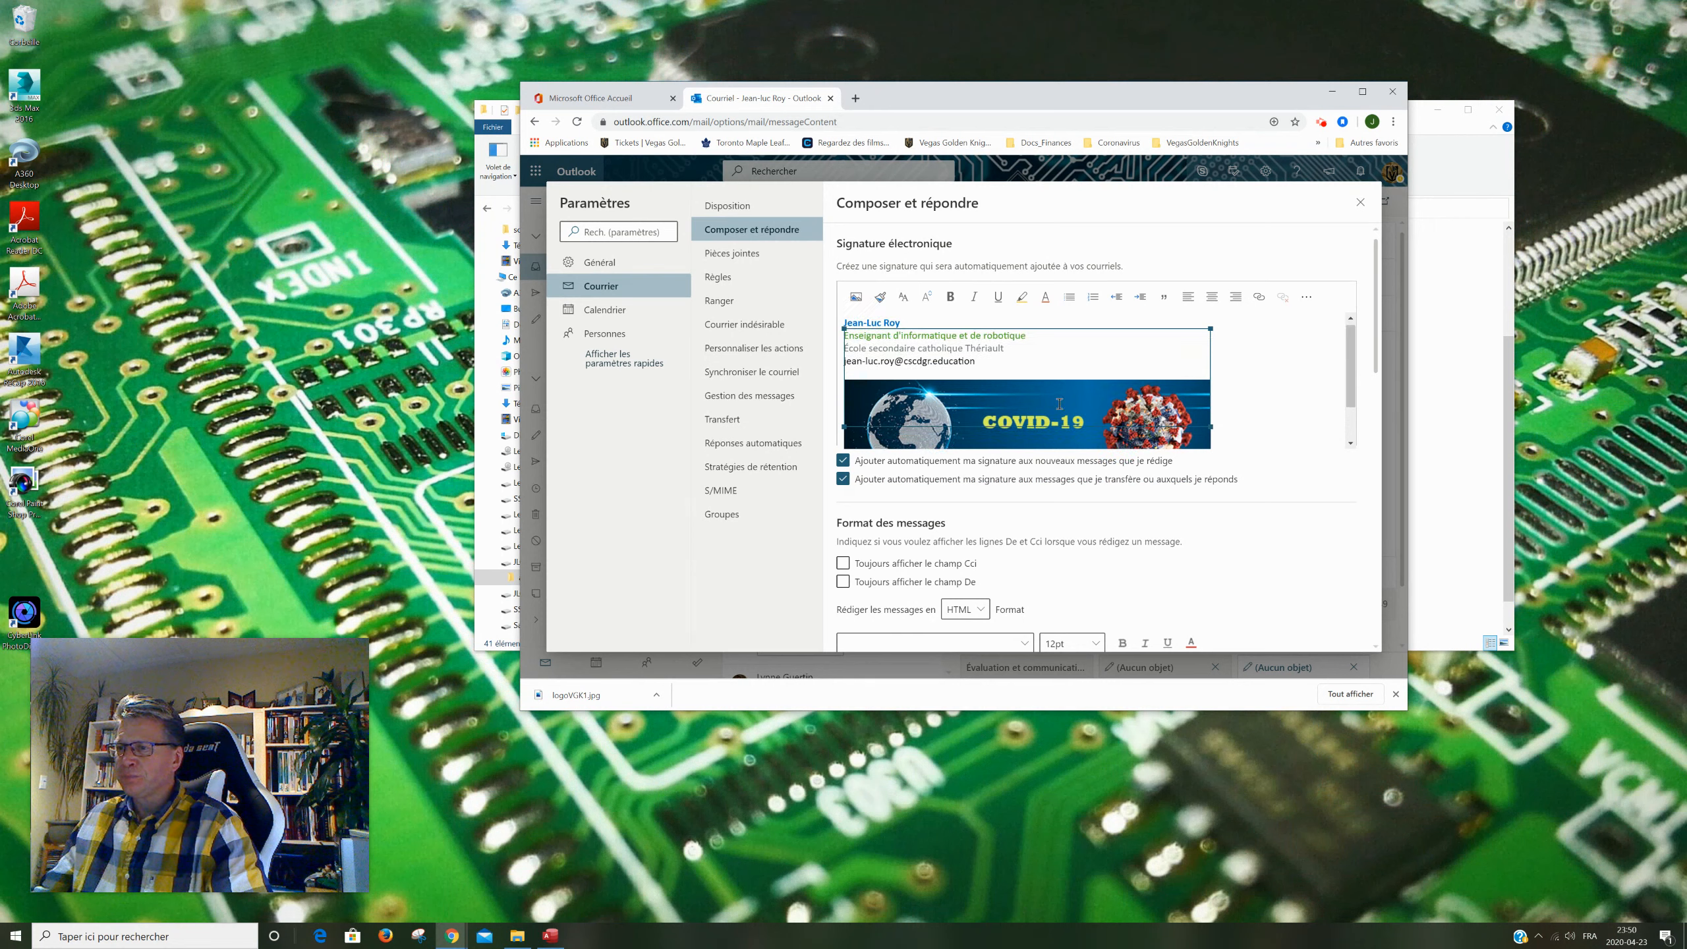
- Insert the picture logoVGK1.jpg from the a_avril2020 folder on drive M: into the electronic signature
{"action": "left_click", "coordinate": [856, 297]}
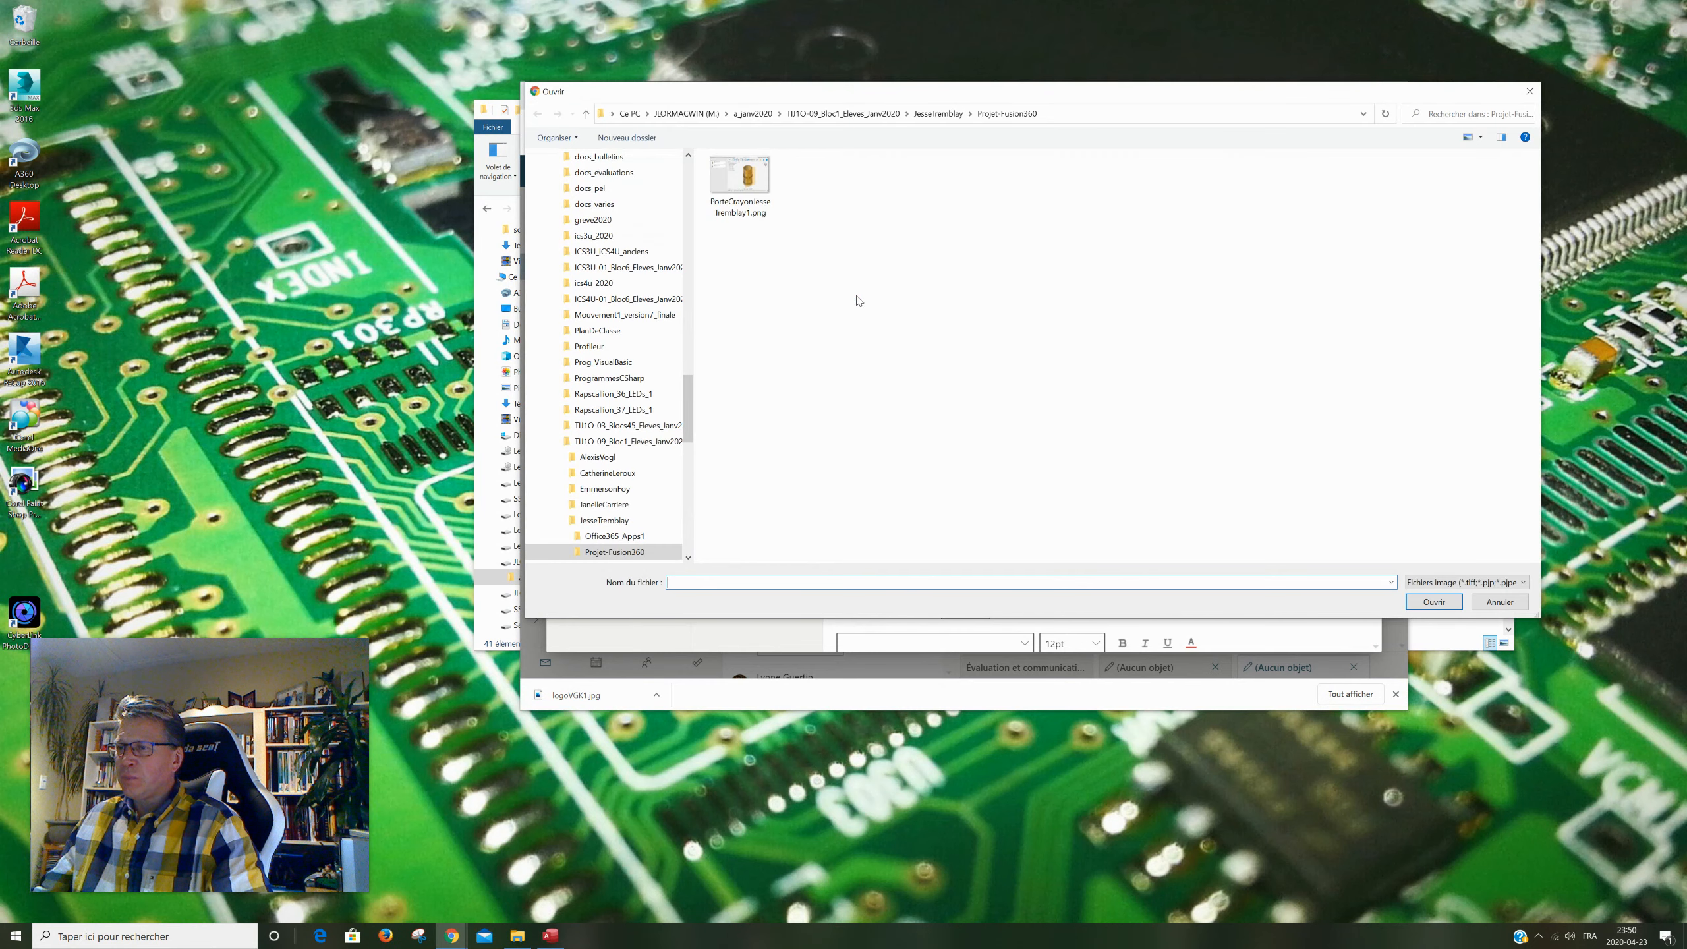
{"action": "left_click", "coordinate": [553, 442]}
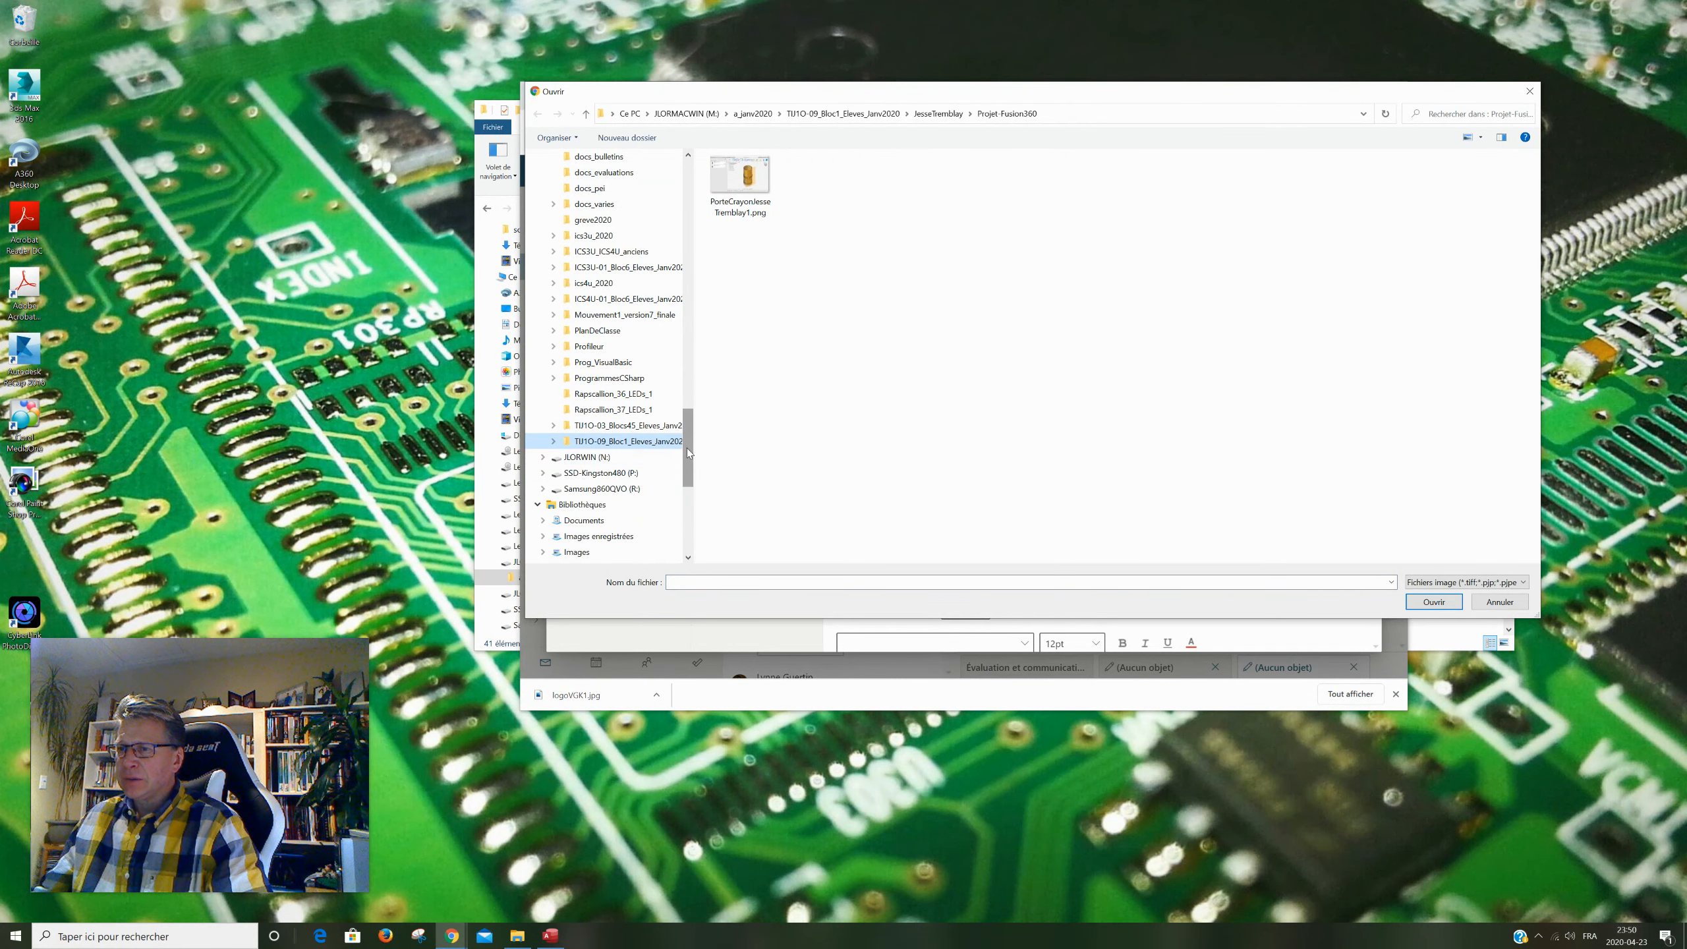
{"action": "scroll", "coordinate": [696, 405], "scroll_direction": "up", "scroll_amount": 5}
{"action": "scroll", "coordinate": [696, 404], "scroll_direction": "up", "scroll_amount": 2}
{"action": "left_click", "coordinate": [596, 378]}
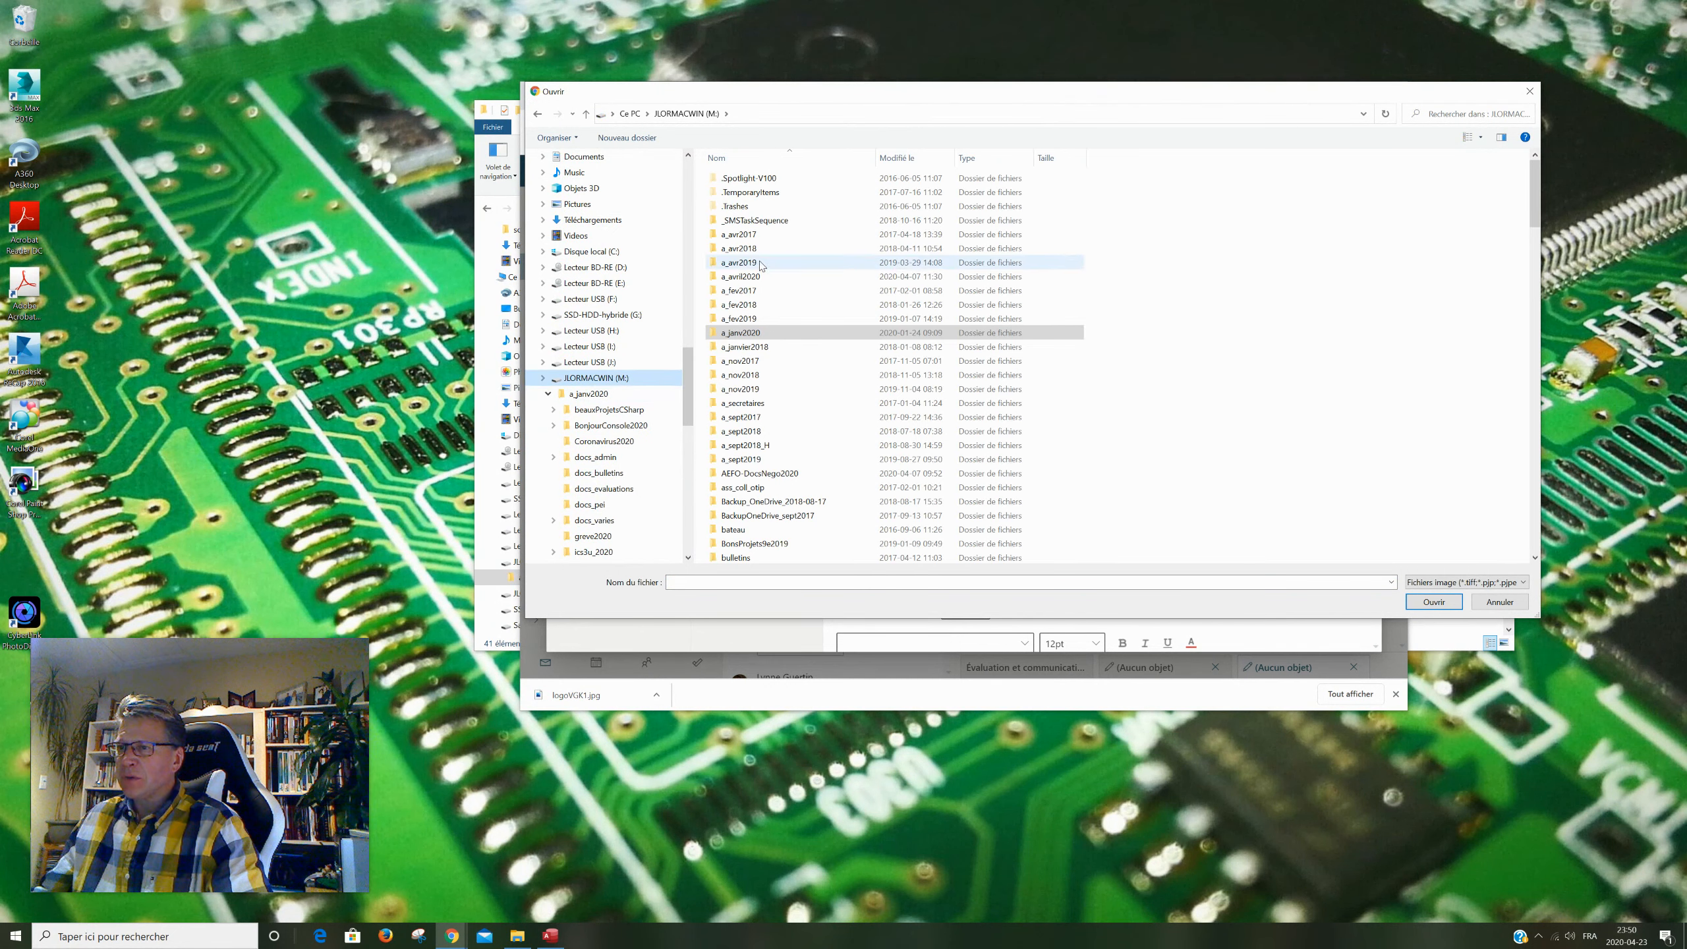
{"action": "double_click", "coordinate": [747, 276]}
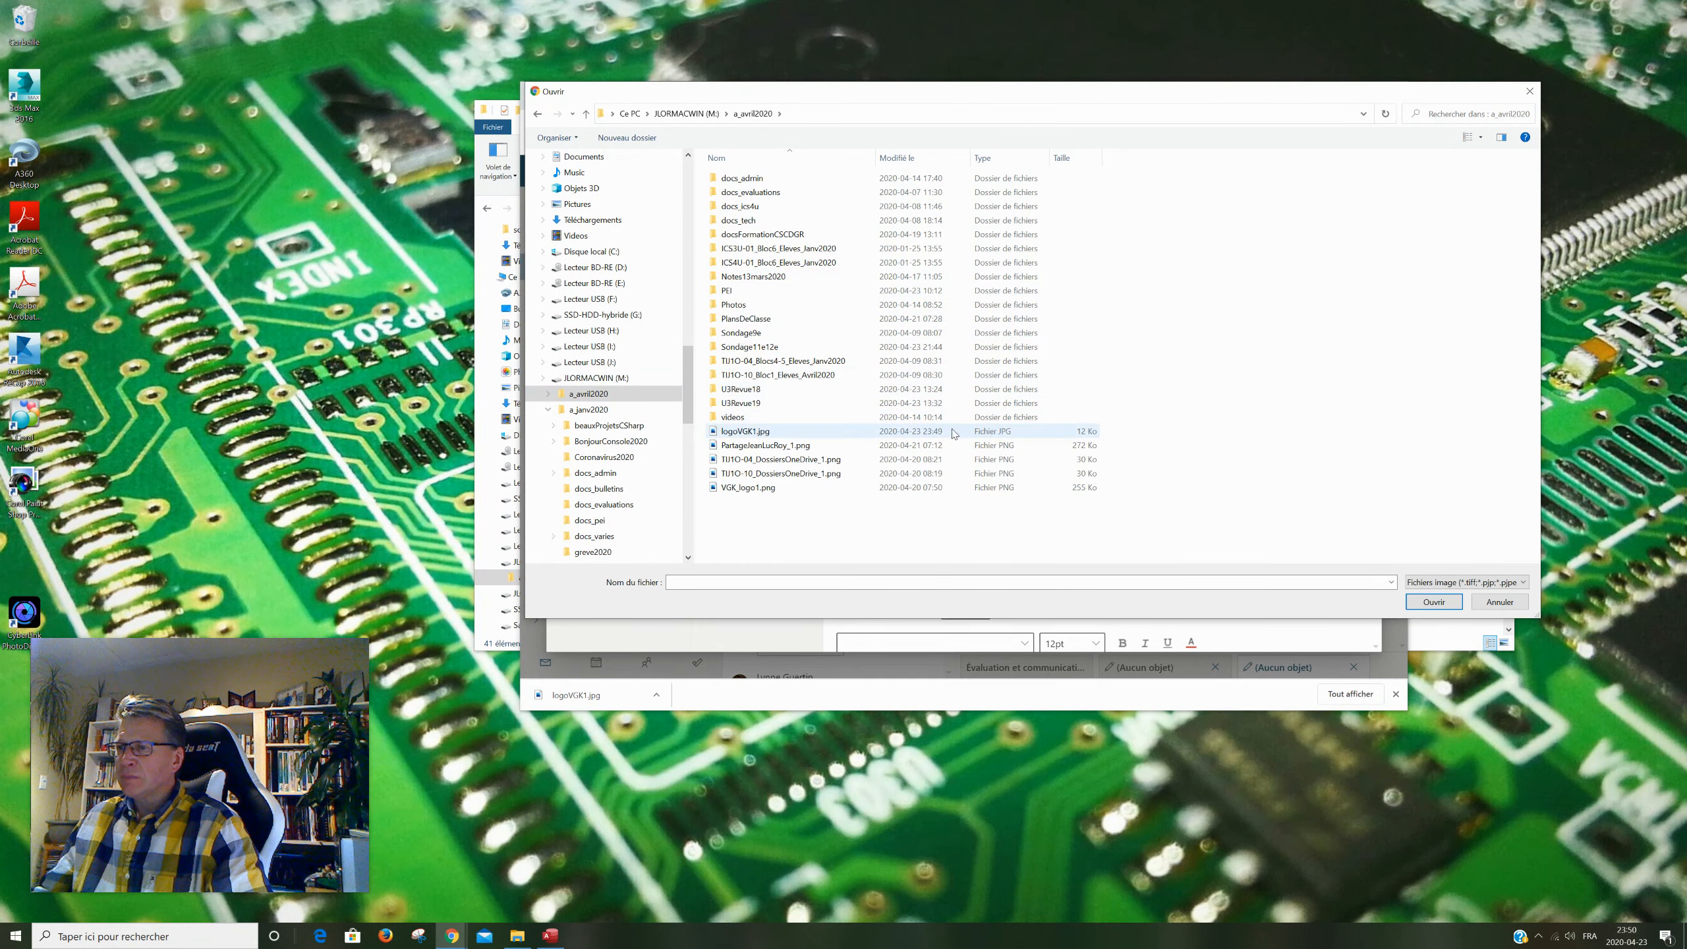
{"action": "left_click", "coordinate": [760, 432]}
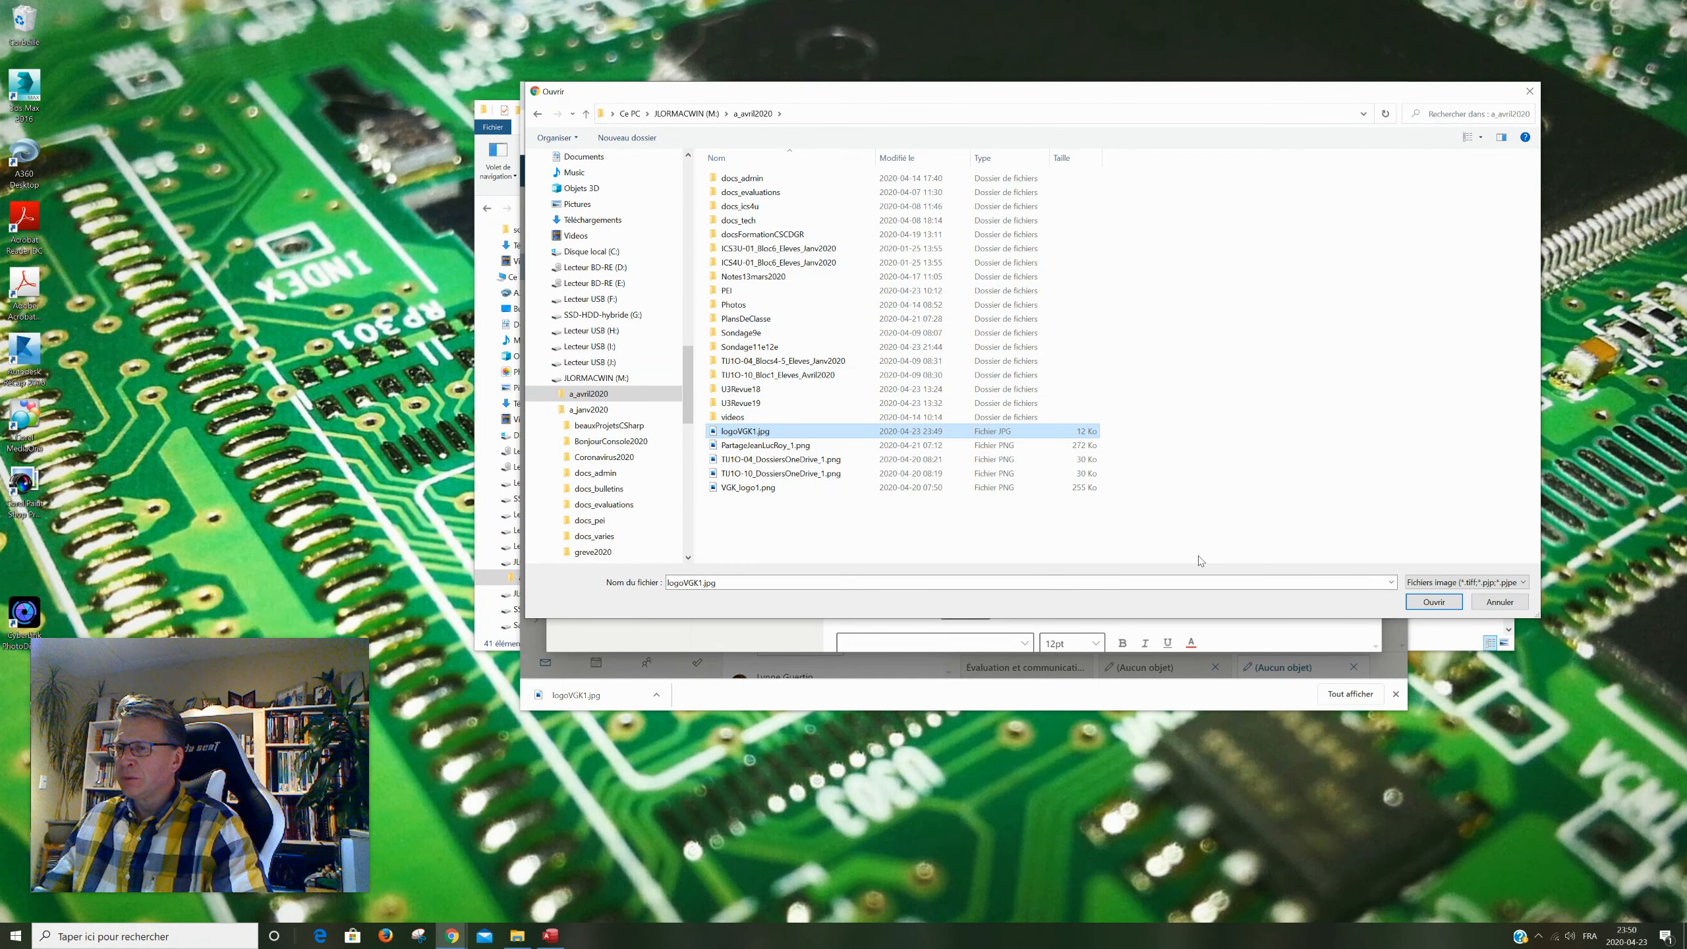
{"action": "left_click", "coordinate": [1432, 603]}
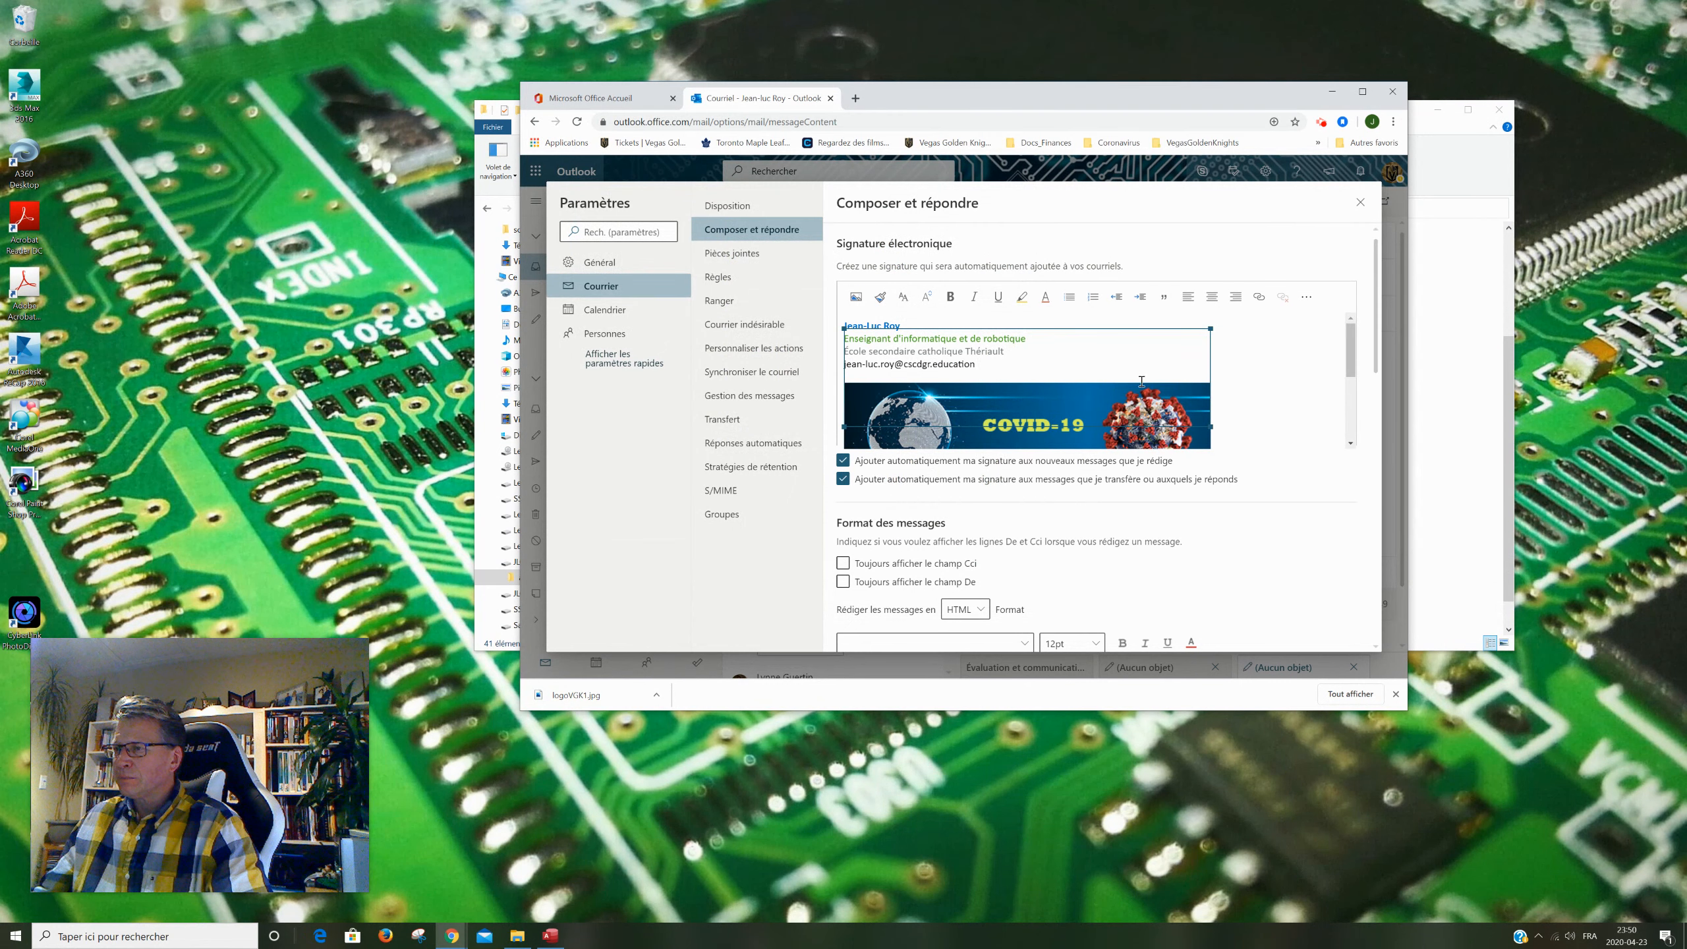
- Examine the COVID-19 banner and the Vegas Golden Knights logo in the signature, selecting each picture
{"action": "left_click", "coordinate": [1201, 441]}
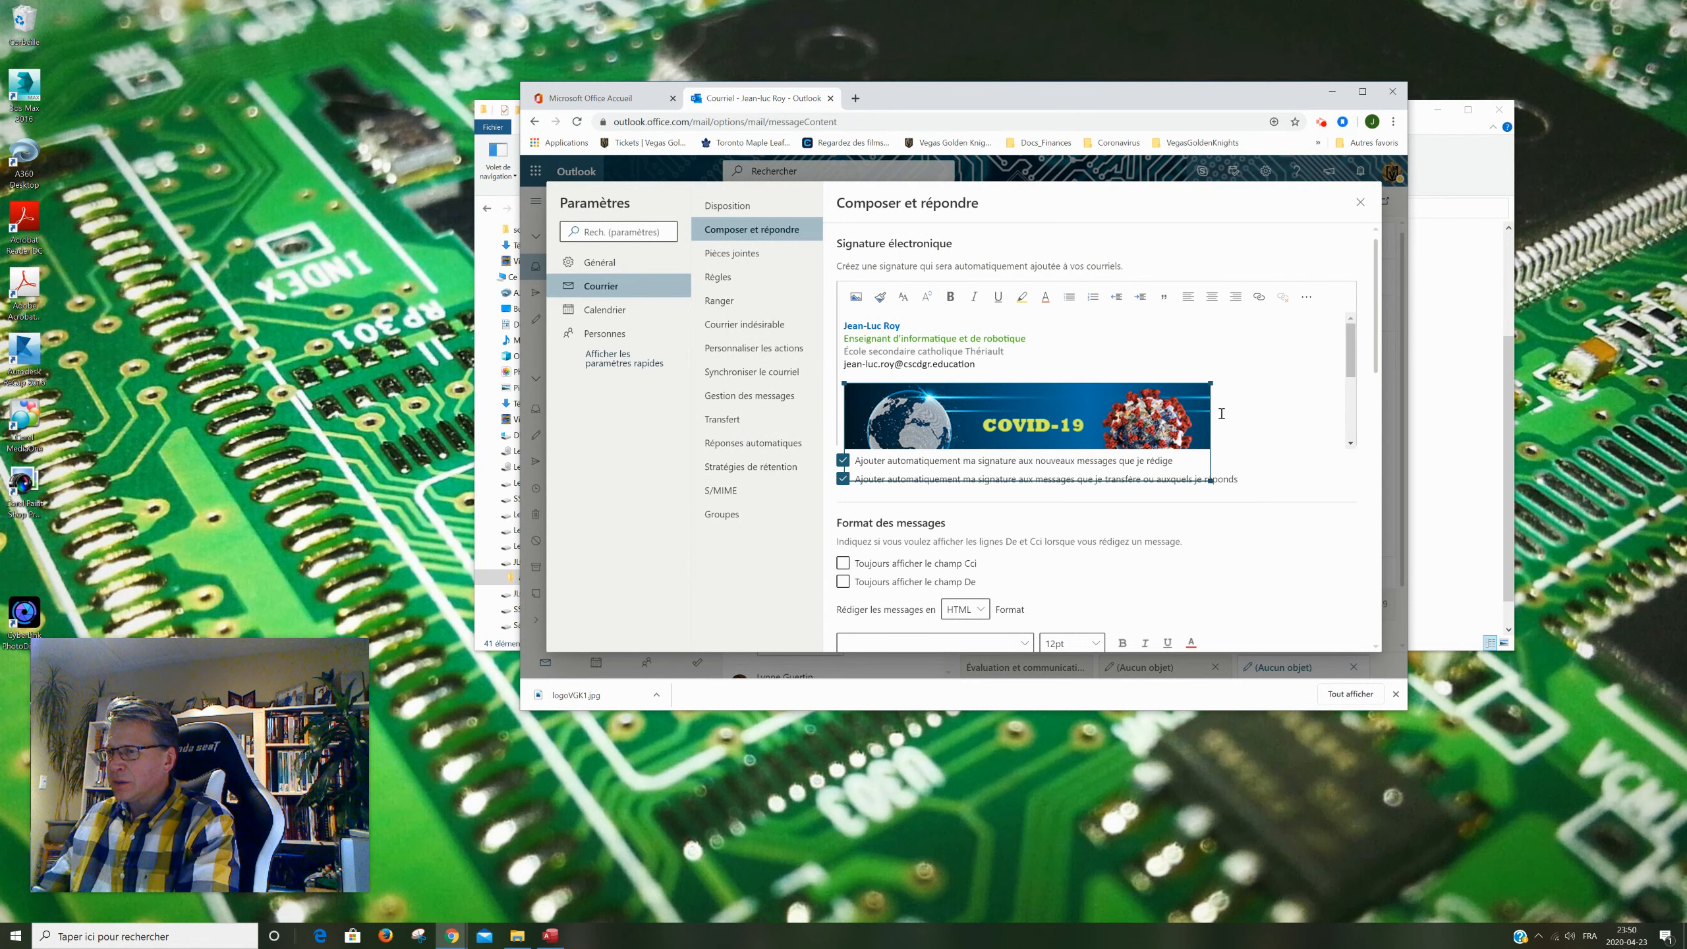
{"action": "scroll", "coordinate": [1082, 364], "scroll_direction": "down", "scroll_amount": 3}
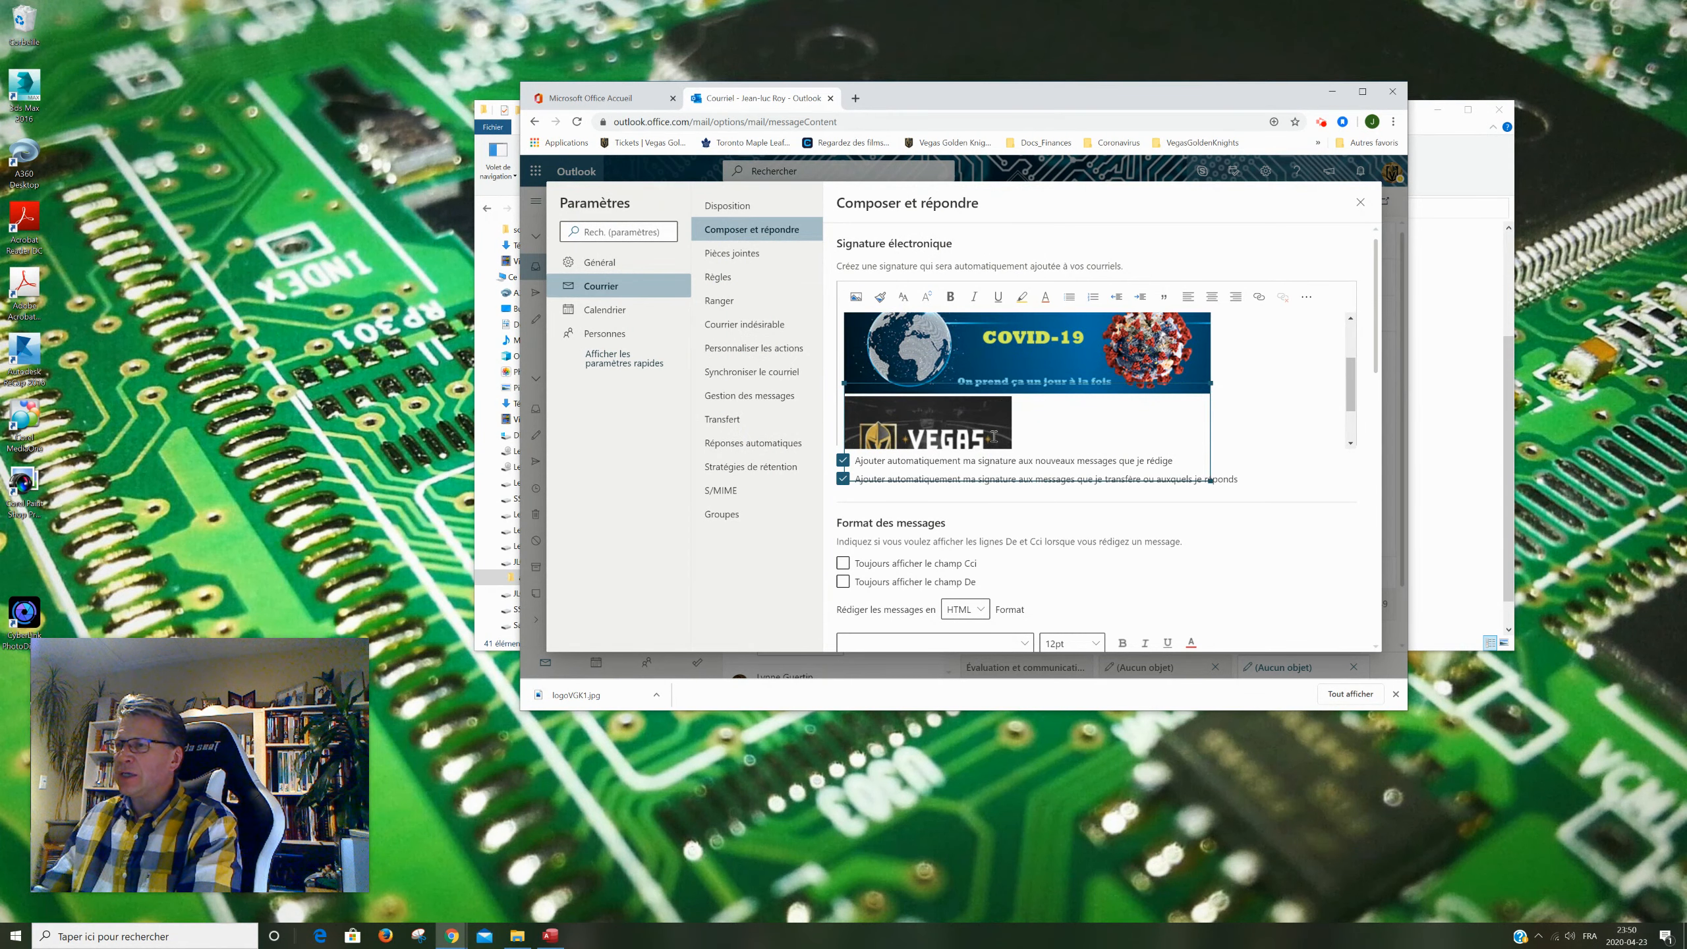
{"action": "left_click", "coordinate": [983, 371]}
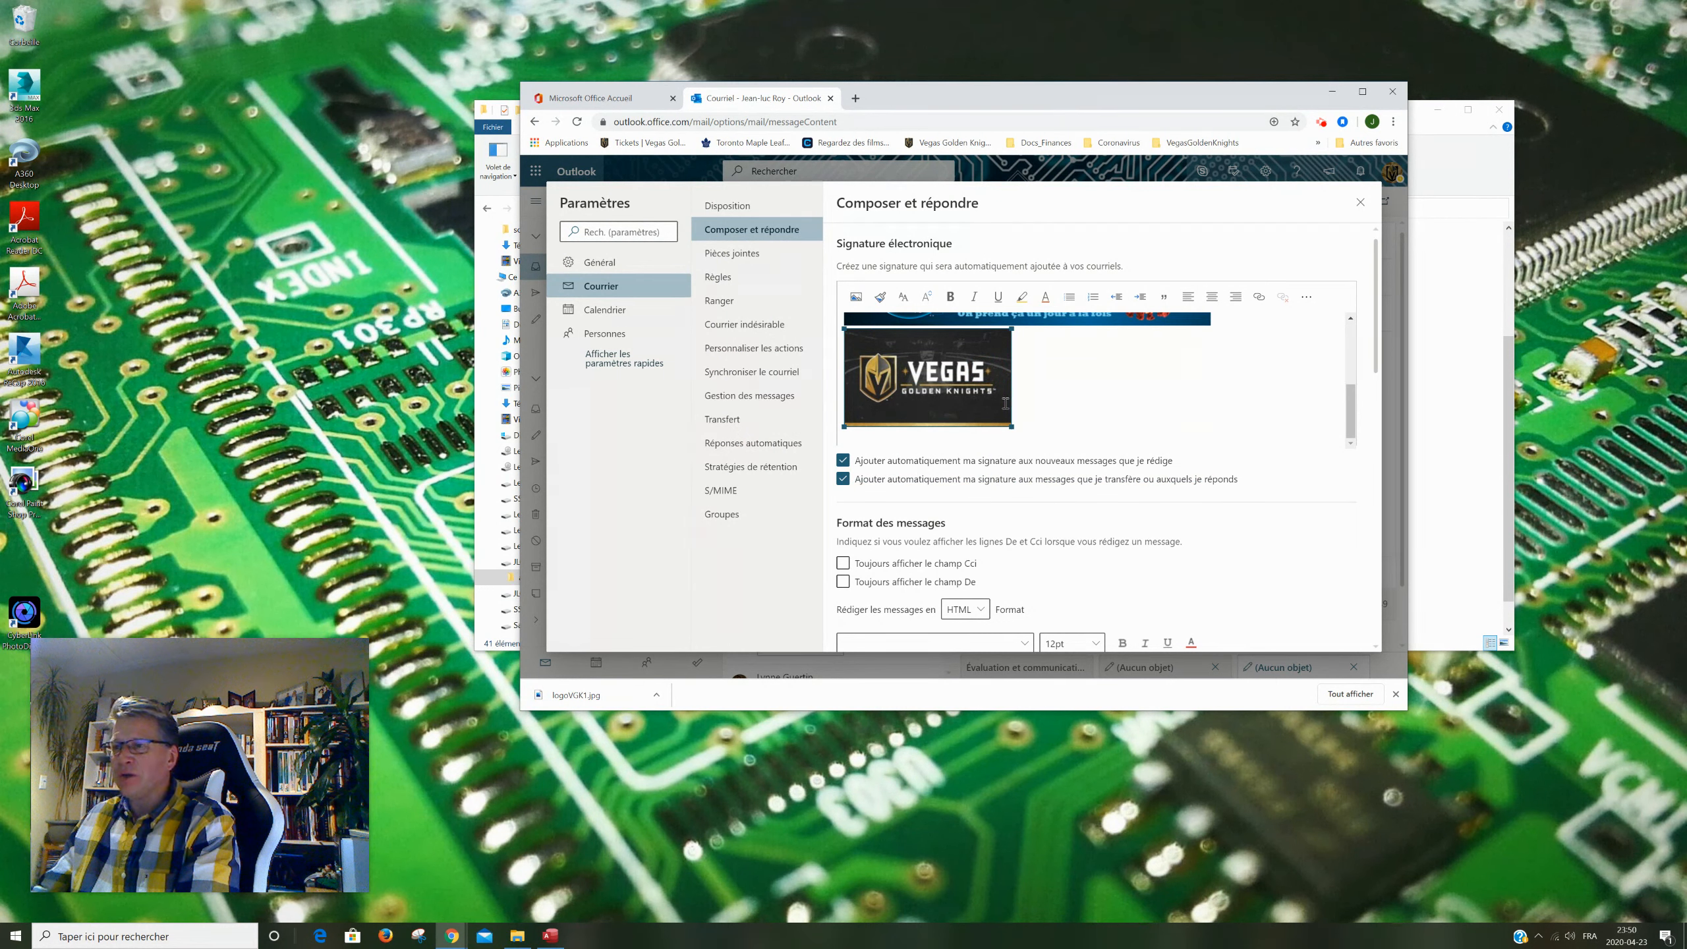
{"action": "scroll", "coordinate": [1100, 394], "scroll_direction": "up", "scroll_amount": 2}
{"action": "scroll", "coordinate": [1051, 409], "scroll_direction": "up", "scroll_amount": 1}
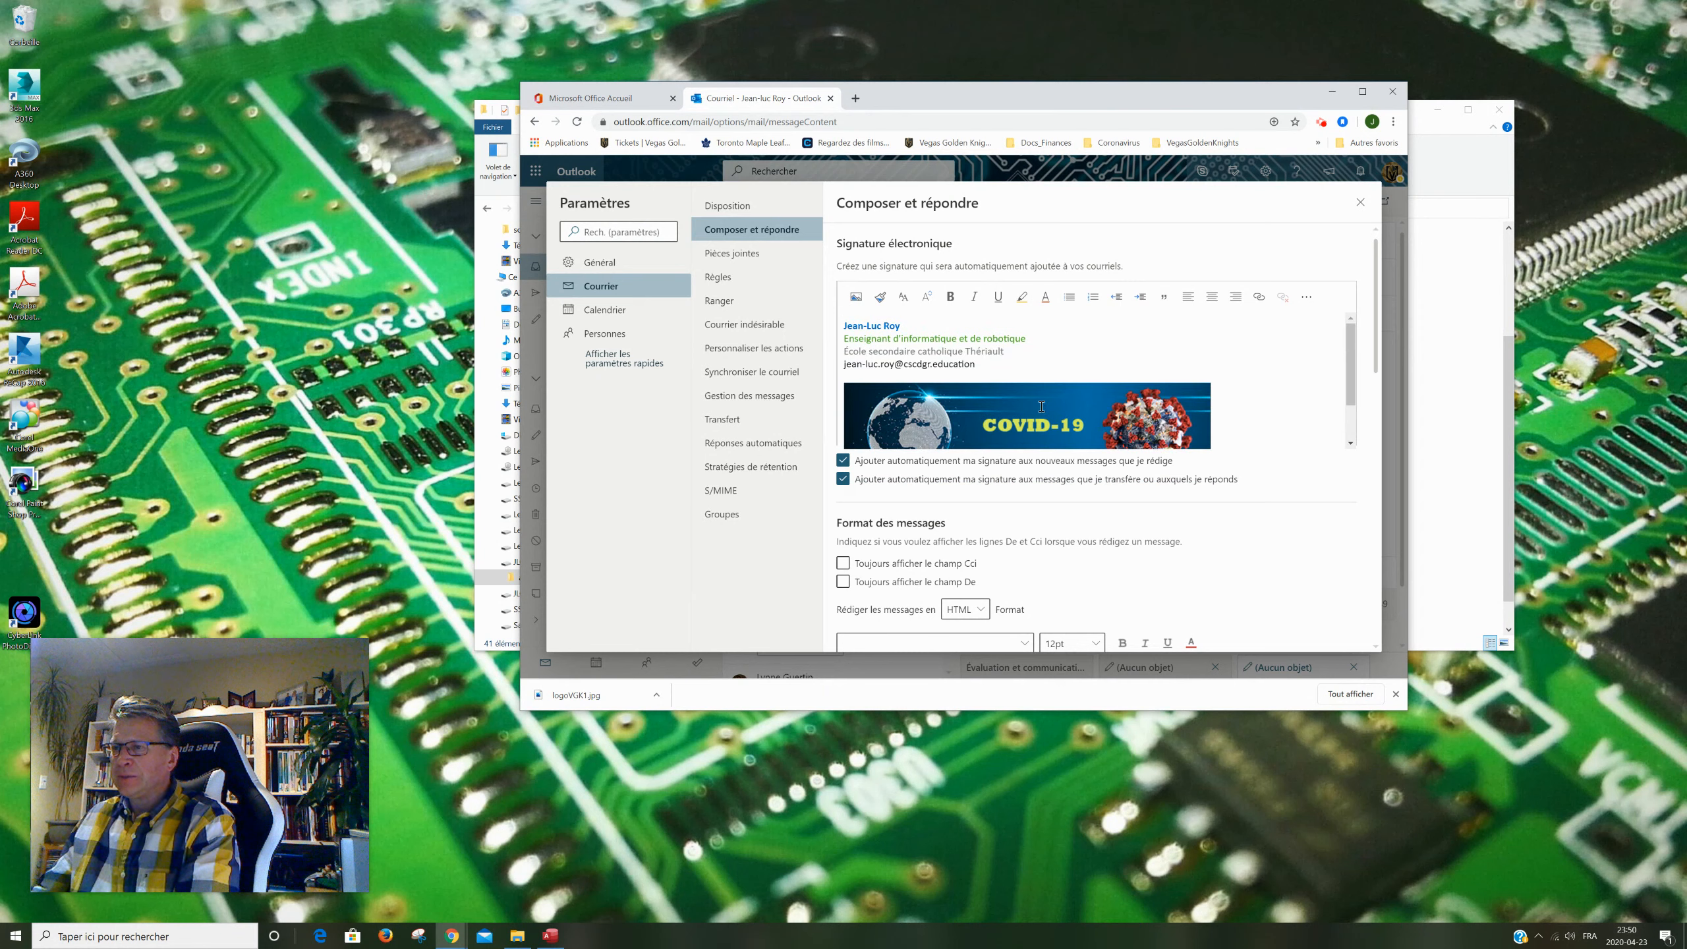
- Replace the job title line in the electronic signature with "Élève de 9e année"
{"action": "left_click_drag", "start_coordinate": [903, 332], "coordinate": [838, 326]}
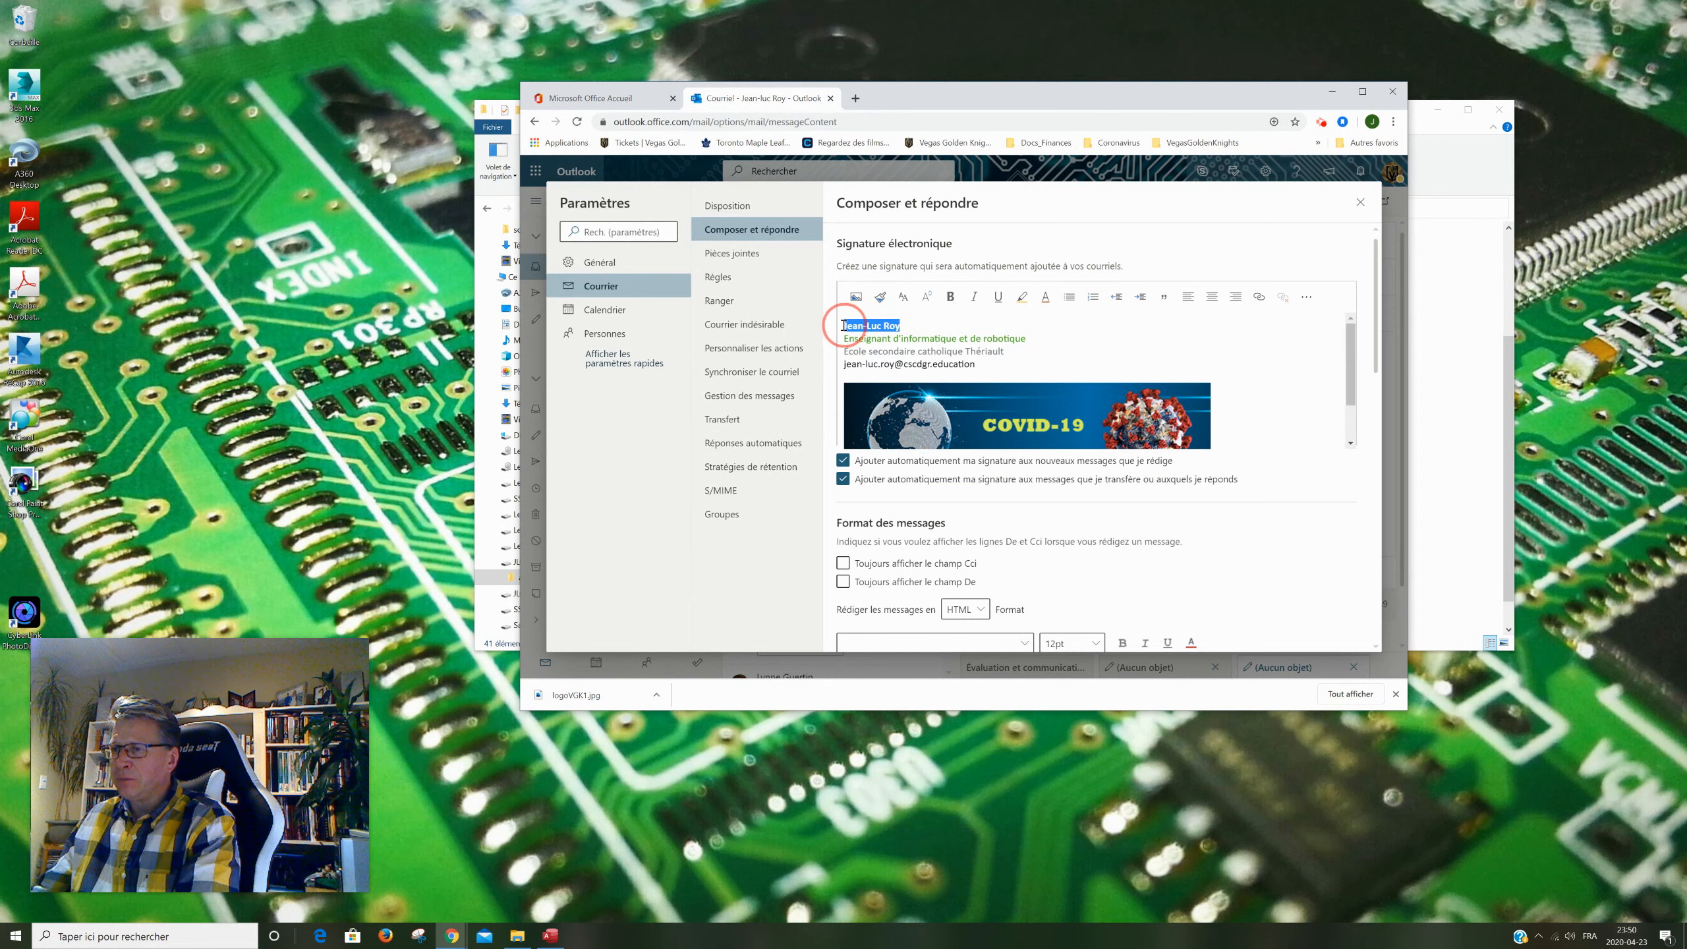
{"action": "left_click", "coordinate": [1021, 330]}
{"action": "left_click_drag", "start_coordinate": [1035, 340], "coordinate": [839, 344]}
{"action": "left_click", "coordinate": [1121, 343]}
{"action": "double_click", "coordinate": [1037, 337]}
{"action": "left_click_drag", "start_coordinate": [1036, 336], "coordinate": [880, 344]}
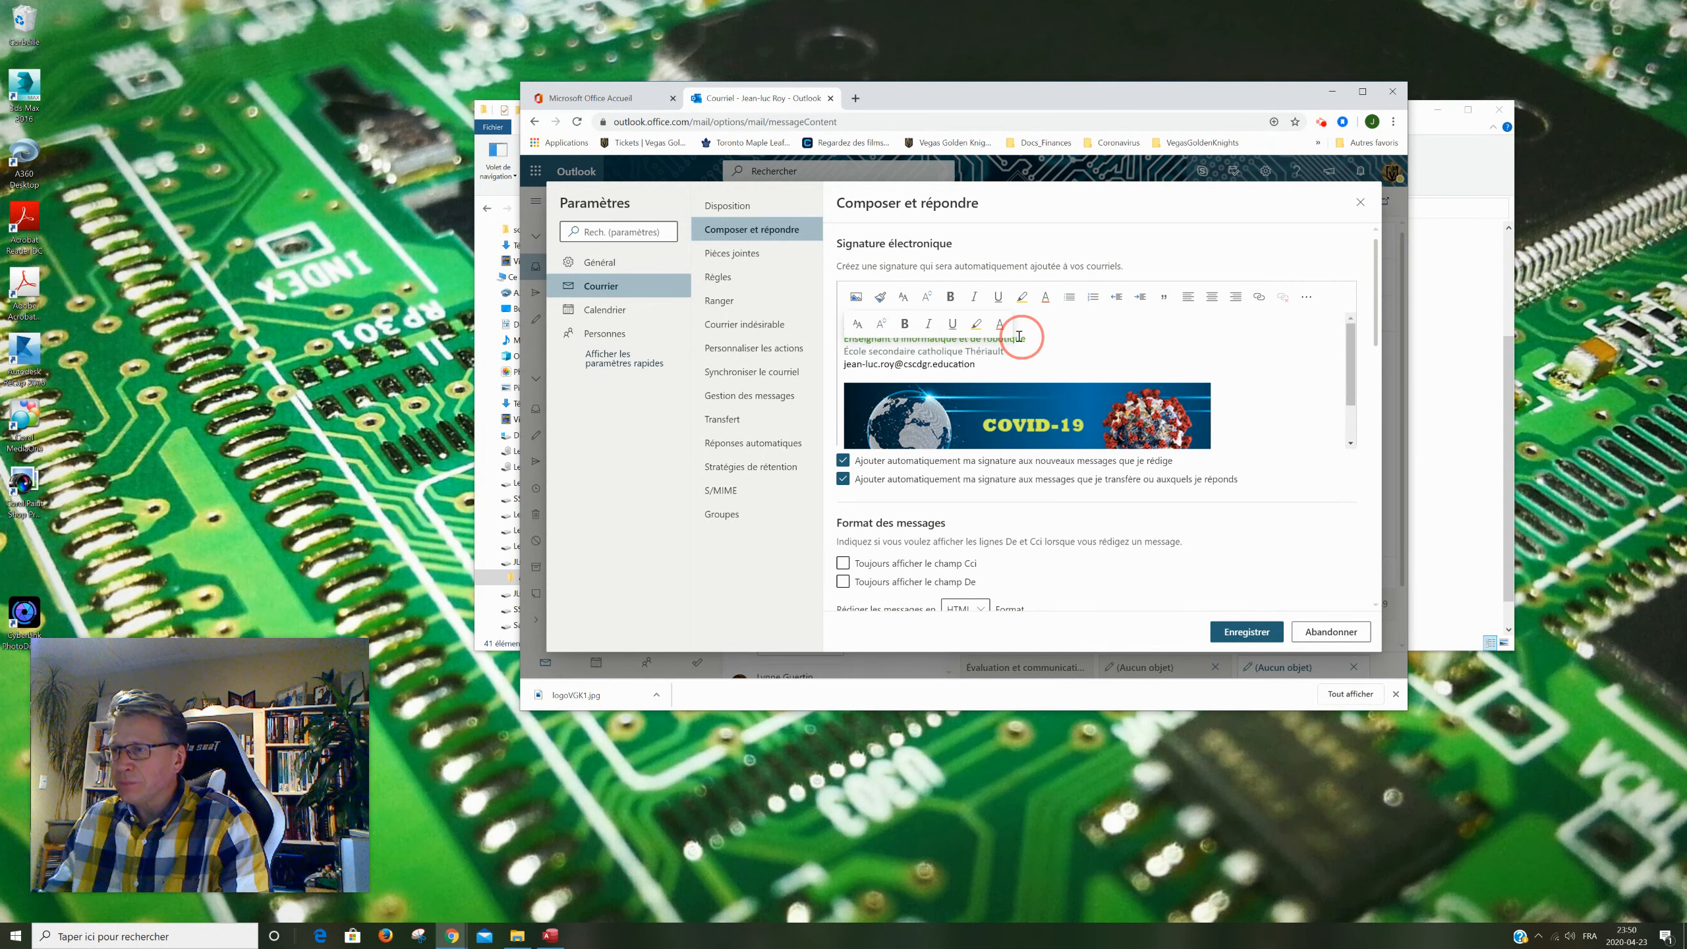
{"action": "key", "text": "ctrl+z"}
{"action": "left_click_drag", "start_coordinate": [1033, 341], "coordinate": [842, 344]}
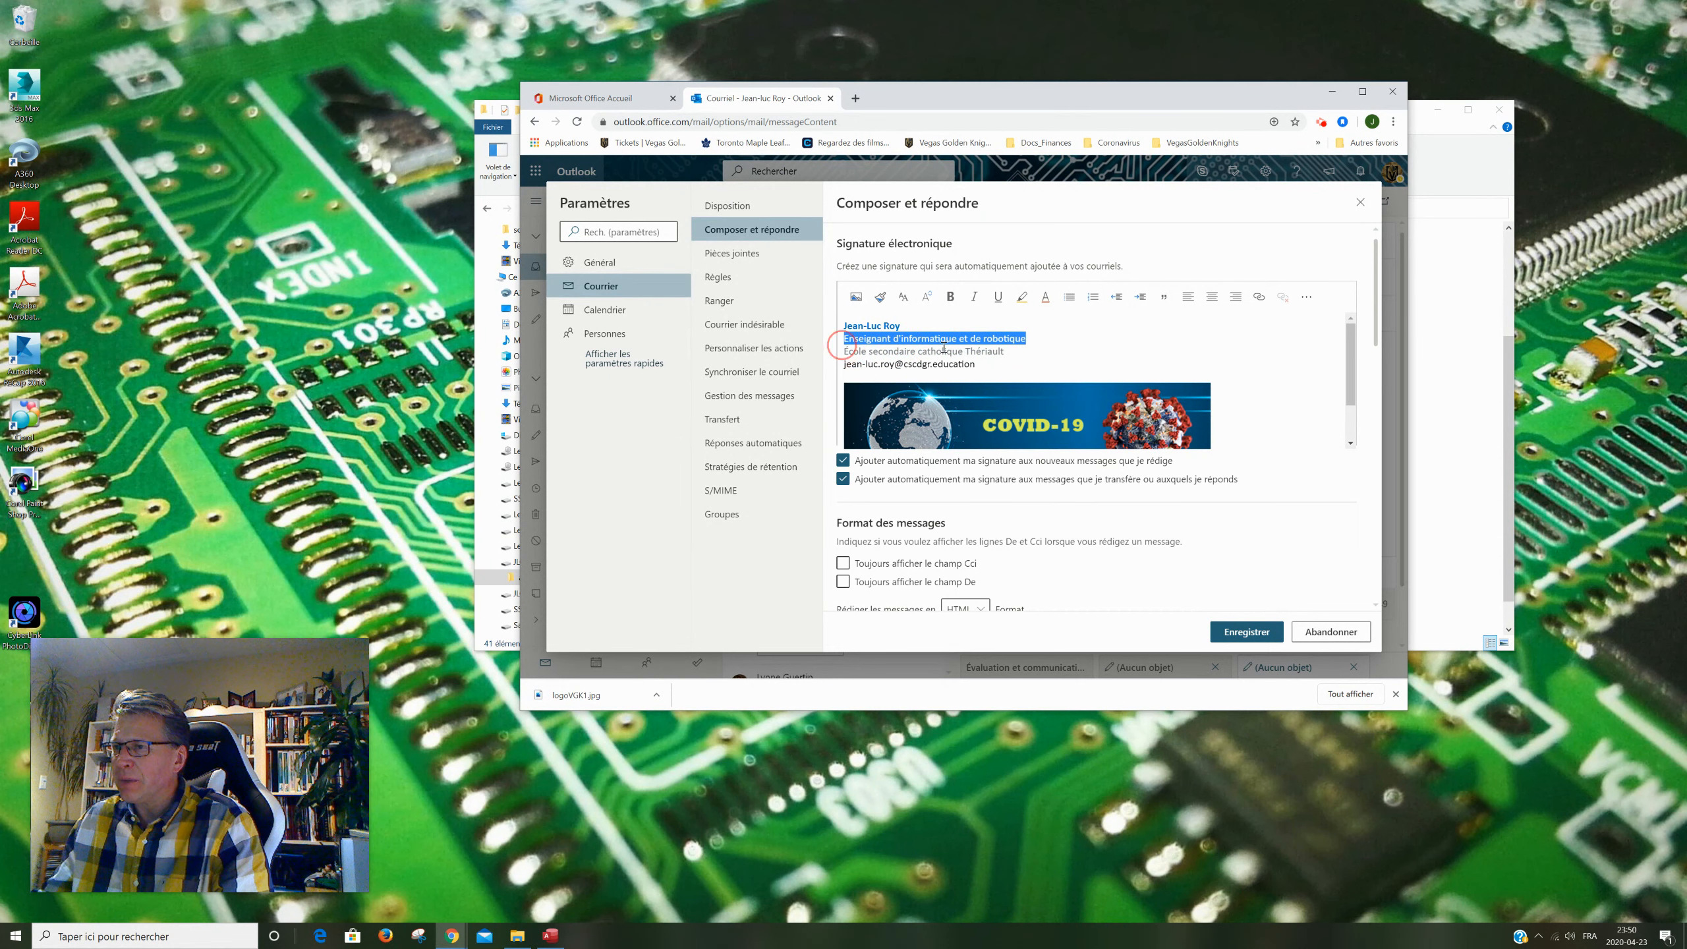
{"action": "type", "text": "E"}
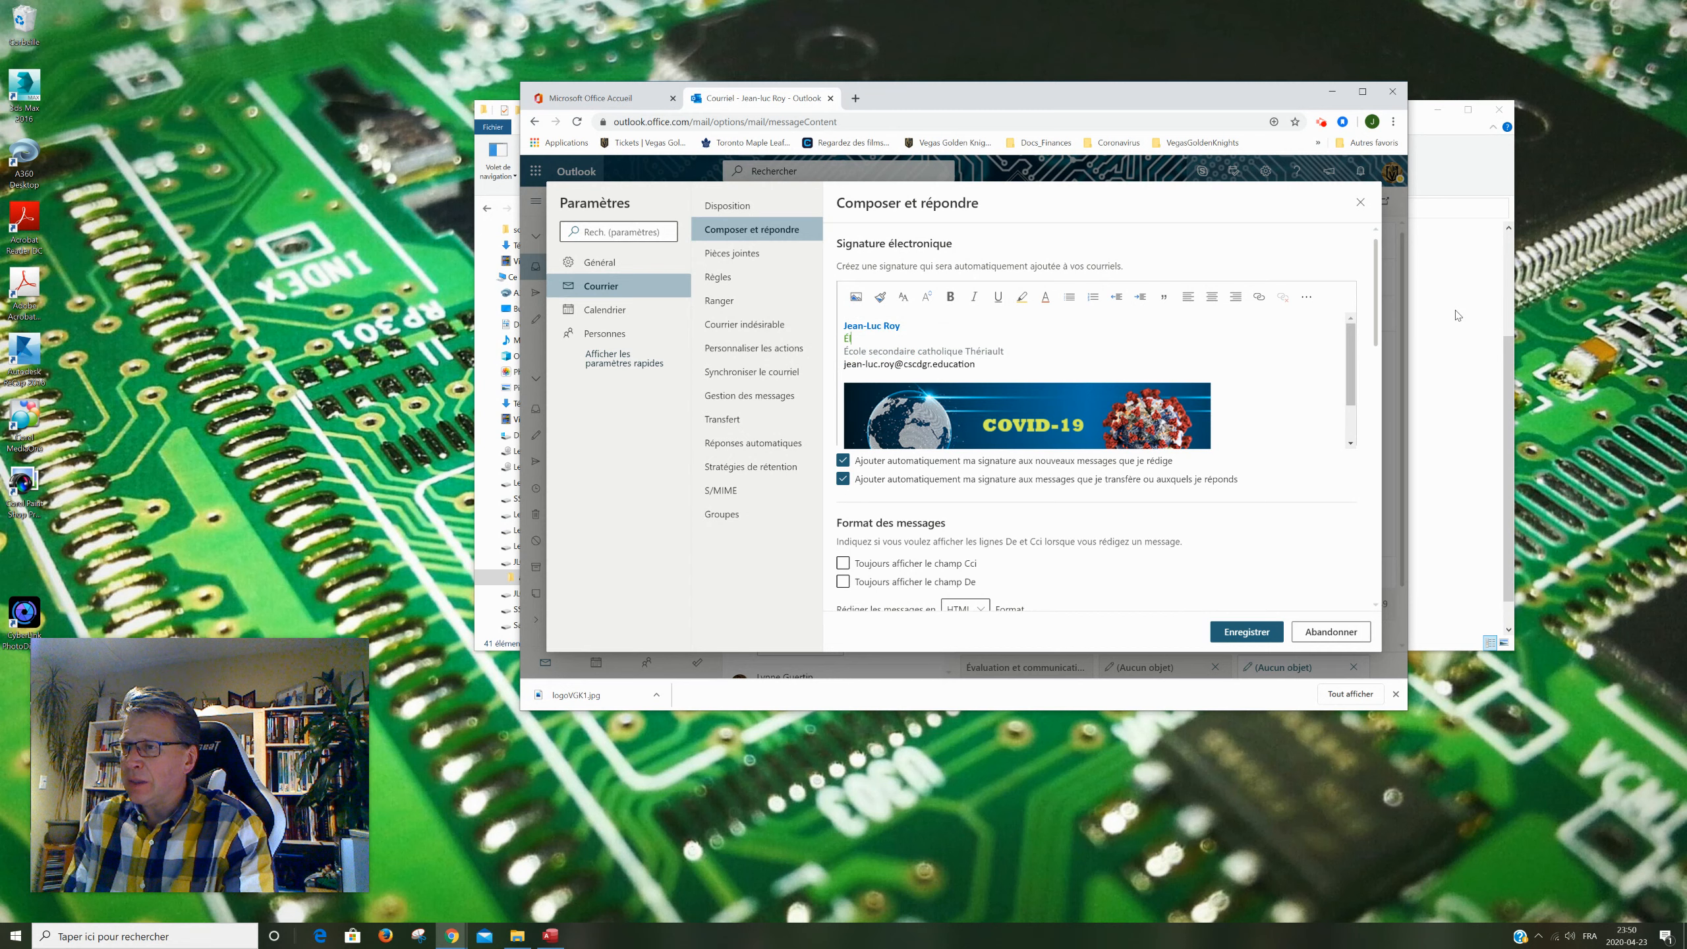
{"action": "type", "text": "9e année"}
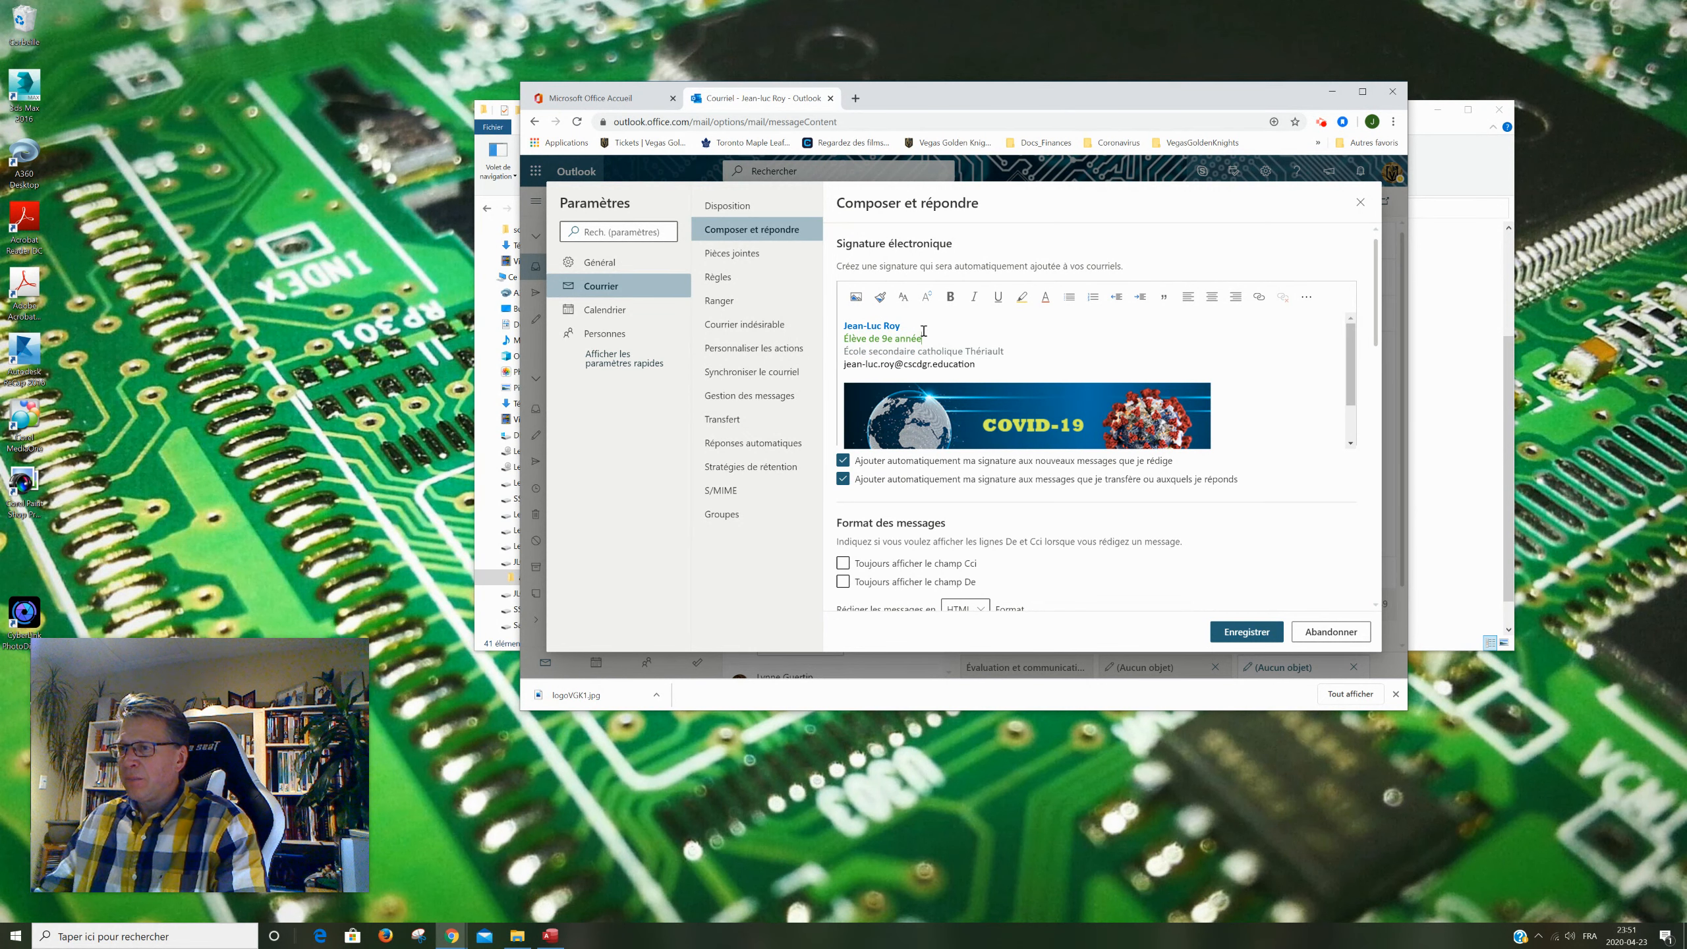
- Look at the font colours available for the signature's name line and check the signature text above the banner
{"action": "left_click_drag", "start_coordinate": [908, 326], "coordinate": [842, 326]}
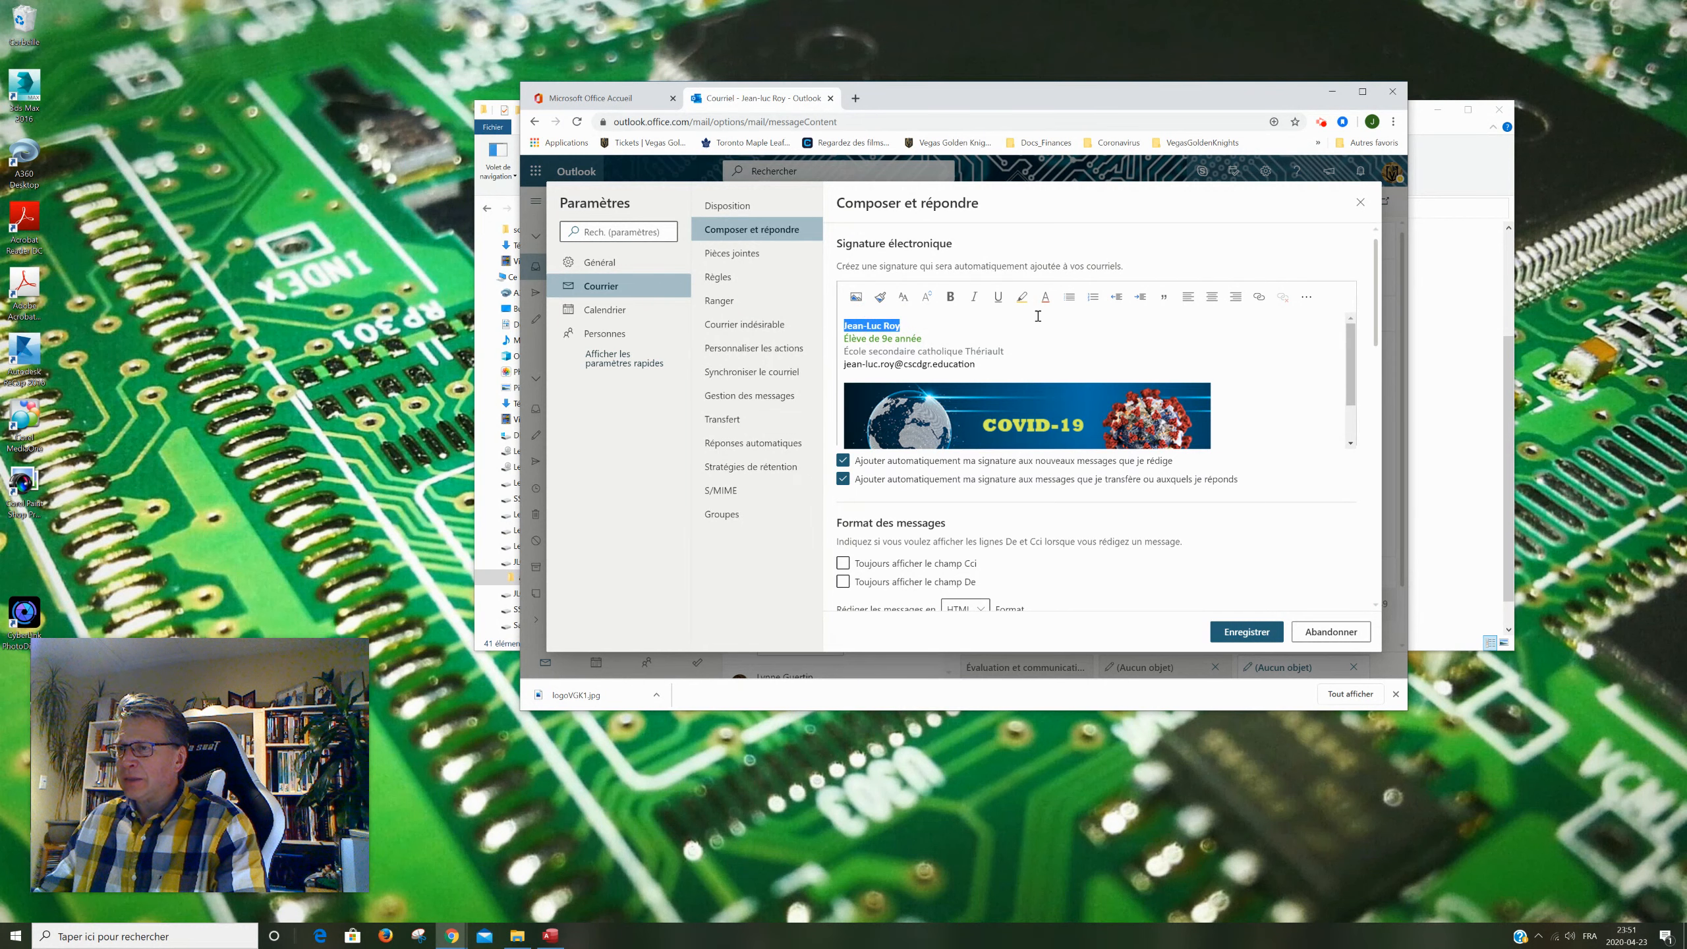
{"action": "left_click", "coordinate": [1045, 297]}
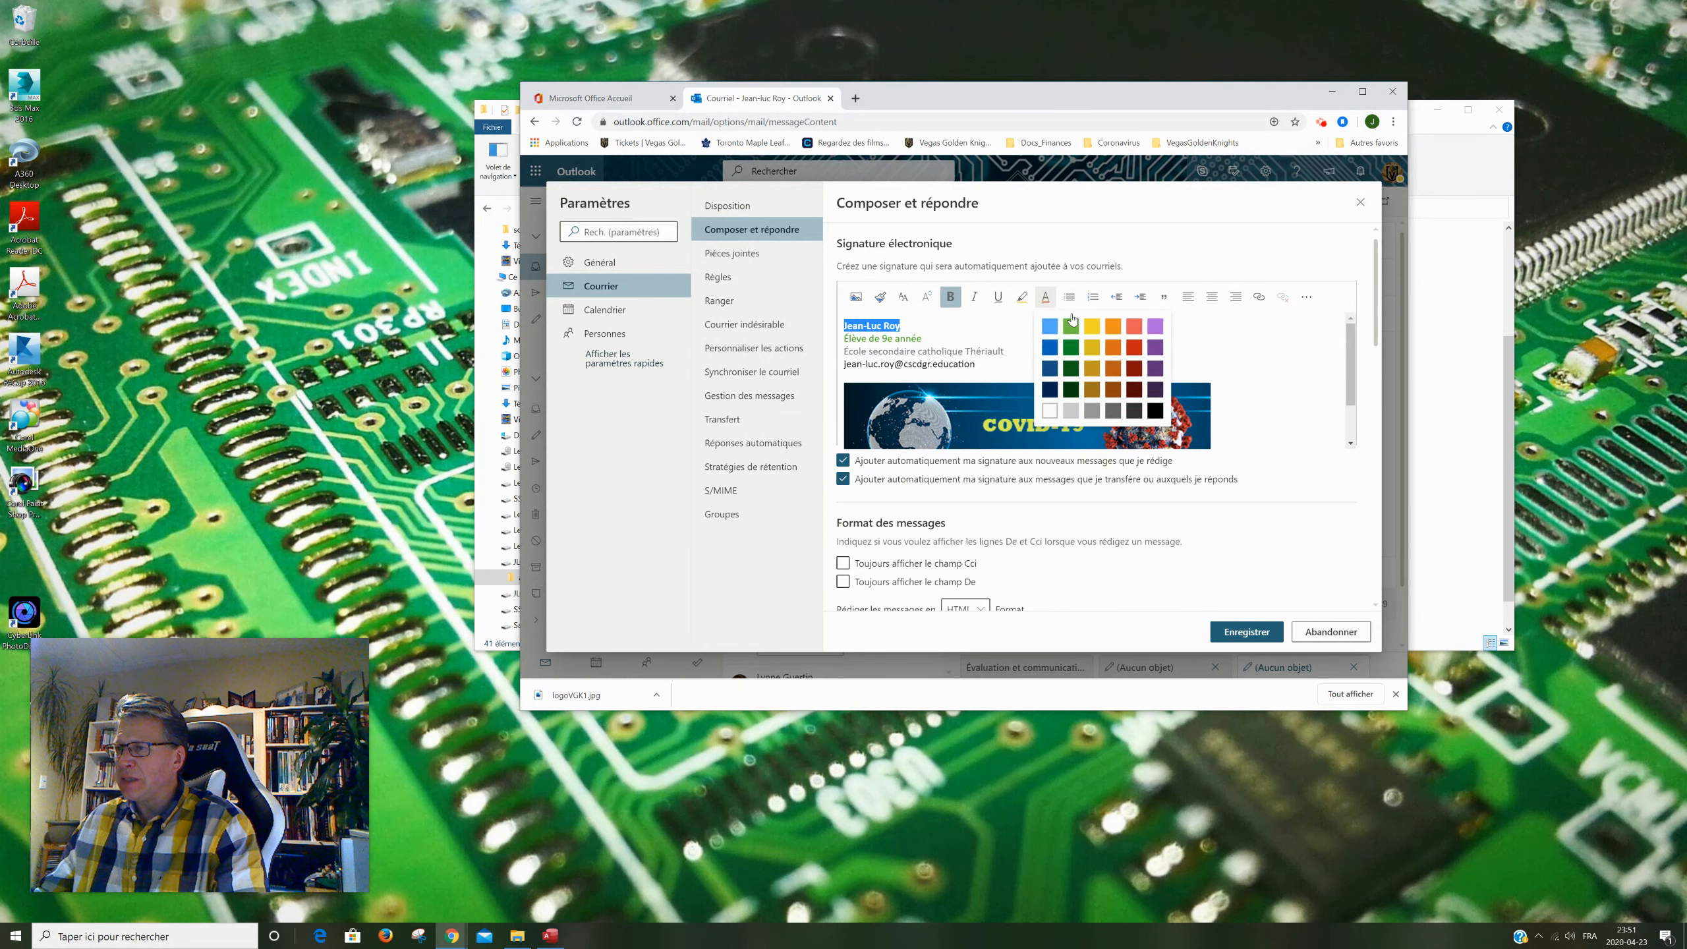
{"action": "left_click", "coordinate": [955, 338]}
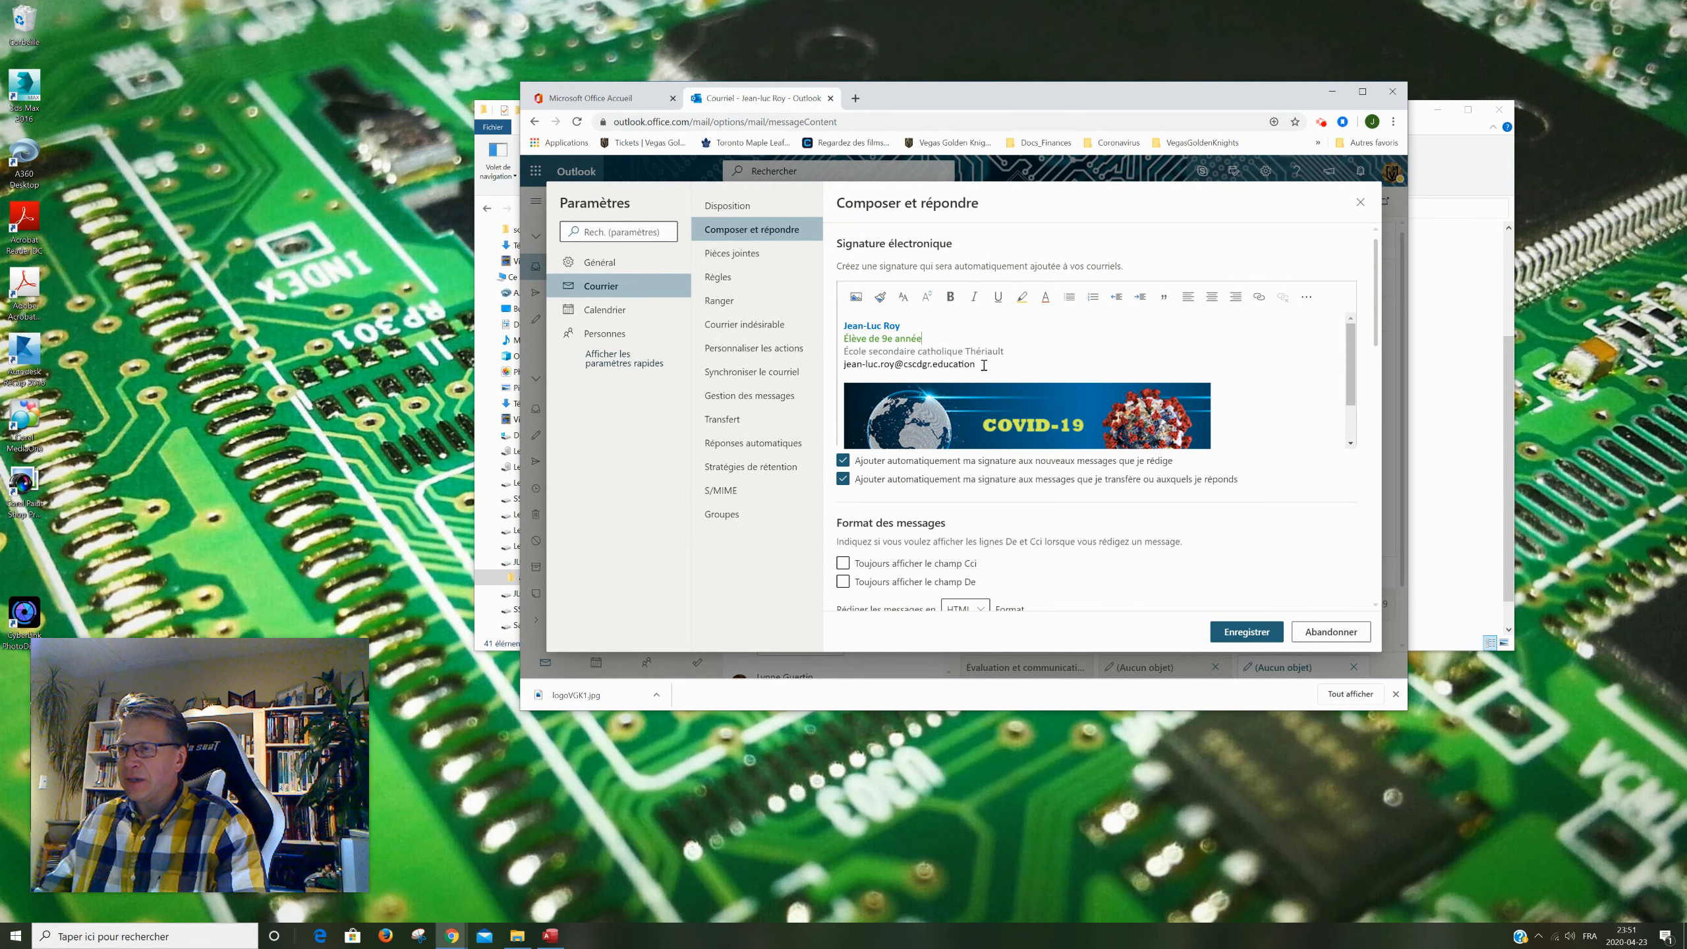
{"action": "scroll", "coordinate": [1090, 407], "scroll_direction": "down", "scroll_amount": 1}
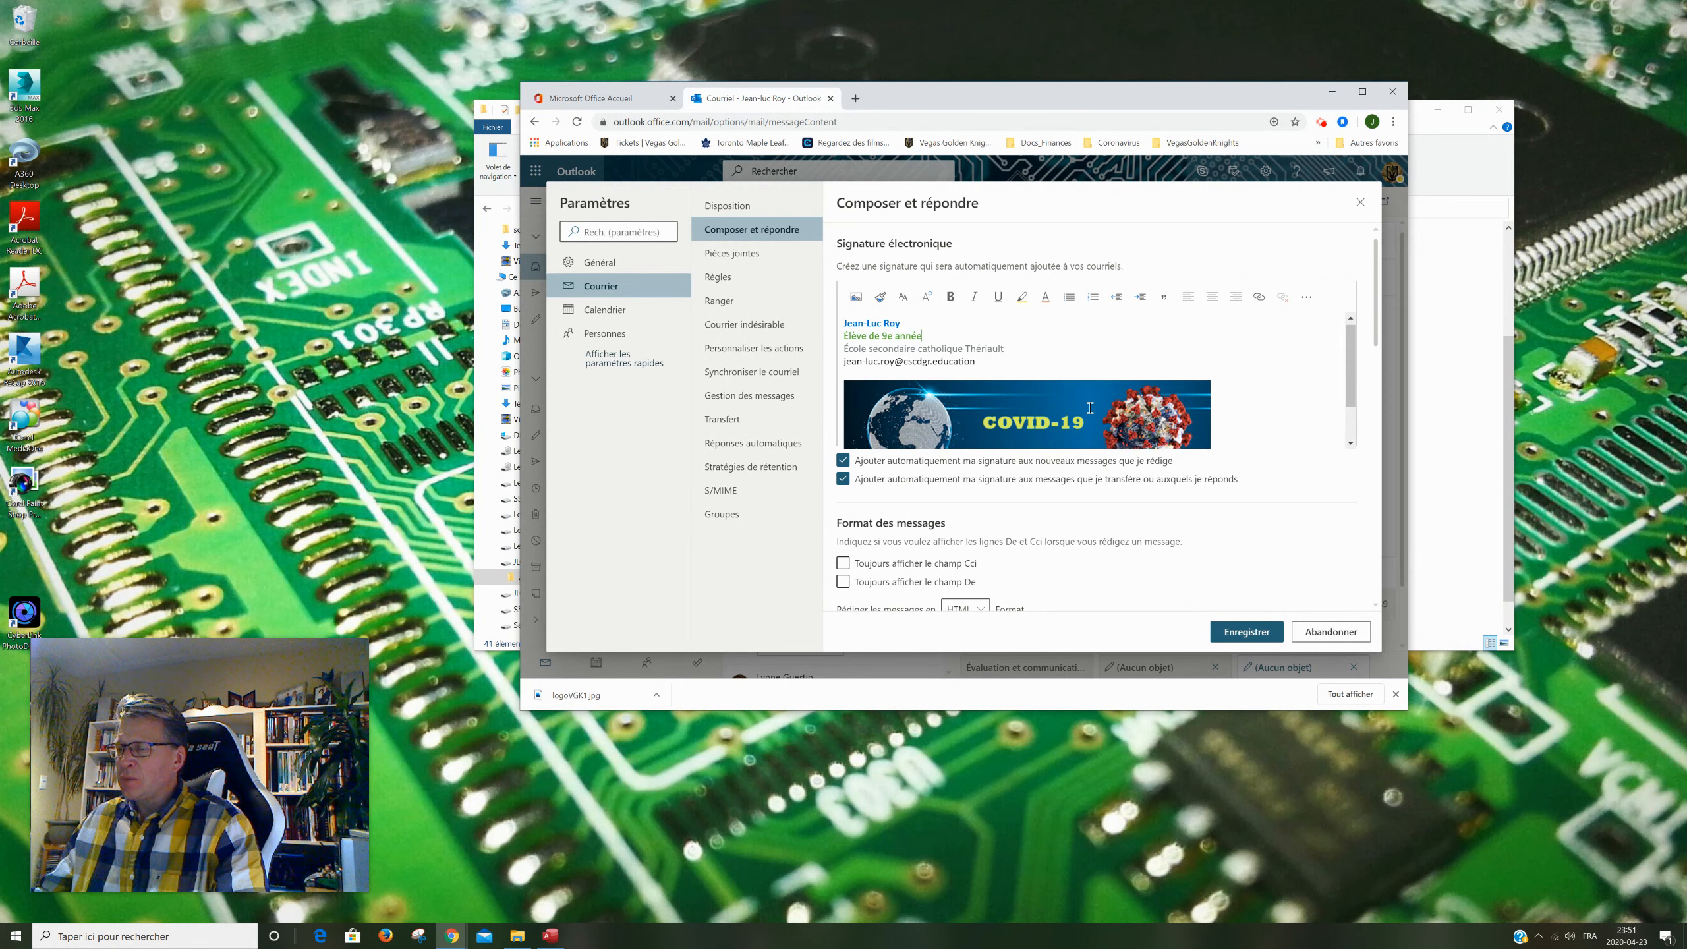
{"action": "scroll", "coordinate": [1075, 401], "scroll_direction": "up", "scroll_amount": 1}
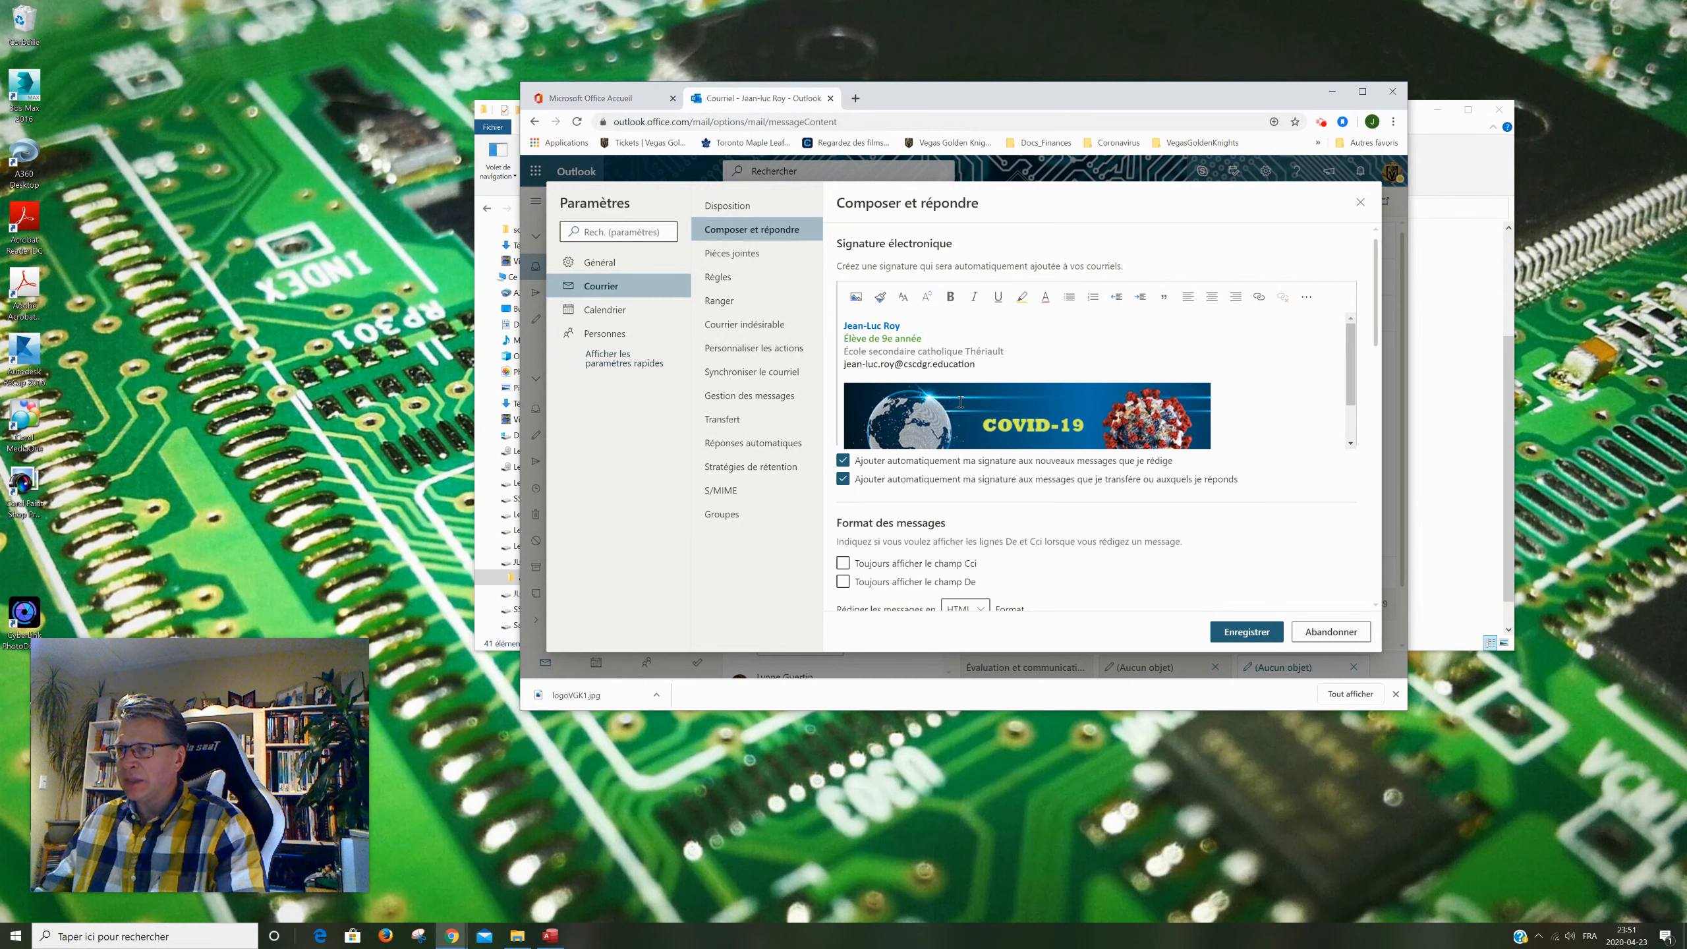
{"action": "scroll", "coordinate": [957, 404], "scroll_direction": "down", "scroll_amount": 1}
{"action": "scroll", "coordinate": [957, 404], "scroll_direction": "up", "scroll_amount": 1}
- Try to highlight the word "Thériault" in the signature's school line in light yellow, and undo the change
{"action": "left_click", "coordinate": [991, 350]}
{"action": "double_click", "coordinate": [991, 350]}
{"action": "left_click", "coordinate": [1022, 296]}
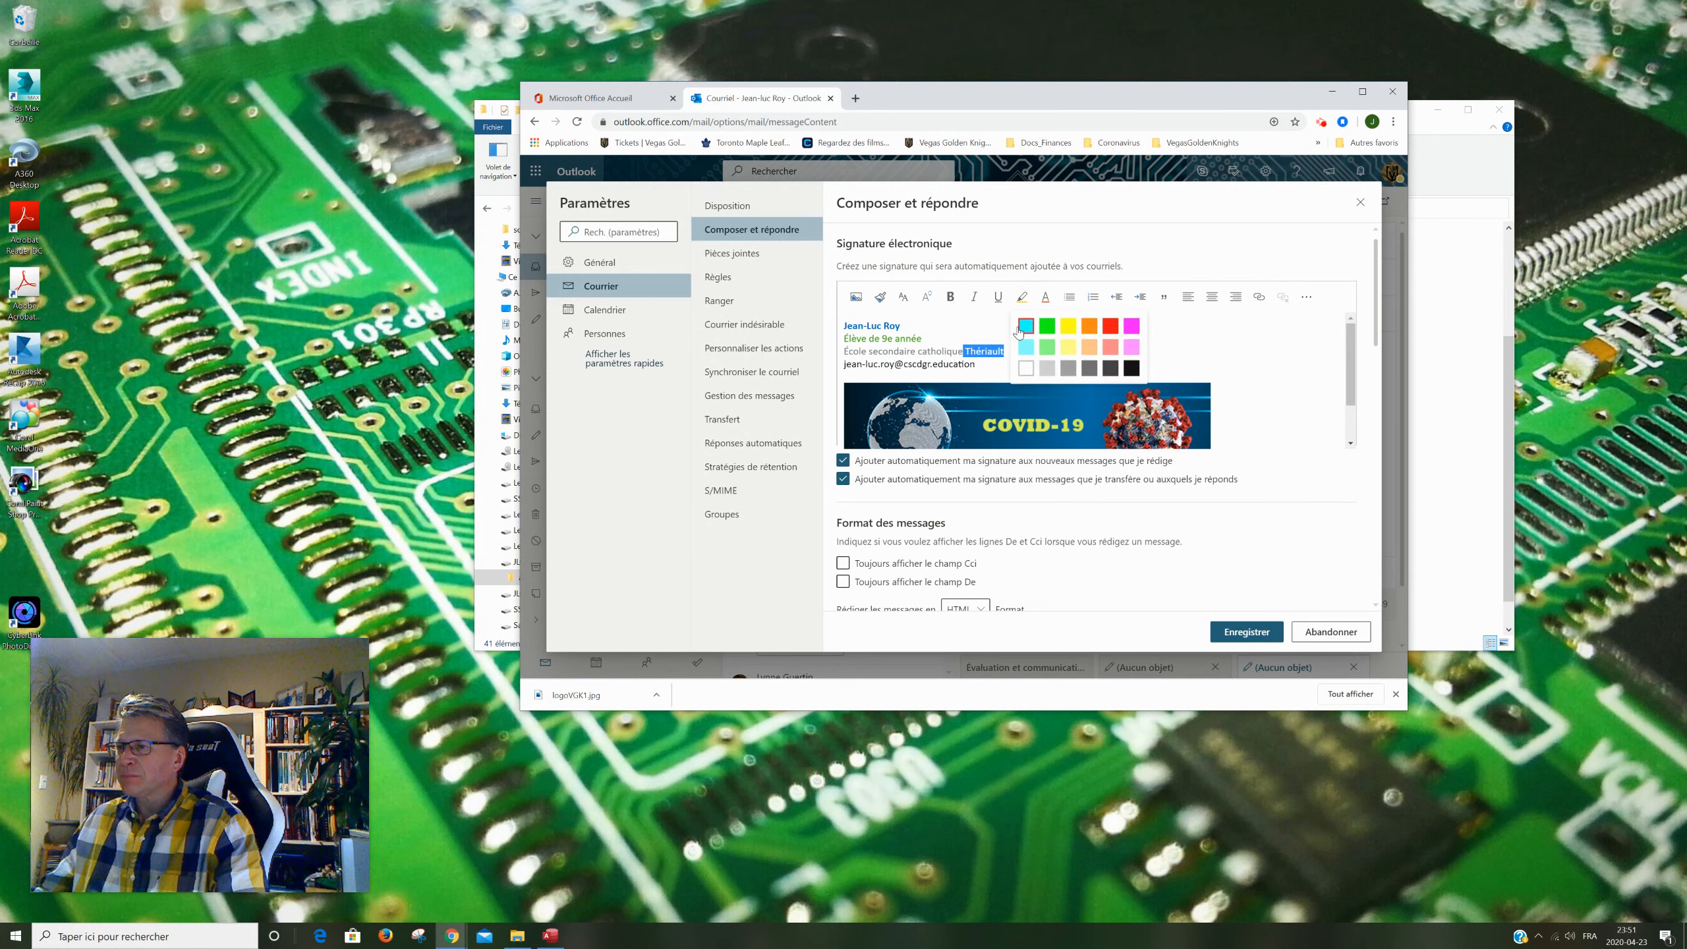
{"action": "left_click", "coordinate": [1068, 347]}
{"action": "left_click", "coordinate": [1049, 351]}
{"action": "double_click", "coordinate": [1050, 351]}
{"action": "left_click", "coordinate": [1075, 344]}
{"action": "left_click", "coordinate": [915, 344]}
{"action": "key", "text": "ctrl+z"}
{"action": "left_click", "coordinate": [1014, 352]}
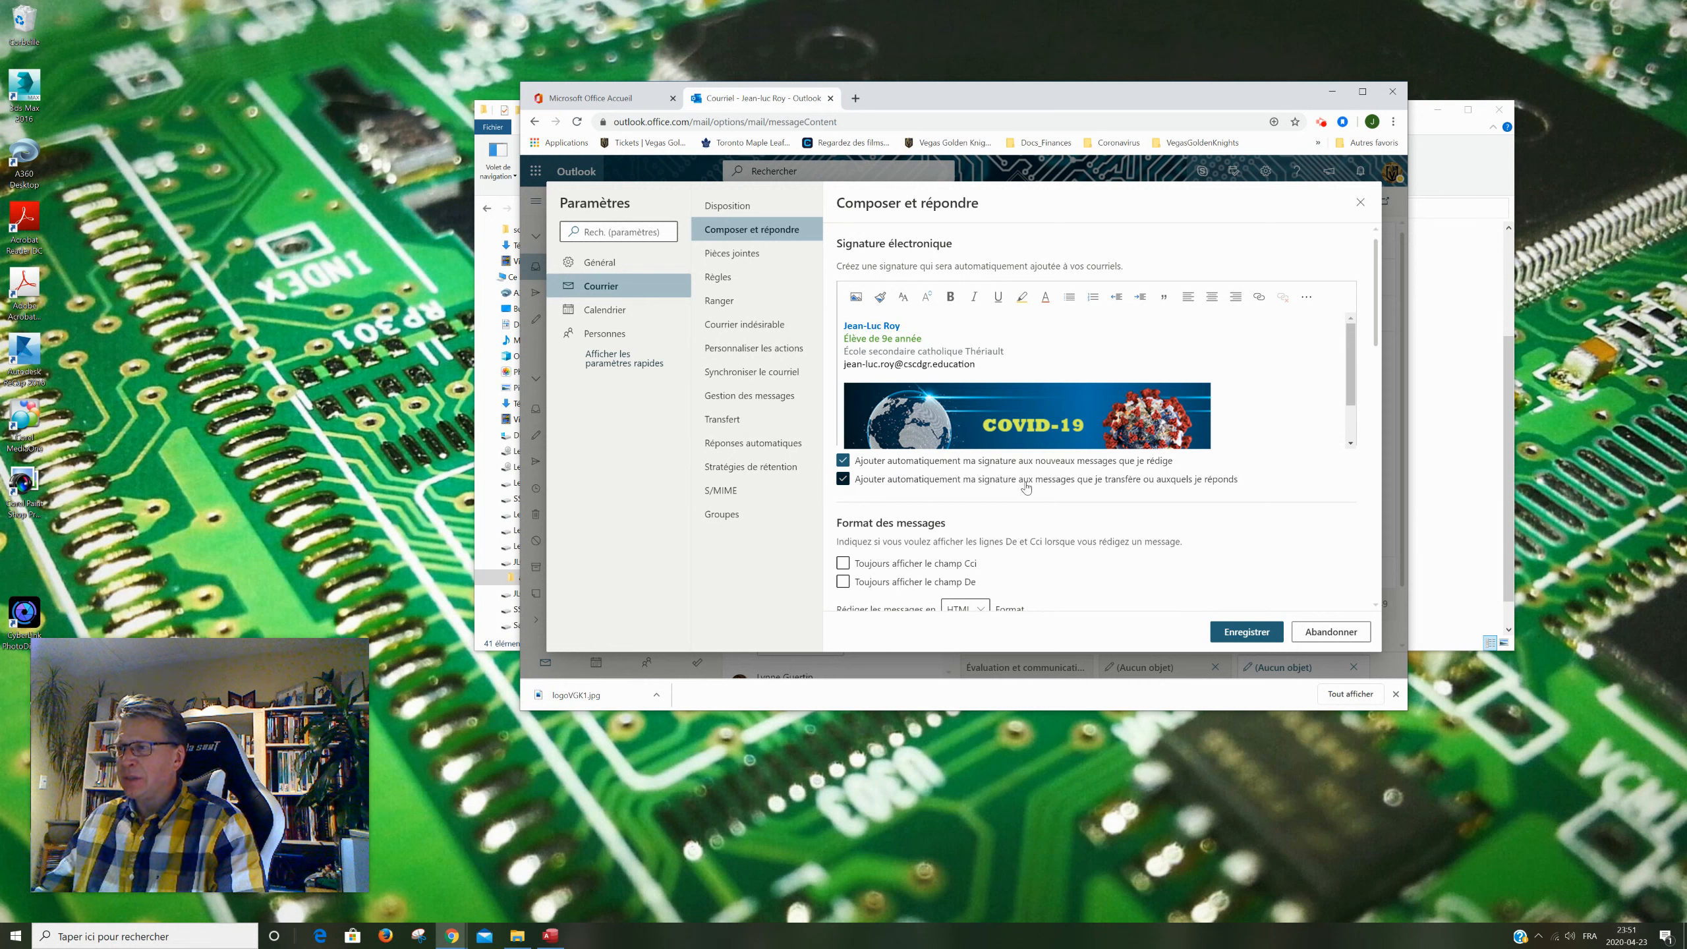
- Check the automatic signature options and save the changes made to the electronic signature
{"action": "scroll", "coordinate": [1126, 483], "scroll_direction": "down", "scroll_amount": 3}
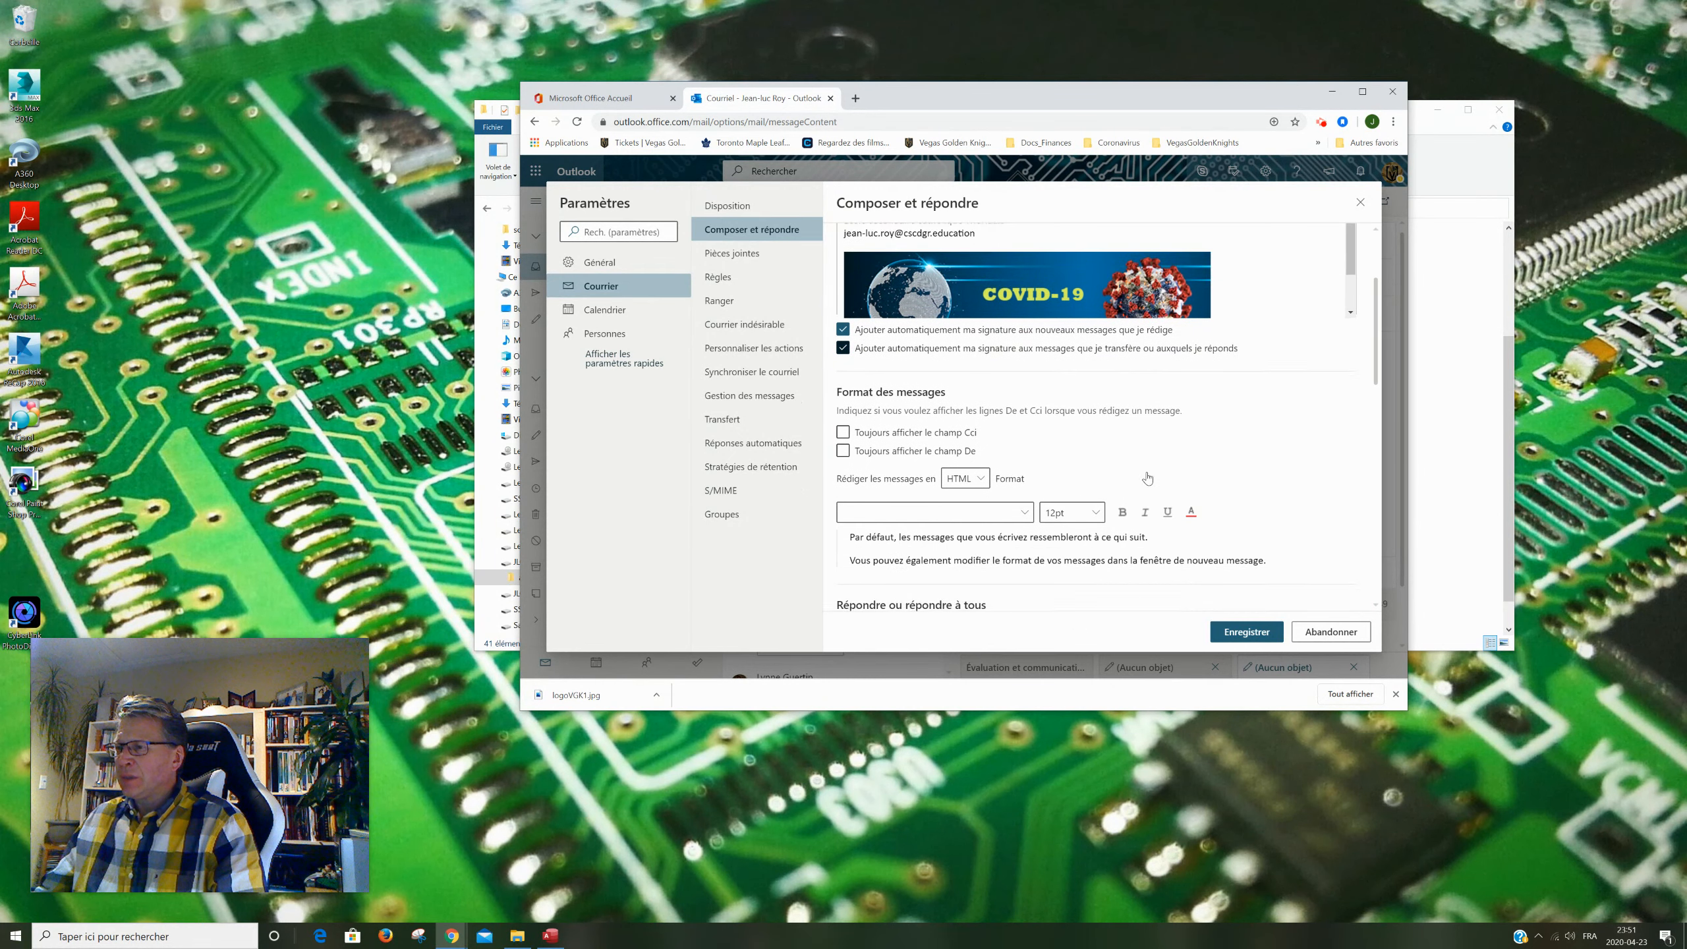
{"action": "scroll", "coordinate": [1129, 473], "scroll_direction": "up", "scroll_amount": 3}
{"action": "scroll", "coordinate": [1196, 531], "scroll_direction": "down", "scroll_amount": 3}
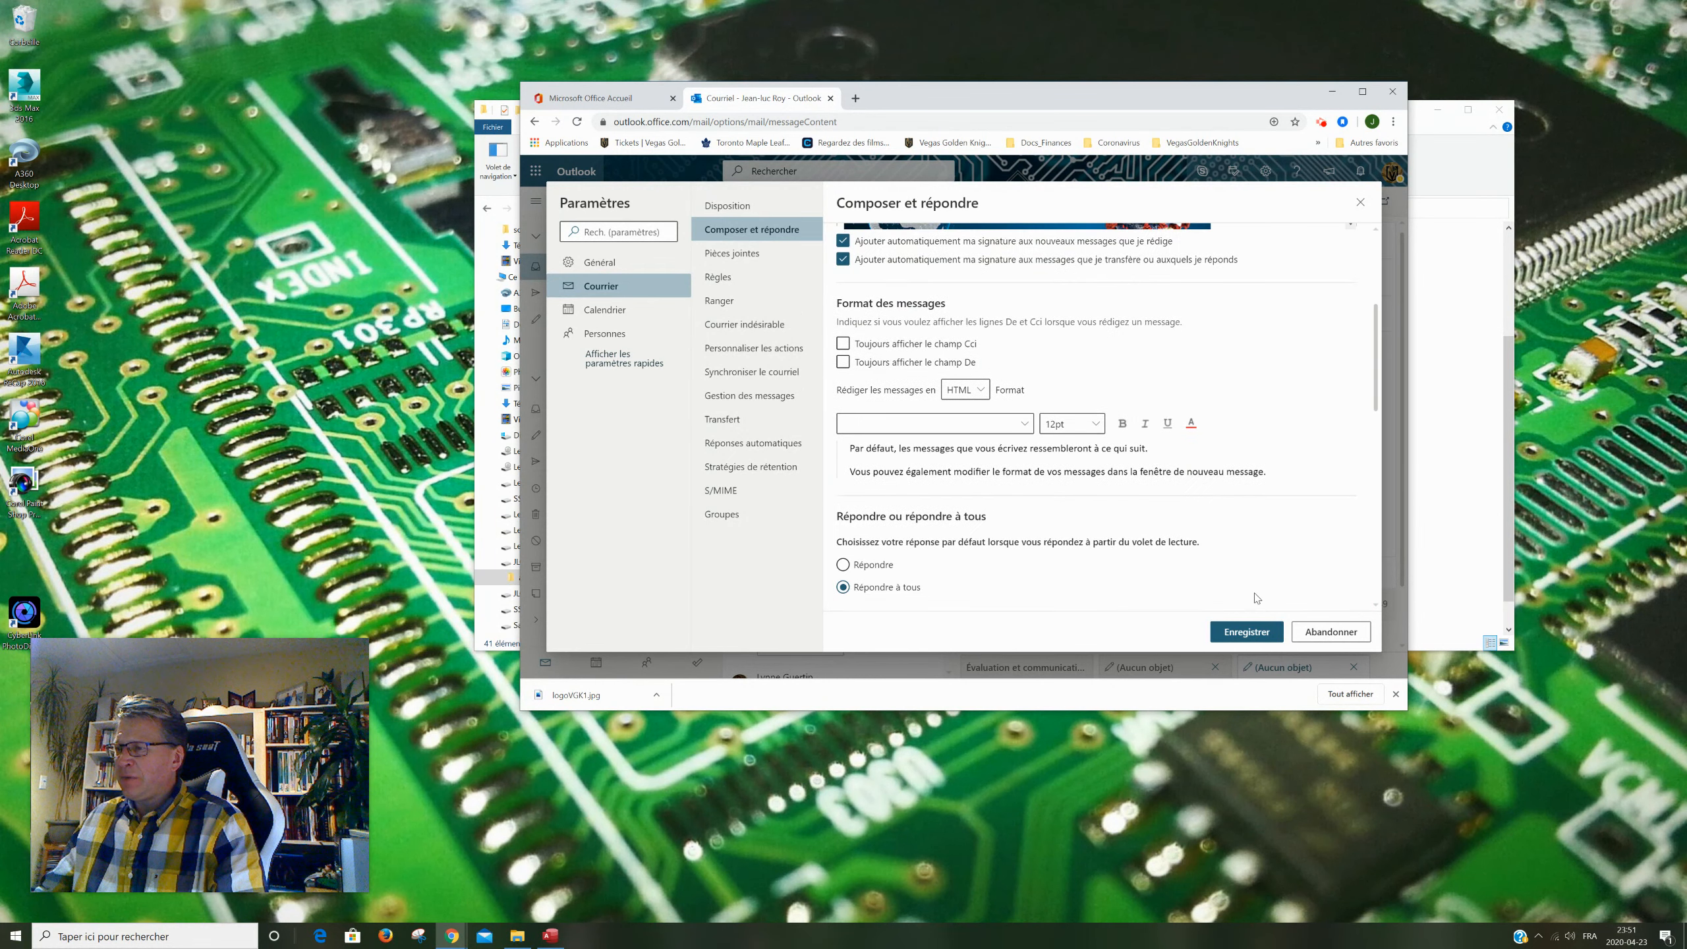
{"action": "left_click", "coordinate": [1251, 635]}
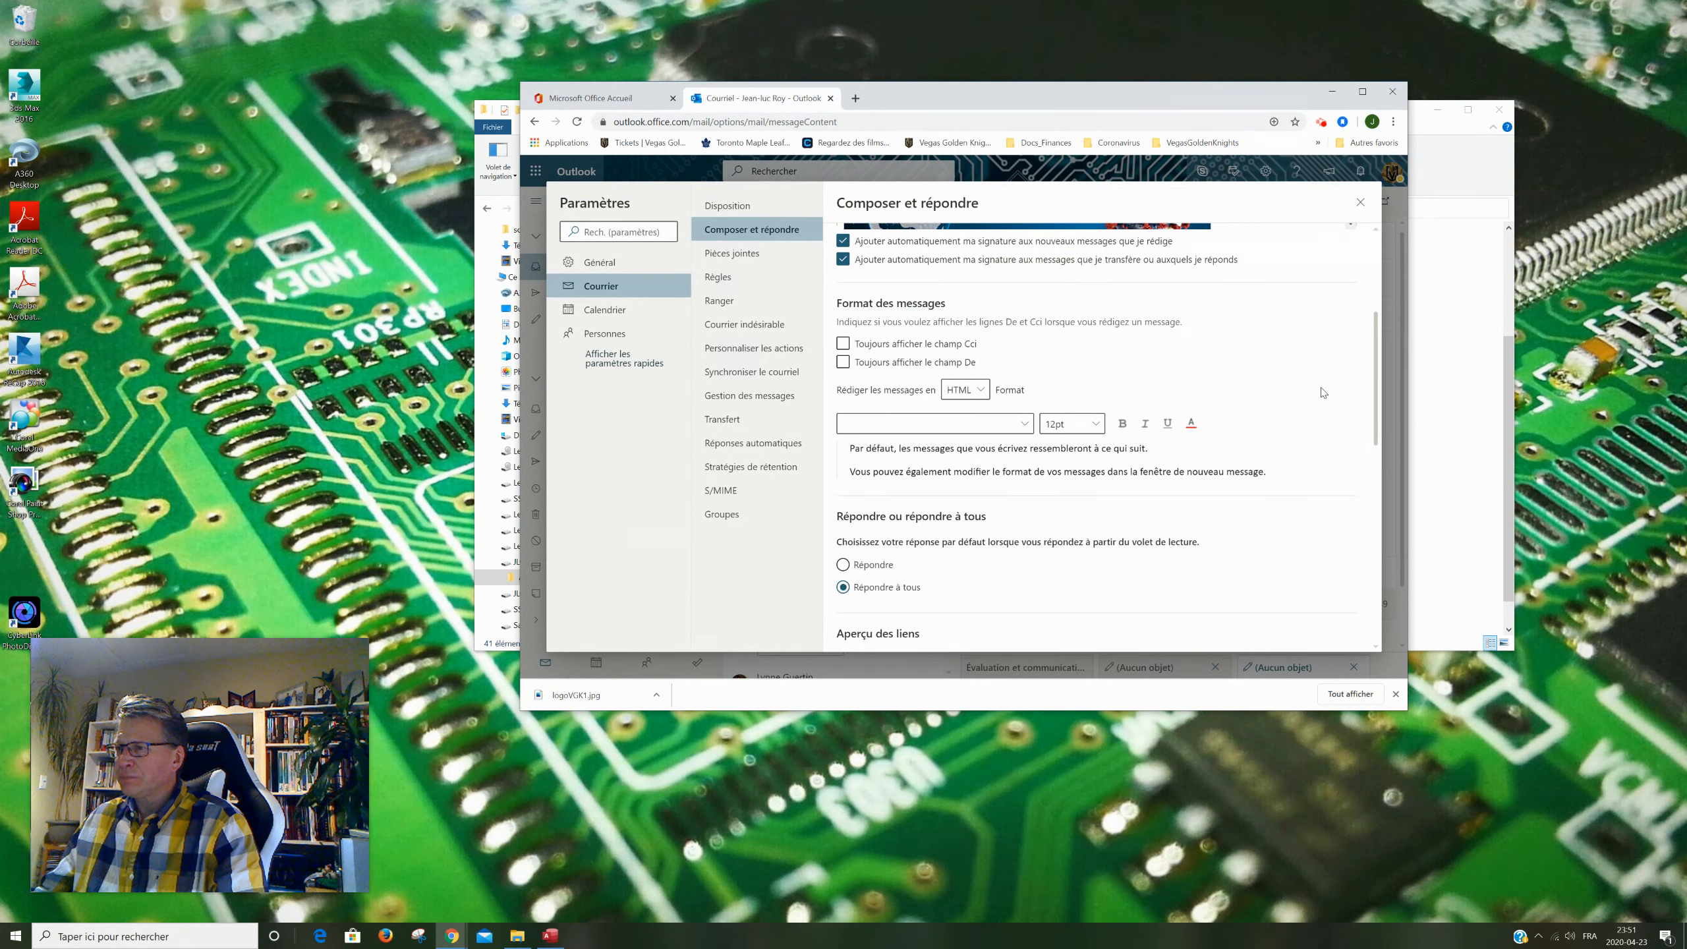
- Replace the title line in the signature with "Enseignant d'informatique et robotique"
{"action": "scroll", "coordinate": [1295, 399], "scroll_direction": "up", "scroll_amount": 3}
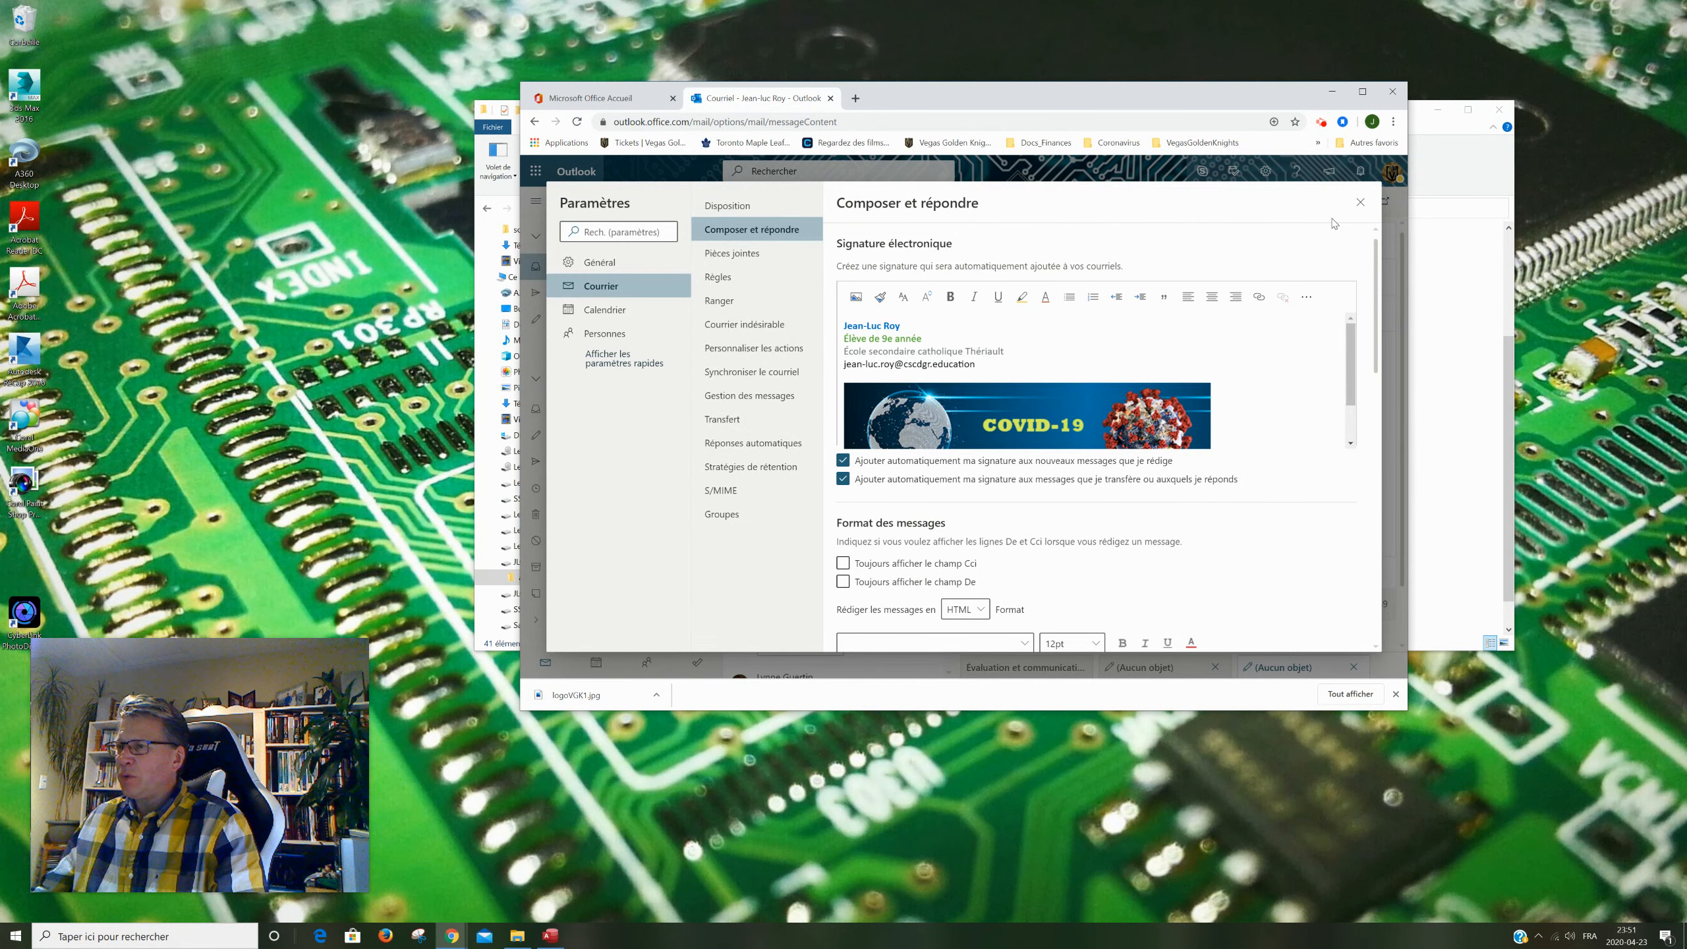
{"action": "left_click_drag", "start_coordinate": [937, 339], "coordinate": [832, 339]}
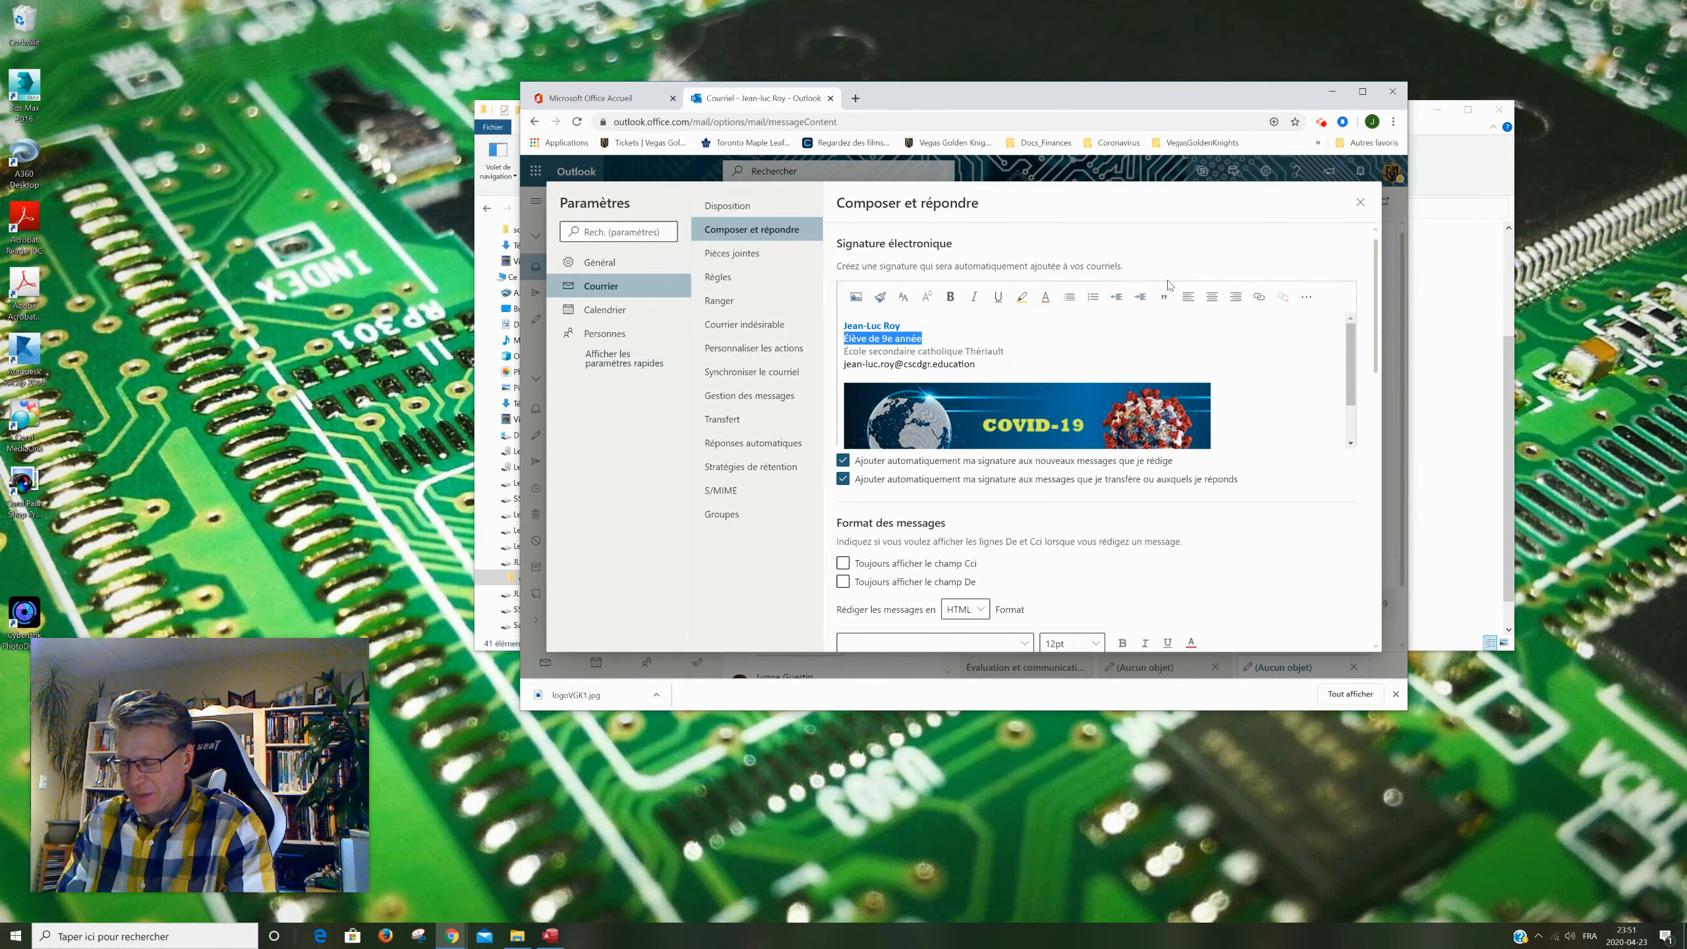
{"action": "type", "text": "Ense"}
{"action": "type", "text": "iga"}
{"action": "type", "text": "nant d'informatique et ro"}
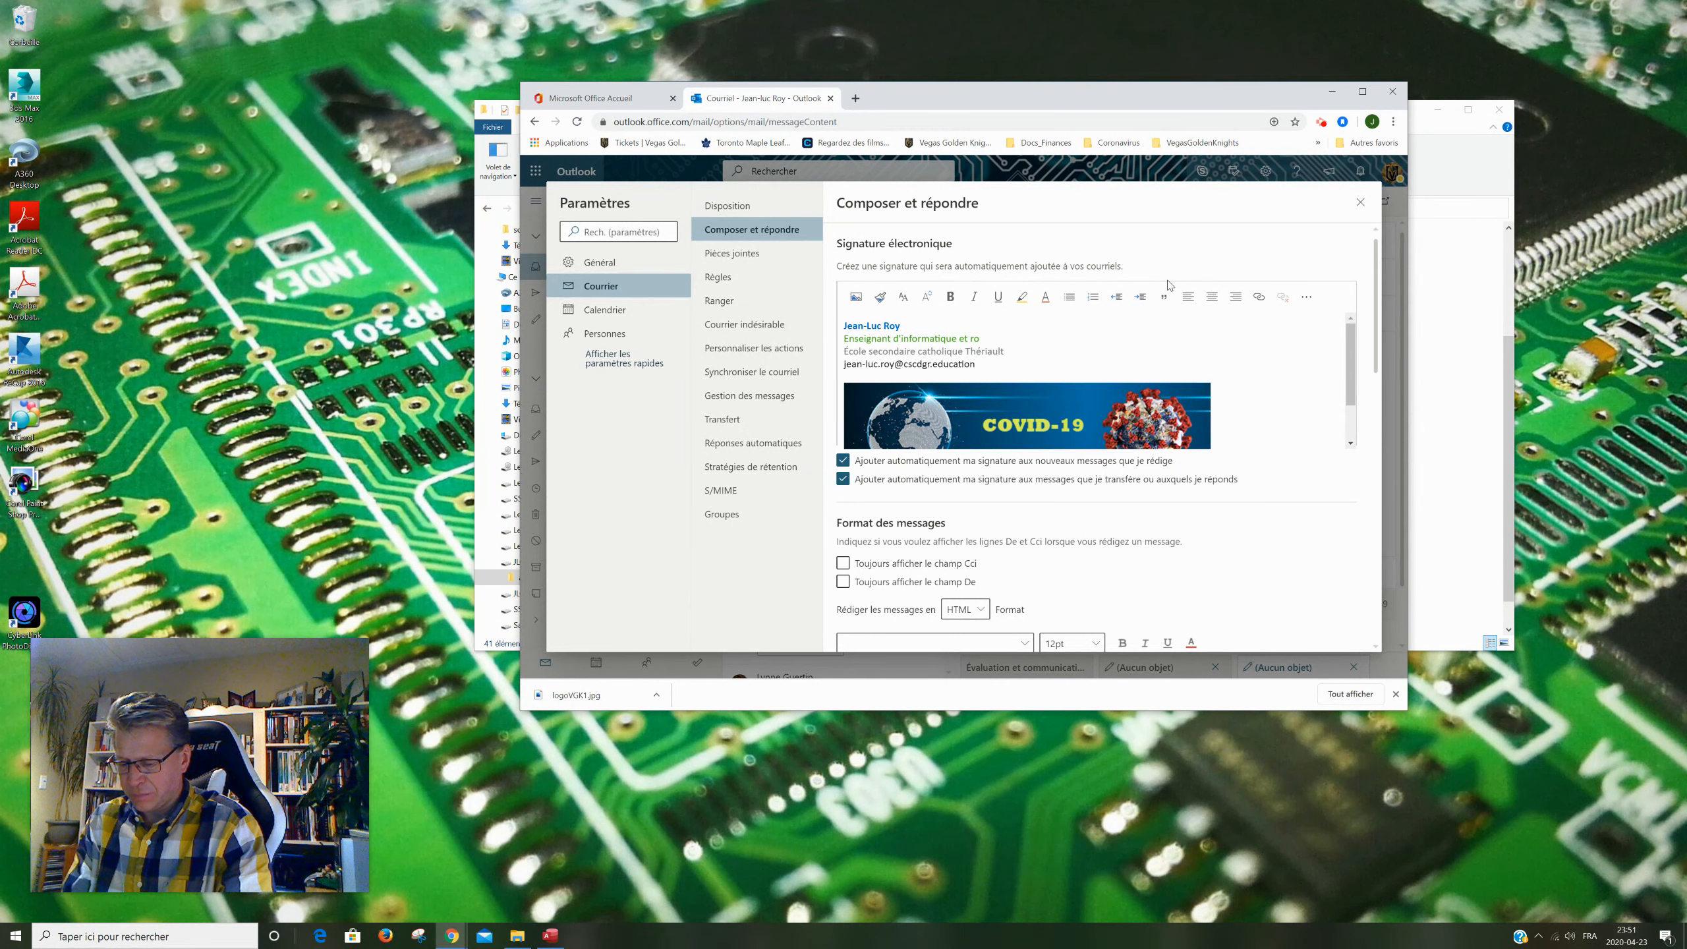
{"action": "type", "text": "tique"}
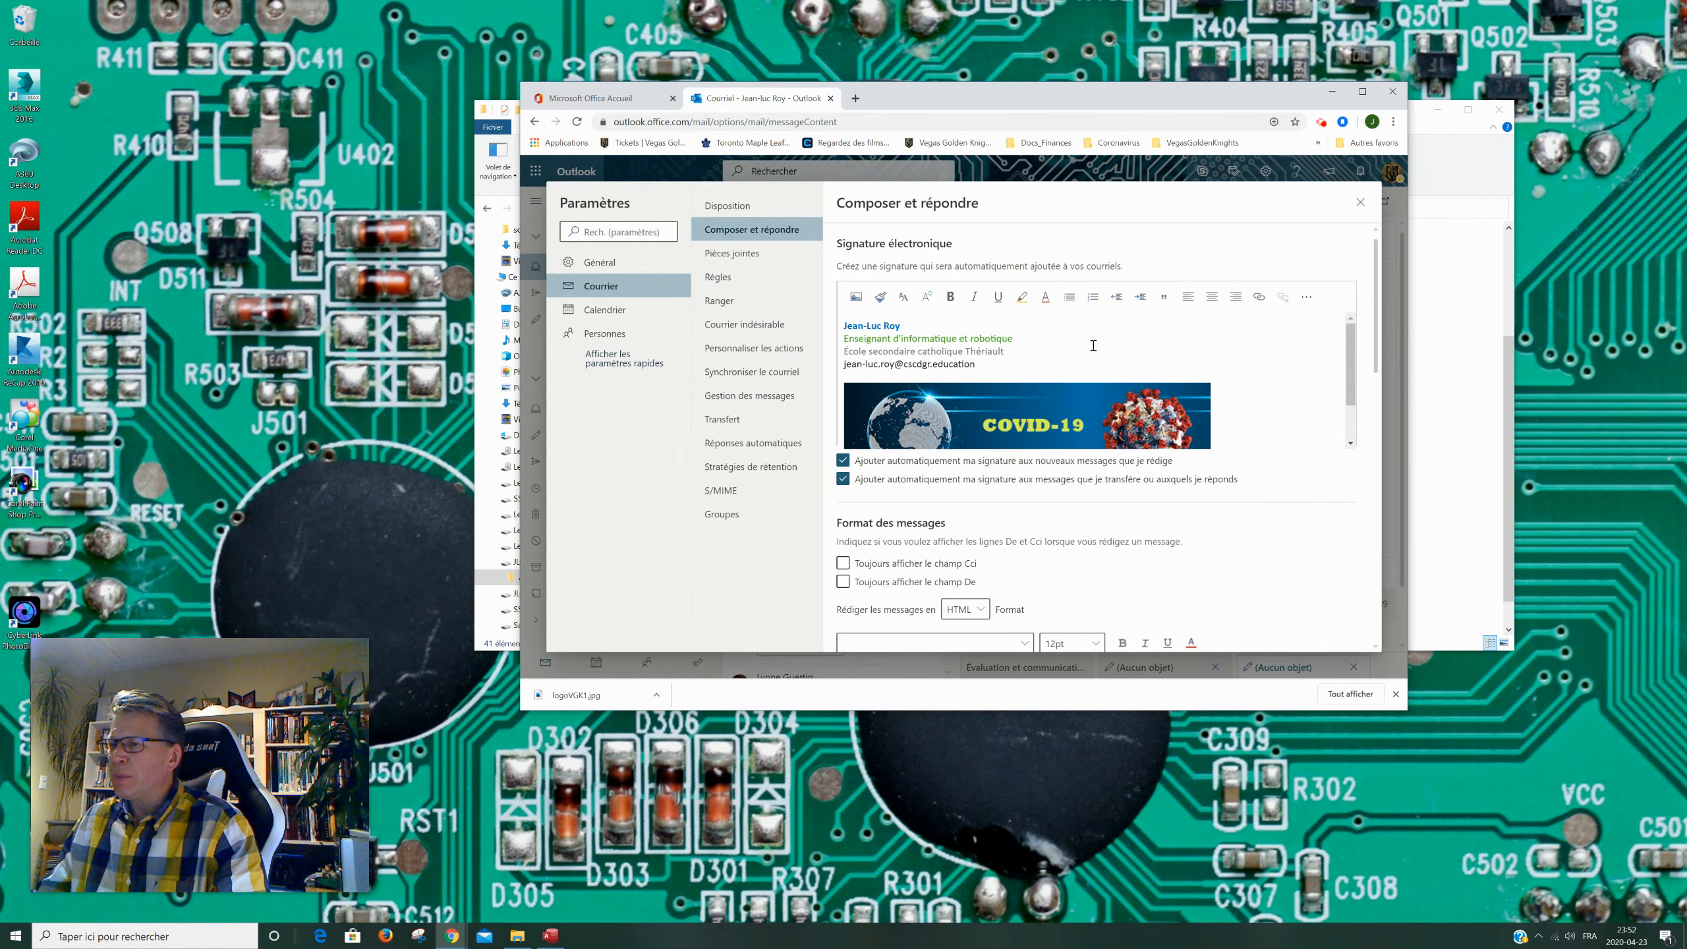
- Look through the Composer et répondre settings and the signature for a way to save the edited title line
{"action": "scroll", "coordinate": [1043, 416], "scroll_direction": "down", "scroll_amount": 1}
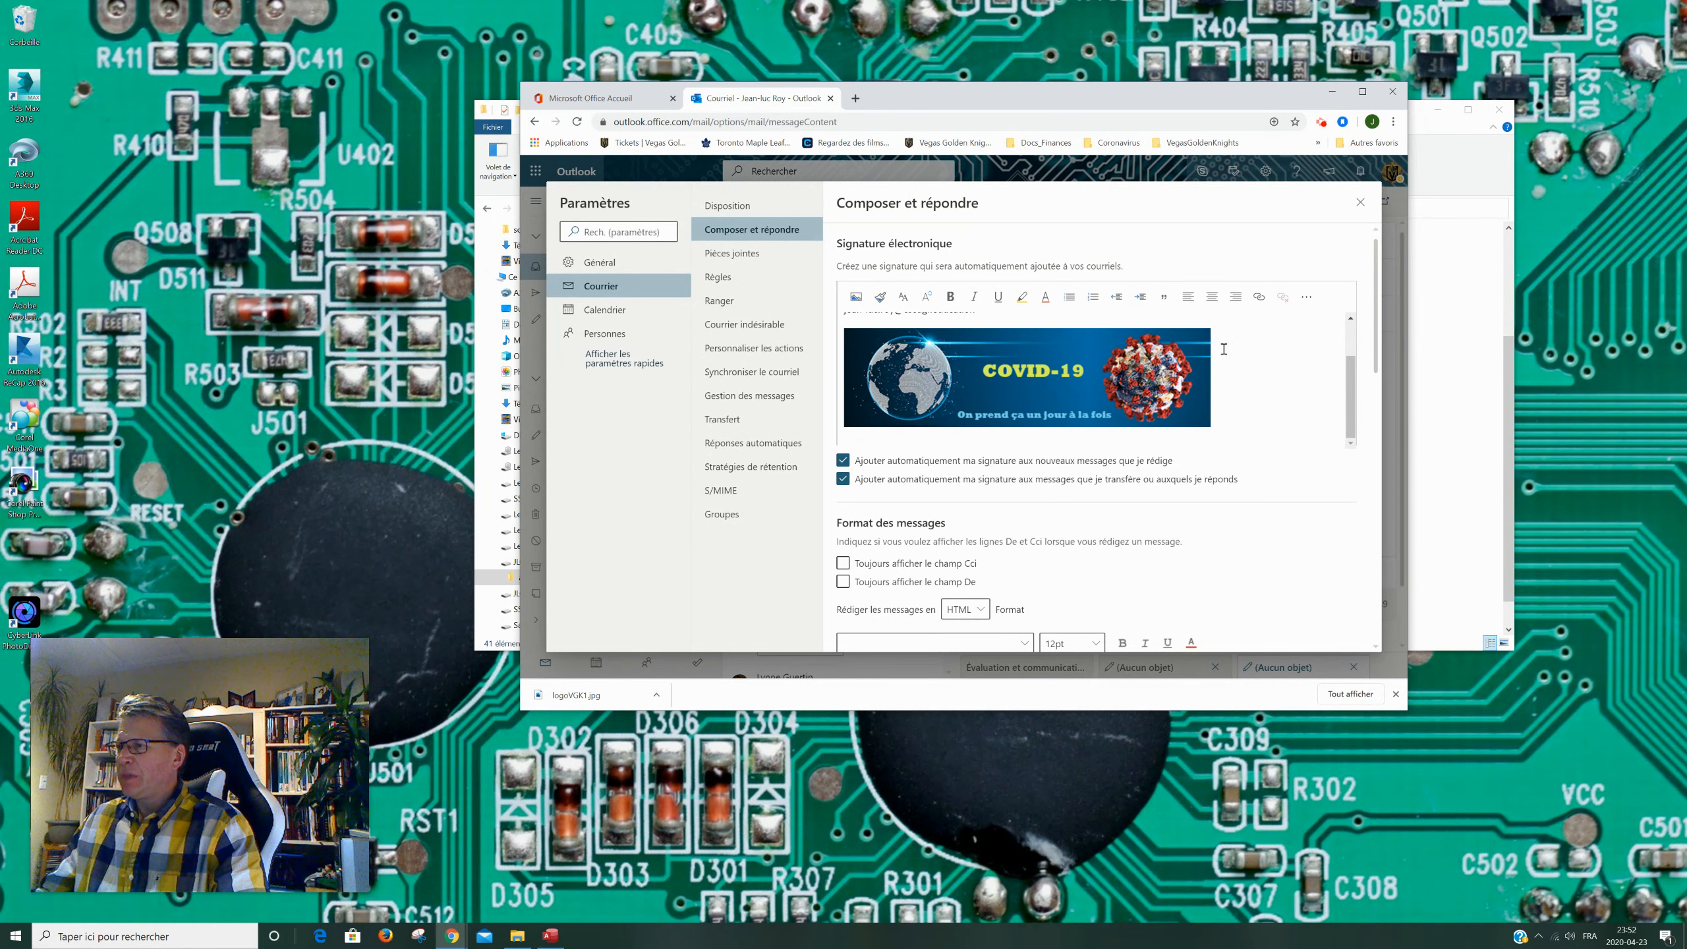
{"action": "scroll", "coordinate": [1230, 390], "scroll_direction": "up", "scroll_amount": 1}
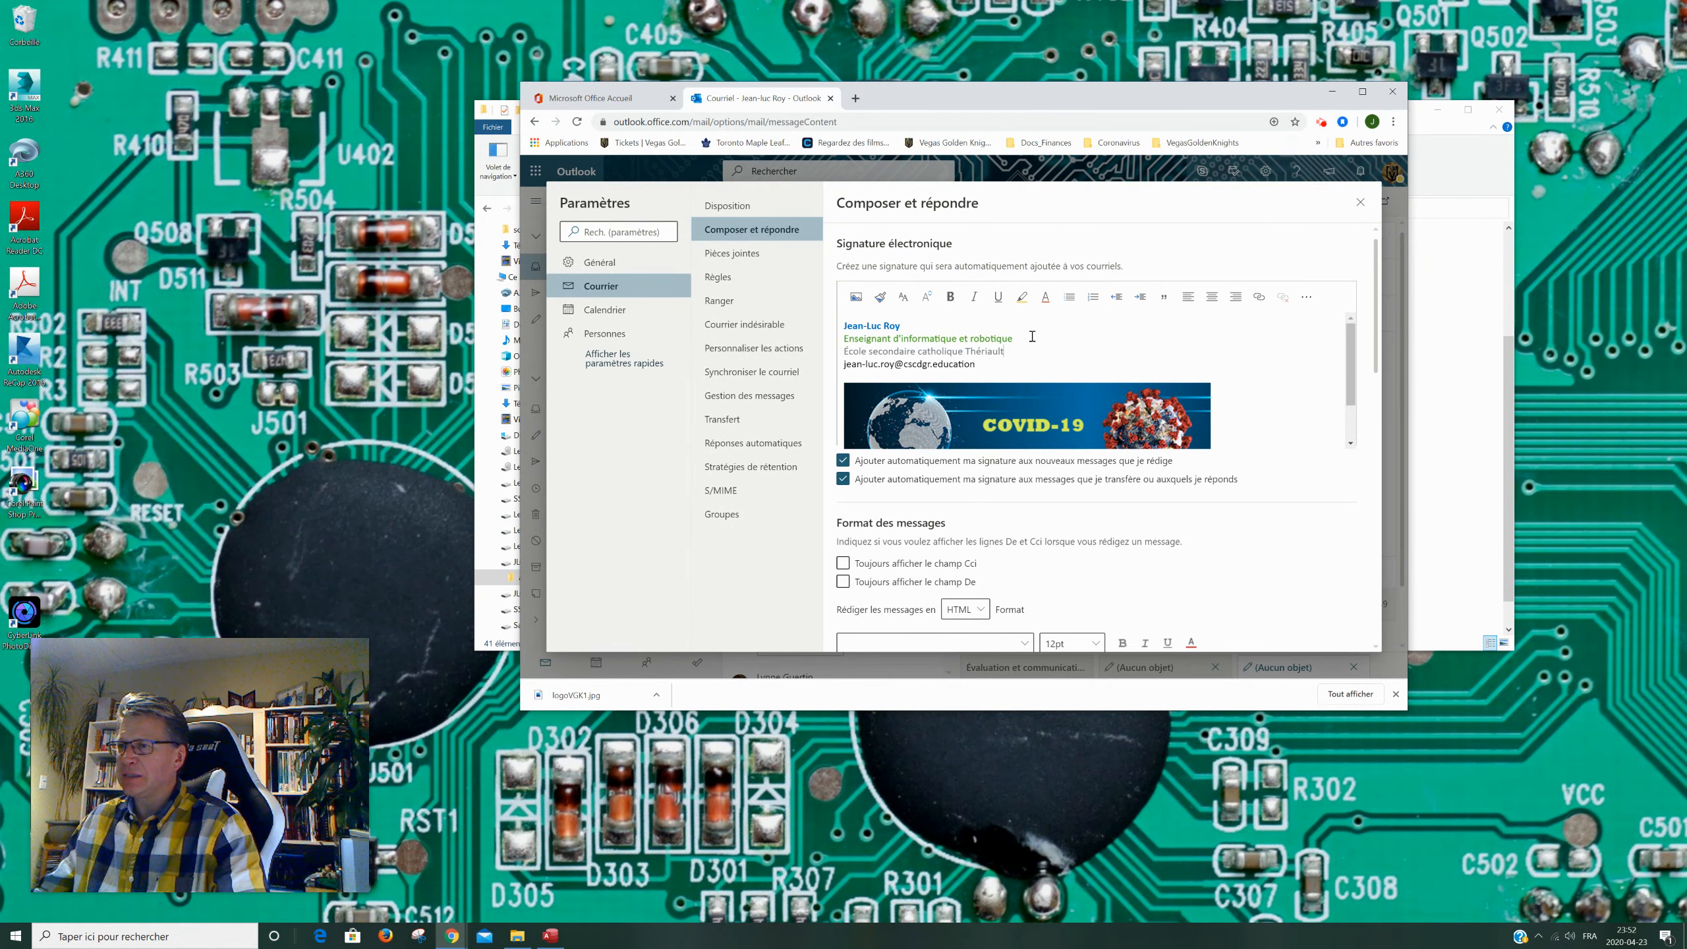
{"action": "scroll", "coordinate": [1031, 336], "scroll_direction": "down", "scroll_amount": 1}
{"action": "scroll", "coordinate": [1242, 473], "scroll_direction": "down", "scroll_amount": 12}
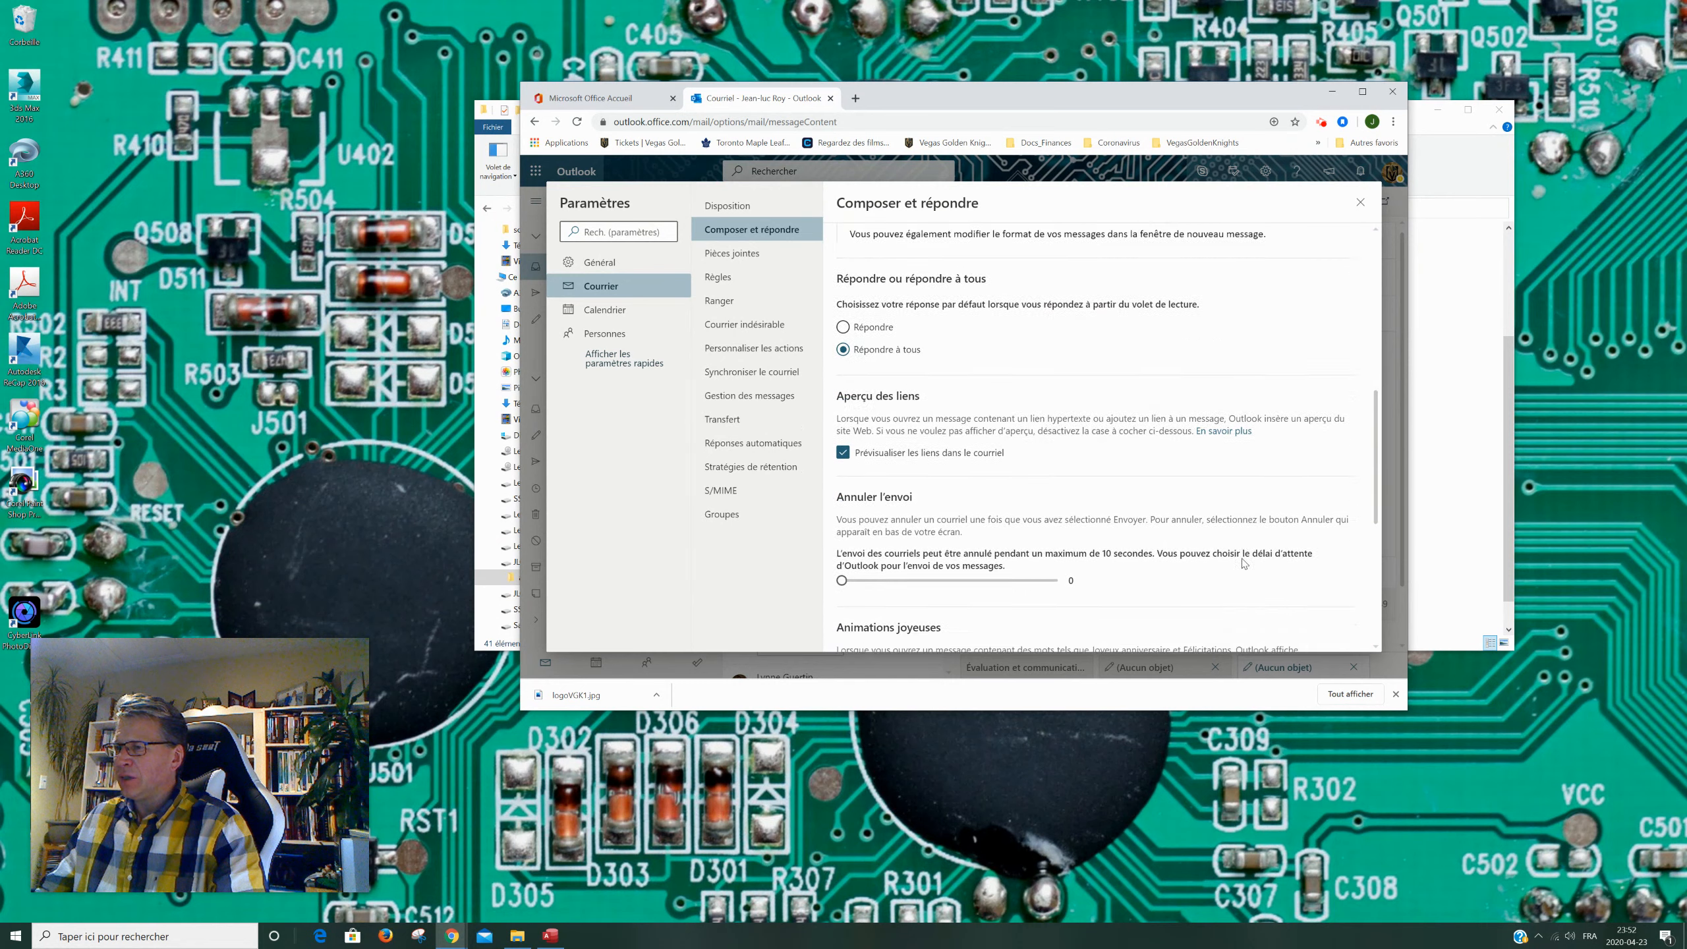
{"action": "scroll", "coordinate": [1242, 561], "scroll_direction": "up", "scroll_amount": 10}
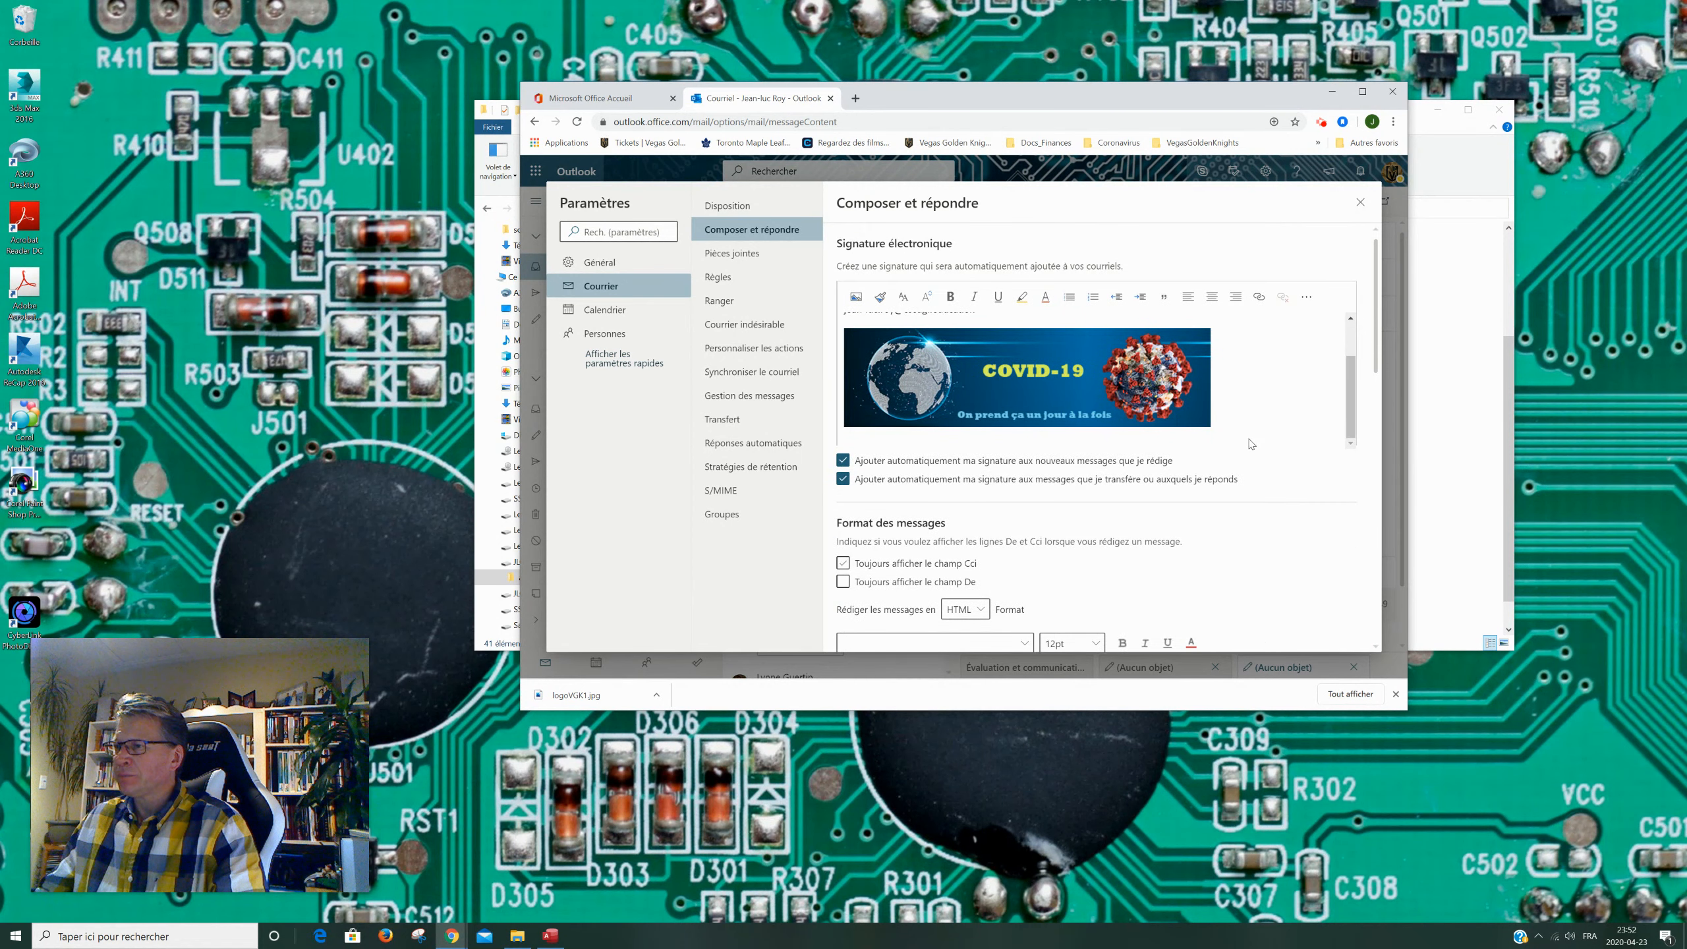
{"action": "scroll", "coordinate": [1237, 403], "scroll_direction": "down", "scroll_amount": 10}
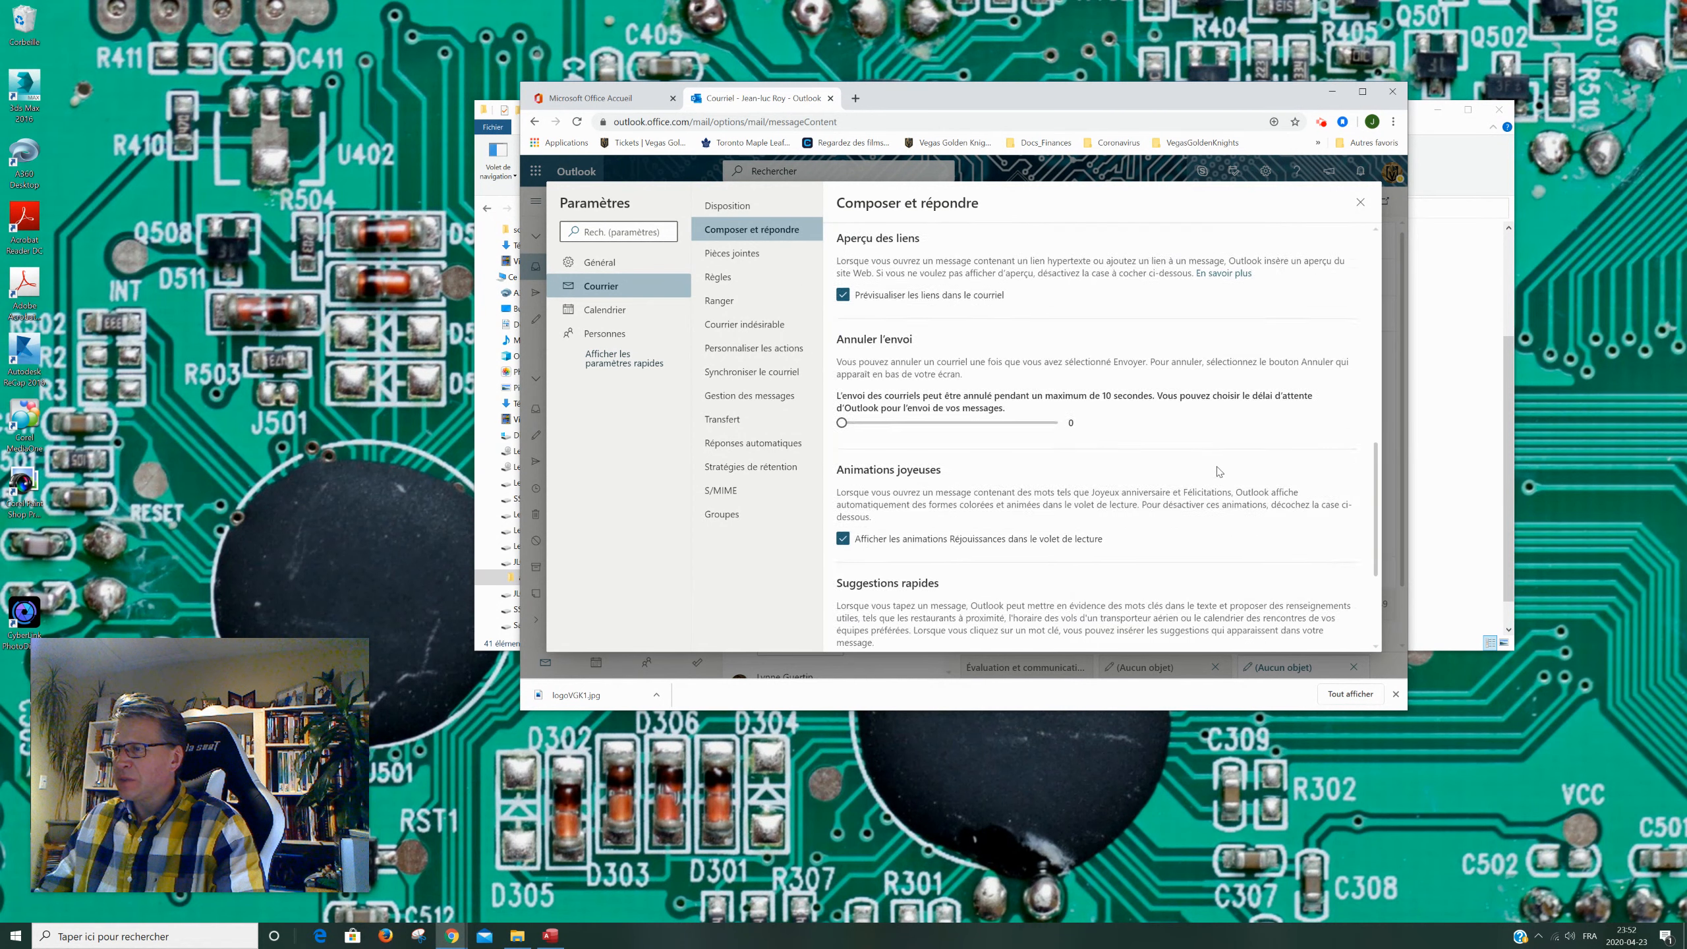
{"action": "scroll", "coordinate": [1219, 472], "scroll_direction": "up", "scroll_amount": 10}
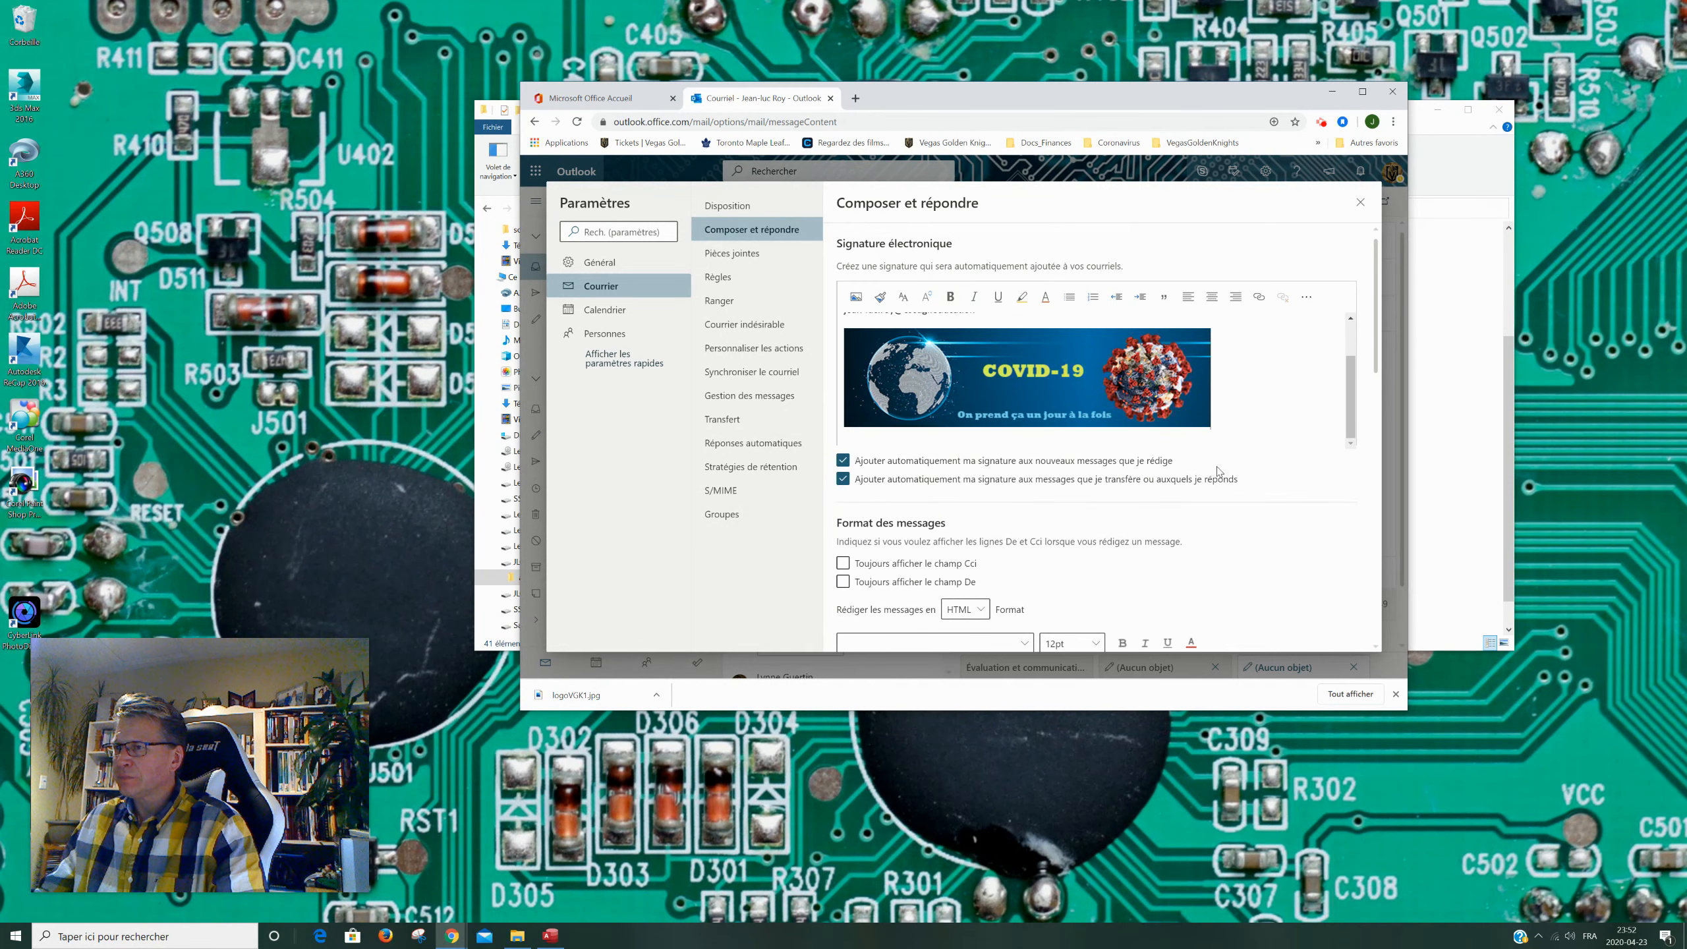
{"action": "scroll", "coordinate": [1176, 377], "scroll_direction": "up", "scroll_amount": 2}
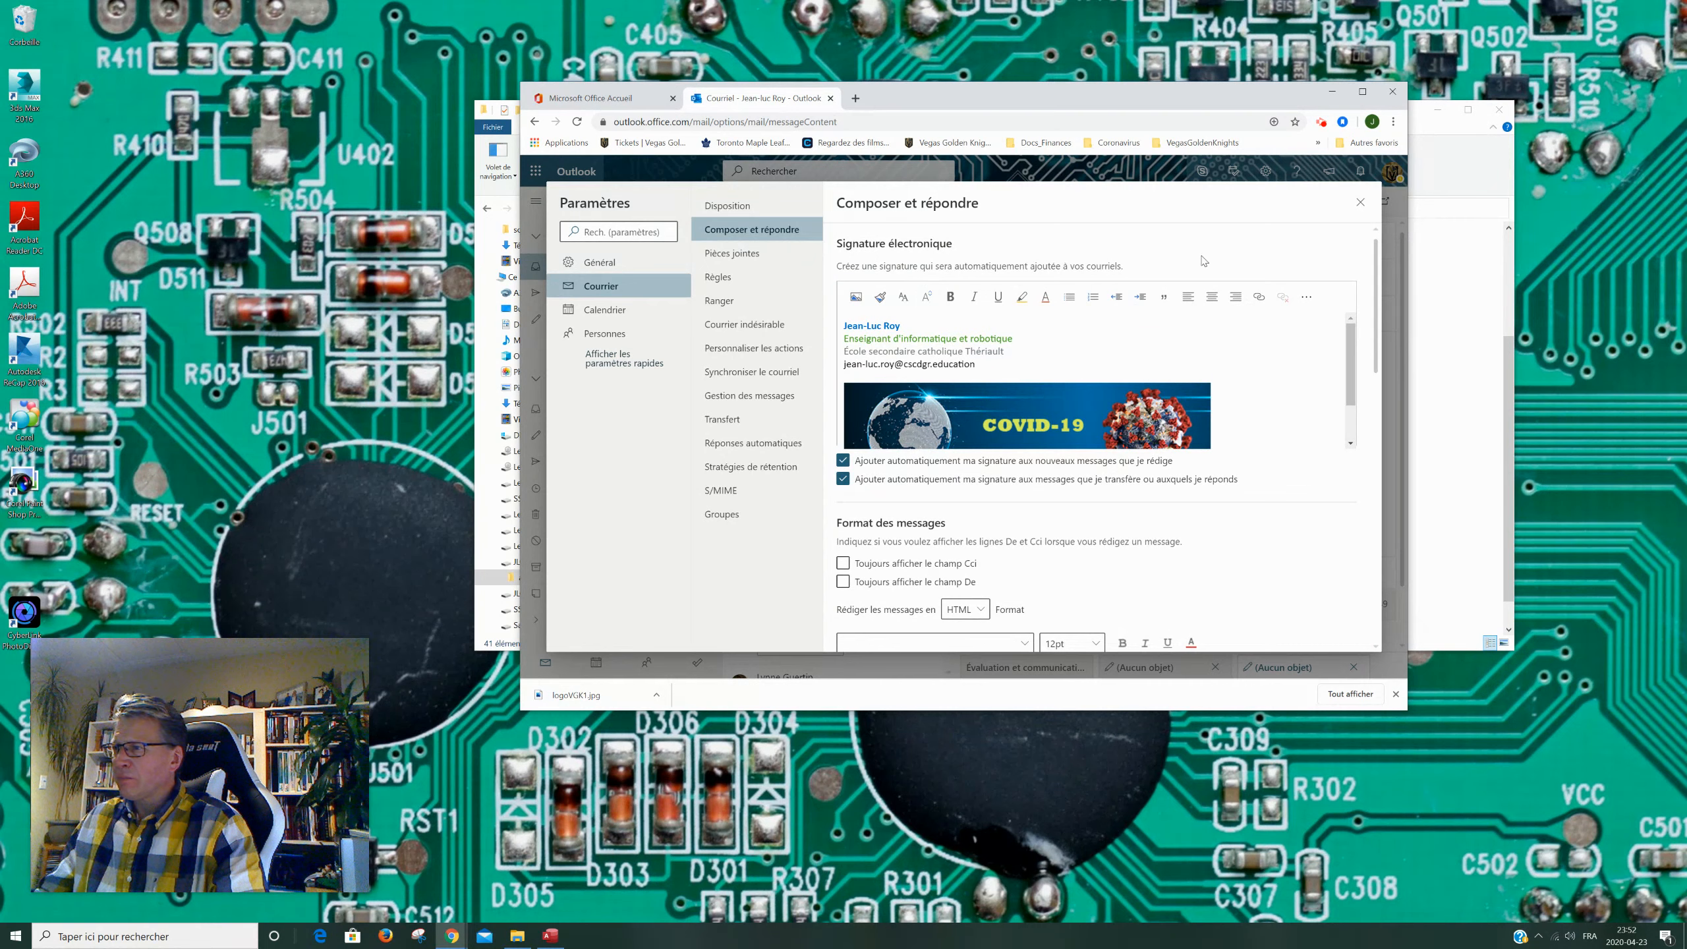
- Close the settings, discard the open draft and start a new message to check its signature
{"action": "left_click", "coordinate": [1360, 203]}
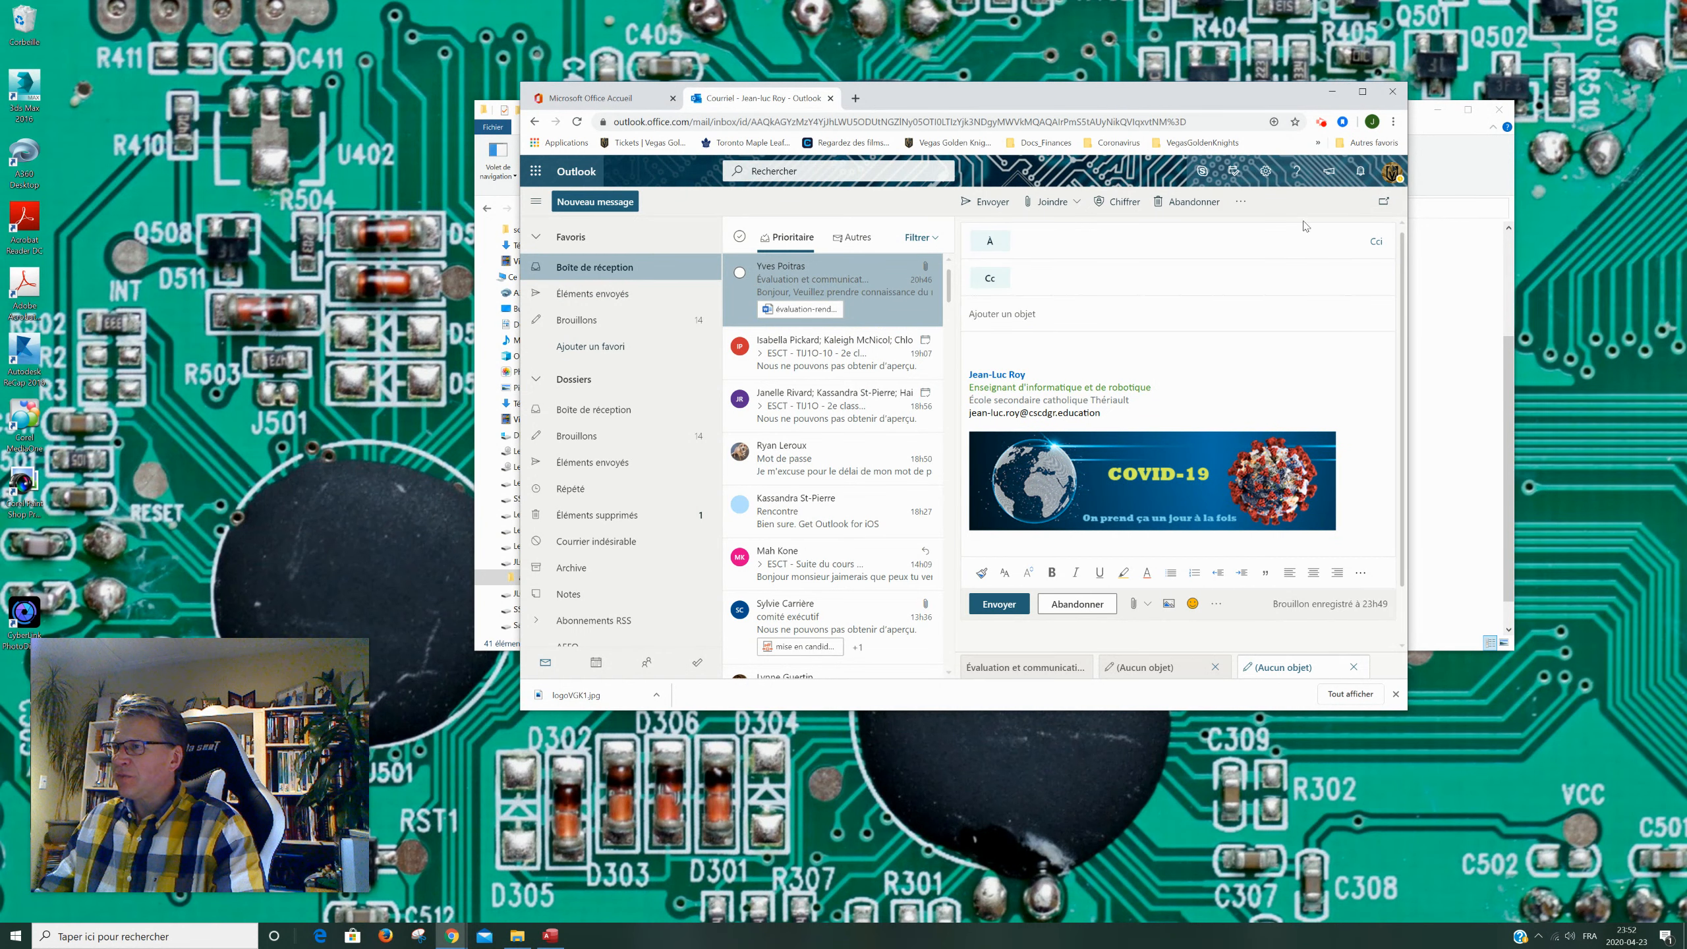
{"action": "left_click", "coordinate": [1078, 613]}
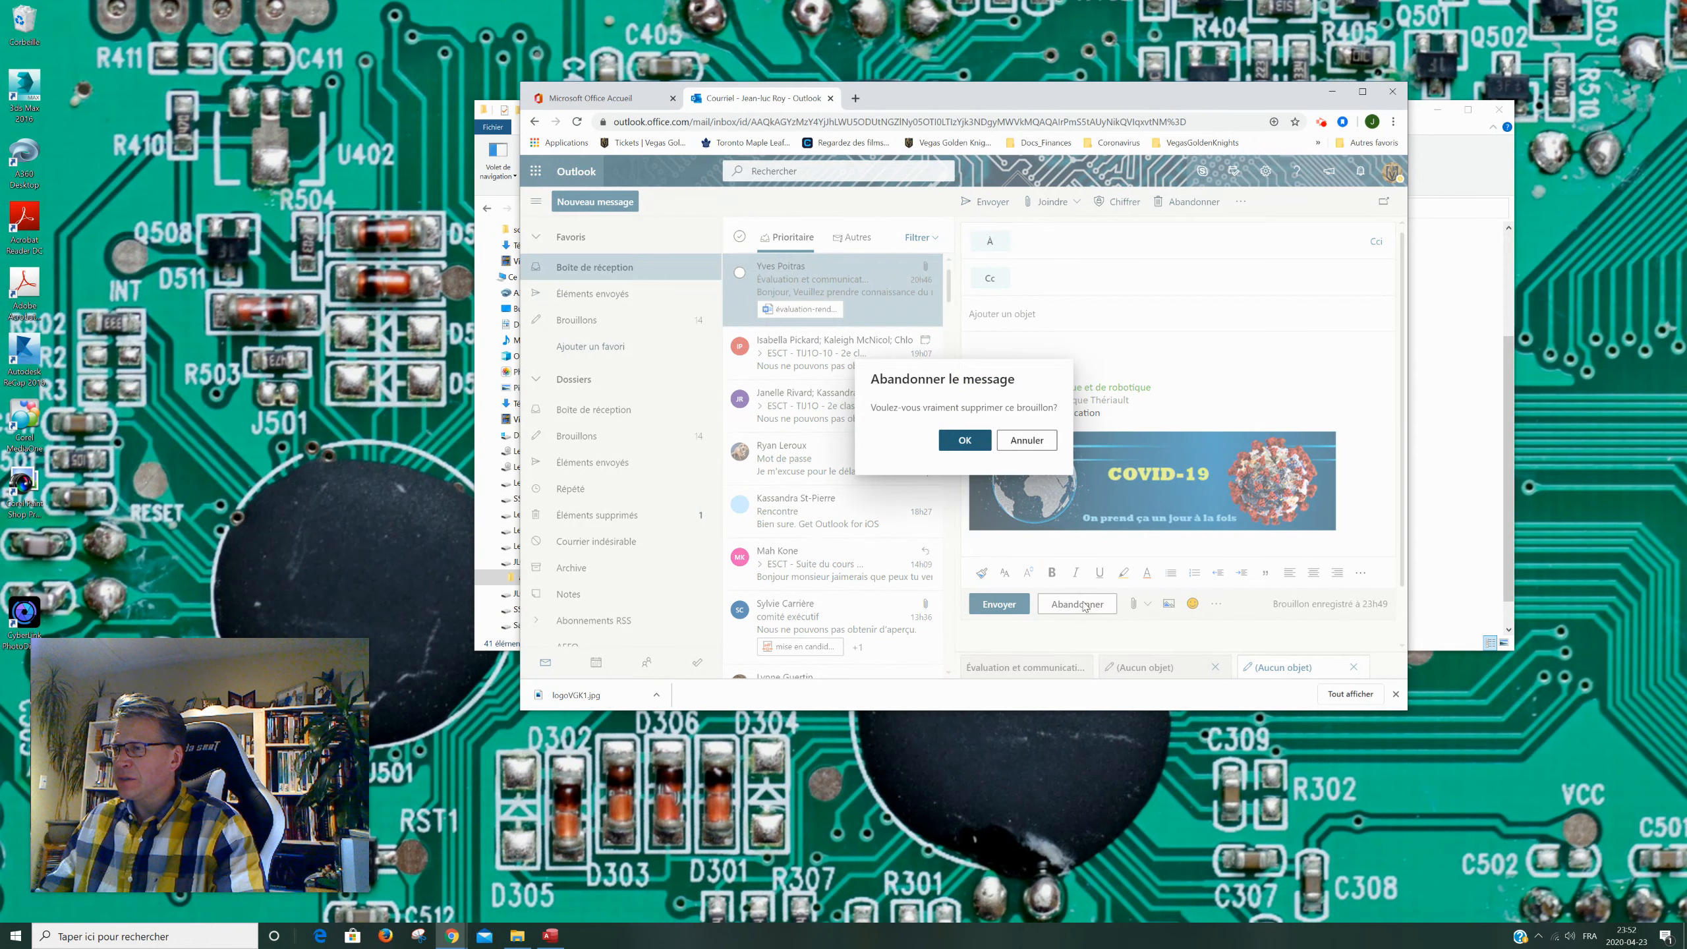
{"action": "left_click", "coordinate": [964, 440]}
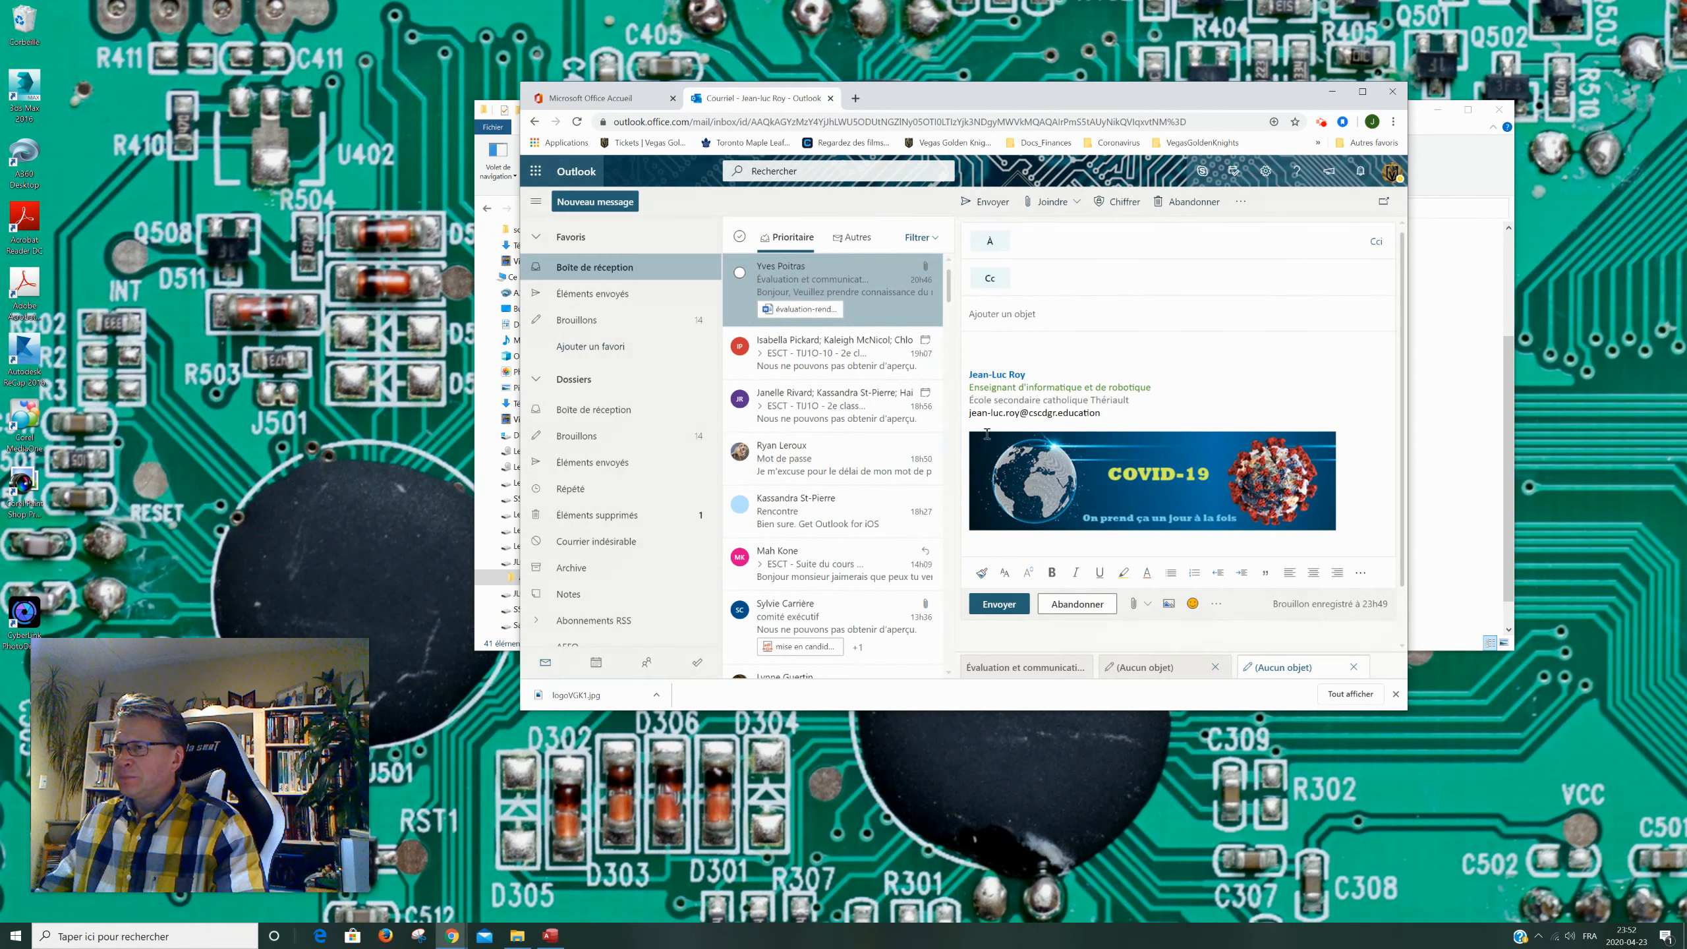
{"action": "left_click", "coordinate": [594, 203]}
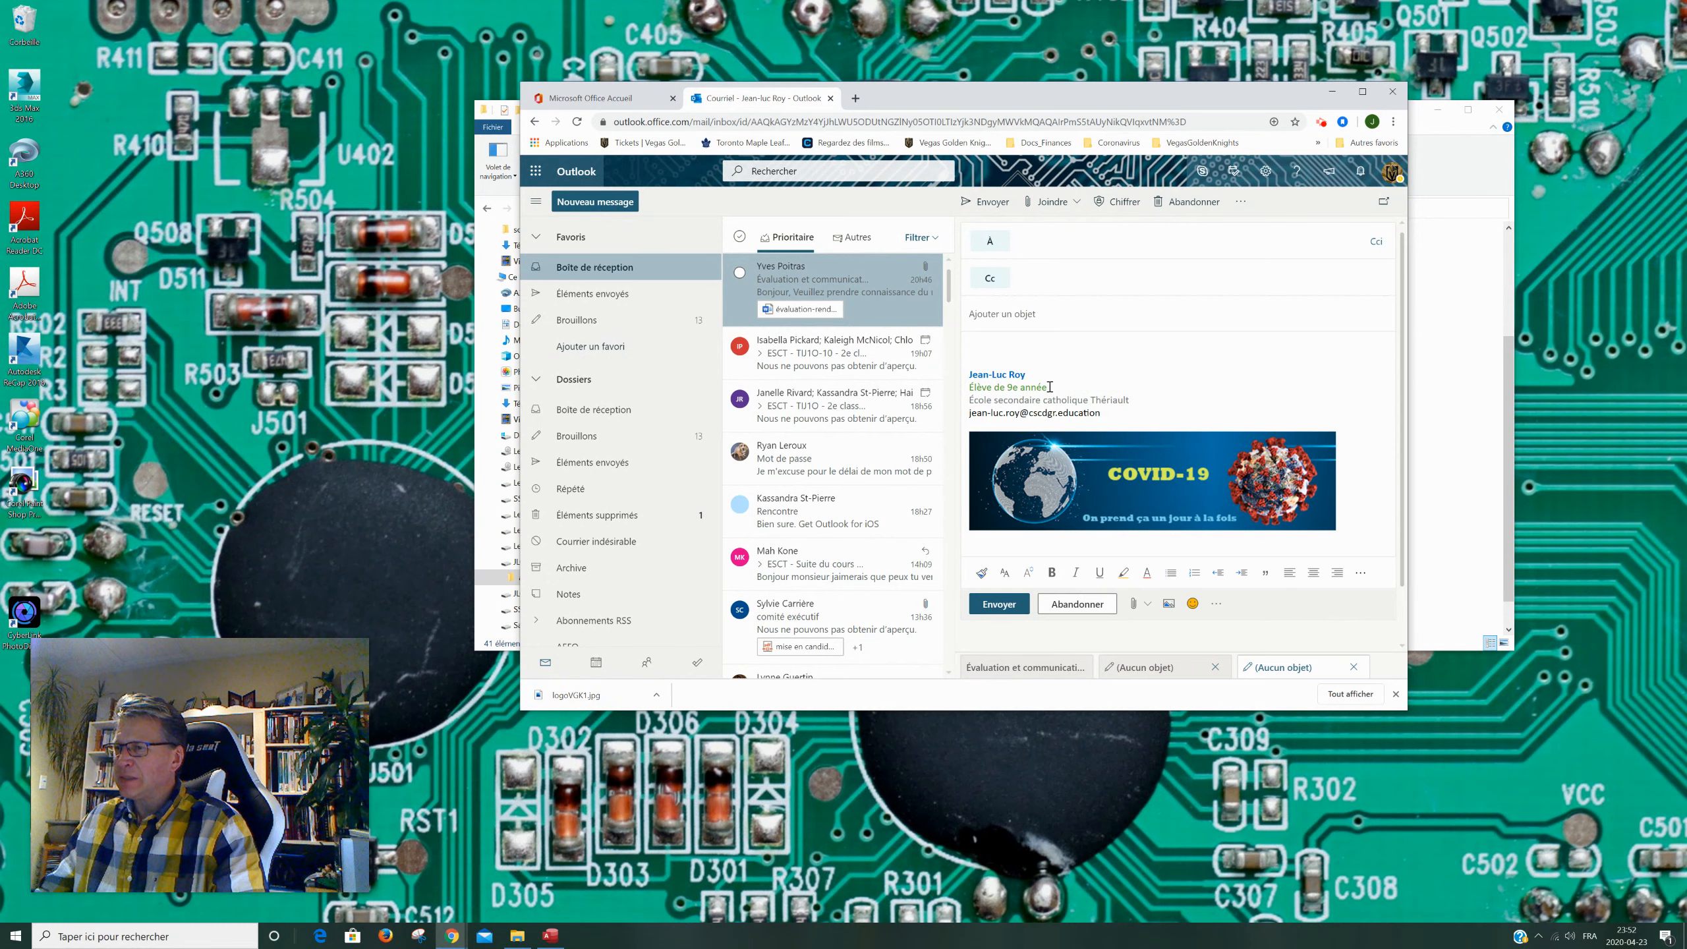
- Reopen the full Outlook settings at the mail section Composer et répondre
{"action": "left_click", "coordinate": [1390, 172]}
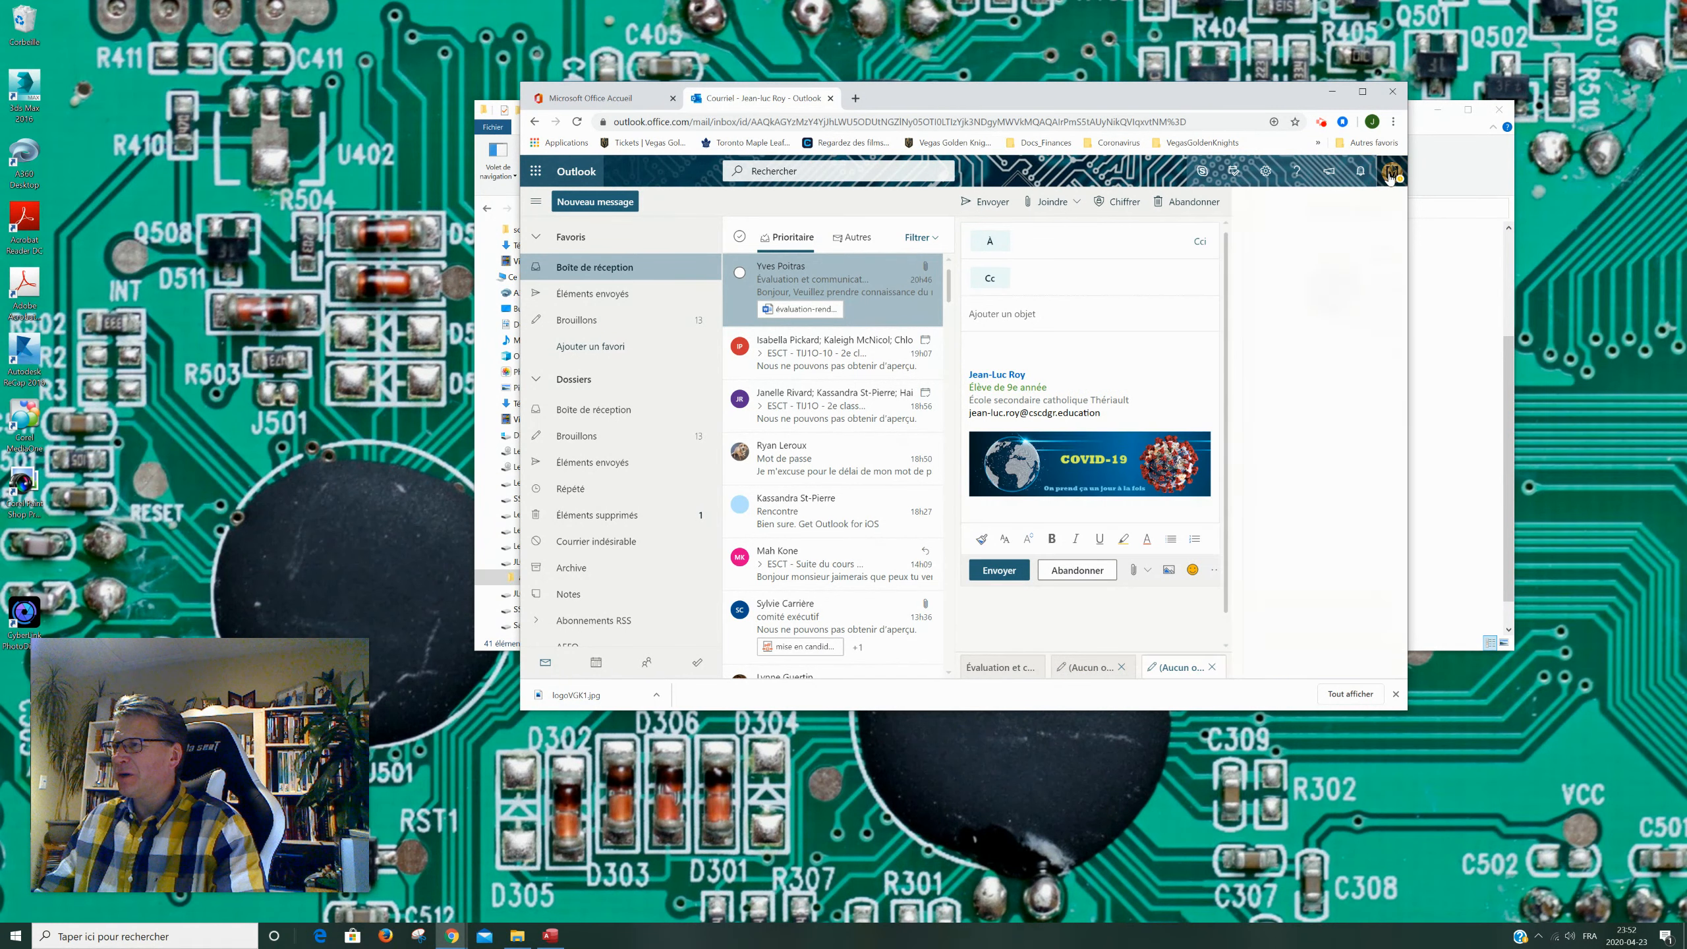
{"action": "left_click", "coordinate": [1265, 171]}
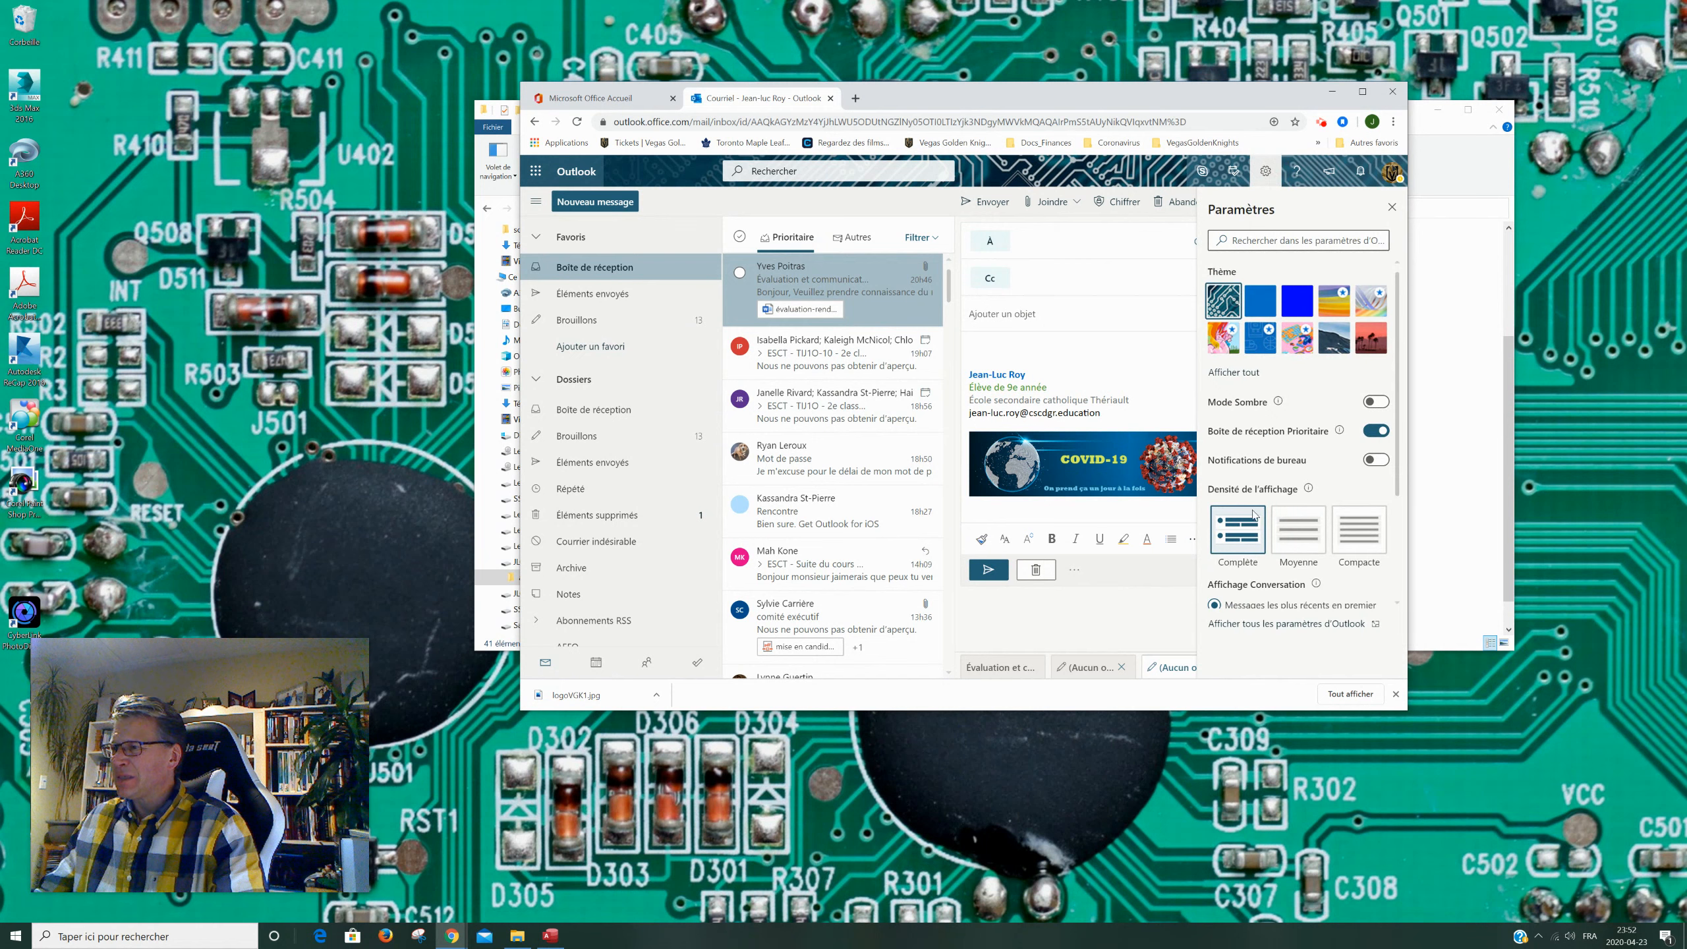
{"action": "left_click", "coordinate": [1305, 625]}
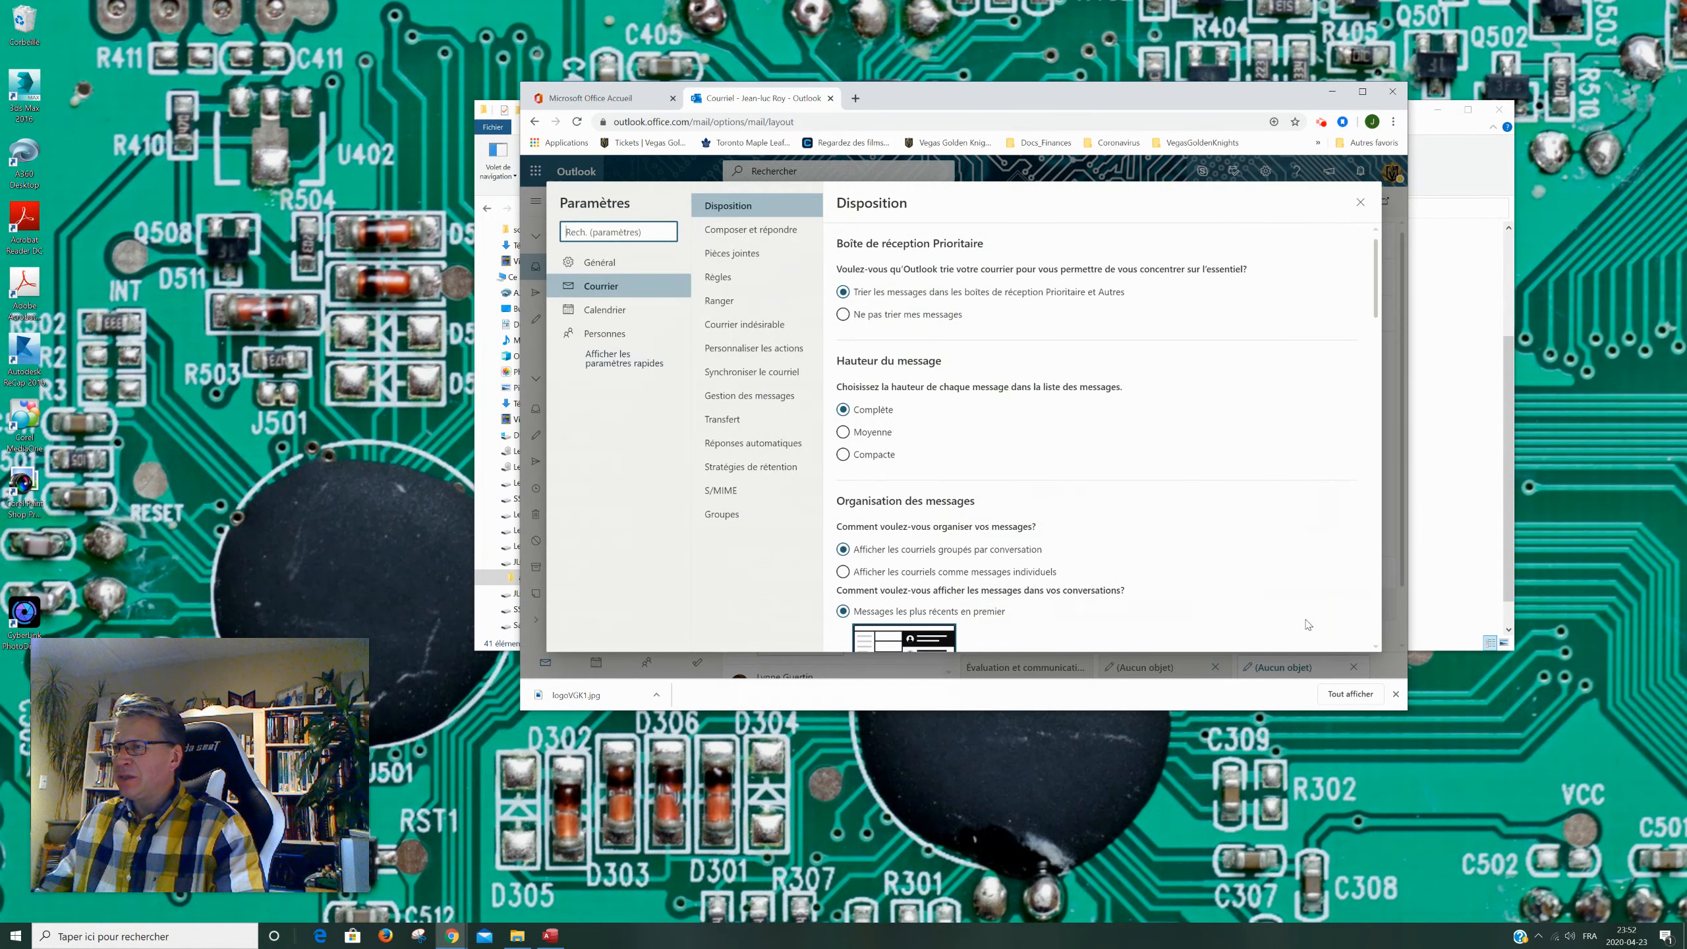
{"action": "left_click", "coordinate": [752, 230]}
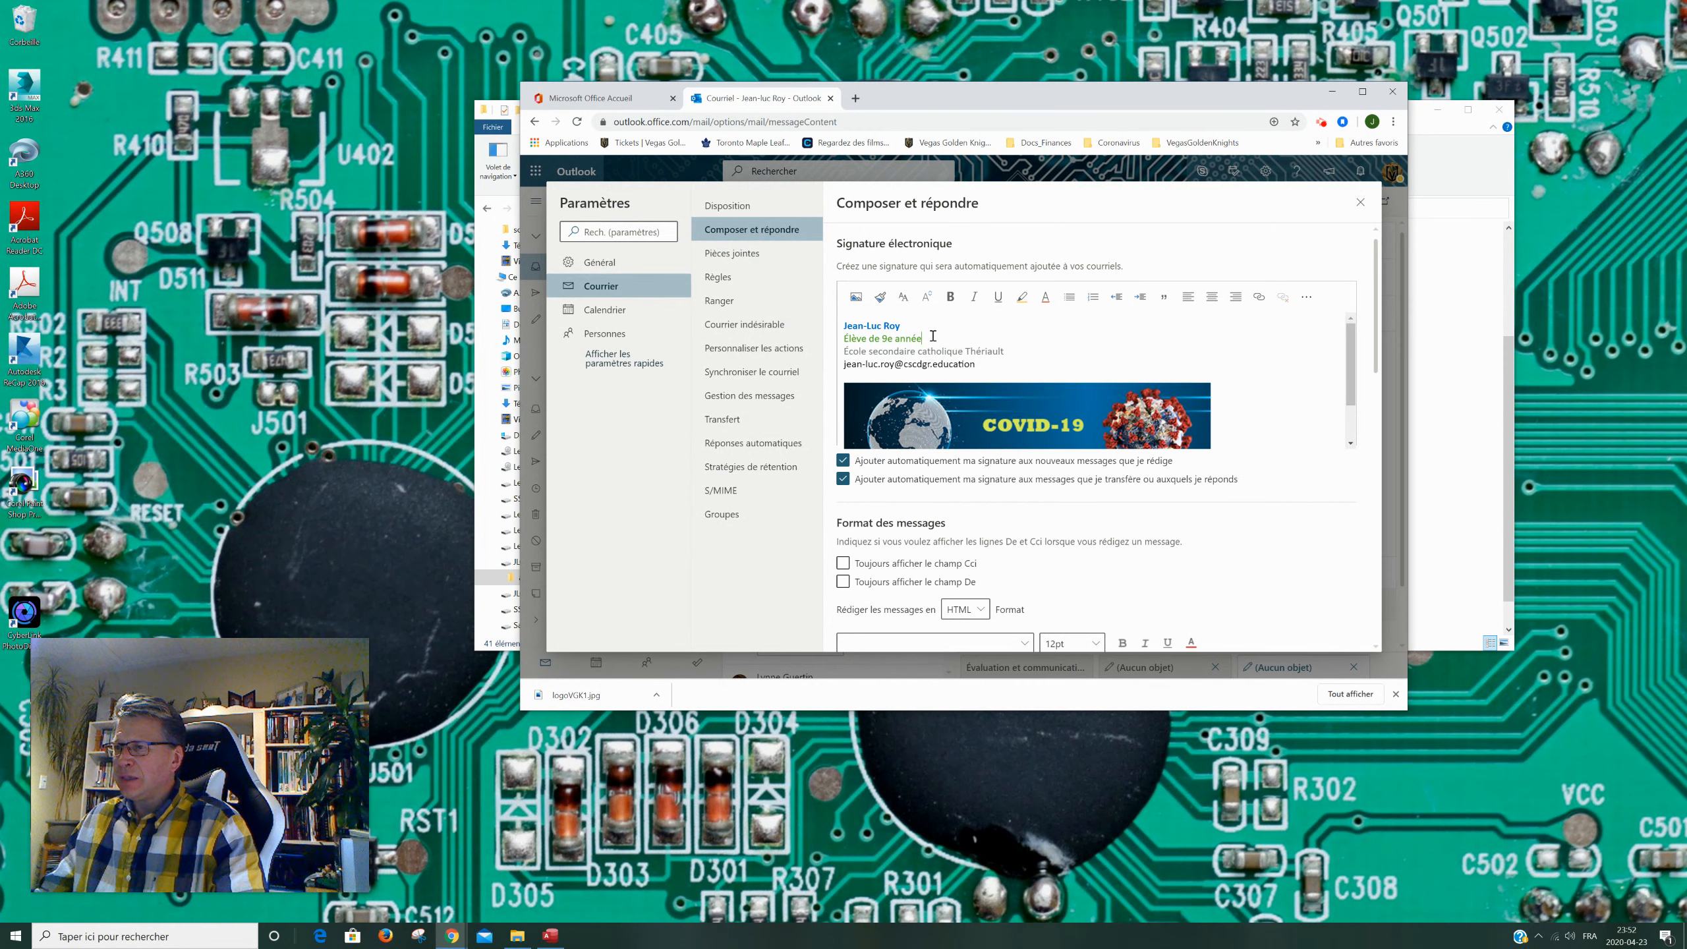
{"action": "left_click", "coordinate": [924, 334]}
{"action": "key", "text": "BackSpace"}
{"action": "key", "text": "BackSpace"}
{"action": "key", "text": "BackSpace"}
{"action": "key", "text": "BackSpace"}
{"action": "key", "text": "BackSpace"}
{"action": "key", "text": "BackSpace"}
{"action": "key", "text": "BackSpace"}
{"action": "key", "text": "BackSpace"}
{"action": "key", "text": "BackSpace"}
{"action": "key", "text": "BackSpace"}
{"action": "key", "text": "BackSpace"}
{"action": "key", "text": "BackSpace"}
{"action": "key", "text": "BackSpace"}
{"action": "key", "text": "BackSpace"}
{"action": "key", "text": "BackSpace"}
{"action": "key", "text": "BackSpace"}
{"action": "key", "text": "BackSpace"}
{"action": "key", "text": "BackSpace"}
{"action": "key", "text": "BackSpace"}
{"action": "key", "text": "BackSpace"}
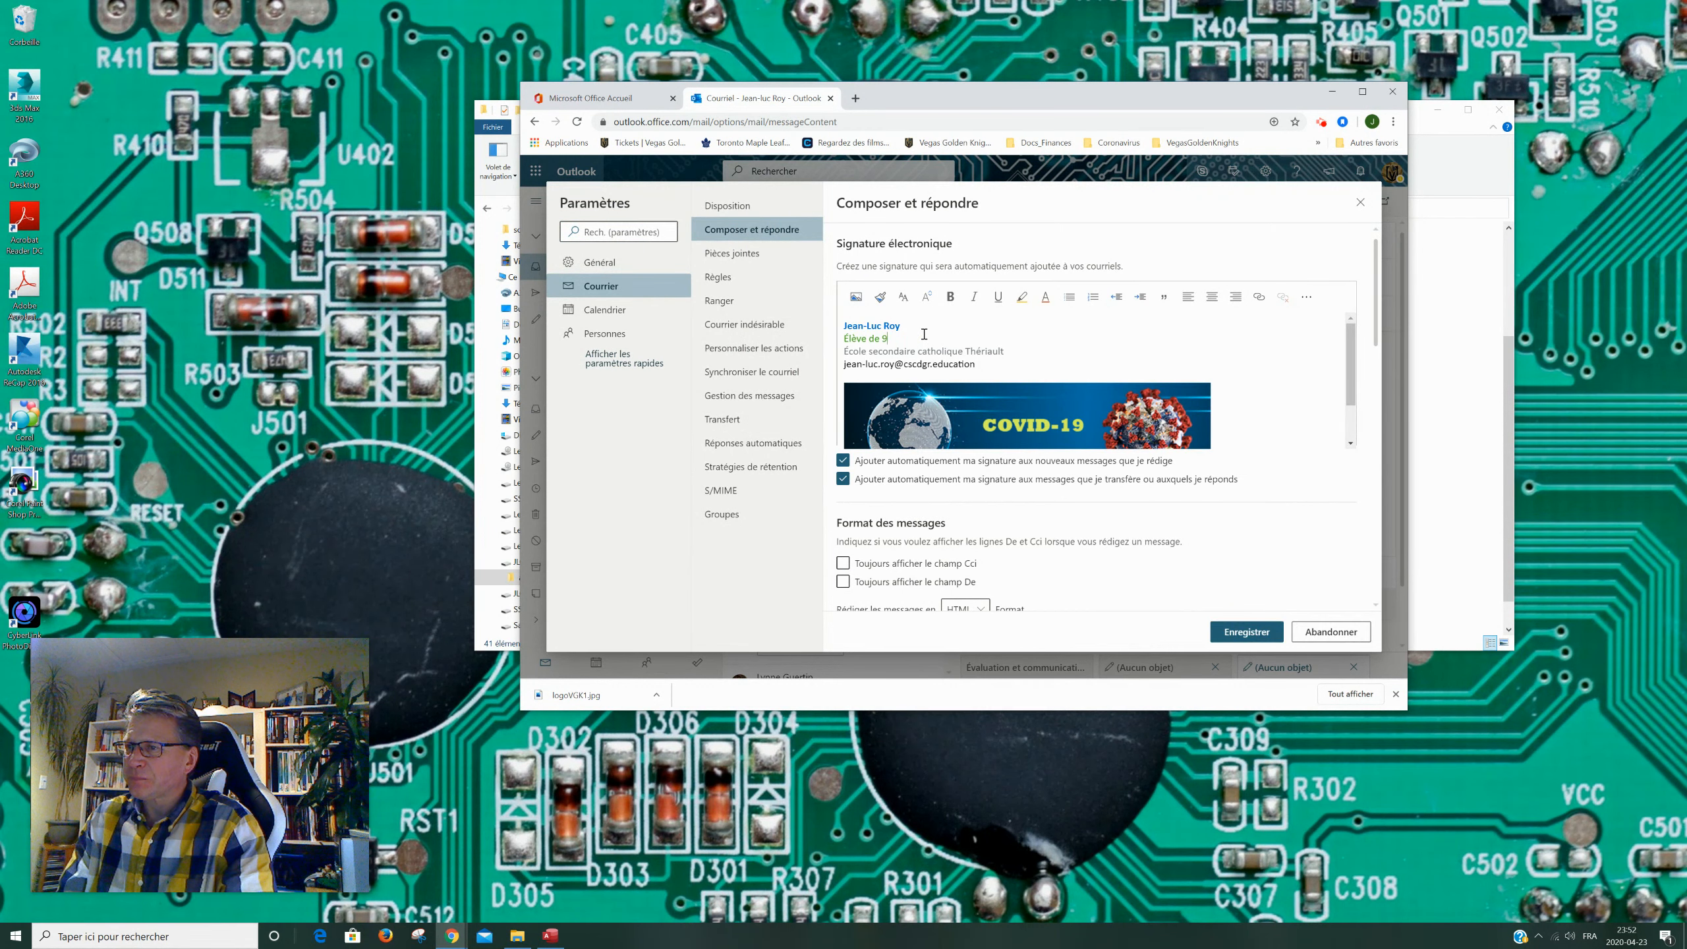
{"action": "key", "text": "BackSpace"}
{"action": "key", "text": "BackSpace"}
{"action": "key", "text": "BackSpace"}
{"action": "key", "text": "BackSpace"}
{"action": "key", "text": "BackSpace"}
{"action": "key", "text": "BackSpace"}
{"action": "key", "text": "BackSpace"}
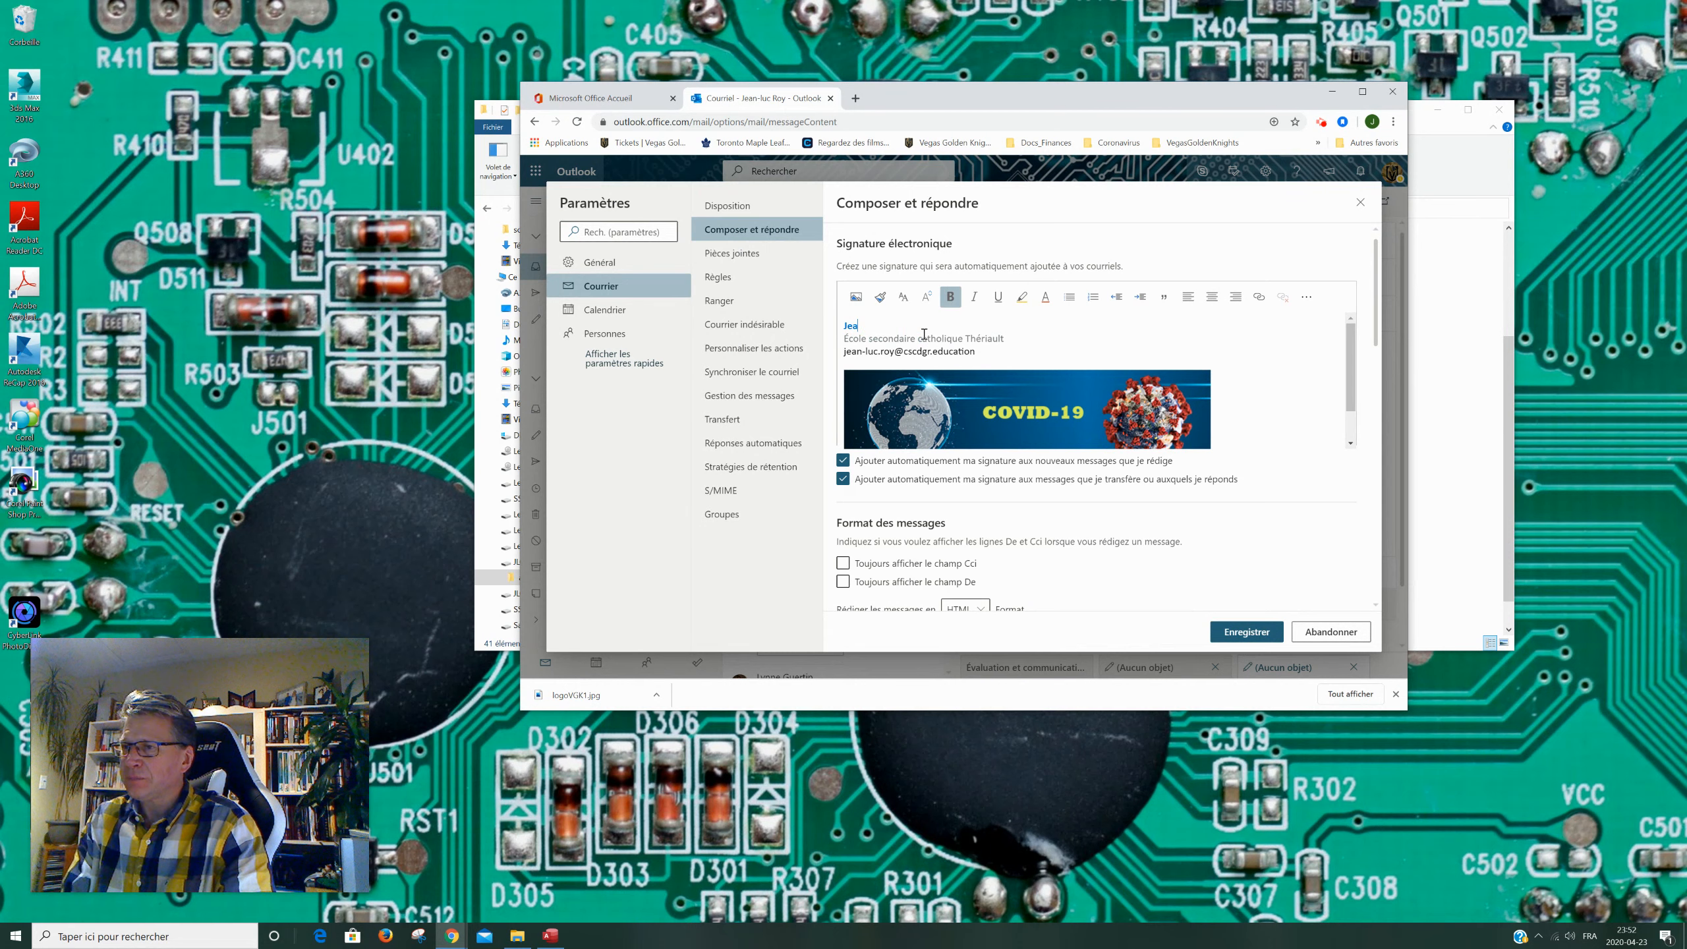
{"action": "type", "text": "n_l"}
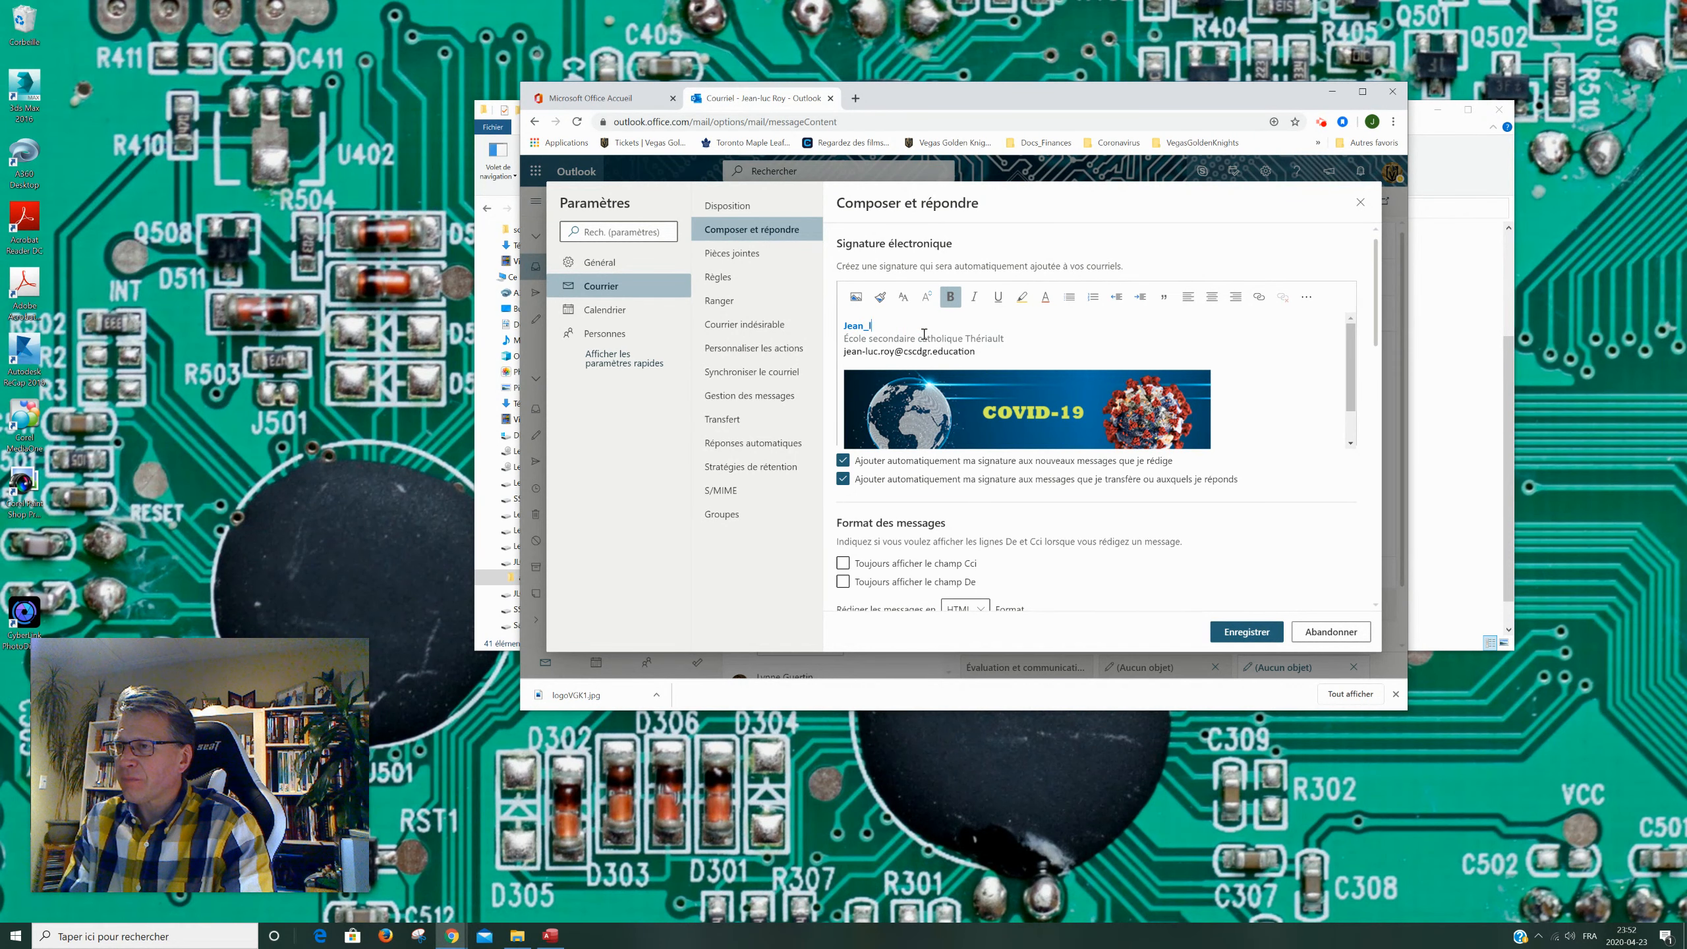
{"action": "key", "text": "BackSpace"}
{"action": "key", "text": "BackSpace"}
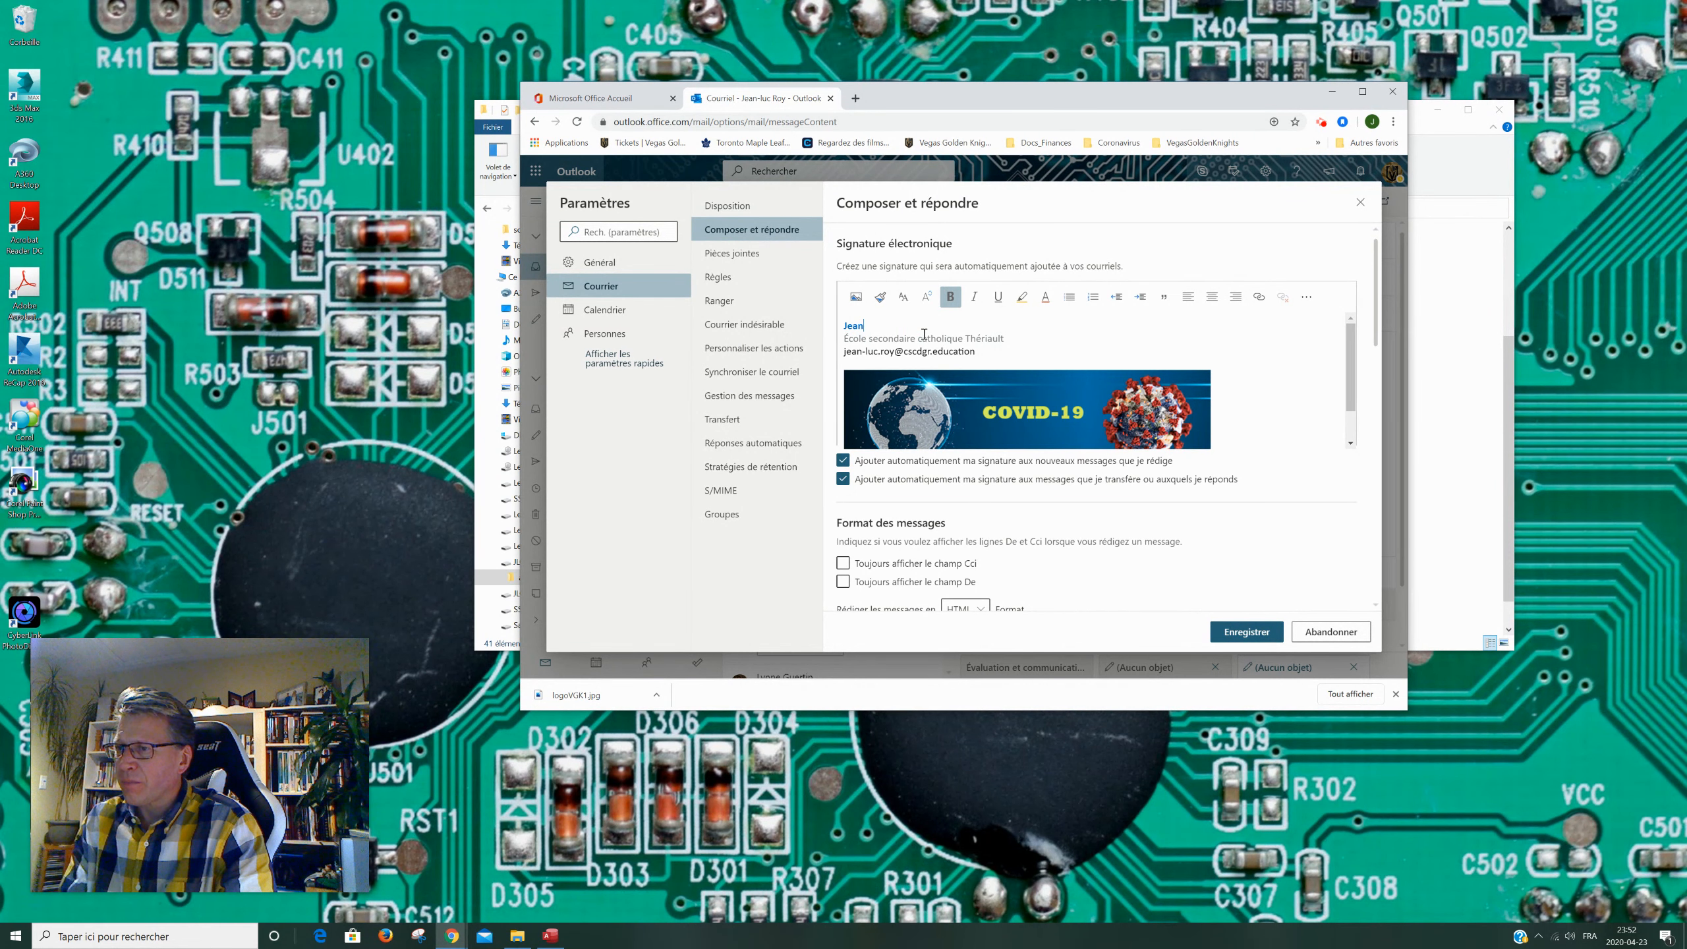
{"action": "type", "text": "n-Luc "}
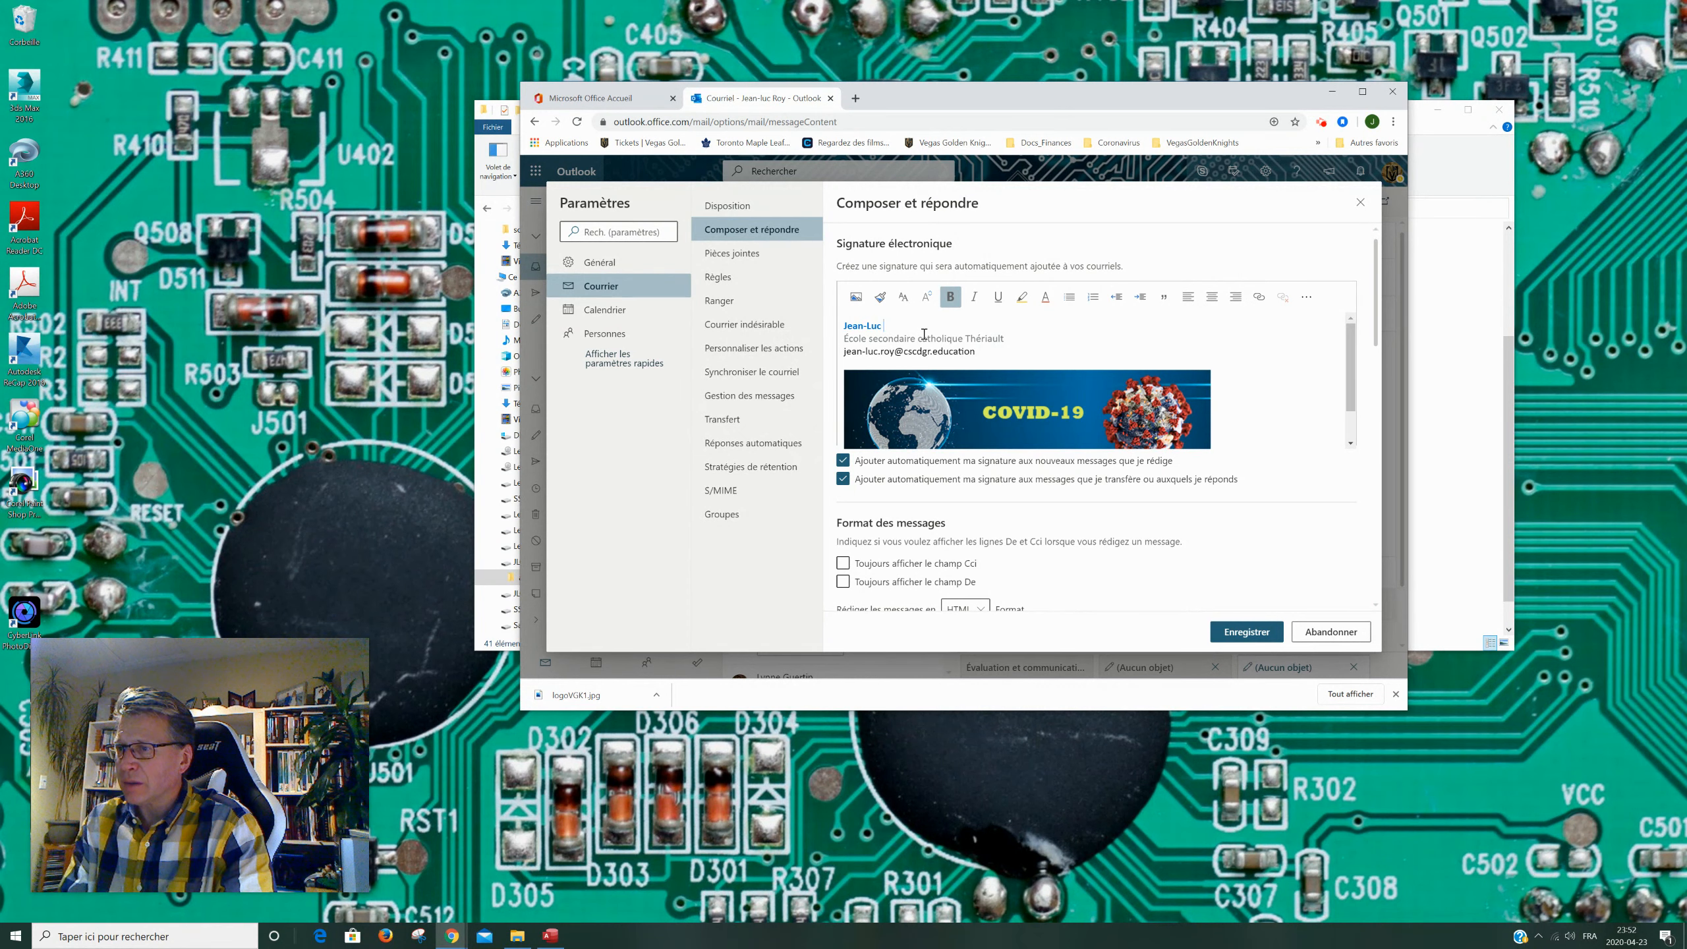
{"action": "type", "text": "Roy"}
{"action": "key", "text": "Return"}
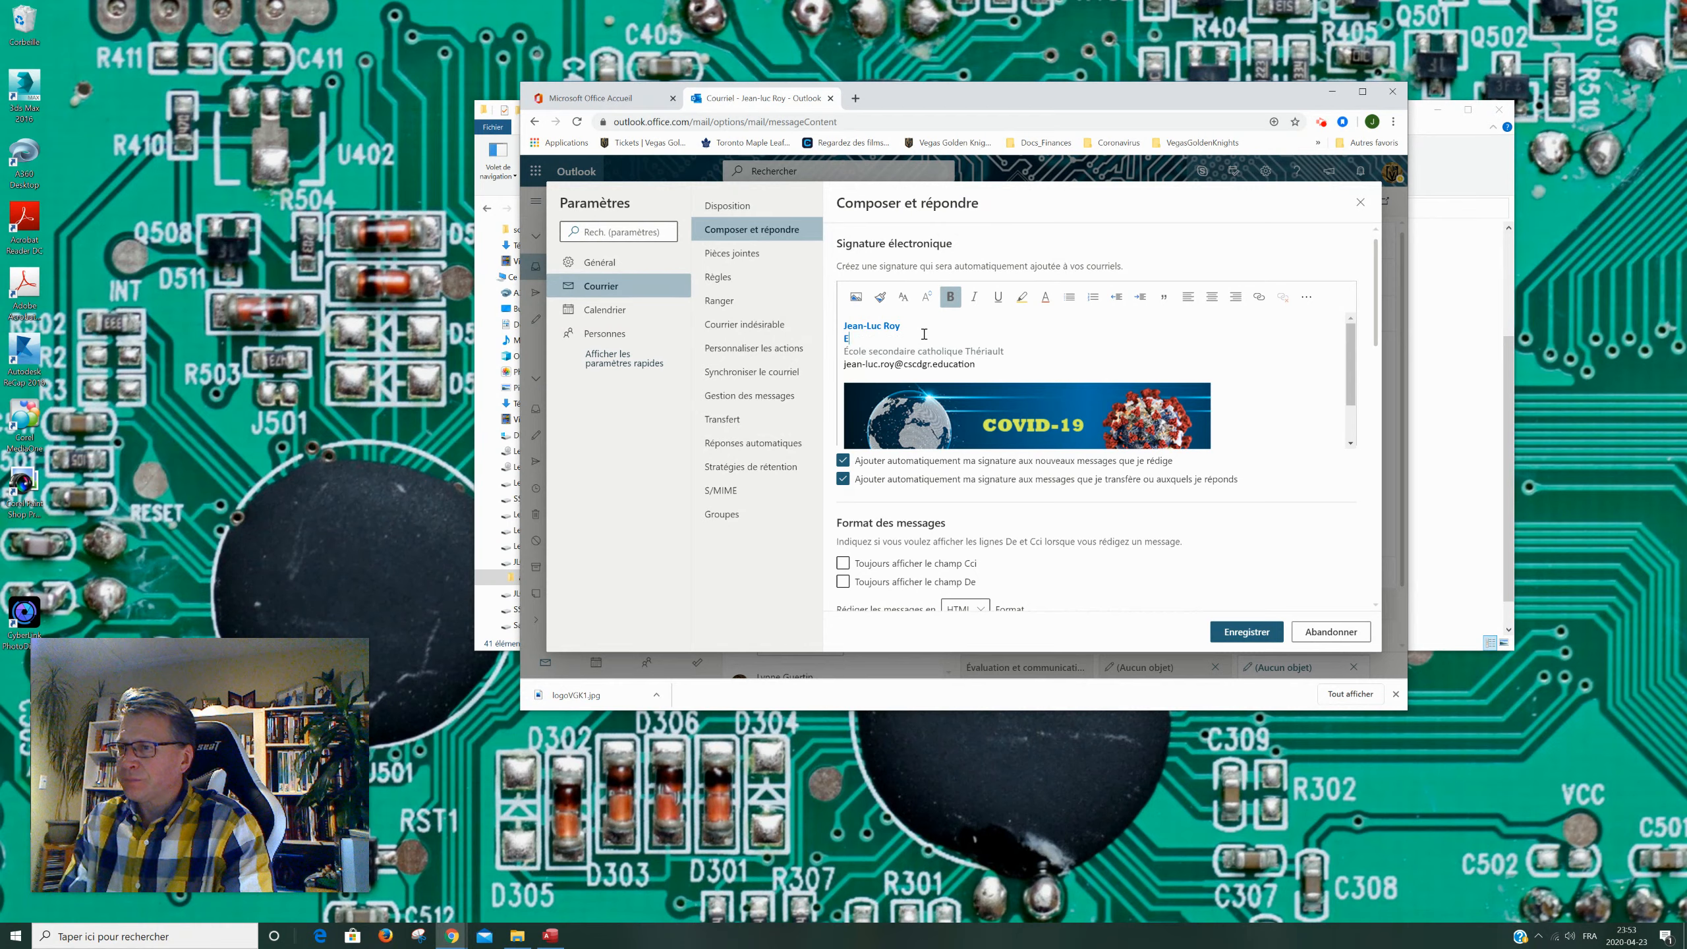
{"action": "type", "text": "Enseingant"}
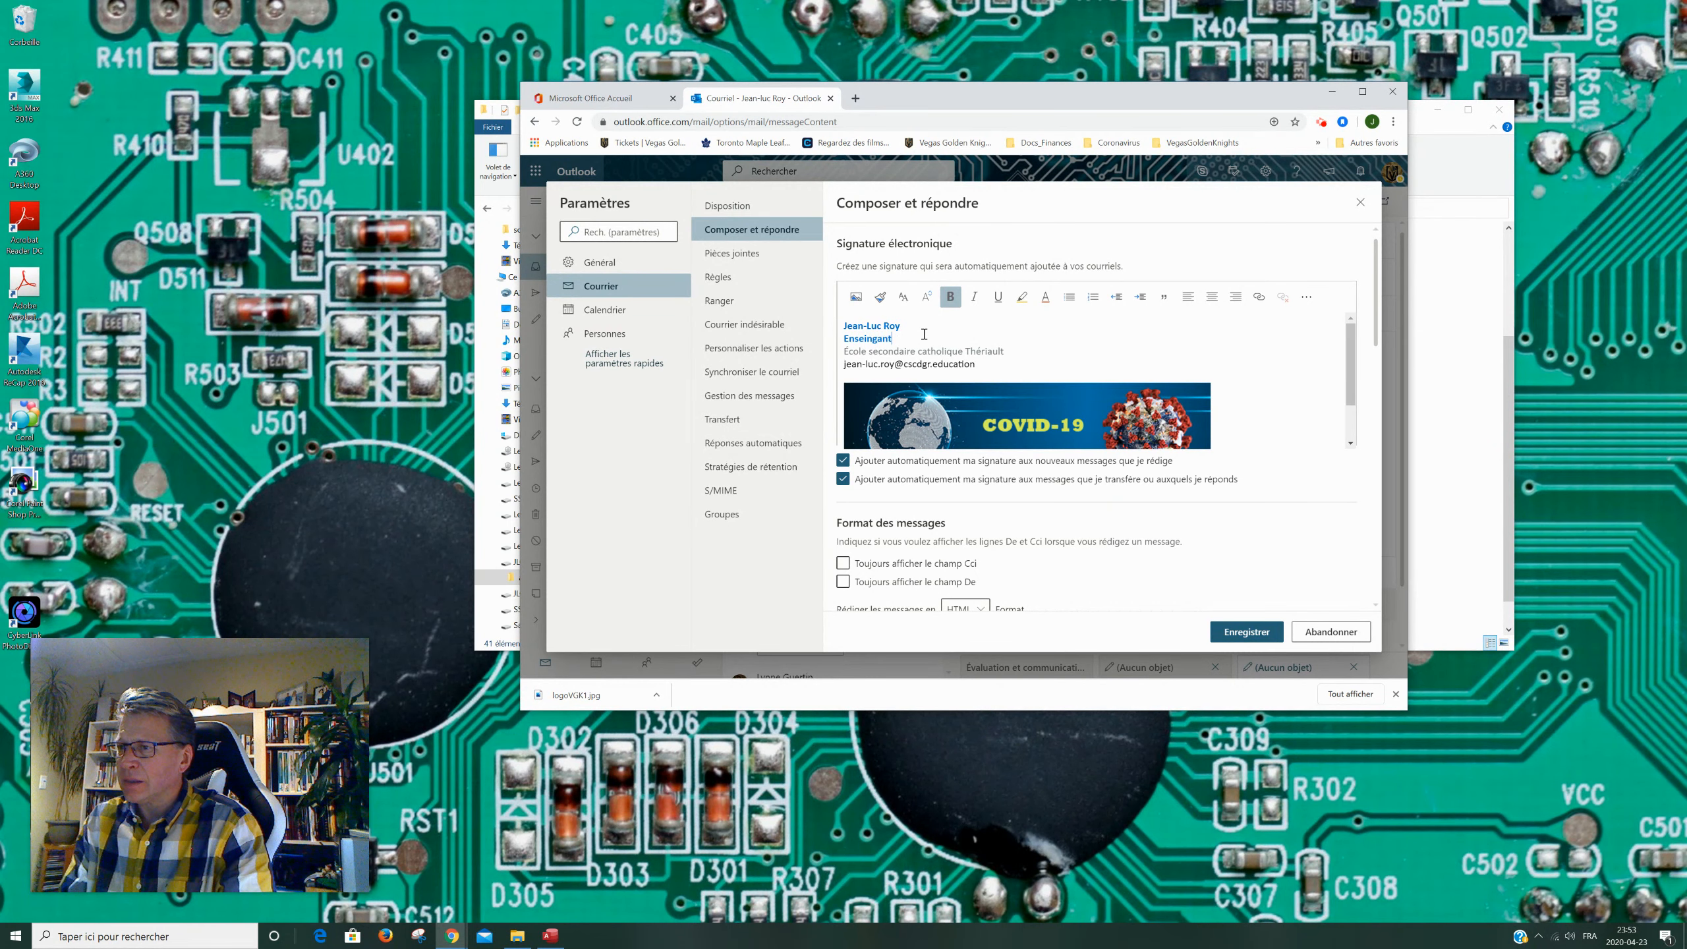
{"action": "key", "text": "BackSpace"}
{"action": "key", "text": "BackSpace"}
{"action": "key", "text": "BackSpace"}
{"action": "type", "text": "gnant"}
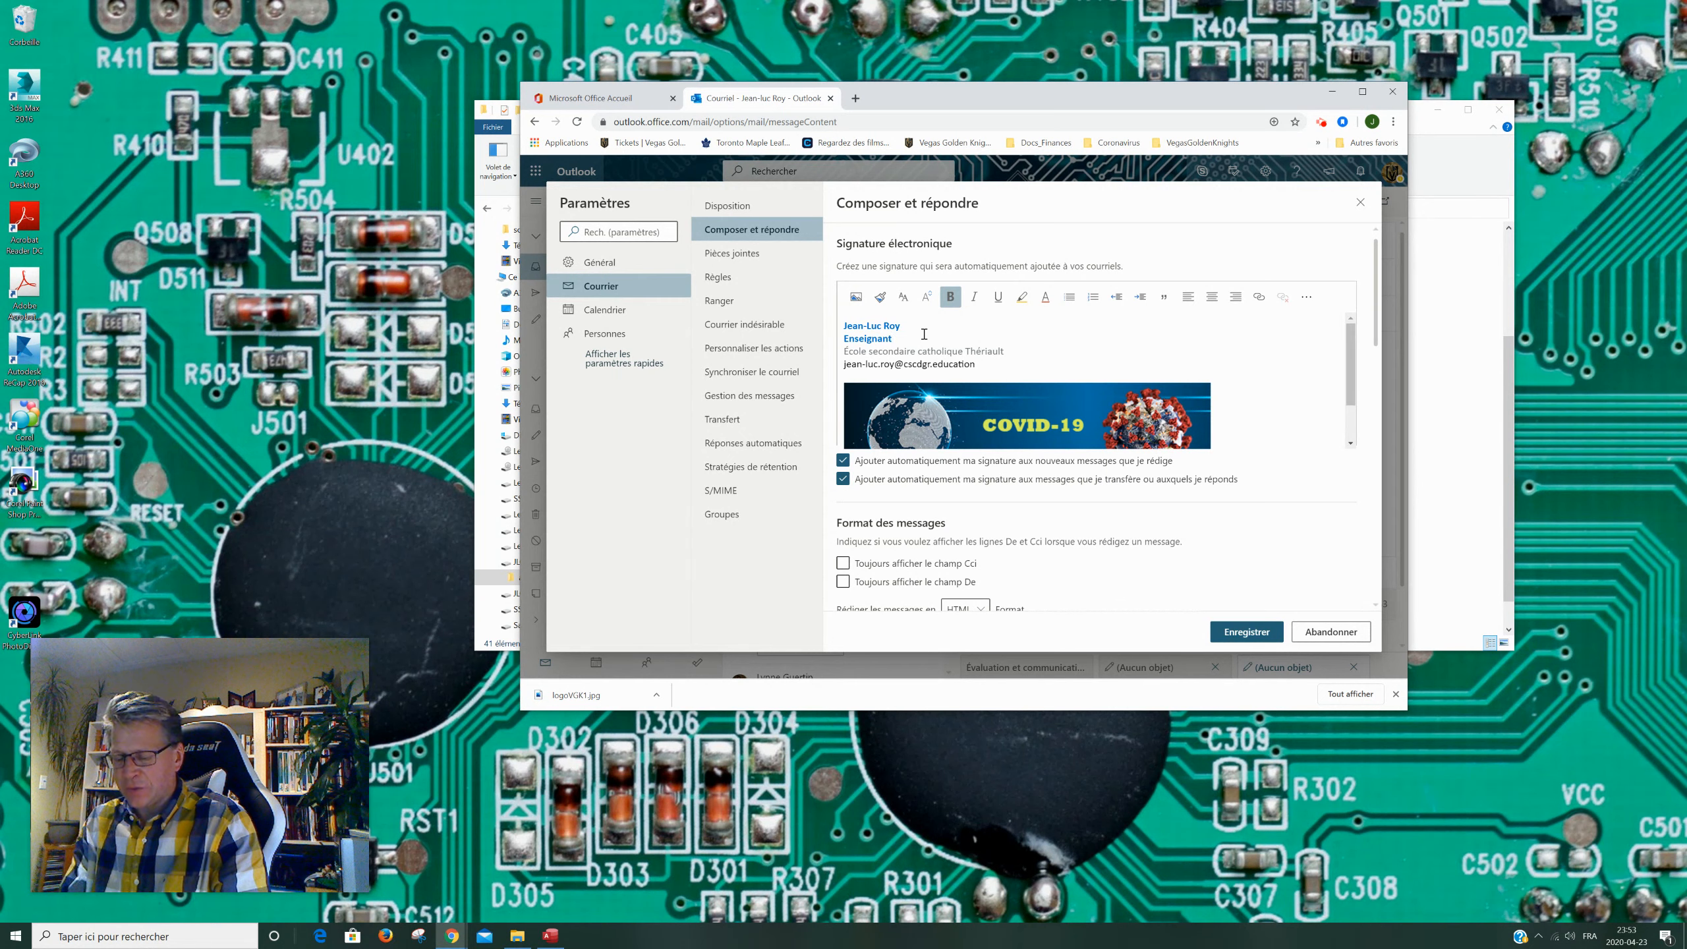
{"action": "key", "text": "BackSpace"}
{"action": "key", "text": "BackSpace"}
{"action": "key", "text": "BackSpace"}
{"action": "key", "text": "BackSpace"}
{"action": "key", "text": "BackSpace"}
{"action": "key", "text": "BackSpace"}
{"action": "key", "text": "BackSpace"}
{"action": "key", "text": "BackSpace"}
{"action": "key", "text": "BackSpace"}
{"action": "key", "text": "BackSpace"}
{"action": "key", "text": "BackSpace"}
{"action": "key", "text": "BackSpace"}
{"action": "key", "text": "BackSpace"}
{"action": "key", "text": "BackSpace"}
{"action": "key", "text": "BackSpace"}
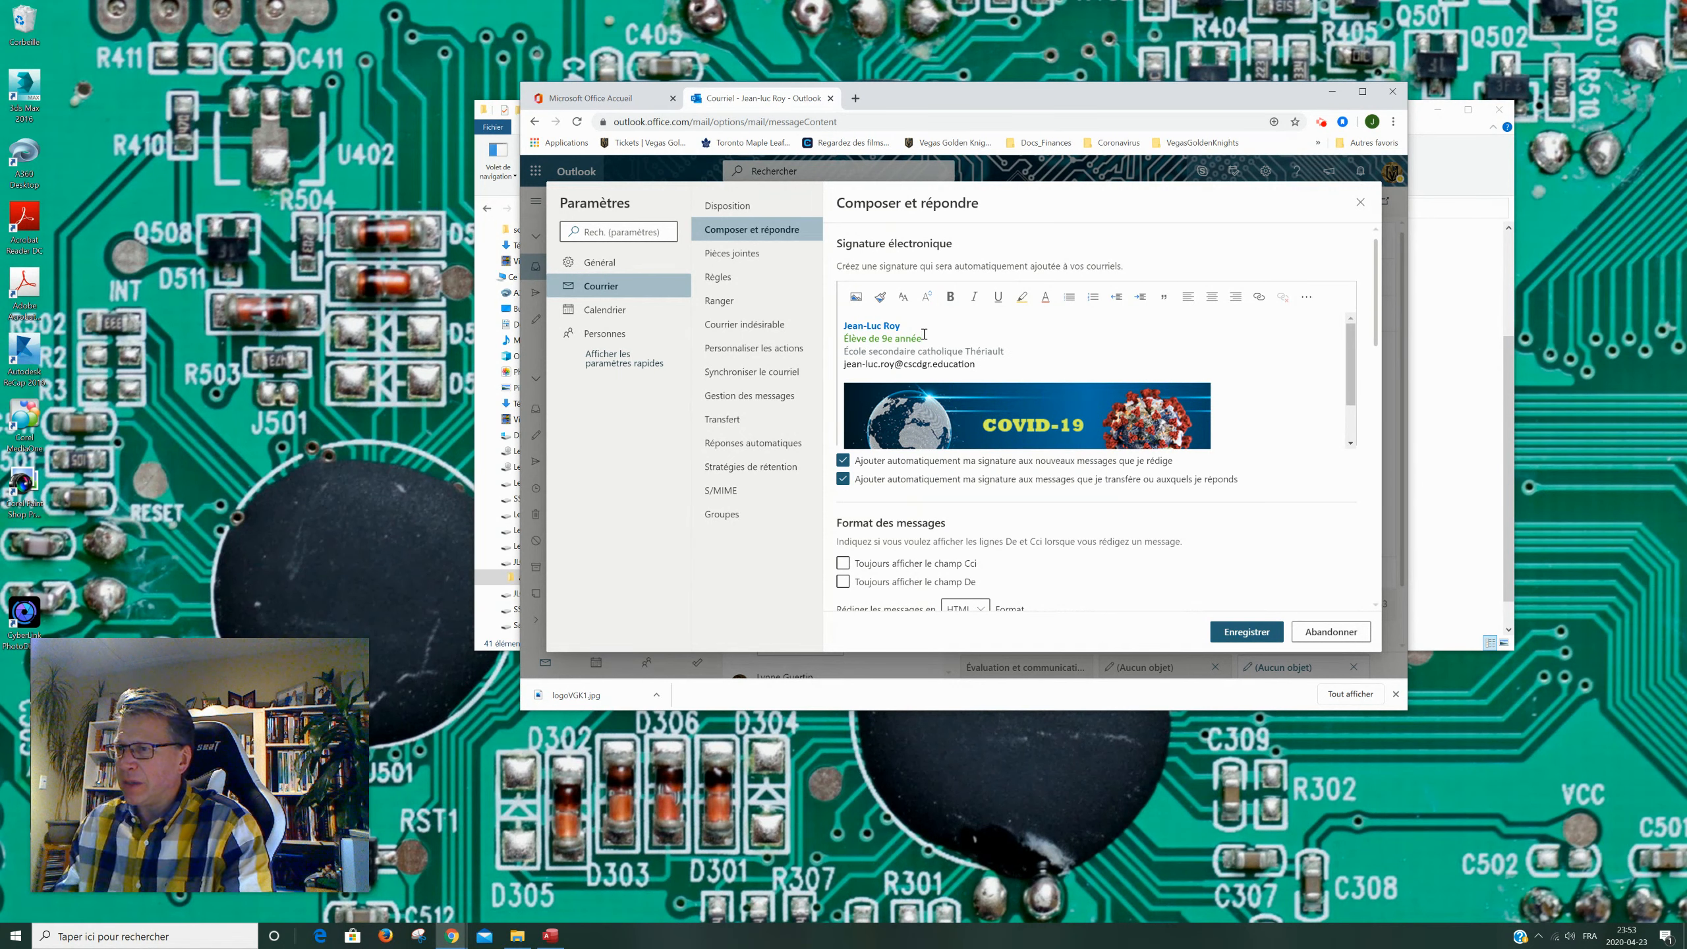
- Replace the green title line in the signature with "Enseignant d'informatique et robotique" and save the settings
{"action": "left_click_drag", "start_coordinate": [924, 338], "coordinate": [859, 340]}
{"action": "key", "text": "BackSpace"}
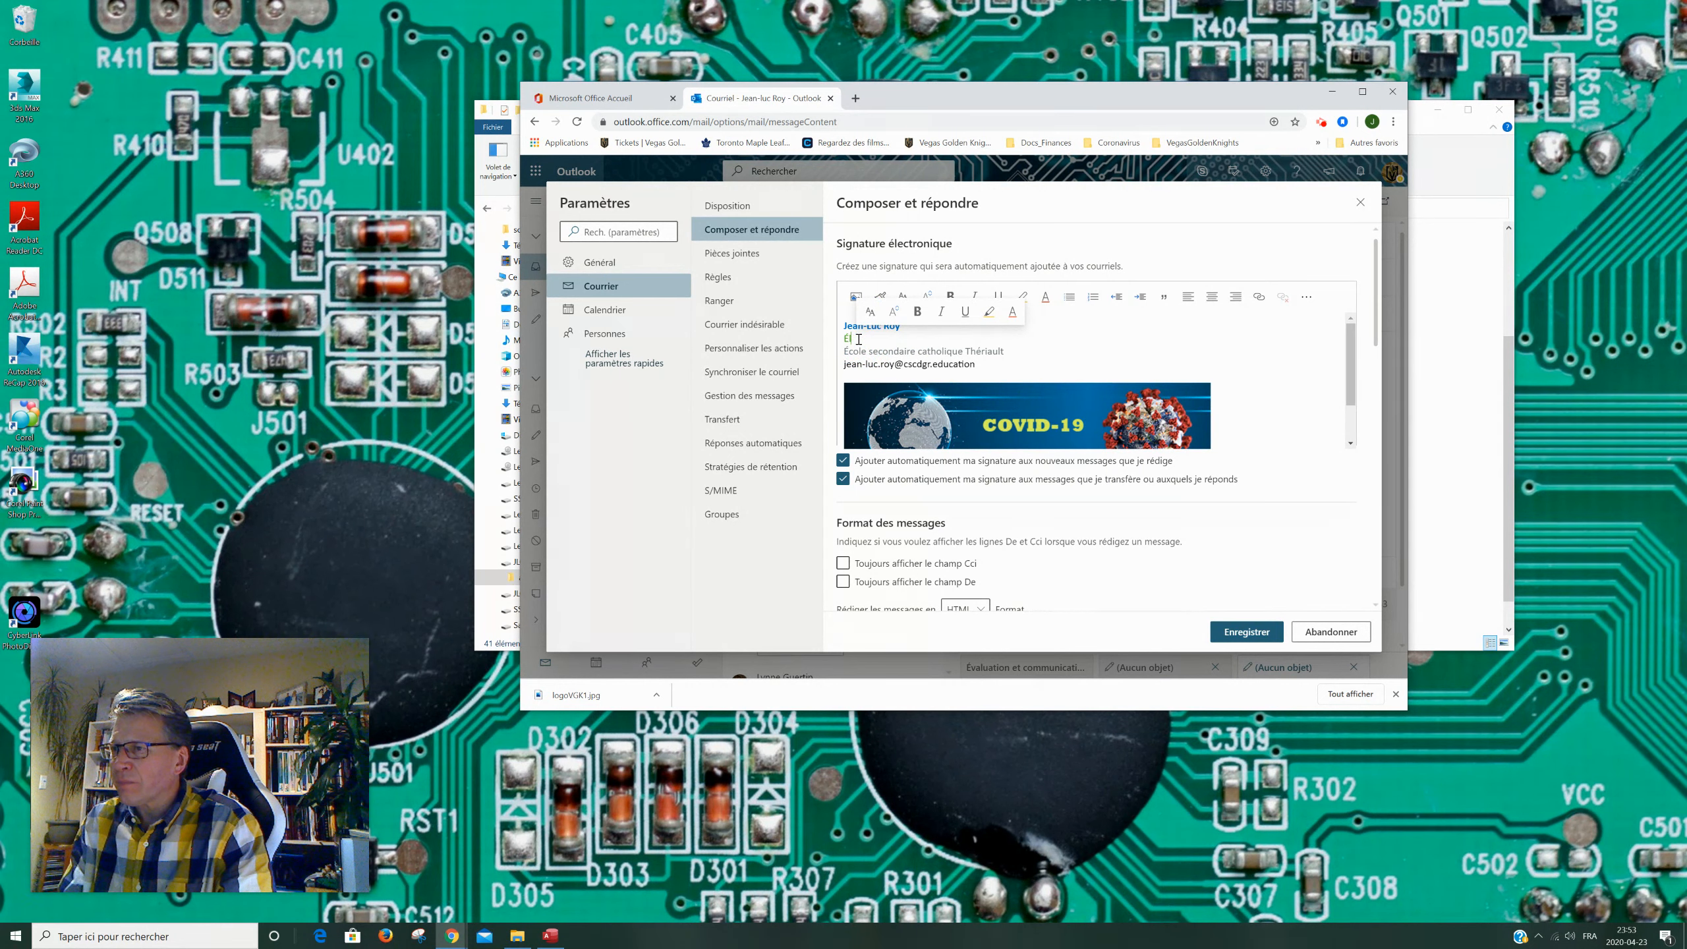
{"action": "key", "text": "BackSpace"}
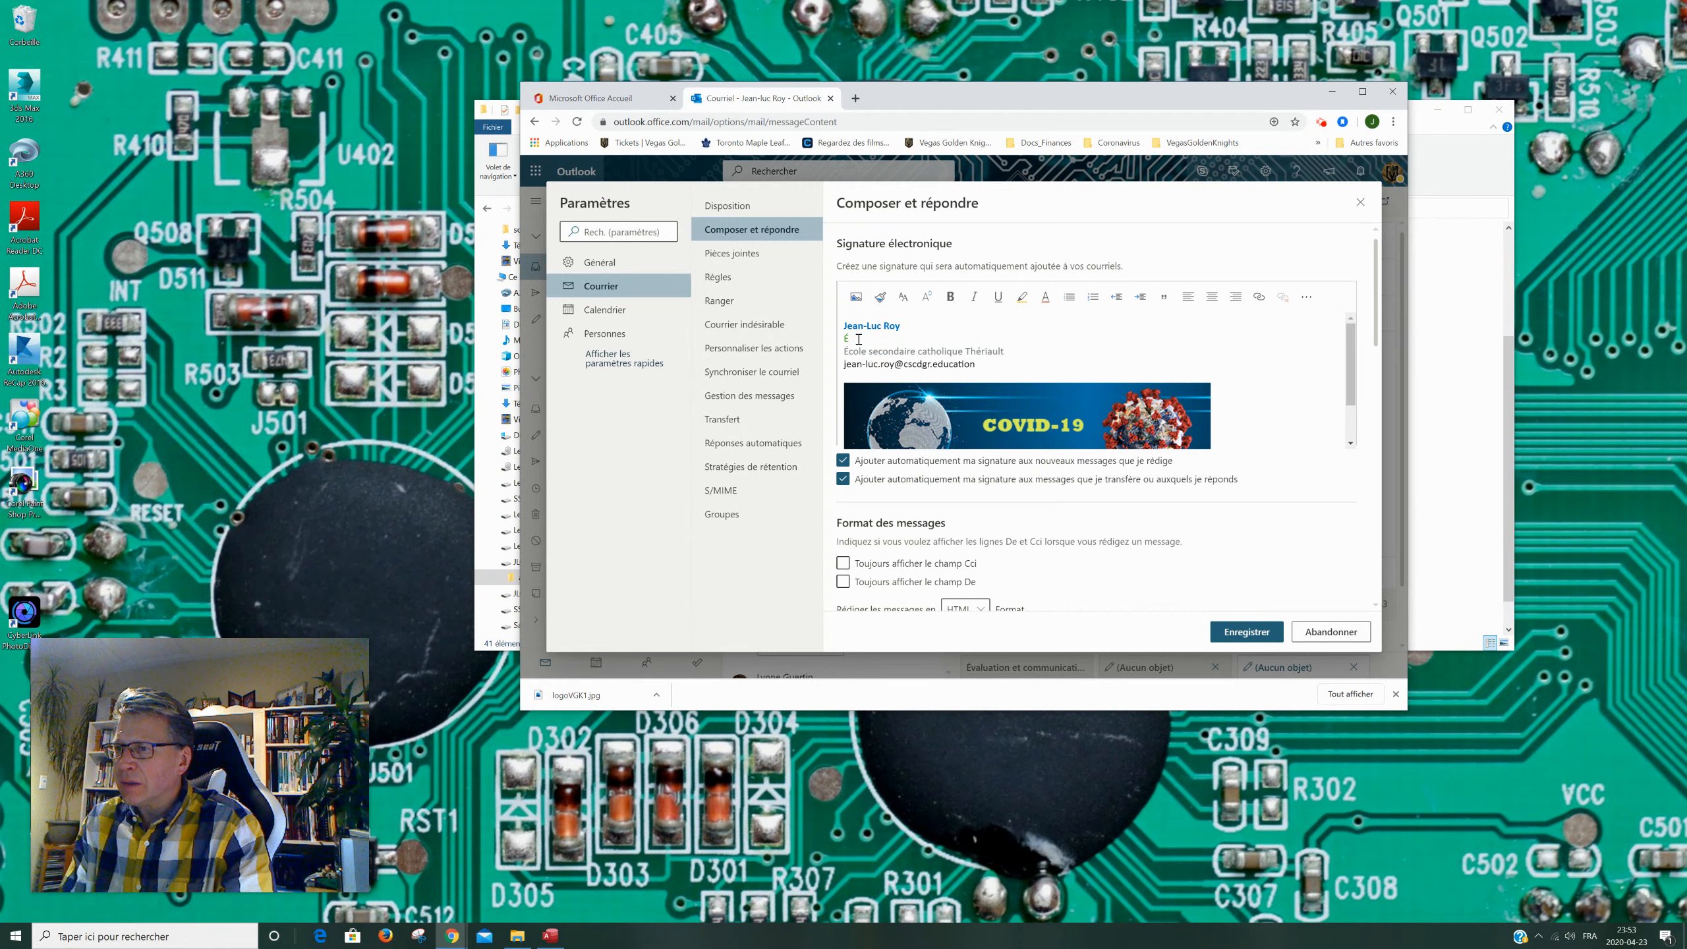
{"action": "type", "text": "Enseignant d'informatique et"}
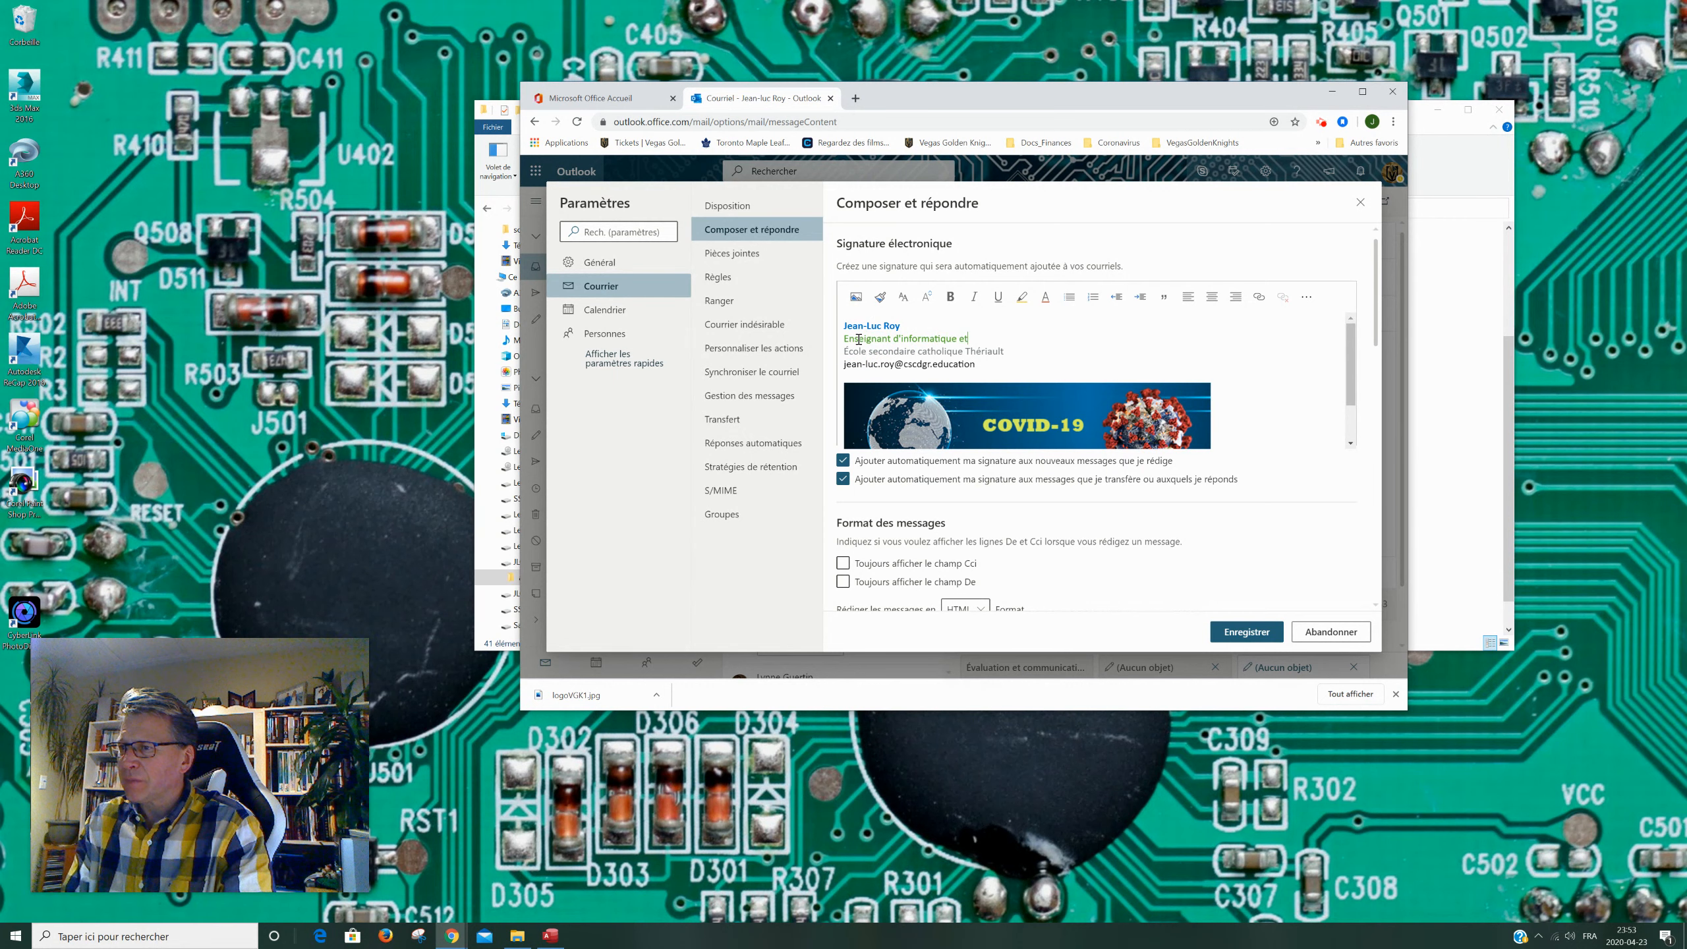
{"action": "type", "text": " robotique"}
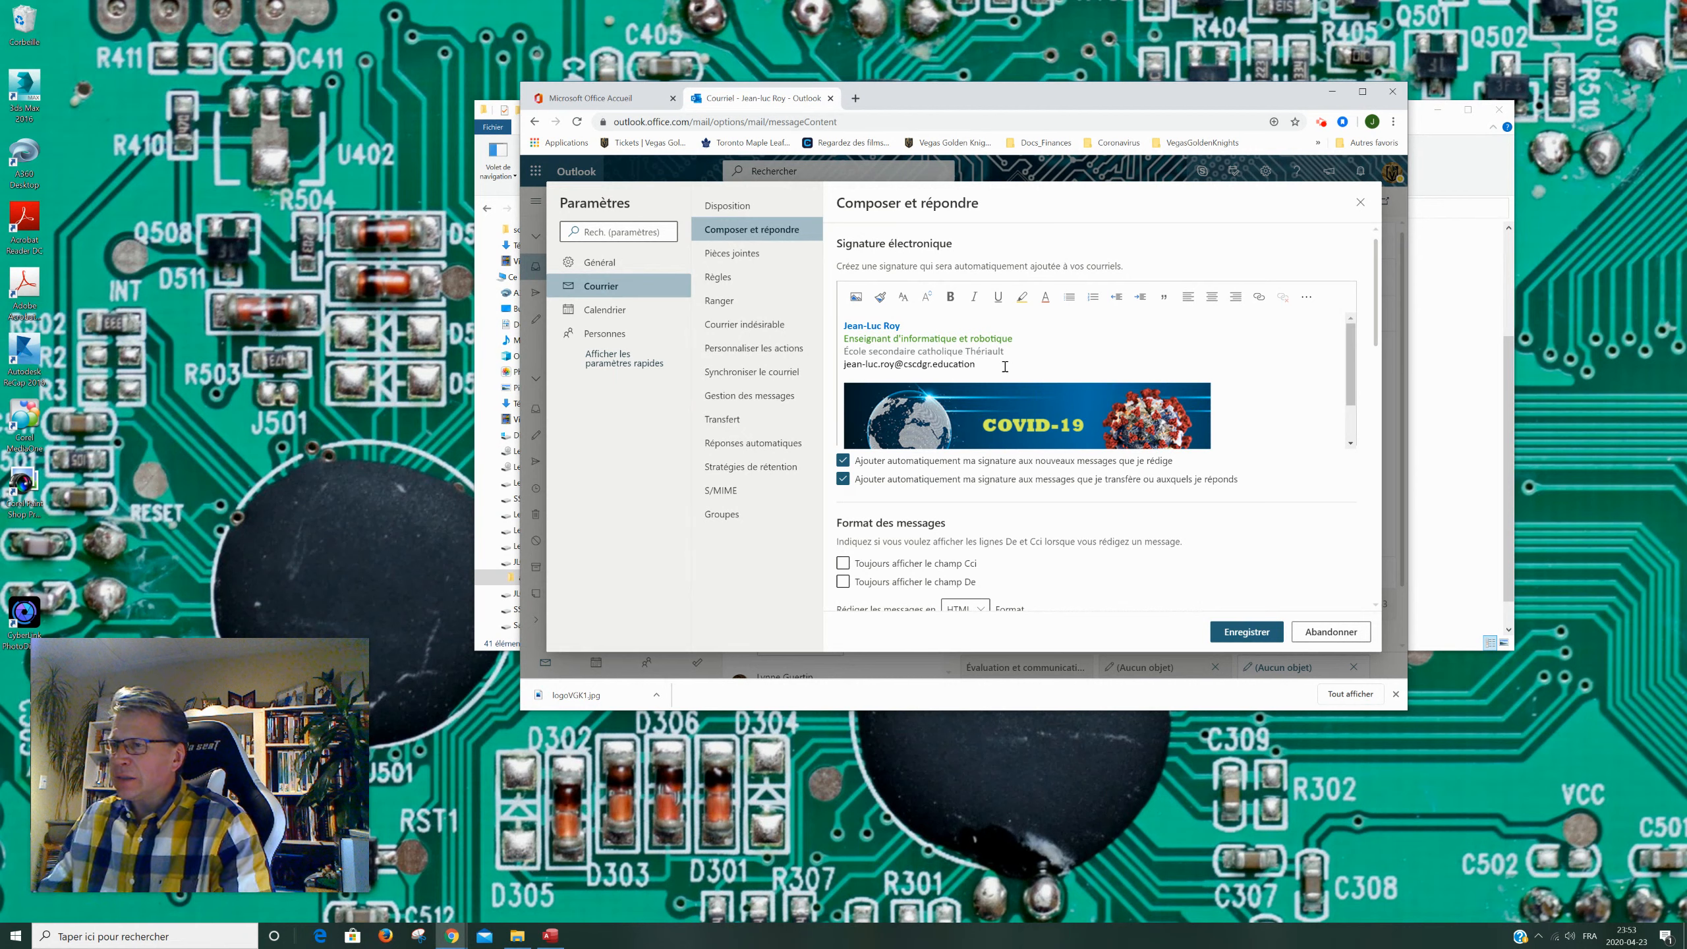
{"action": "left_click", "coordinate": [1247, 630]}
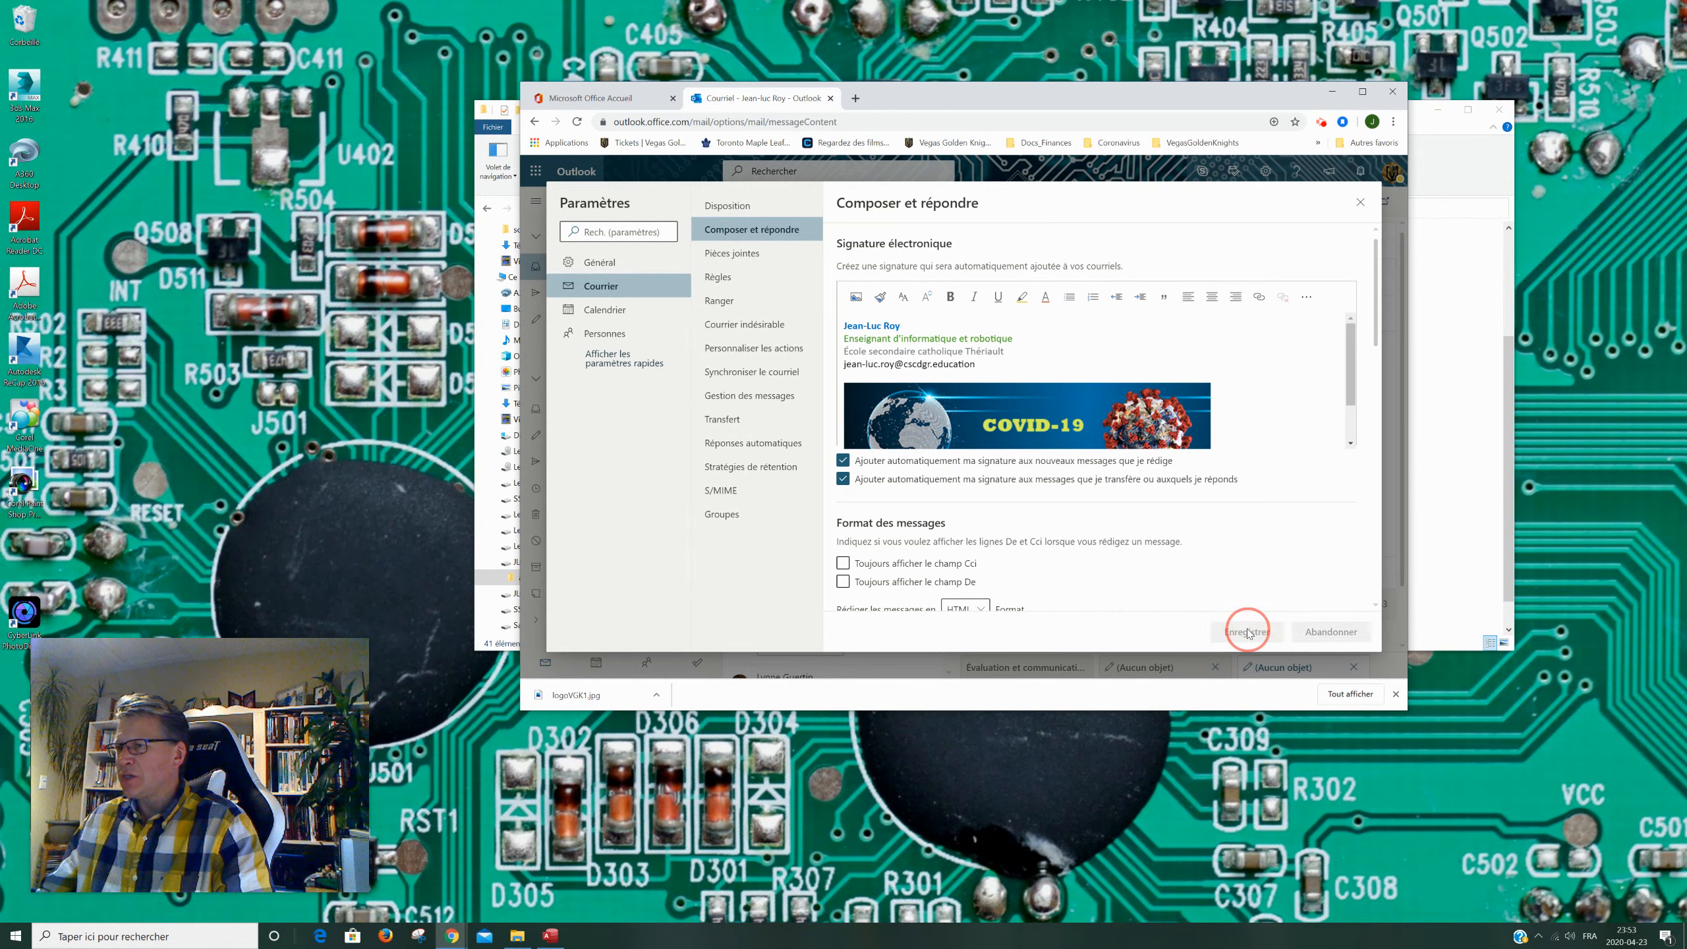
- Leave the settings, delete the draft with the old signature and create a new message to check the updated title line
{"action": "left_click", "coordinate": [1360, 202]}
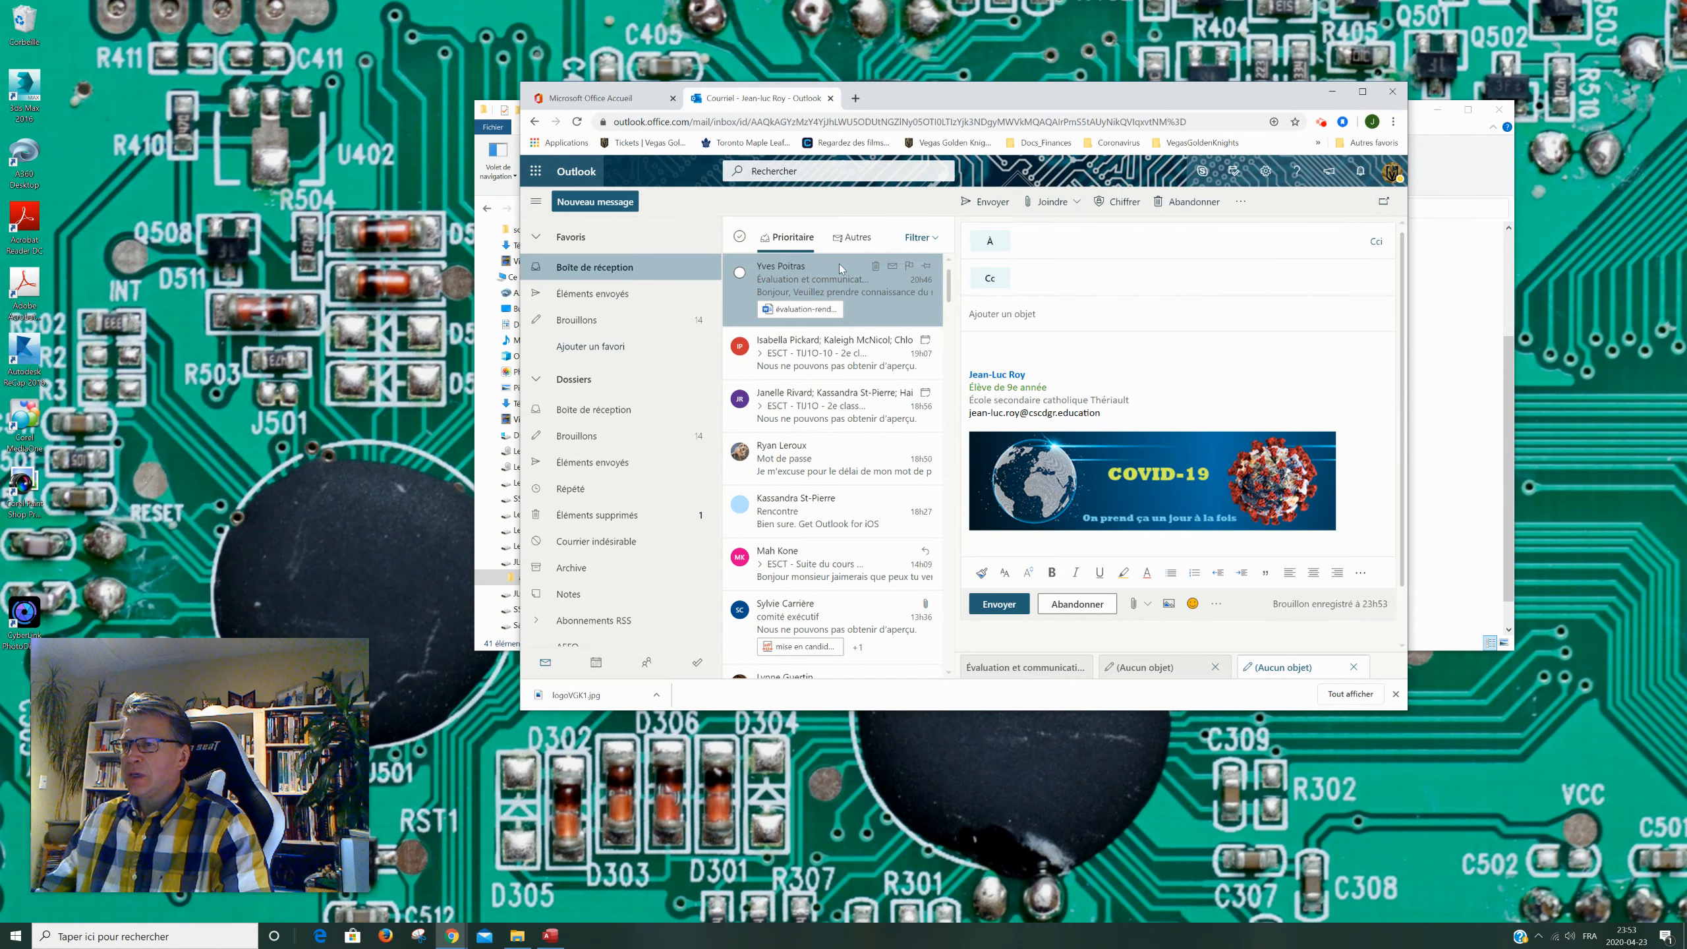
{"action": "left_click", "coordinate": [1086, 598]}
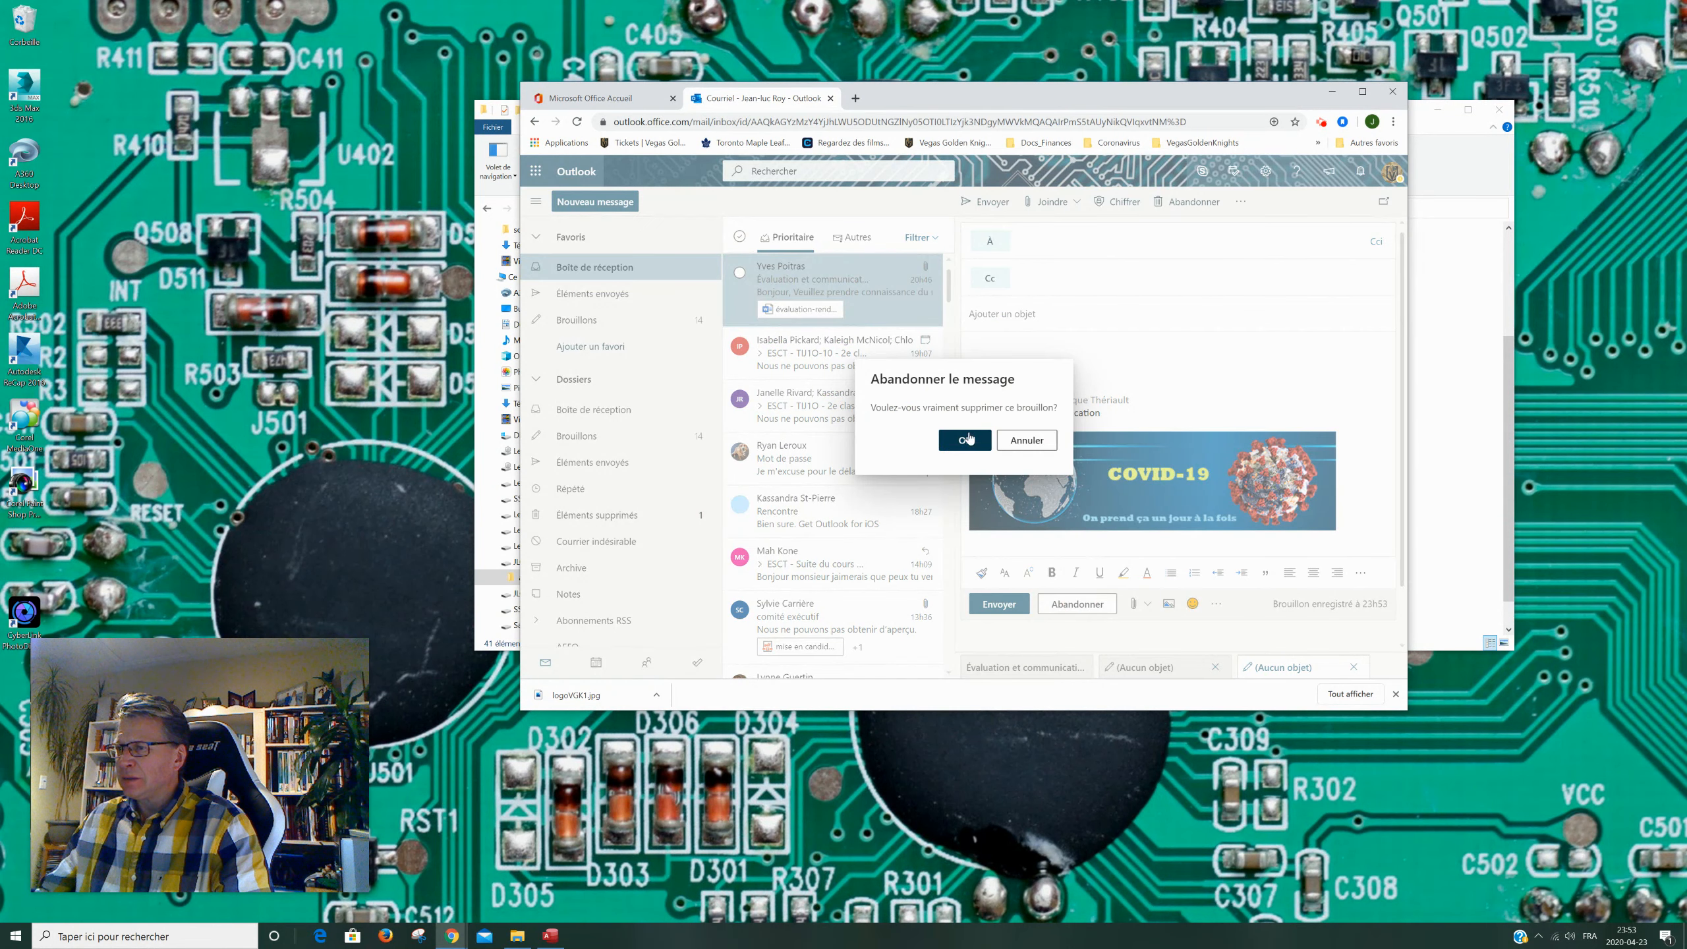
{"action": "left_click", "coordinate": [964, 440]}
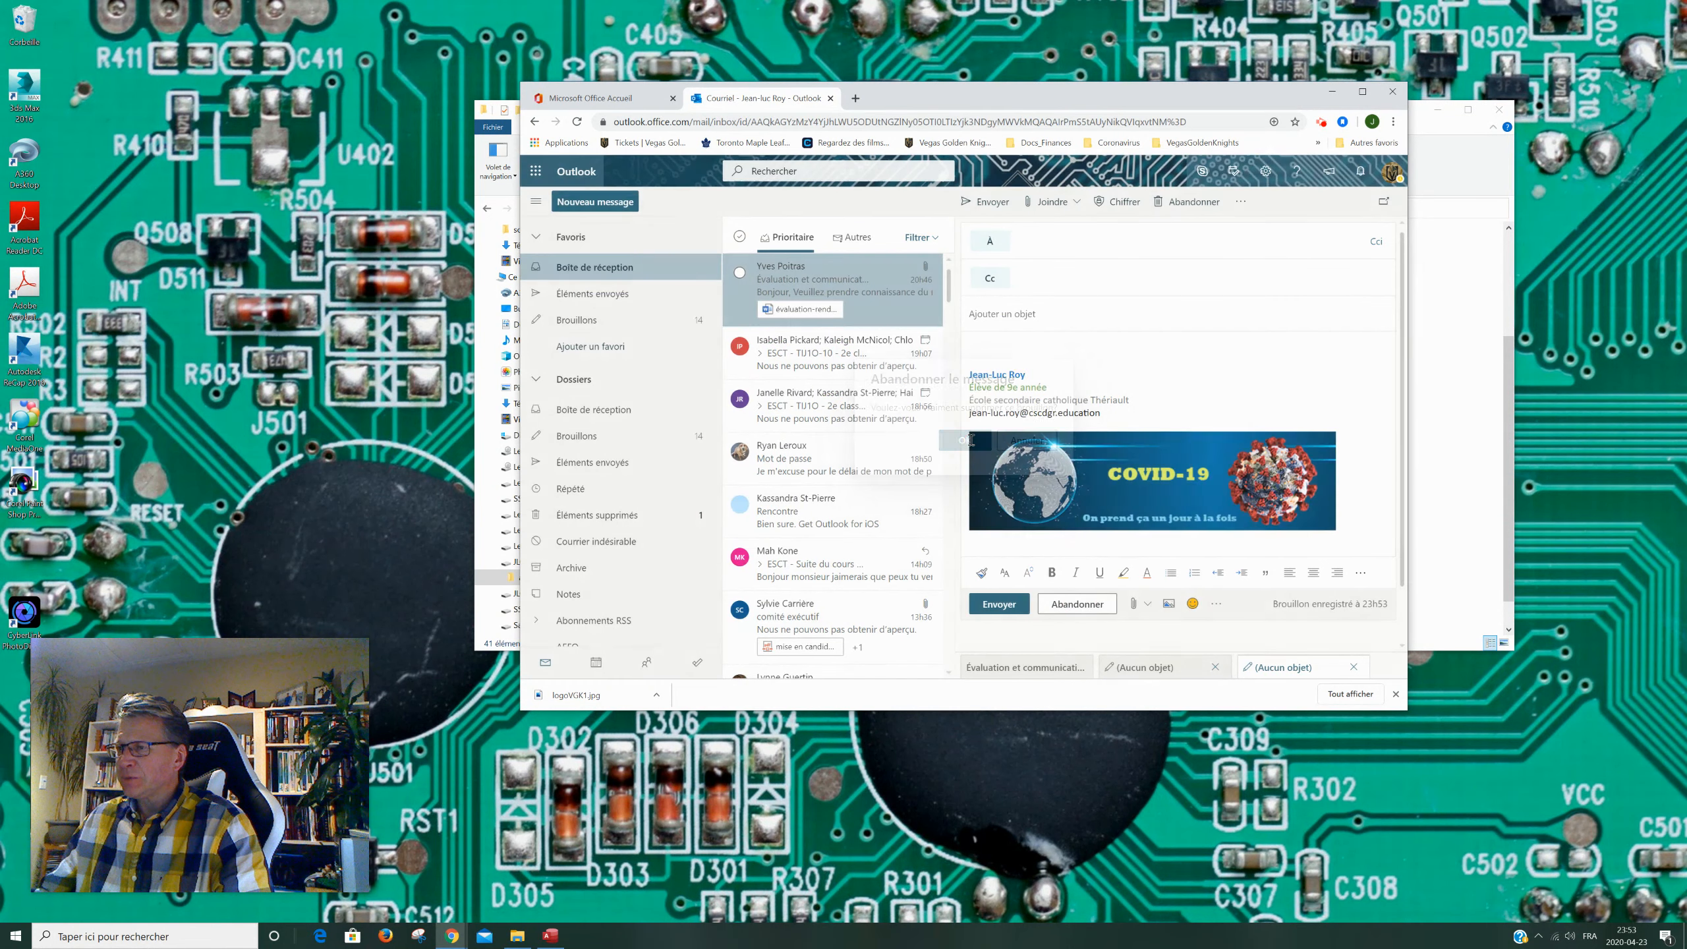
{"action": "left_click", "coordinate": [581, 203]}
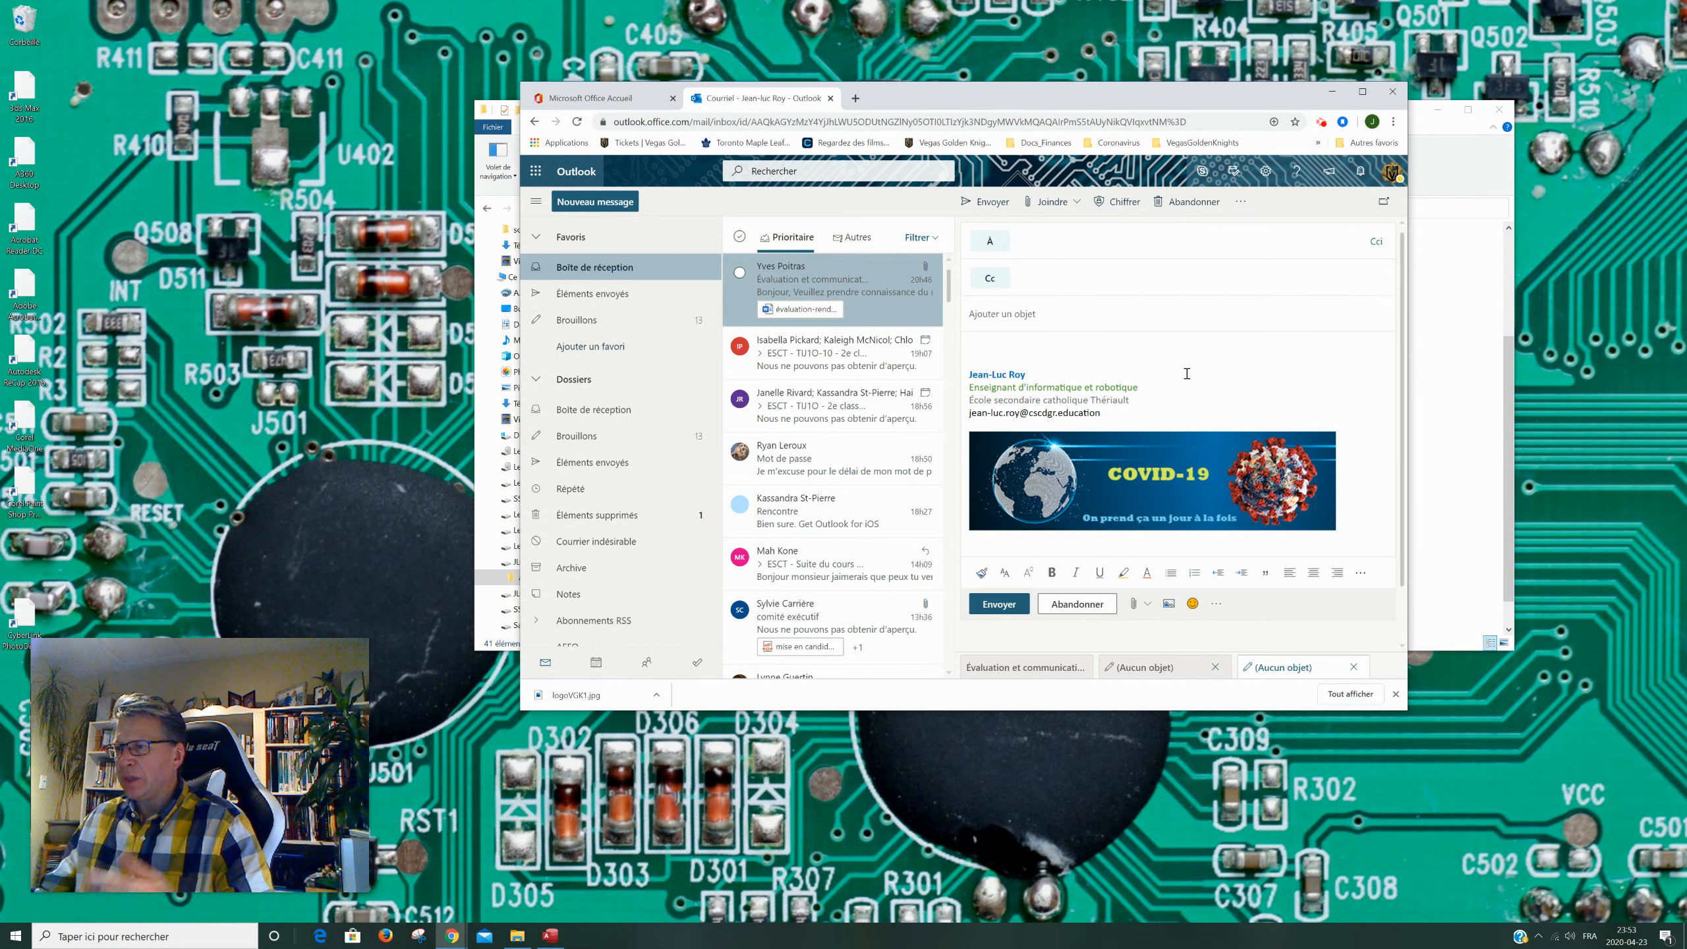
{"action": "scroll", "coordinate": [1187, 374], "scroll_direction": "down", "scroll_amount": 1}
{"action": "scroll", "coordinate": [1188, 376], "scroll_direction": "up", "scroll_amount": 1}
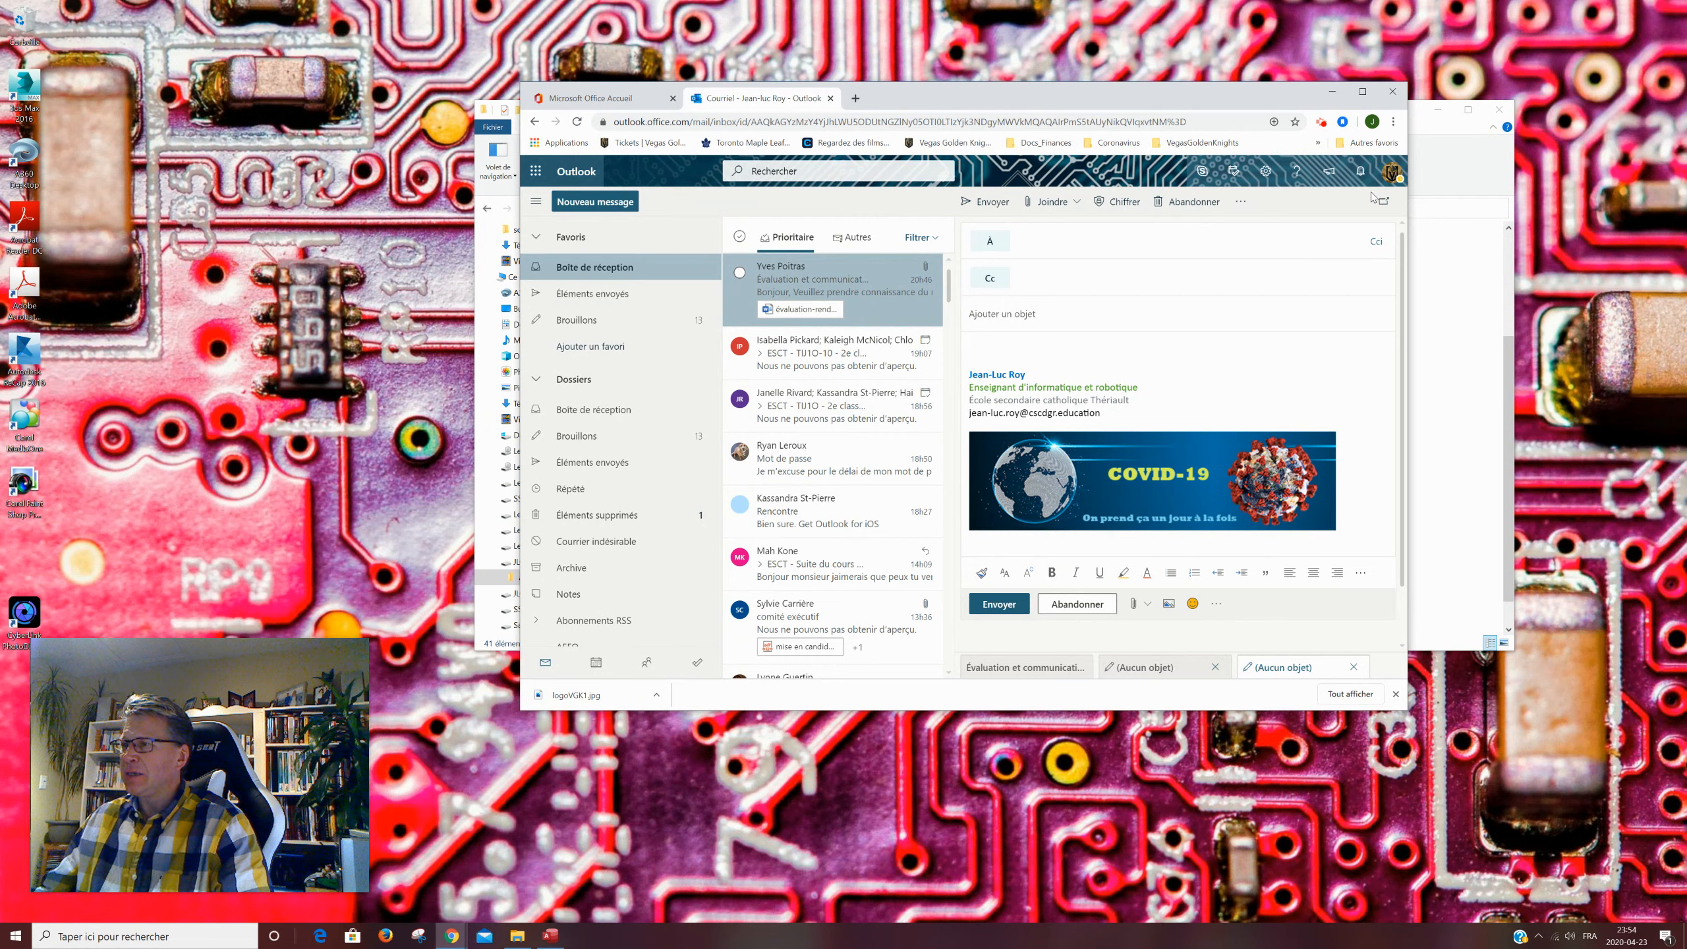
- View the Mon compte account options and close them again
{"action": "left_click", "coordinate": [1392, 171]}
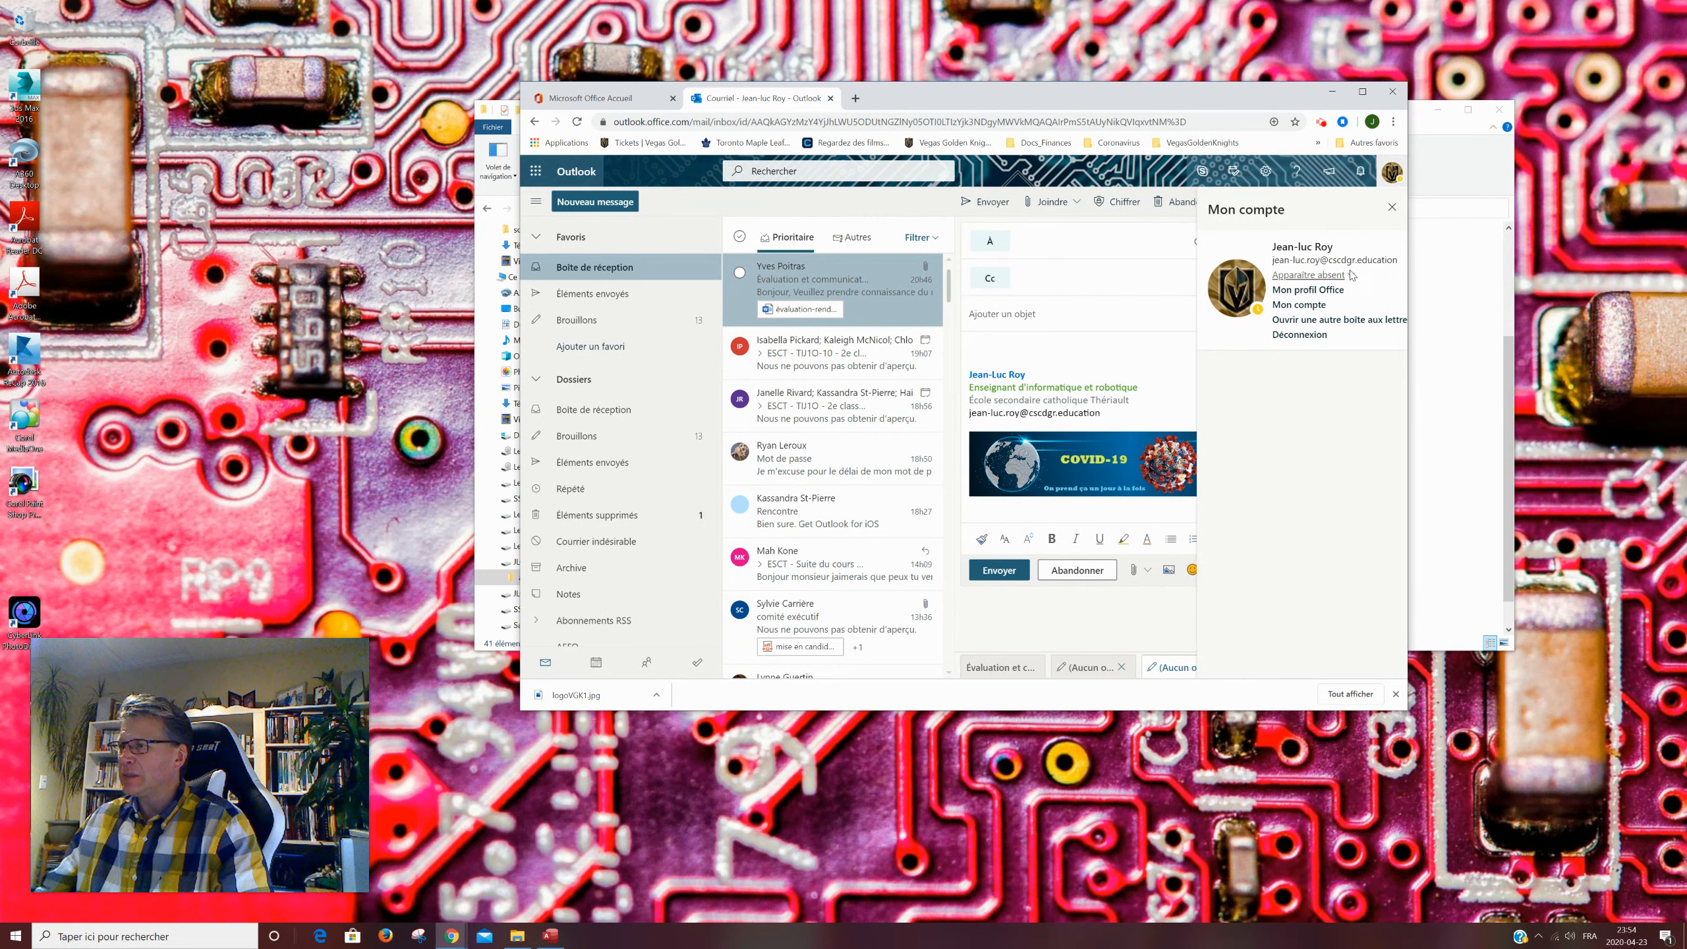
{"action": "left_click", "coordinate": [1392, 207]}
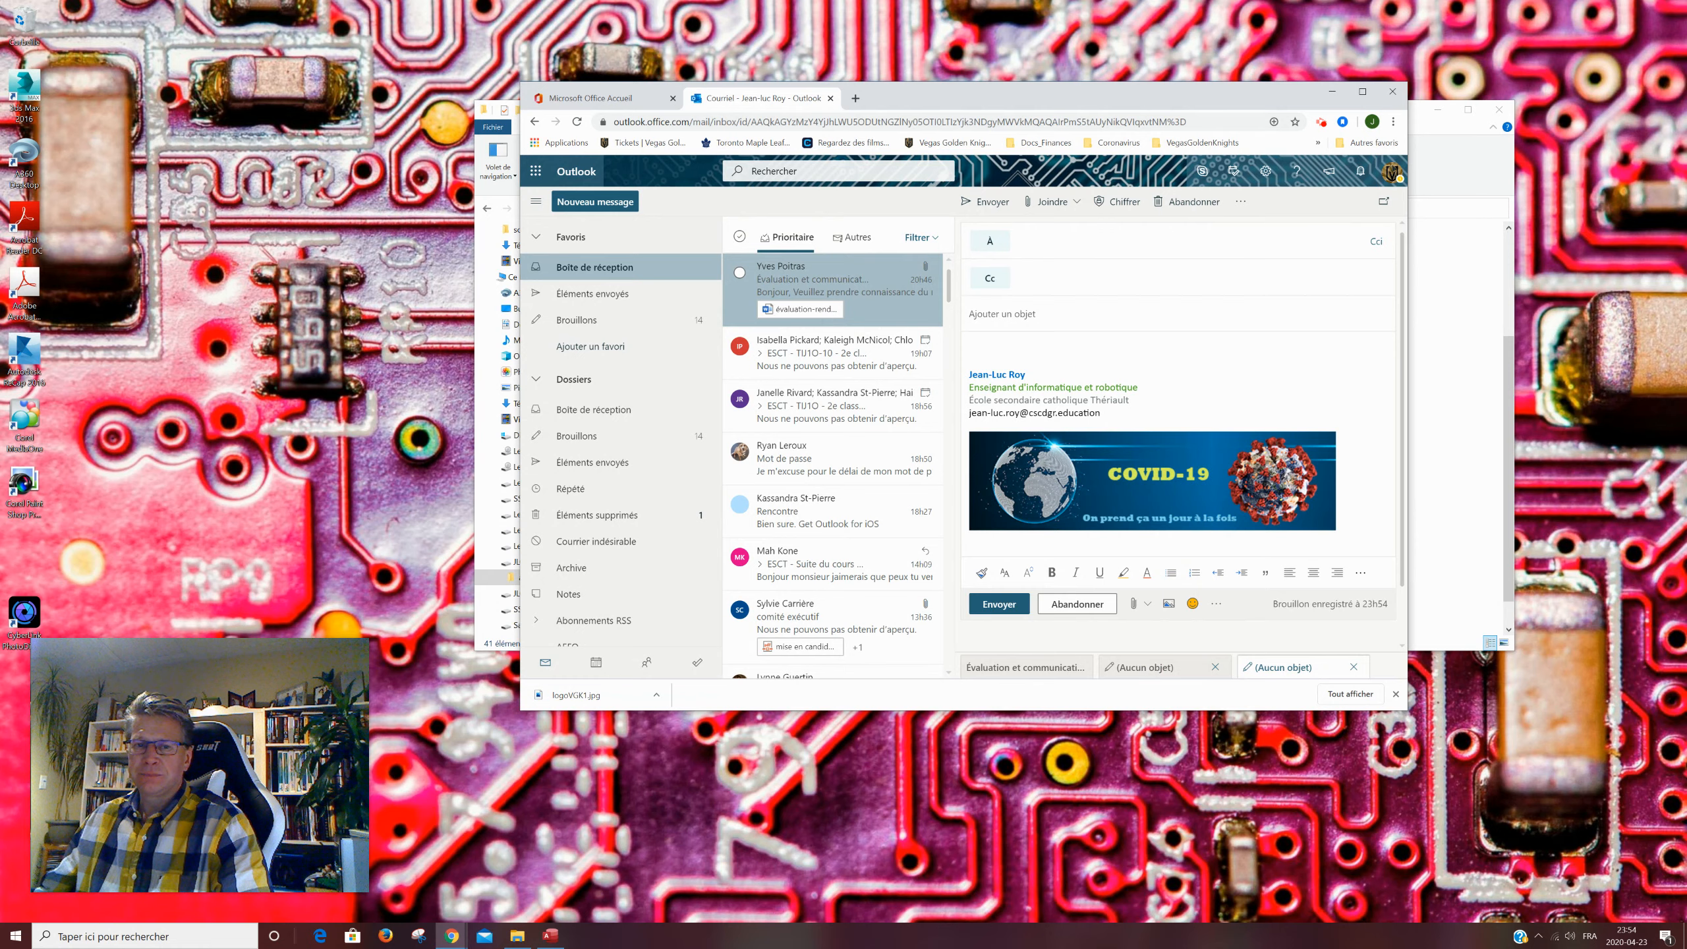